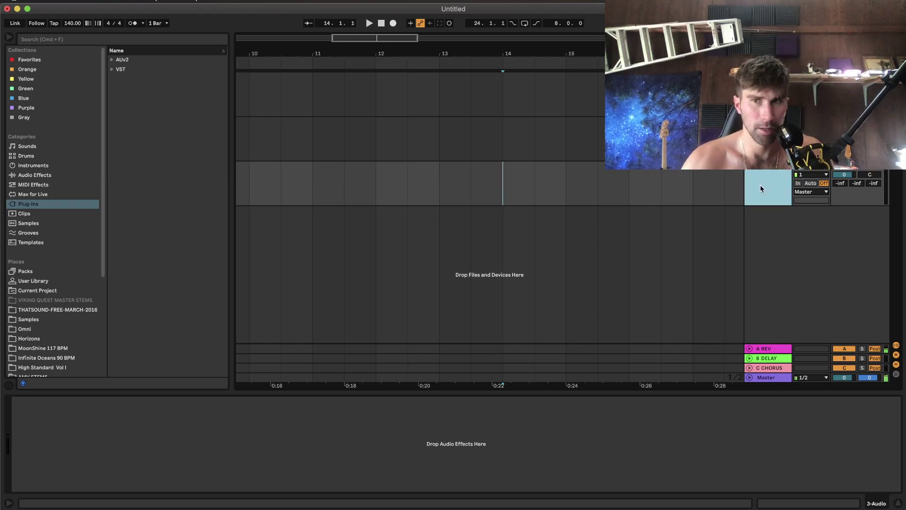
left_click(839, 139)
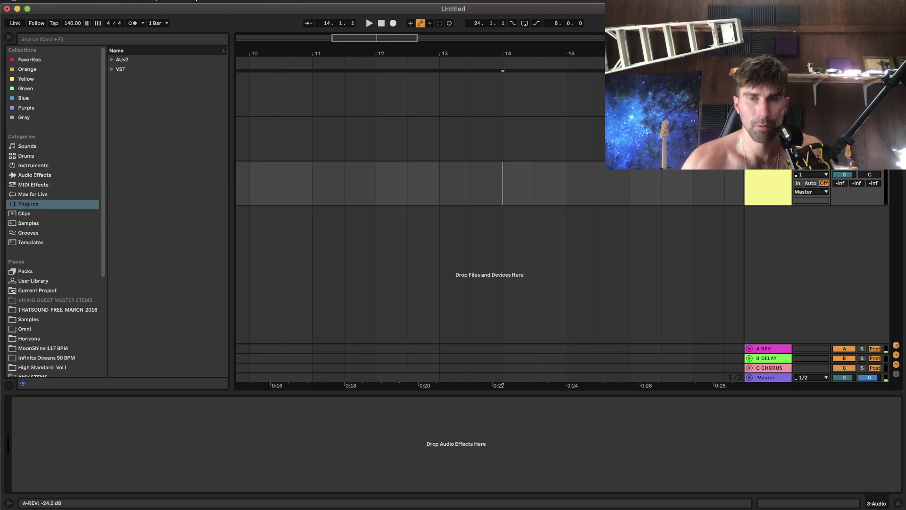
key("ctrl+Left")
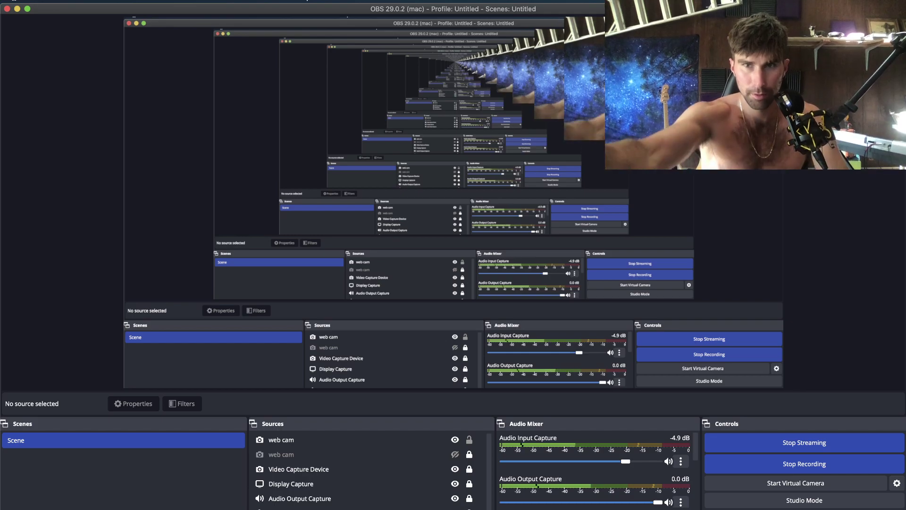
key("ctrl+Right")
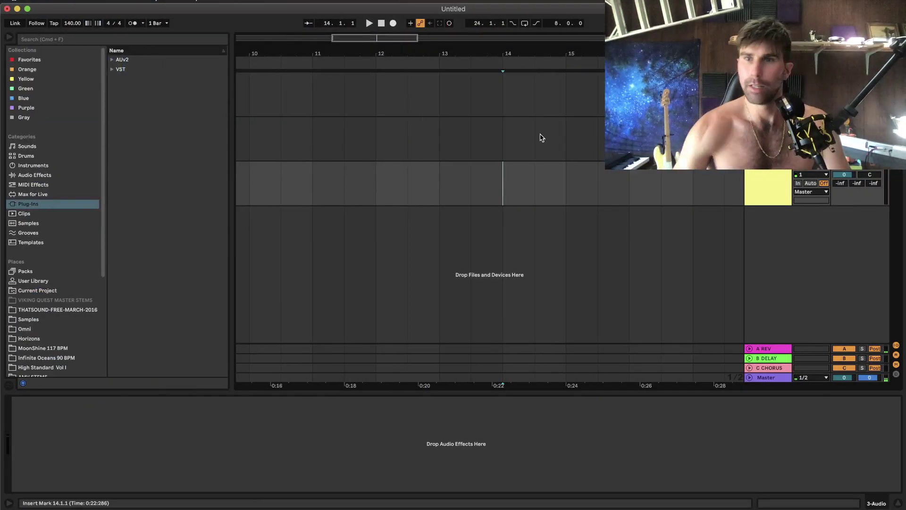
Set the arrangement's fixed grid to 1 Bar.
scroll(409, 197, "left", 5)
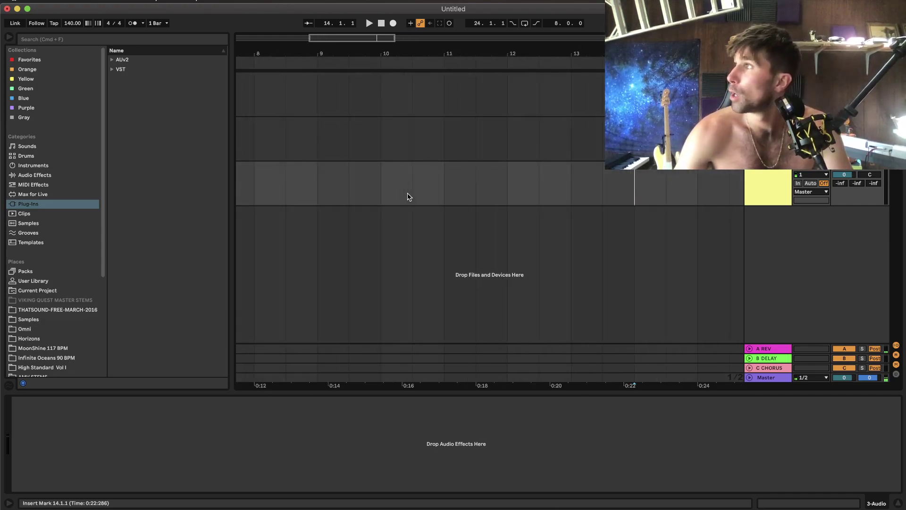
right_click(409, 197)
left_click(480, 288)
scroll(465, 243, "left", 8)
right_click(448, 204)
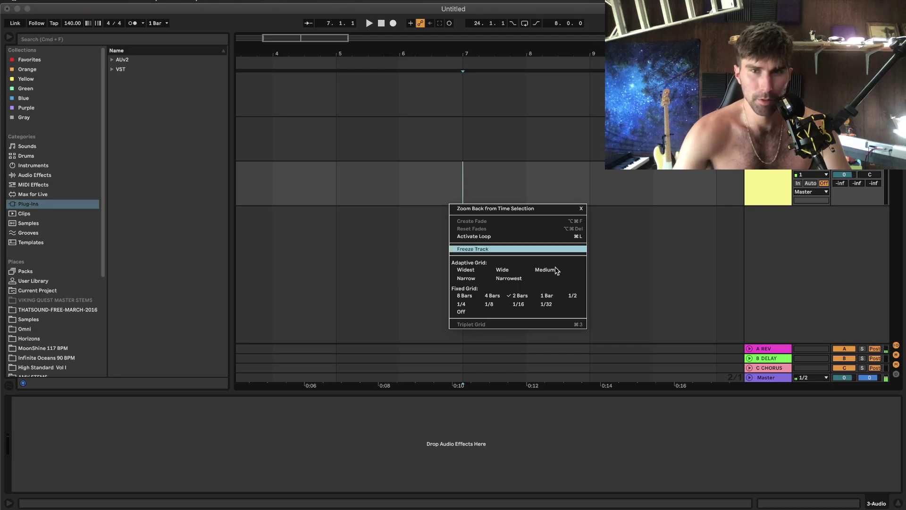
left_click(555, 299)
Insert a MIDI track and move it above the yellow audio track.
left_click(758, 193)
right_click(776, 184)
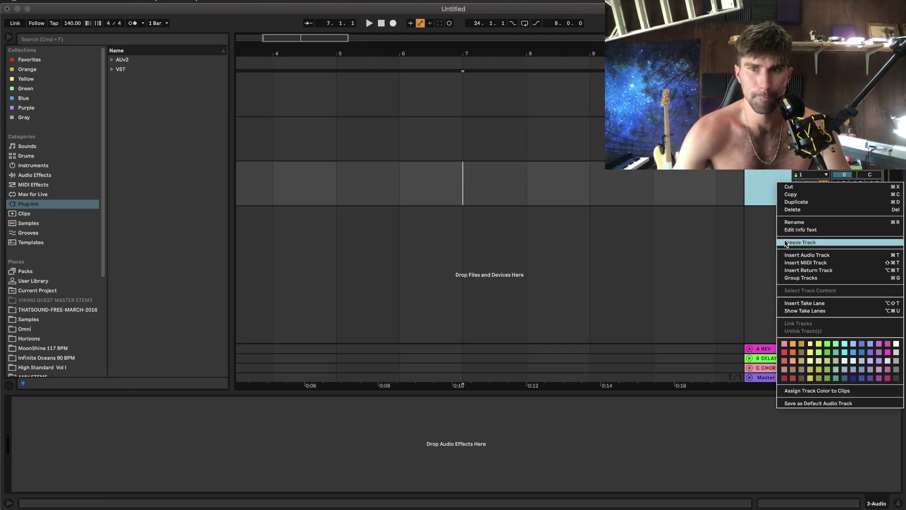
left_click(790, 263)
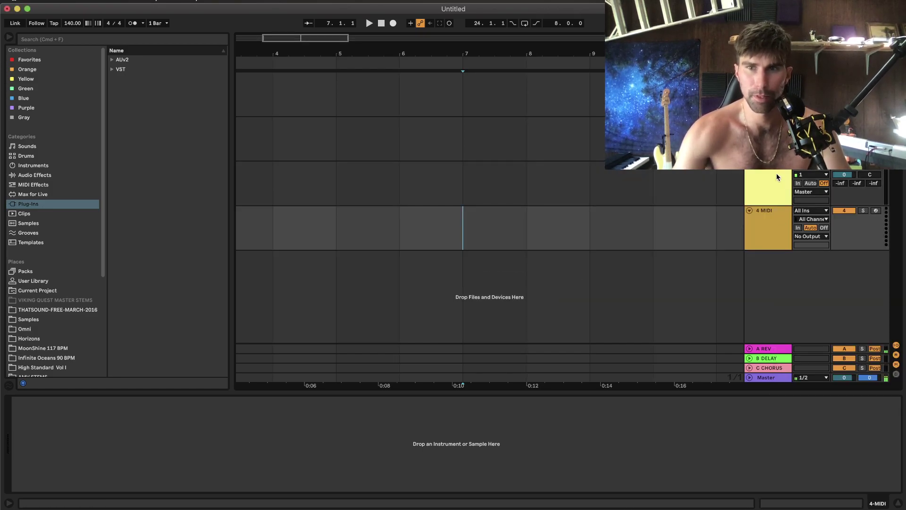
left_click_drag(774, 223, 773, 170)
scroll(522, 166, "left", 5)
key("minus")
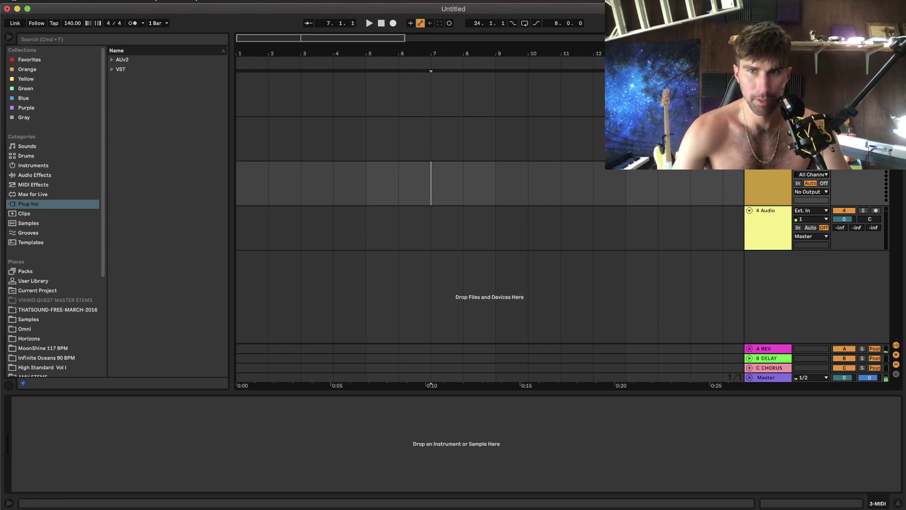
Examine the audio input and output device settings in the Preferences and close them again.
left_click(767, 122)
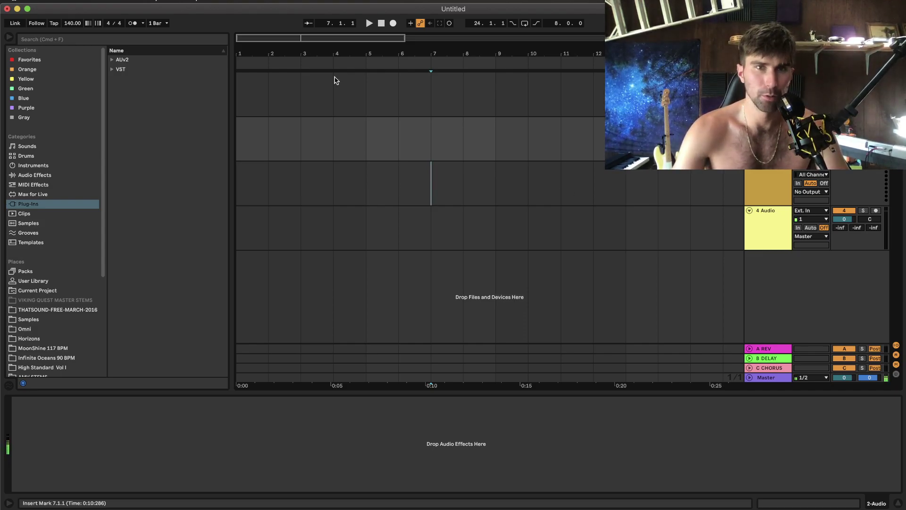
left_click(165, 1)
left_click(163, 1)
left_click(36, 1)
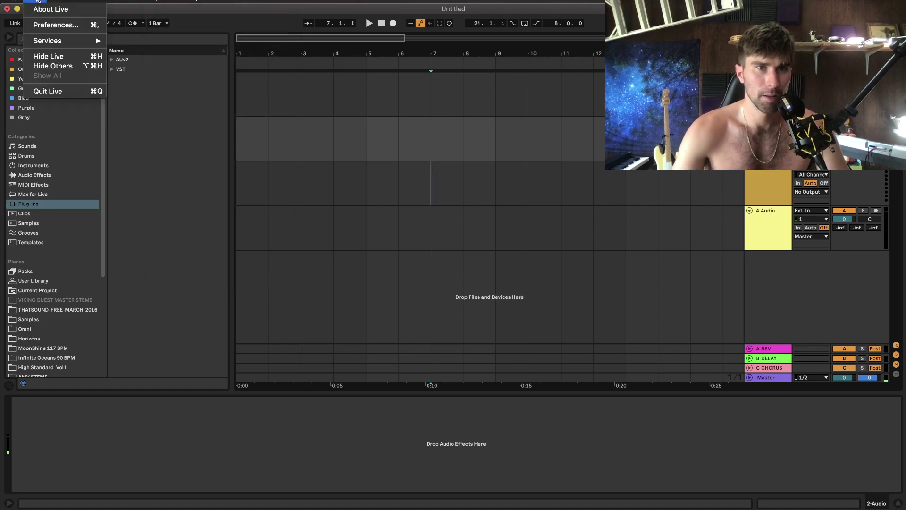
left_click(56, 25)
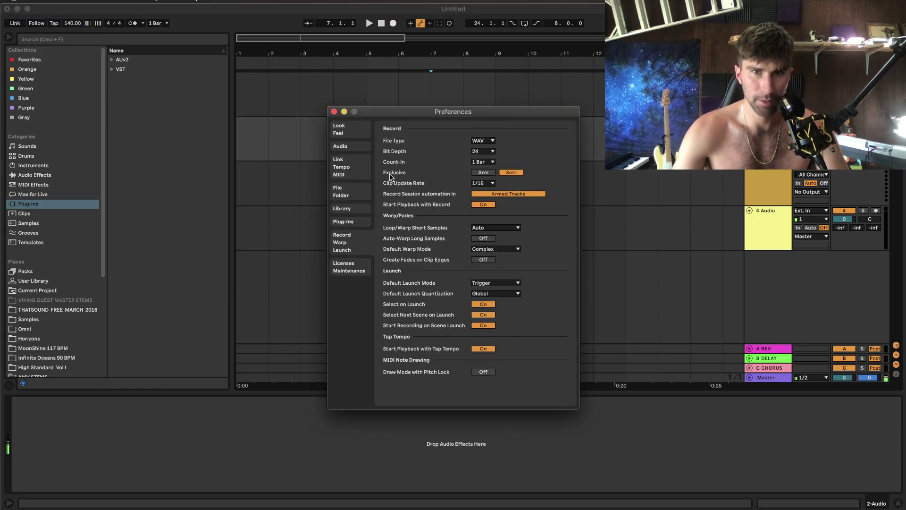
left_click(340, 147)
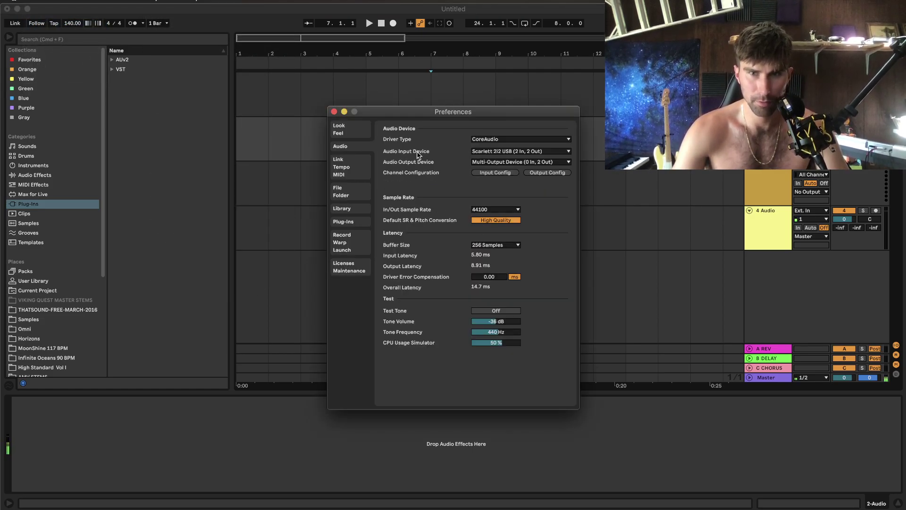
left_click(334, 112)
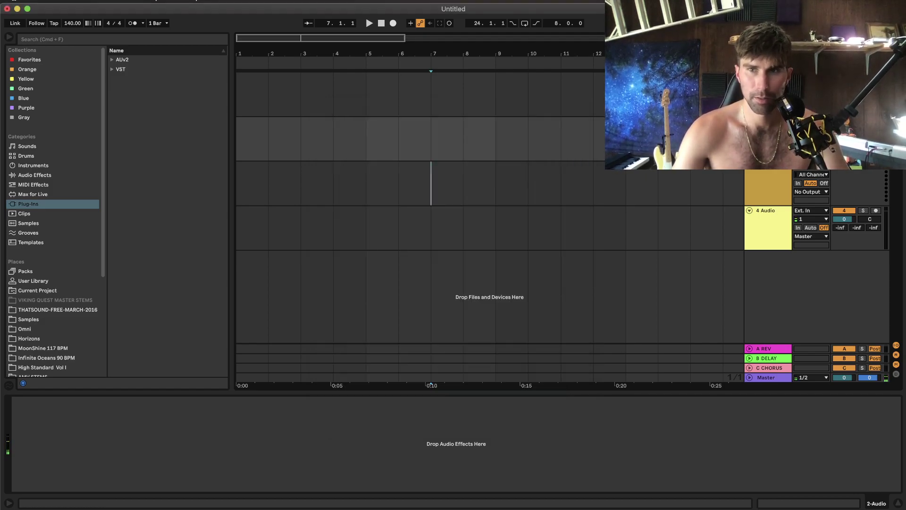
left_click(168, 1)
key("Escape")
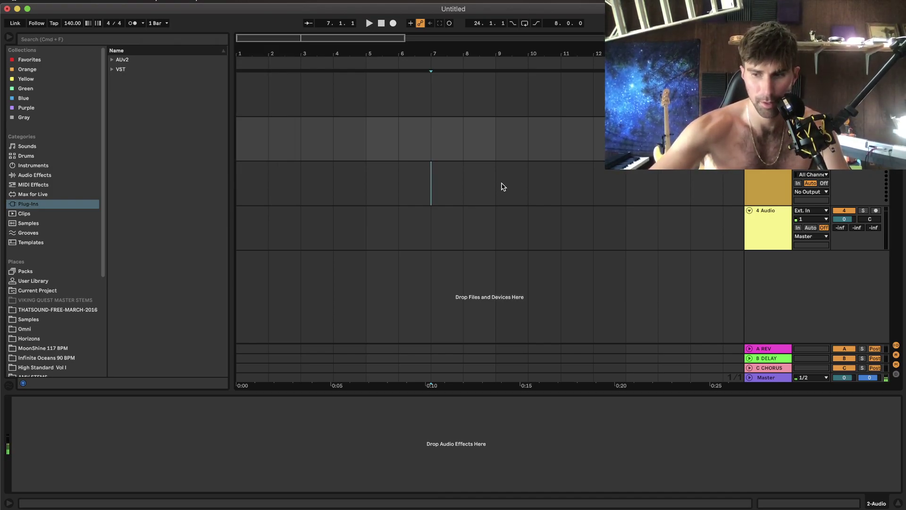
Select the eight-bar section from bar 5 to bar 13 across all four tracks.
left_click(366, 188)
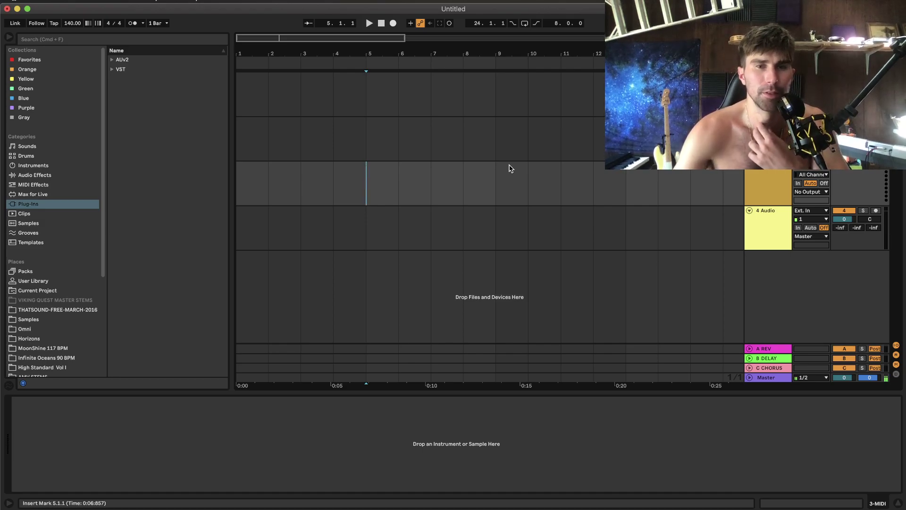
left_click(774, 198)
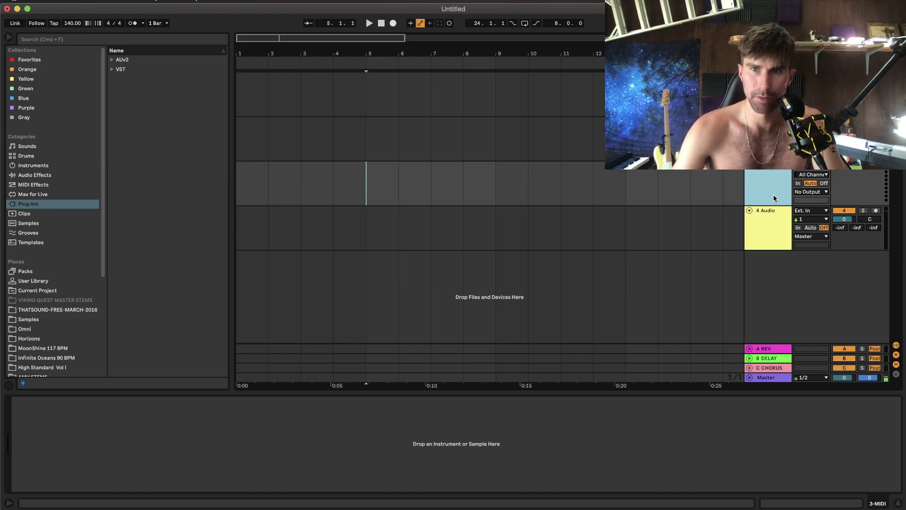
left_click(629, 238, "shift")
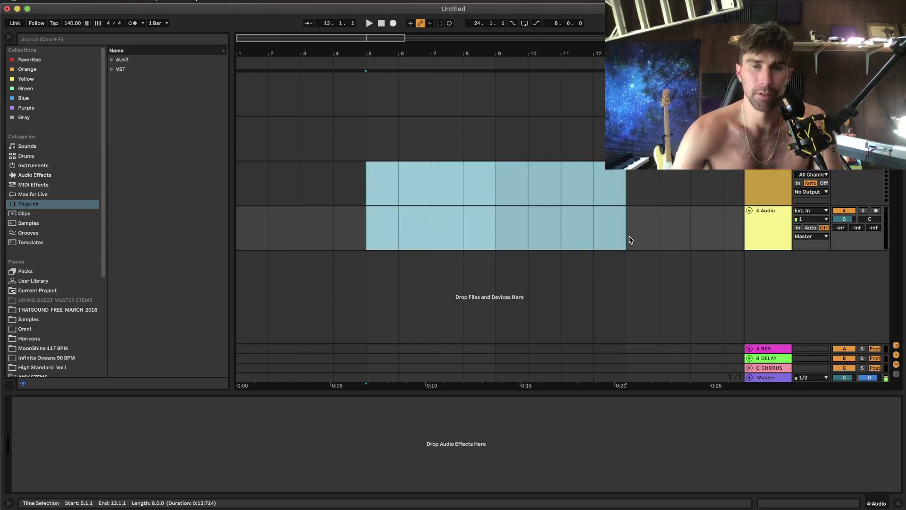
key("shift+Up")
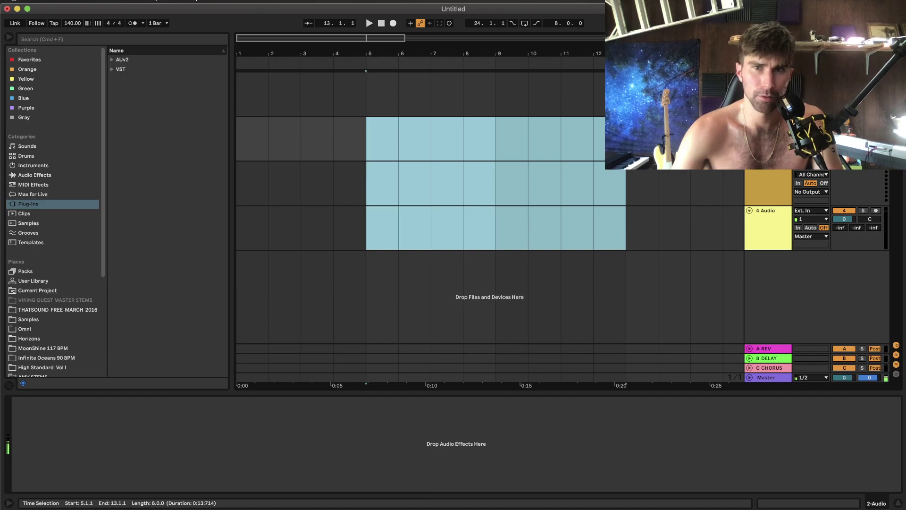
left_click_drag(616, 171, 475, 189)
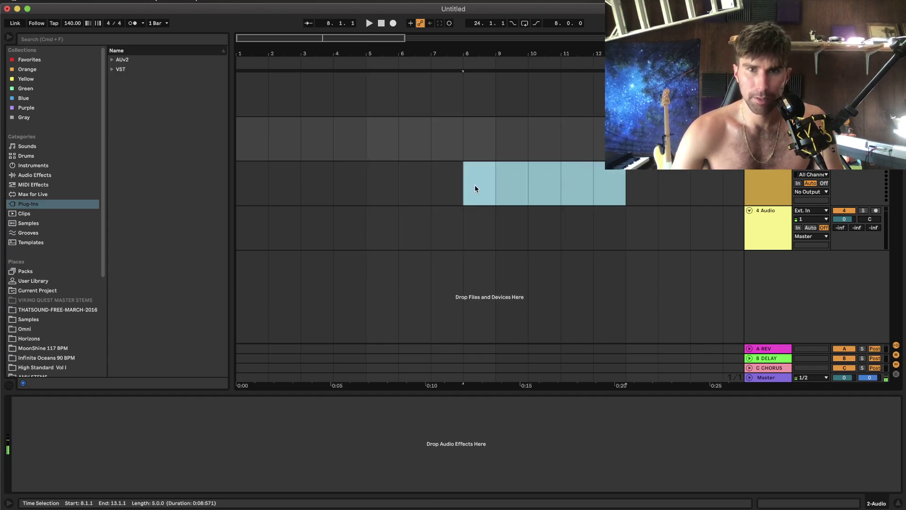
left_click_drag(381, 189, 619, 222)
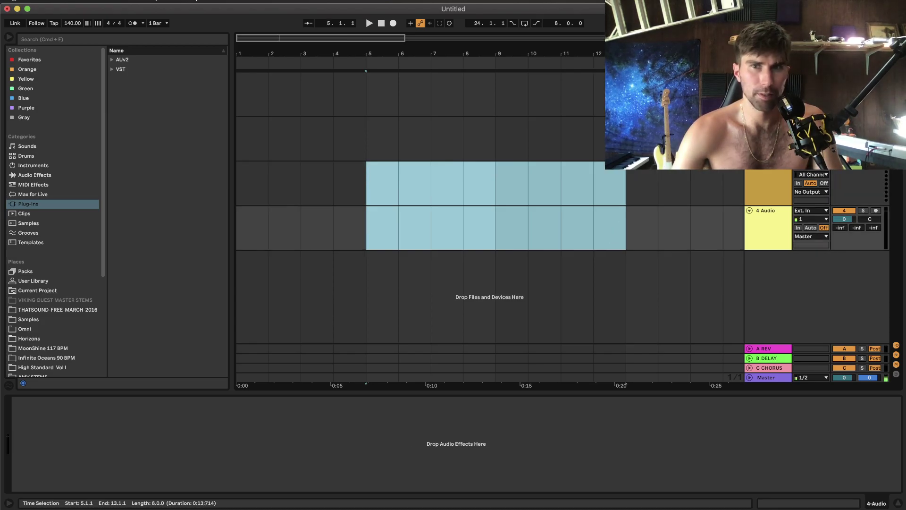
left_click(621, 98, "shift")
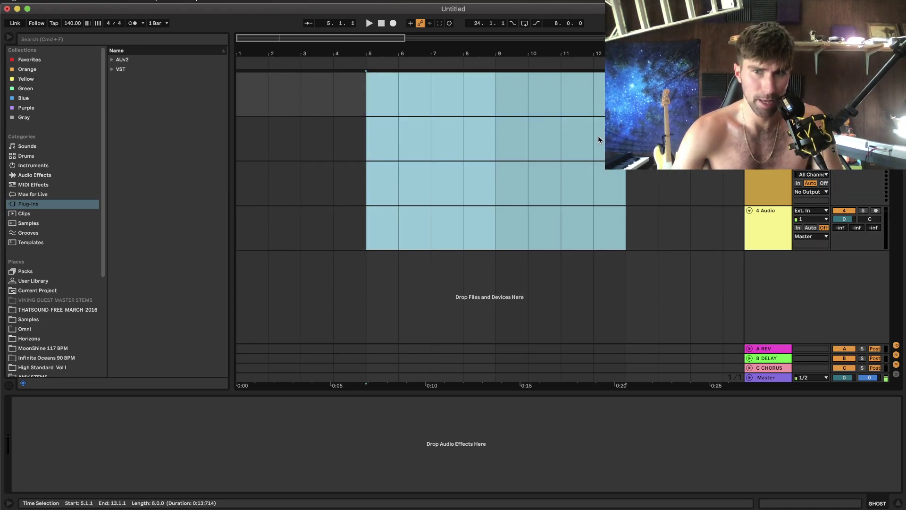
Select bars 9 to 17 and then bars 1 to 9 across all four tracks.
scroll(598, 135, "right", 3)
left_click_drag(680, 94, 438, 230)
scroll(438, 229, "left", 3)
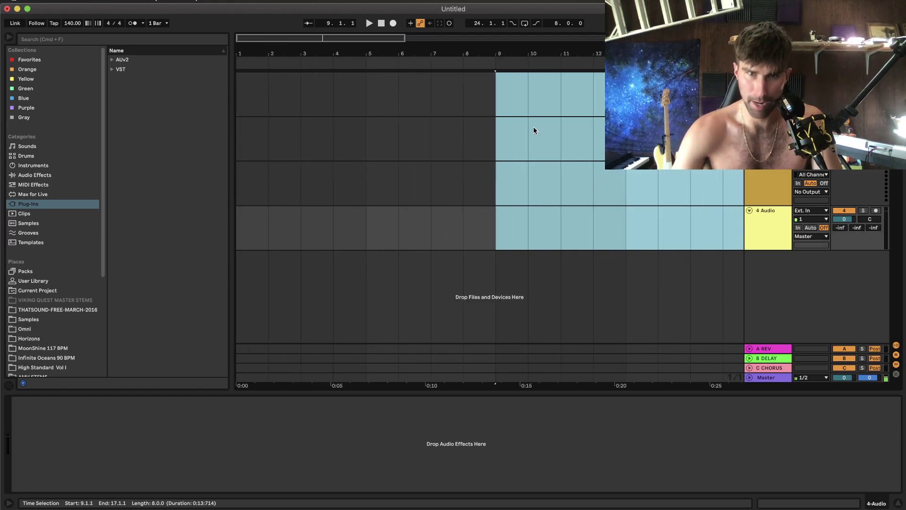
left_click(490, 96)
left_click_drag(490, 96, 244, 229)
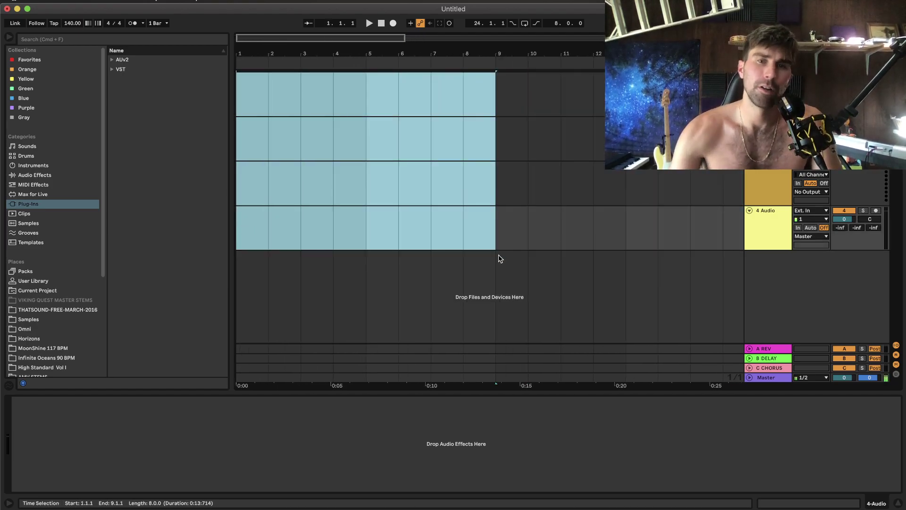
Alternate the time selection between bars 9 to 17 and bars 1 to 9 on all tracks, ending on the first section.
scroll(494, 235, "right", 2)
key("super+d")
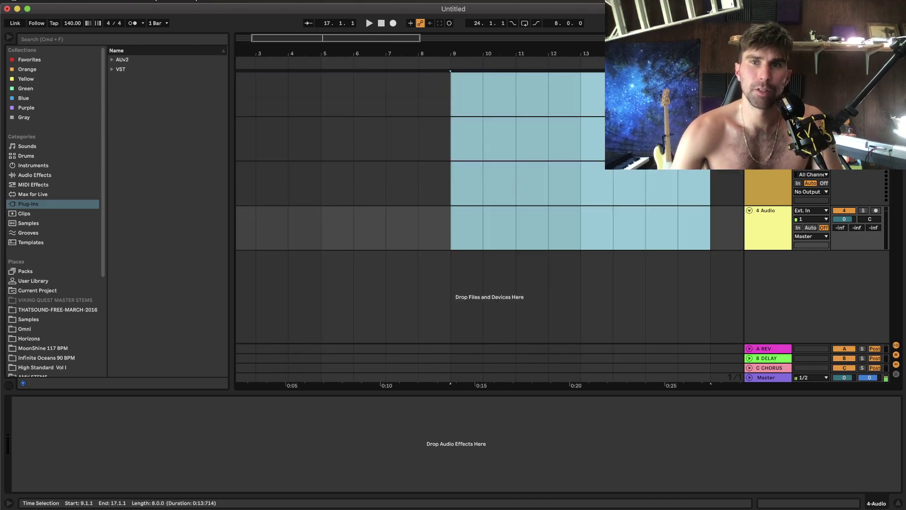
scroll(499, 120, "left", 2)
left_click_drag(495, 101, 248, 208)
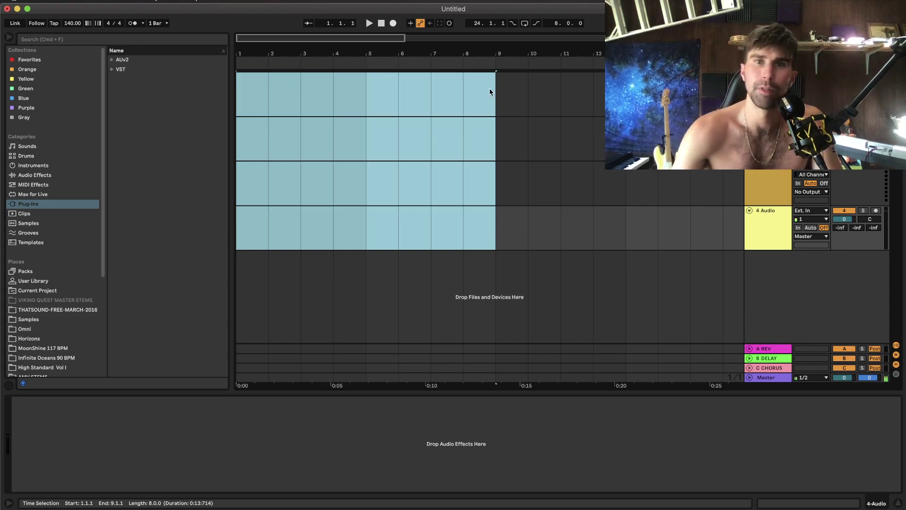
scroll(491, 101, "right", 2)
key("super+d")
left_click_drag(738, 205, 719, 215)
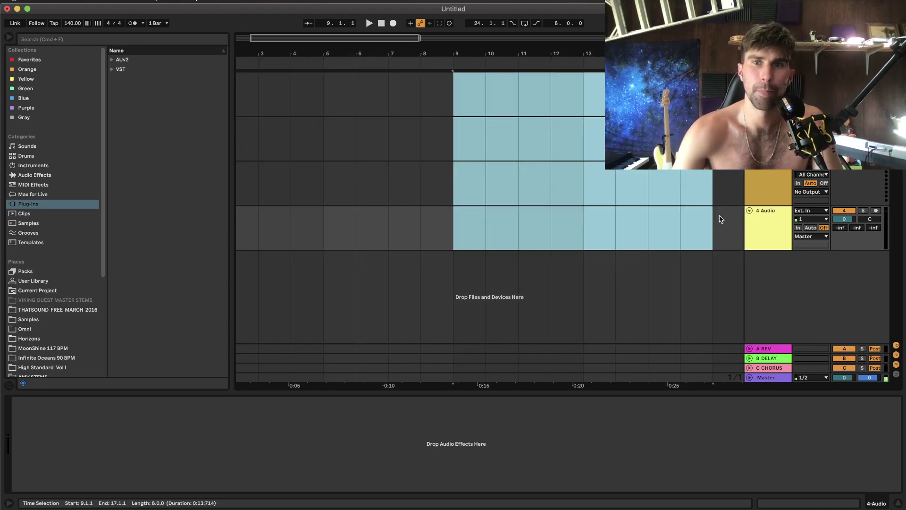
scroll(462, 155, "left", 2)
left_click_drag(501, 110, 224, 255)
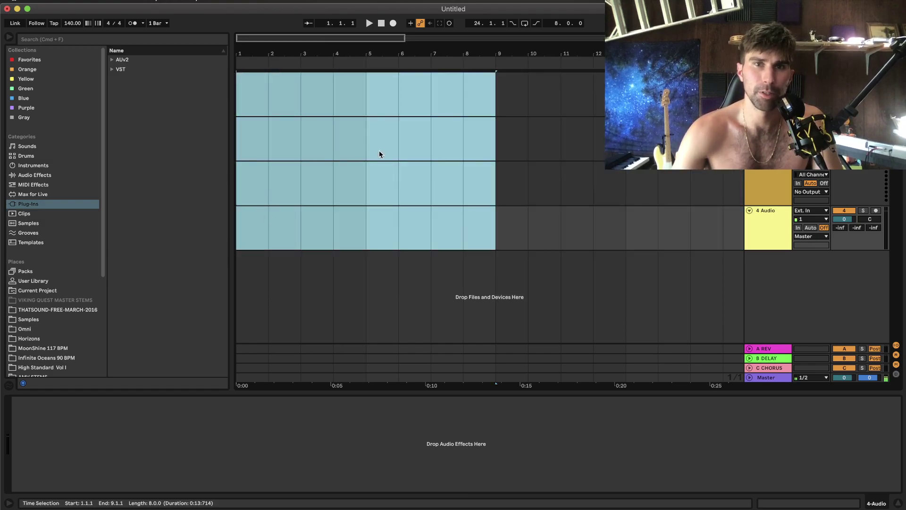
Compare the two eight-bar sections by selecting each across all tracks, ending with bars 9 to 17 selected.
scroll(505, 95, "right", 3)
left_click_drag(398, 107, 658, 219)
scroll(658, 219, "left", 1)
scroll(533, 102, "left", 2)
left_click_drag(493, 112, 247, 236)
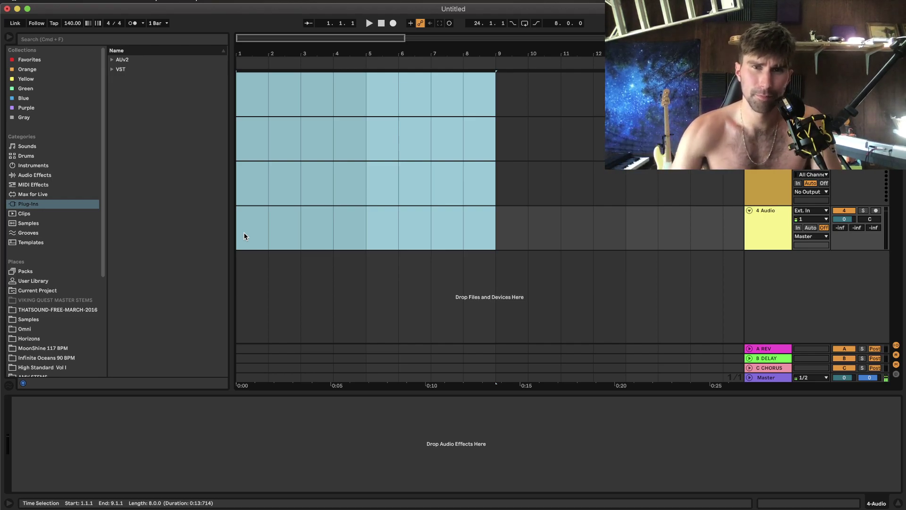
scroll(495, 233, "right", 3)
left_click_drag(438, 97, 694, 216)
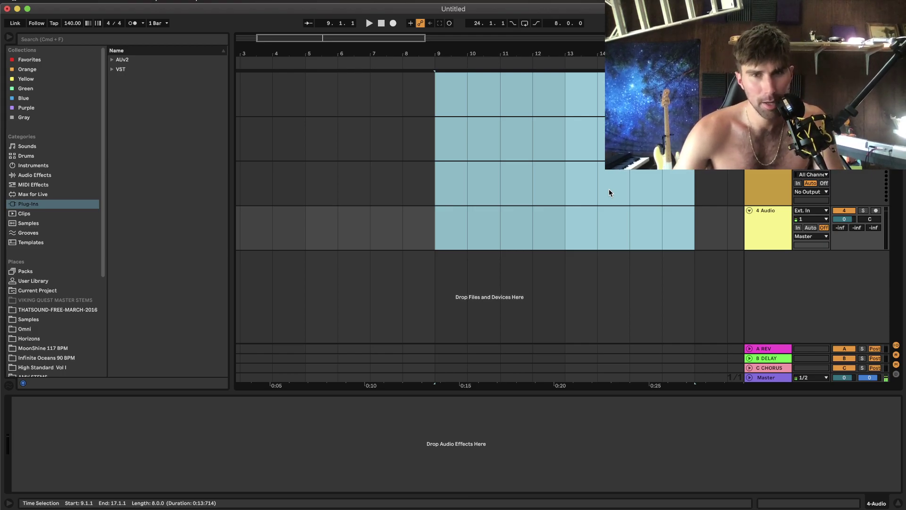
Insert another MIDI track directly below the second audio track.
scroll(579, 183, "right", 3)
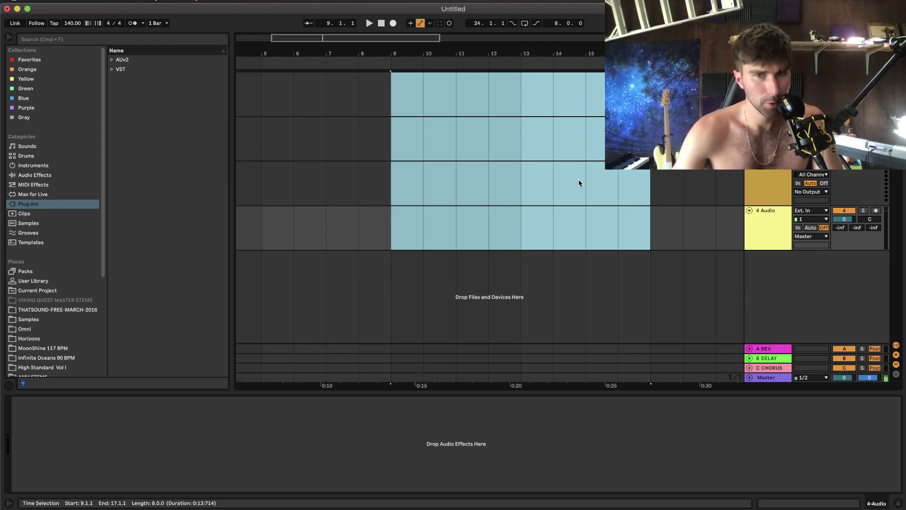
right_click(759, 145)
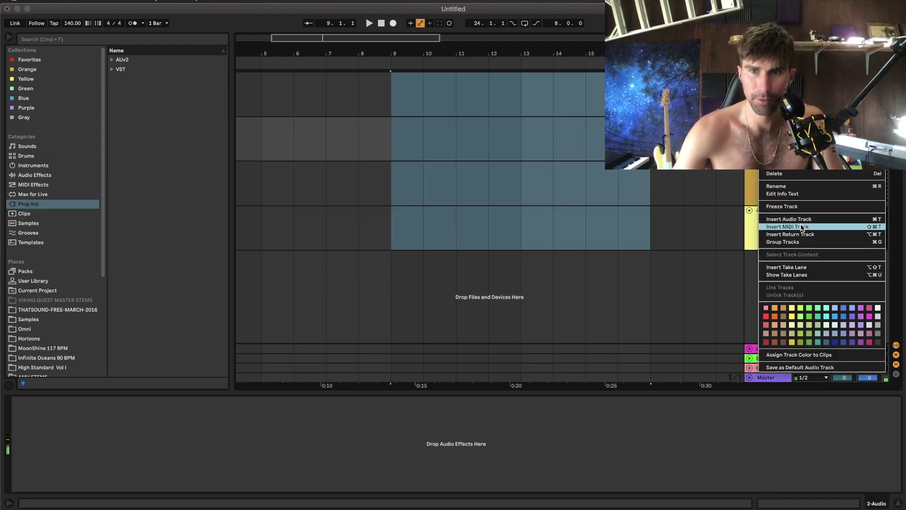
left_click(801, 226)
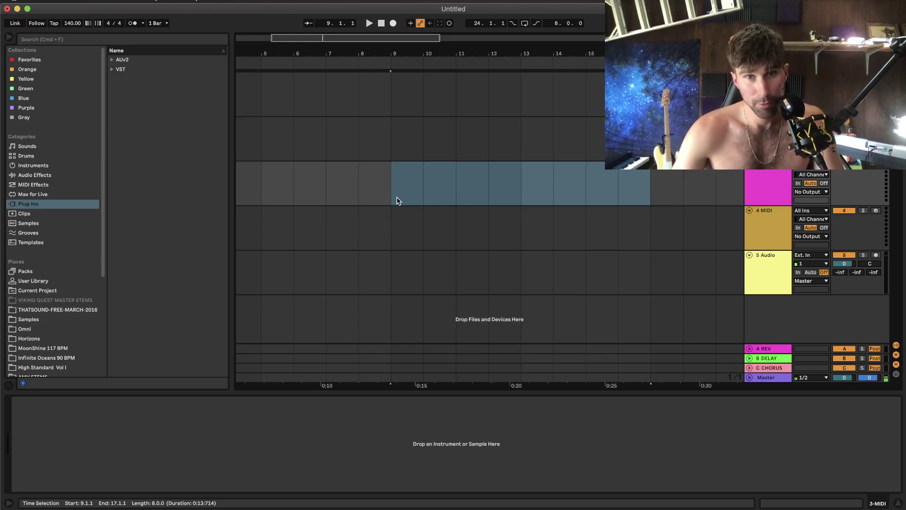
Search the plug-ins for "kont" and load the VST version of Kontakt onto the third track.
left_click(760, 188)
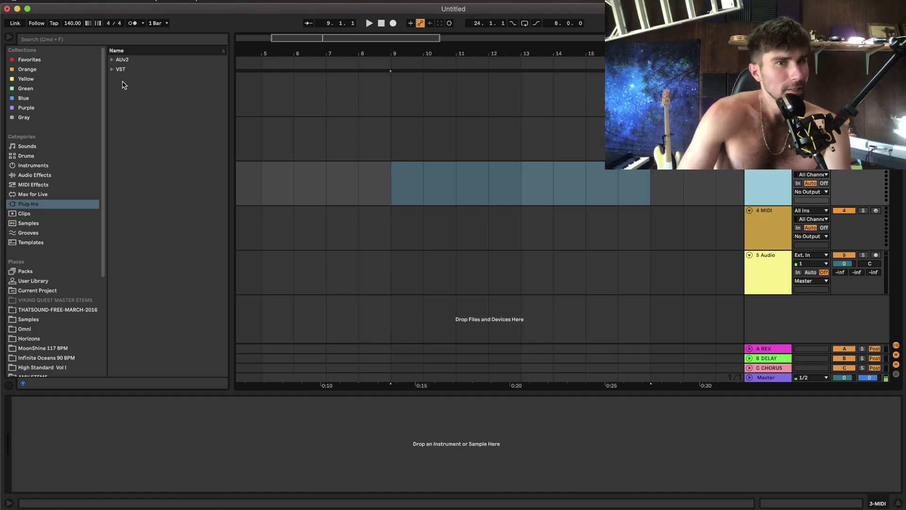
left_click(125, 43)
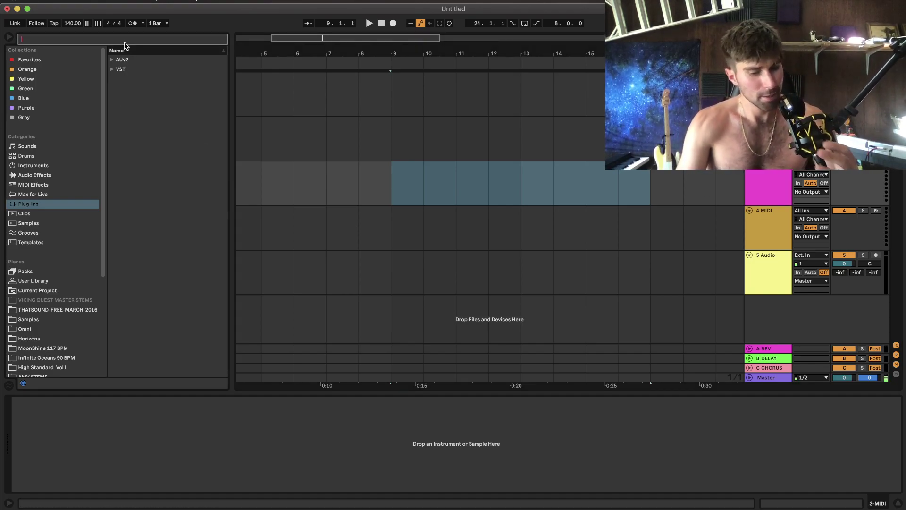
type("kont")
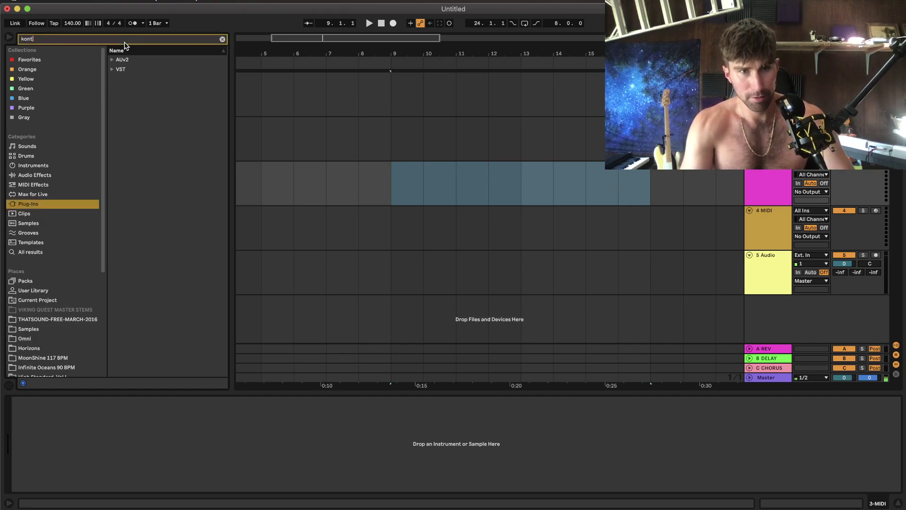
left_click(126, 70)
left_click(136, 80)
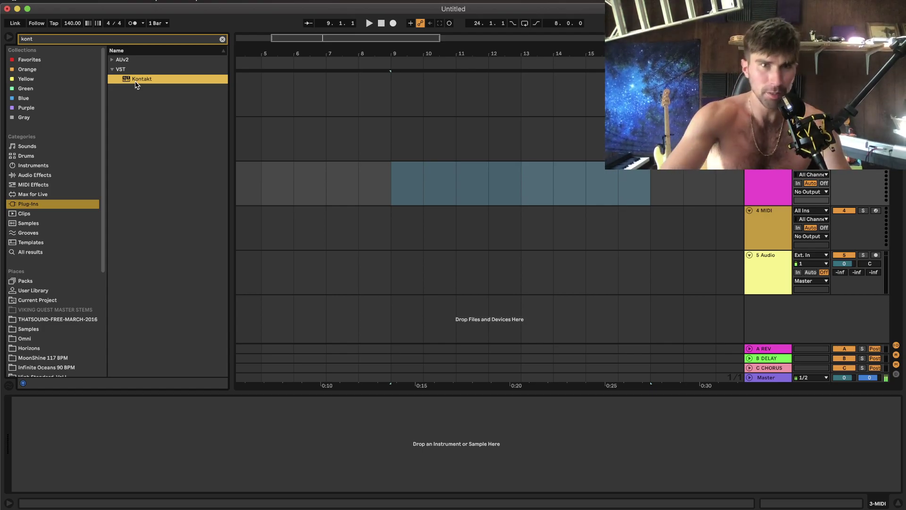
left_click_drag(136, 85, 465, 180)
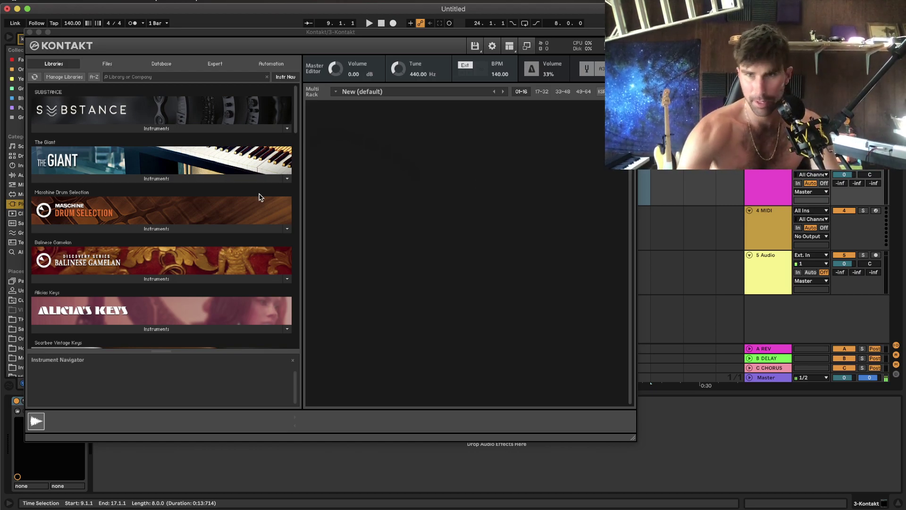
Browse the Kontakt libraries to Mosaic Tape and load the Mosaic Tape.nki instrument.
scroll(245, 208, "down", 10)
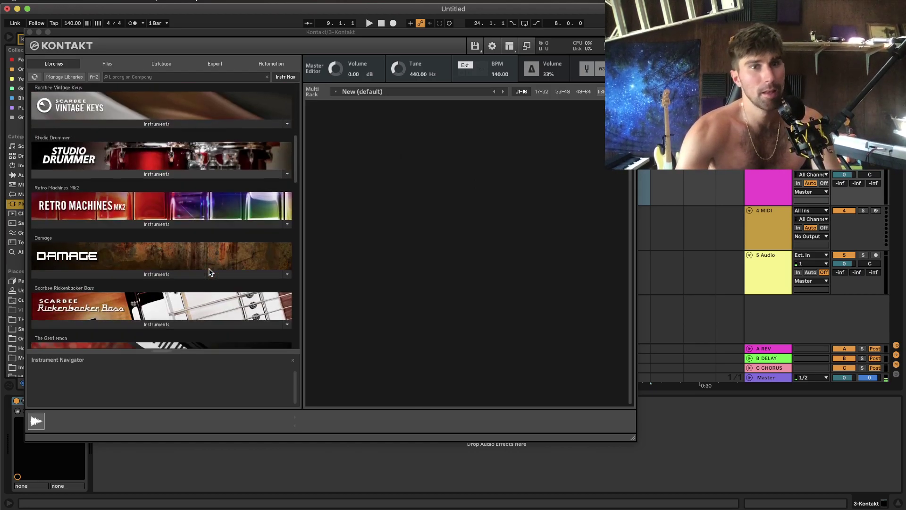
scroll(210, 272, "down", 8)
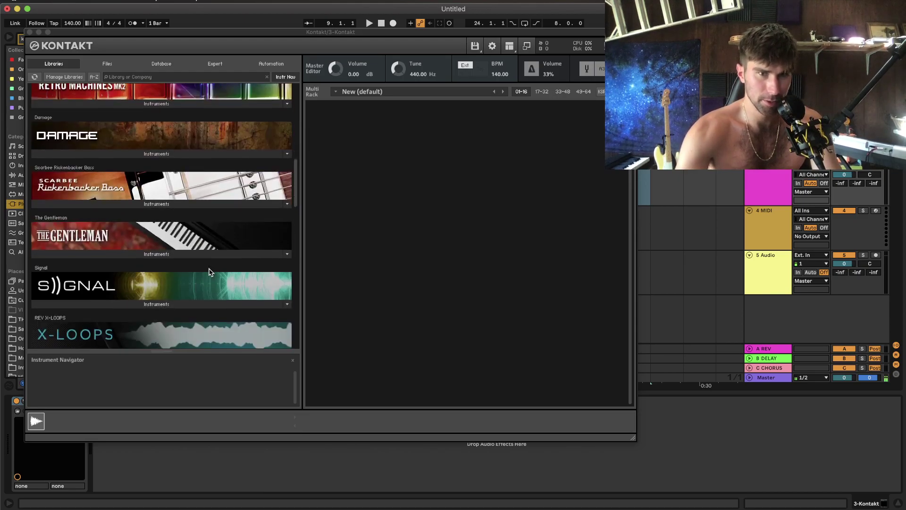
scroll(216, 293, "down", 3)
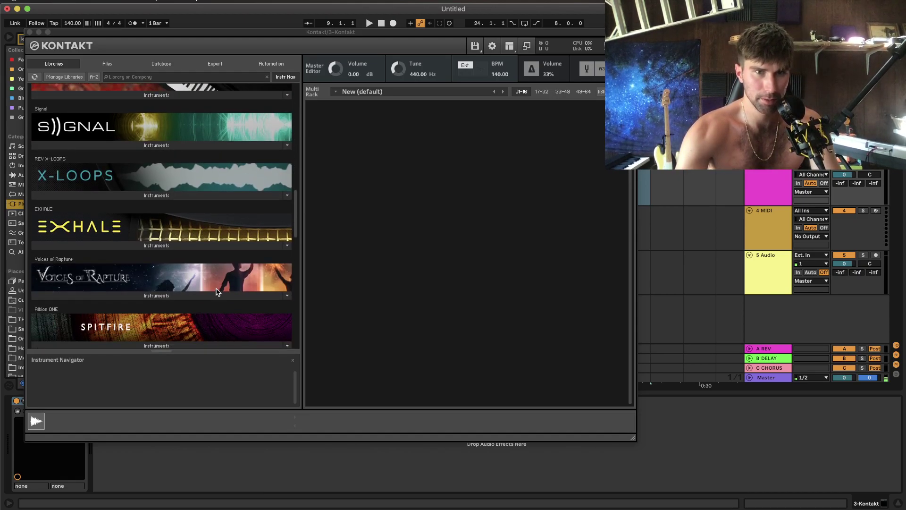
scroll(186, 289, "down", 3)
scroll(186, 291, "down", 8)
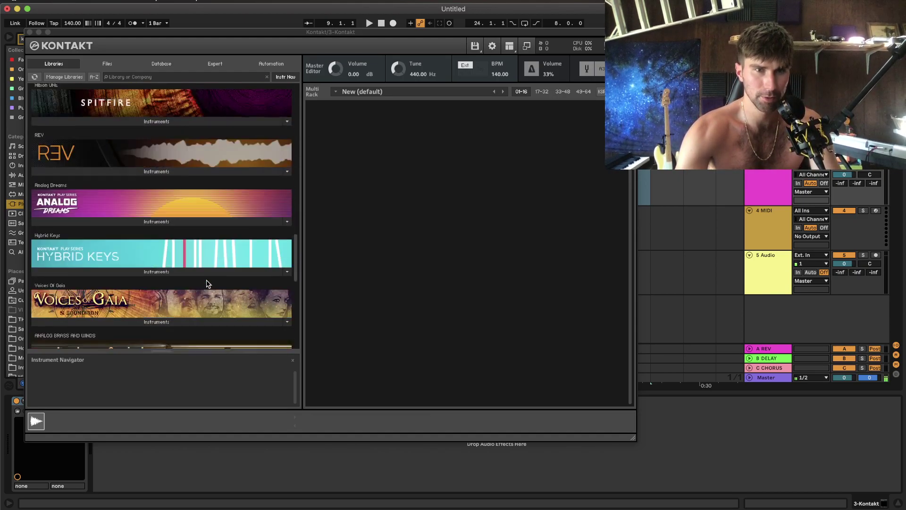
scroll(197, 299, "down", 2)
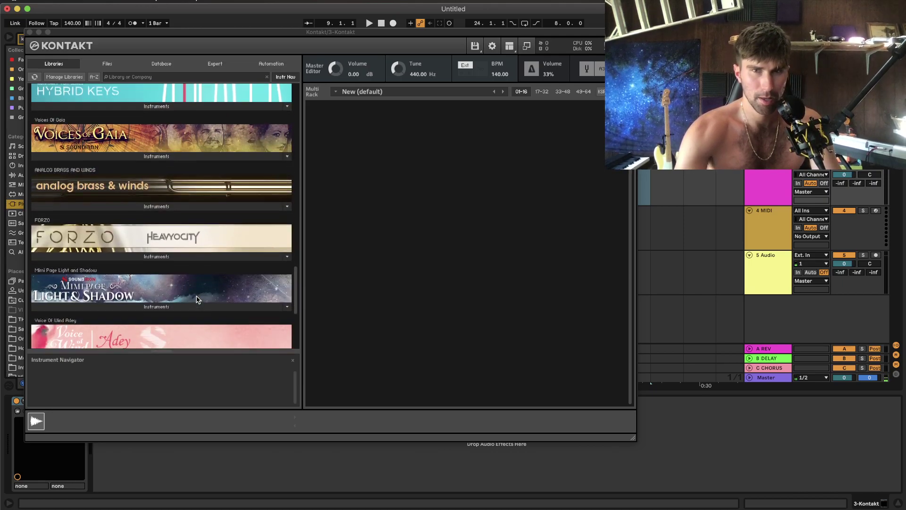
scroll(197, 299, "down", 6)
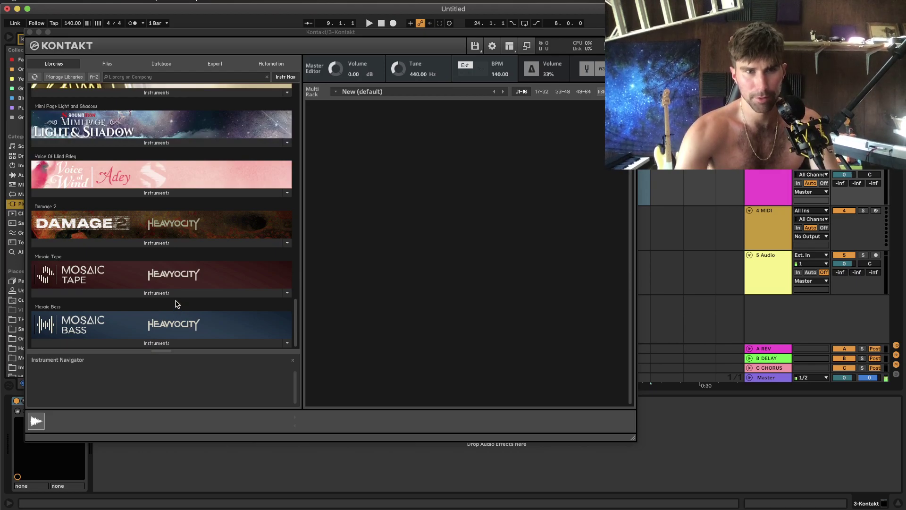
left_click(175, 293)
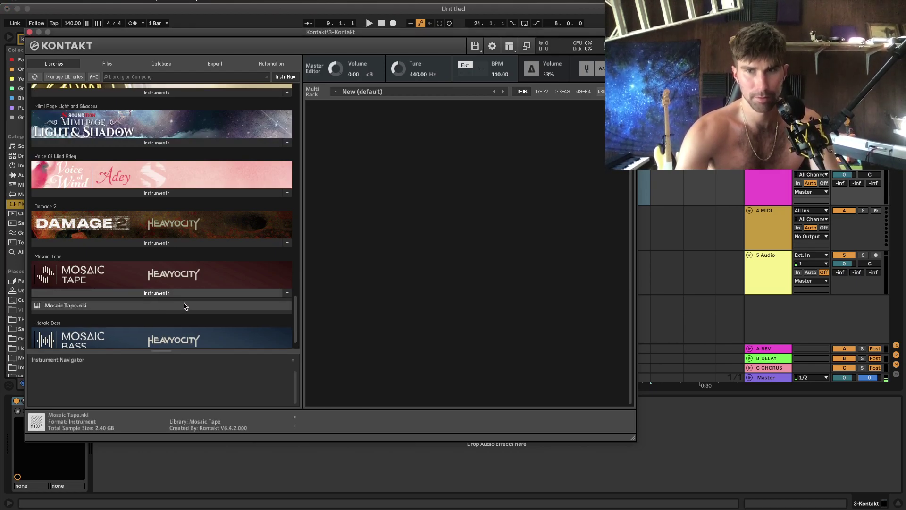
double_click(184, 306)
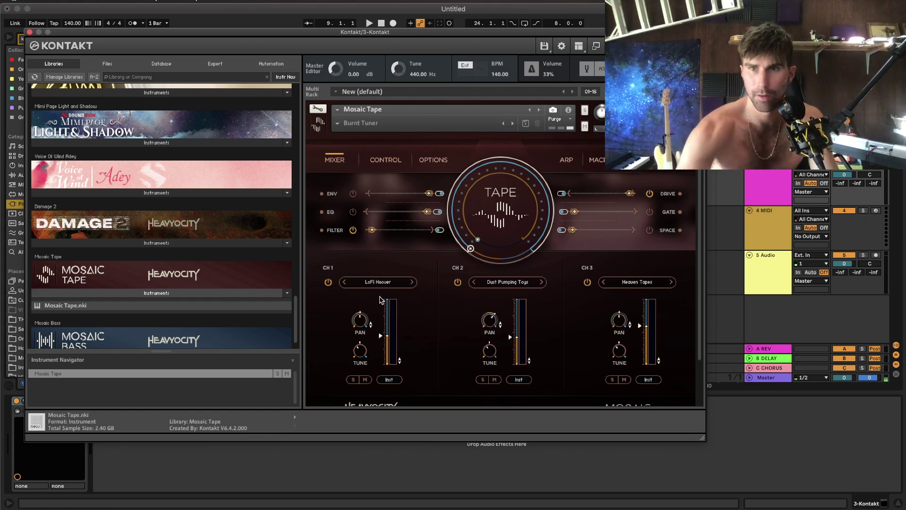
Arm the second audio track and the Kontakt track for recording.
left_click(851, 171)
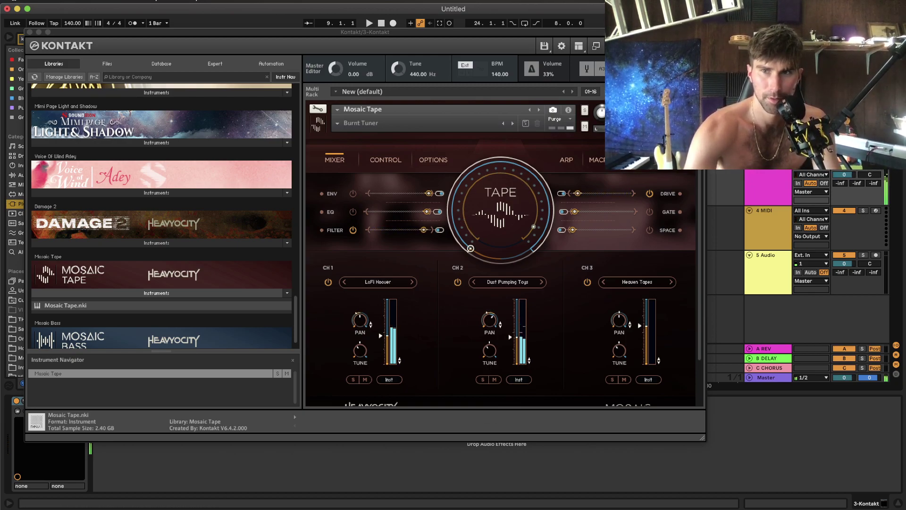
left_click(875, 122)
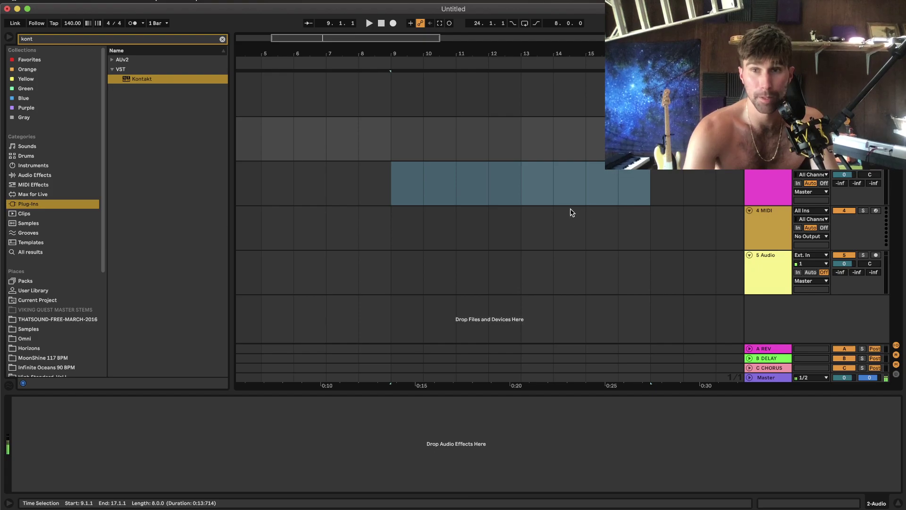
scroll(566, 207, "down", 3)
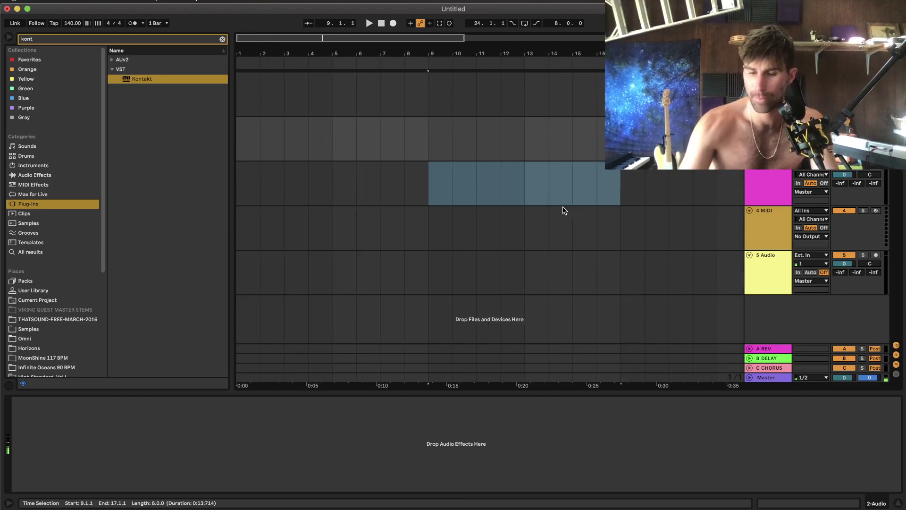
scroll(542, 203, "right", 3)
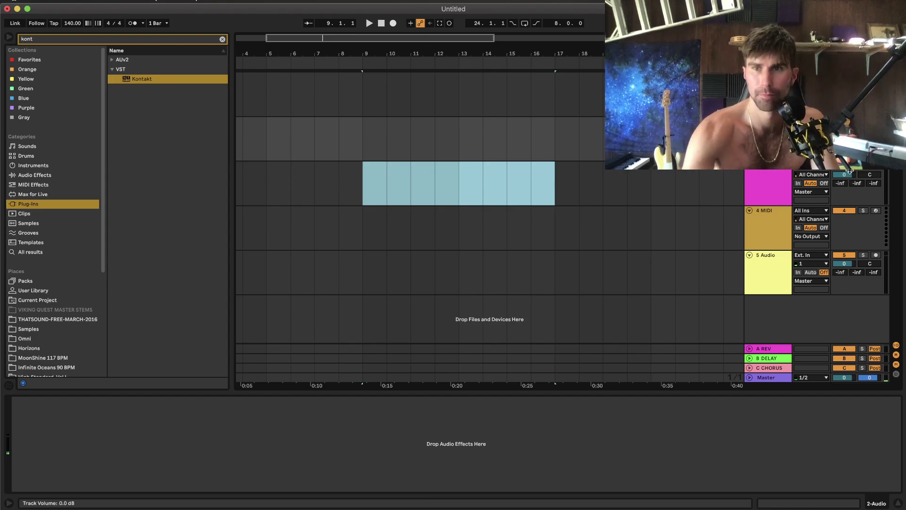
left_click(876, 166)
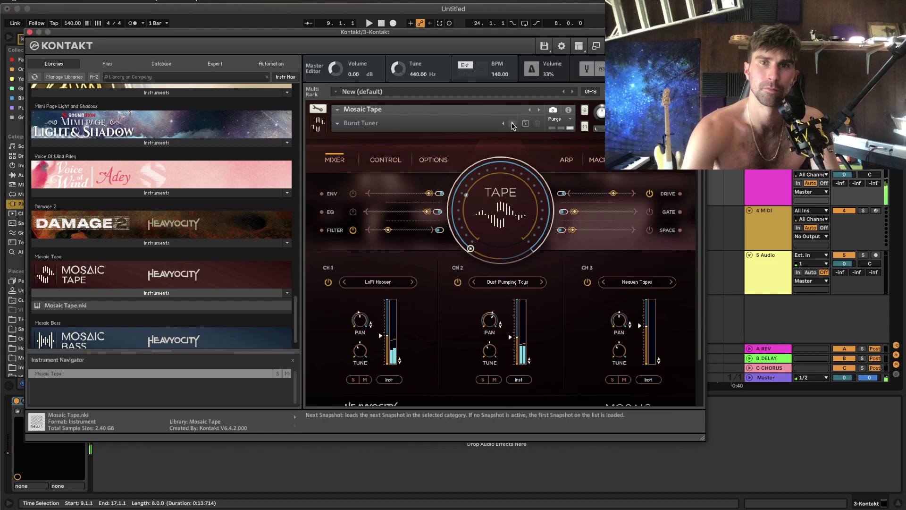
Step through the Mosaic Tape snapshots to Caffeined Out Pad and close the Kontakt window.
left_click(513, 125)
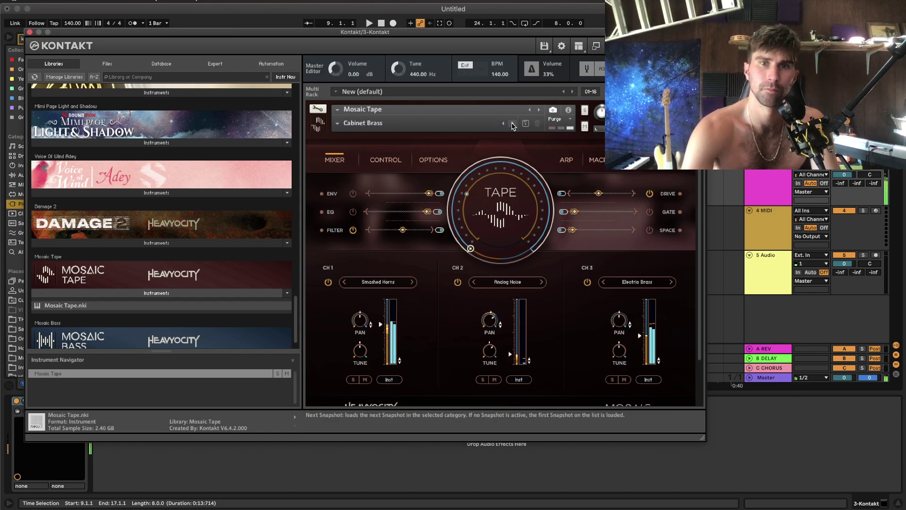
left_click(513, 124)
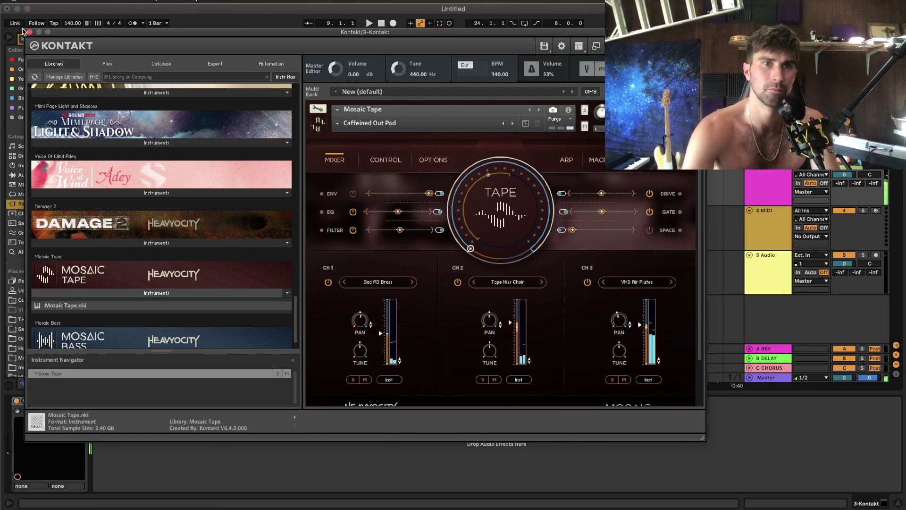
left_click(29, 32)
Turn on the metronome and set the tempo to 129 BPM while the song plays.
left_click(132, 24)
key("space")
mouse_move(70, 25)
left_mouse_down()
mouse_move(69, 35)
mouse_move(70, 22)
left_mouse_up()
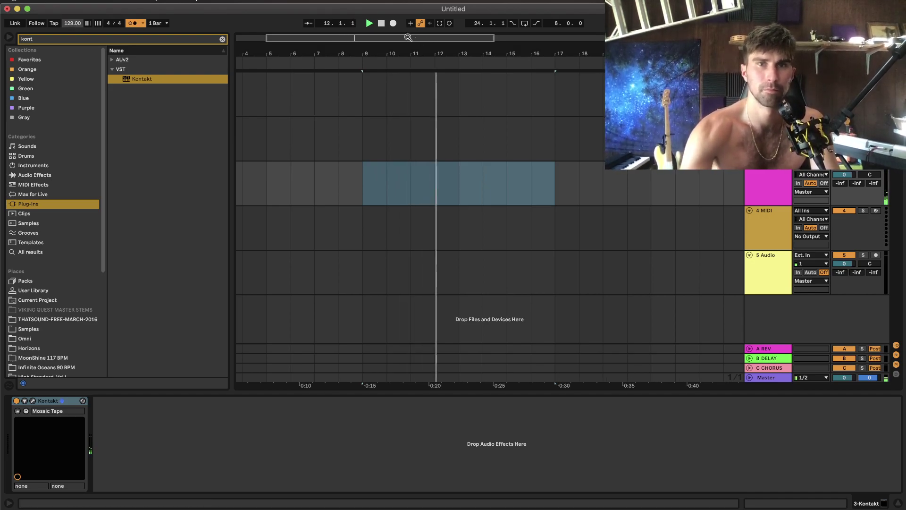
Record a melody of about eight bars on the armed tracks and open its MIDI clip in an enlarged note editor.
key("F9")
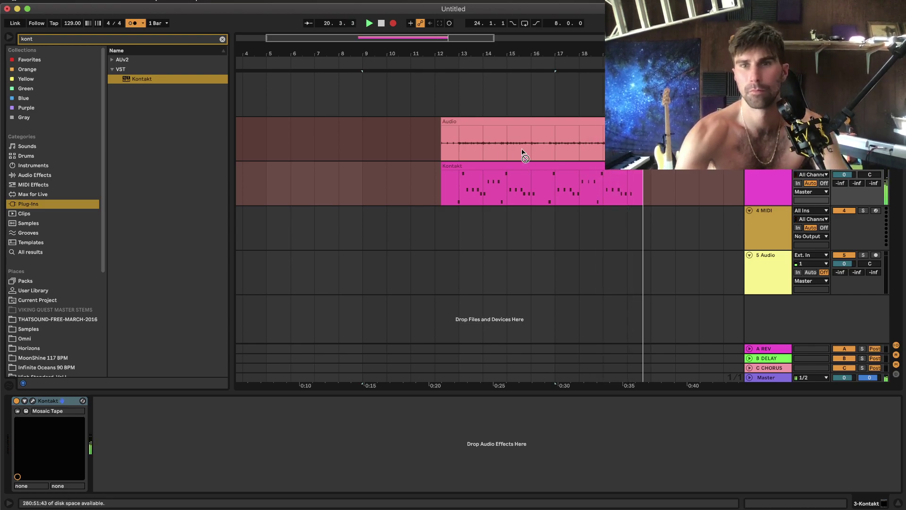
left_click(561, 165)
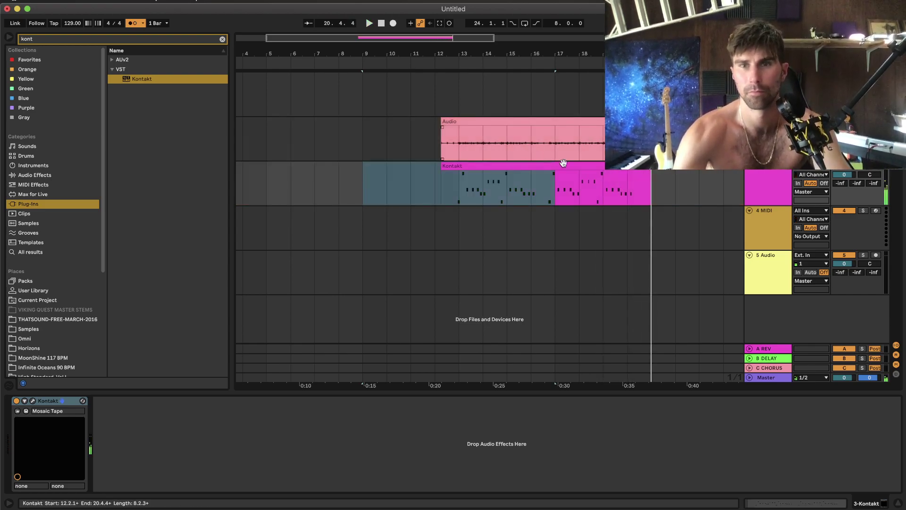
double_click(496, 167)
left_click(482, 408)
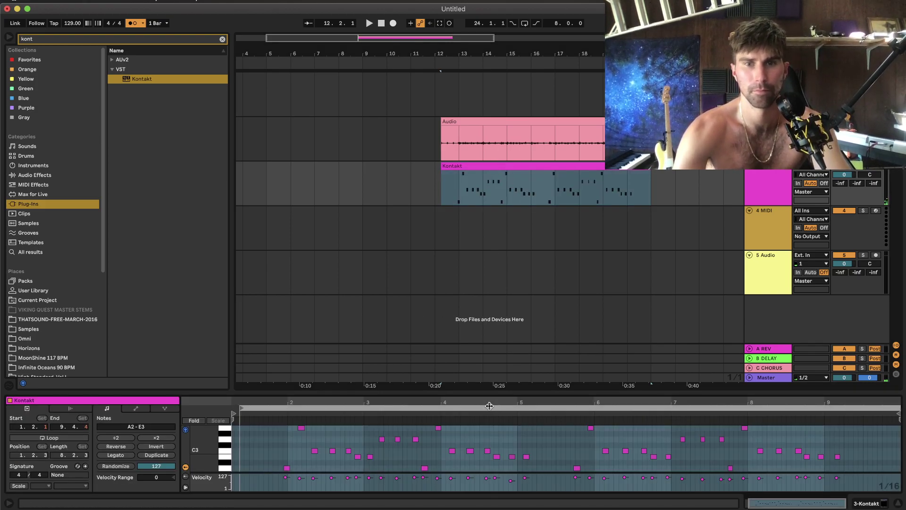
left_click_drag(498, 393, 498, 180)
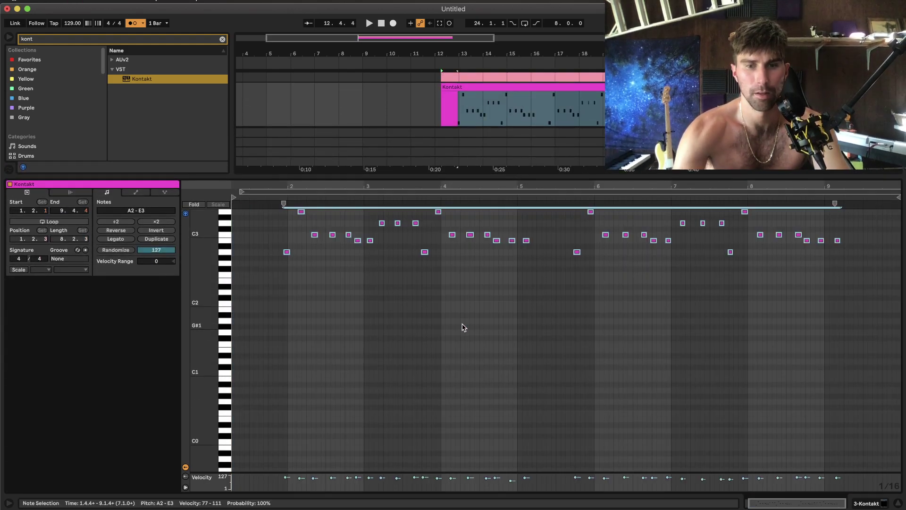
Set the arrangement grid to 1/16 and split the audio and Kontakt clips at 12.4.4, where the first note starts.
key("super+a")
key("shift+Tab")
scroll(488, 87, "up", 4)
right_click(424, 177)
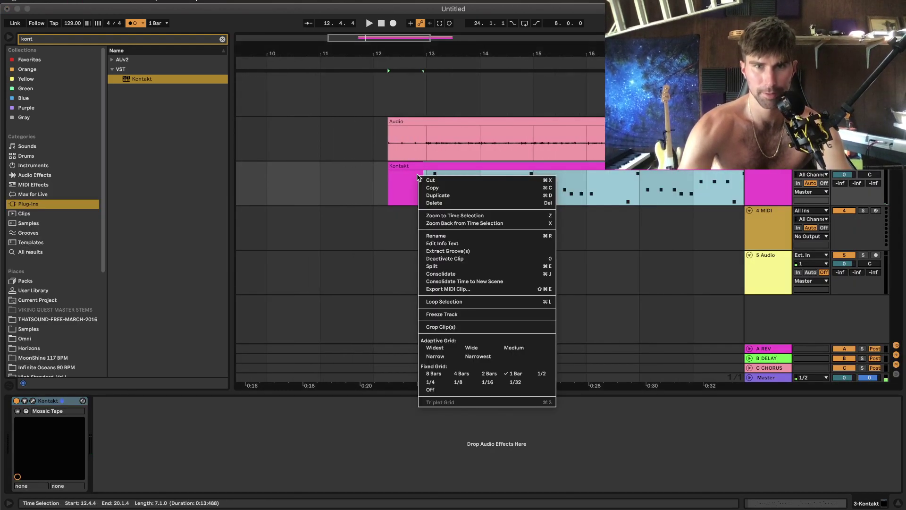
left_click(487, 382)
scroll(423, 153, "up", 5)
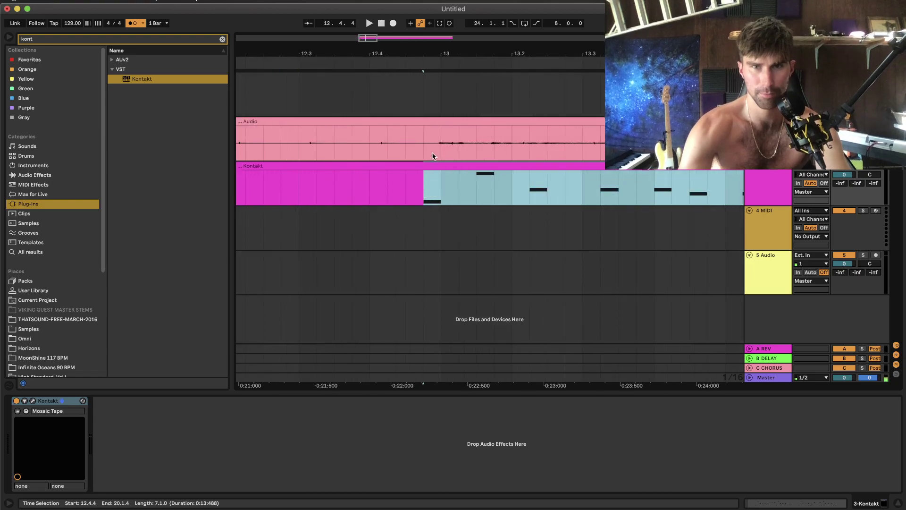
left_click(422, 149, "shift")
key("super+e")
Move the split audio and Kontakt clips to start at bar 13 and delete the leftover pieces before them.
left_click_drag(453, 166, 476, 174)
key("space")
scroll(476, 169, "down", 5)
scroll(474, 168, "right", 2)
left_click_drag(423, 147, 304, 172)
key("Delete")
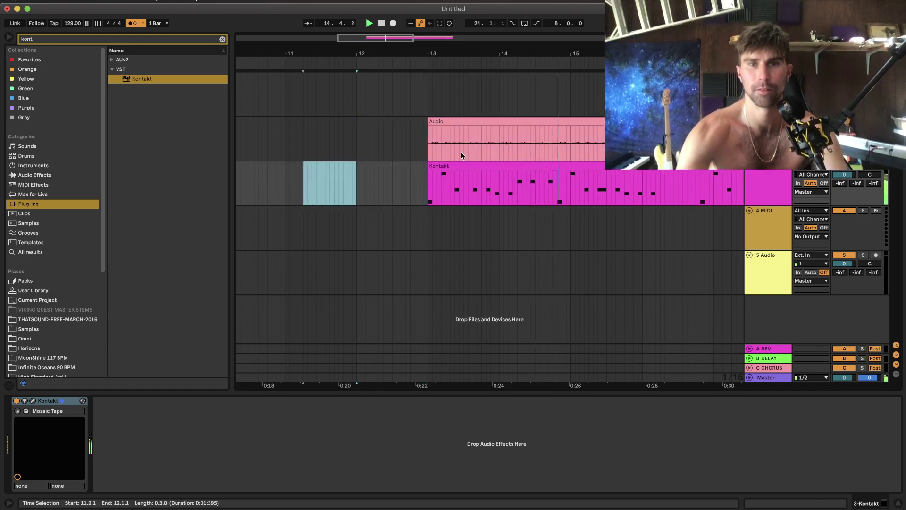
Open the trimmed Kontakt clip's notes and play it back from position 2.3.3.
double_click(489, 166)
key("space")
key("space")
scroll(330, 290, "up", 5)
scroll(330, 290, "left", 2)
left_click(331, 291)
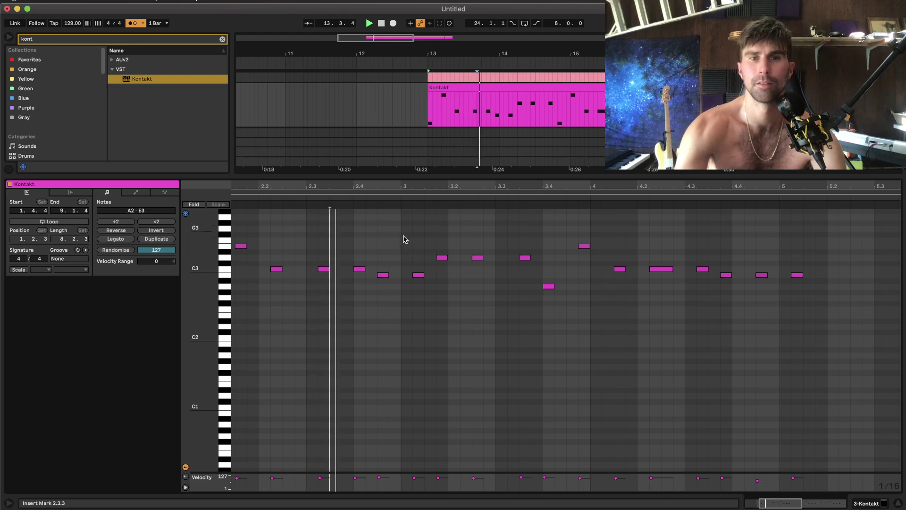
Add a G2 note at 3.1.1 and replace the neighbouring B2 note at 3.1.2 with one at 3.1.3.
left_click_drag(418, 274, 398, 288)
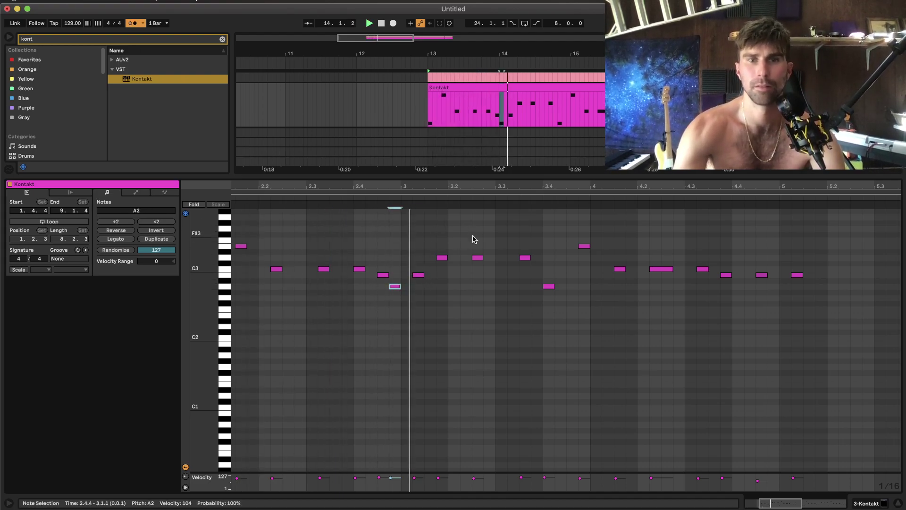
left_click_drag(395, 285, 405, 287)
left_click(403, 269)
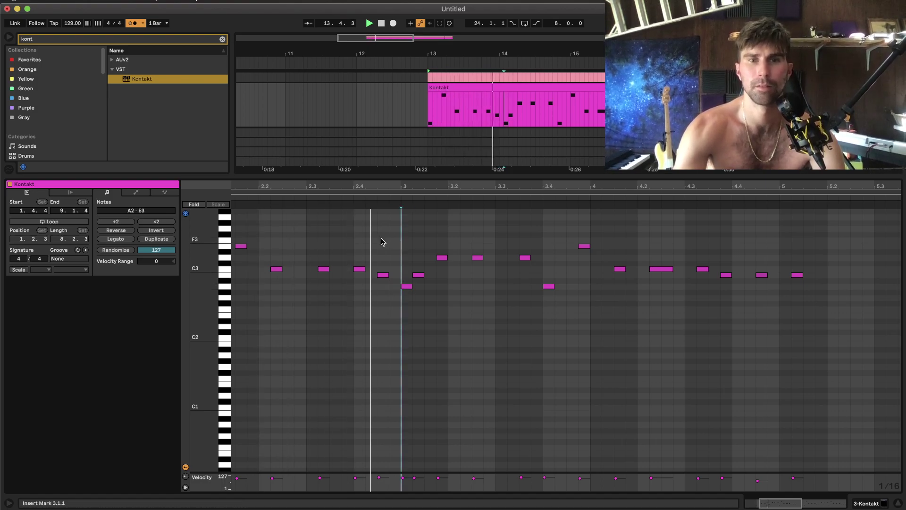
double_click(417, 274)
left_click_drag(410, 288, 410, 299)
scroll(443, 282, "left", 2)
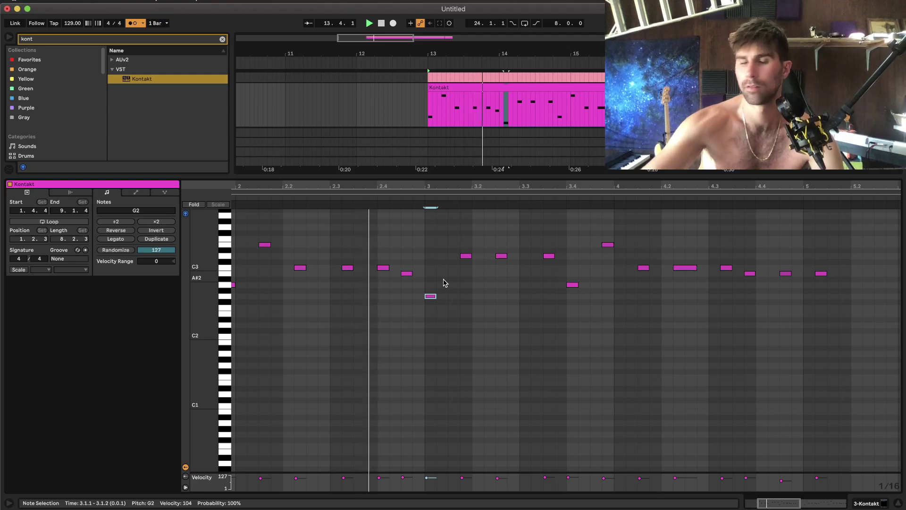
left_click_drag(468, 259, 454, 280)
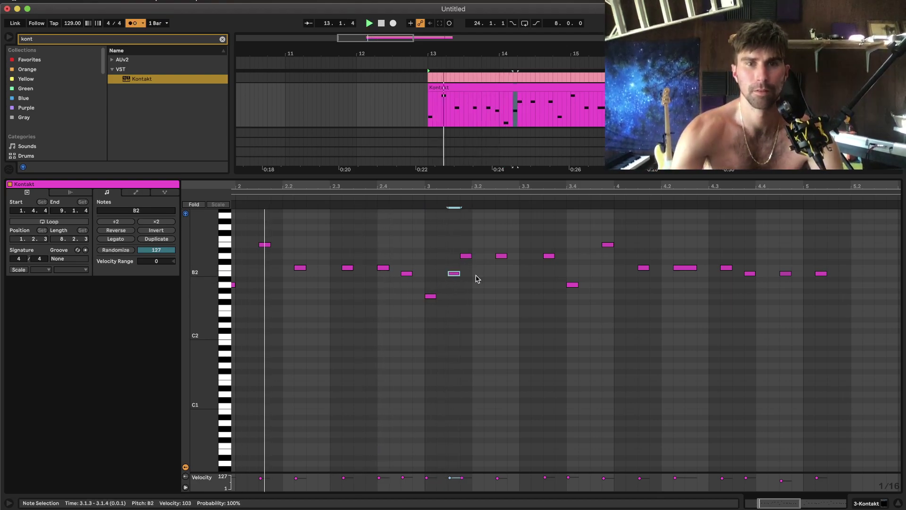
Add a short C3 note at 2.3.4 and play back the edited melody.
left_click(366, 260)
double_click(369, 255)
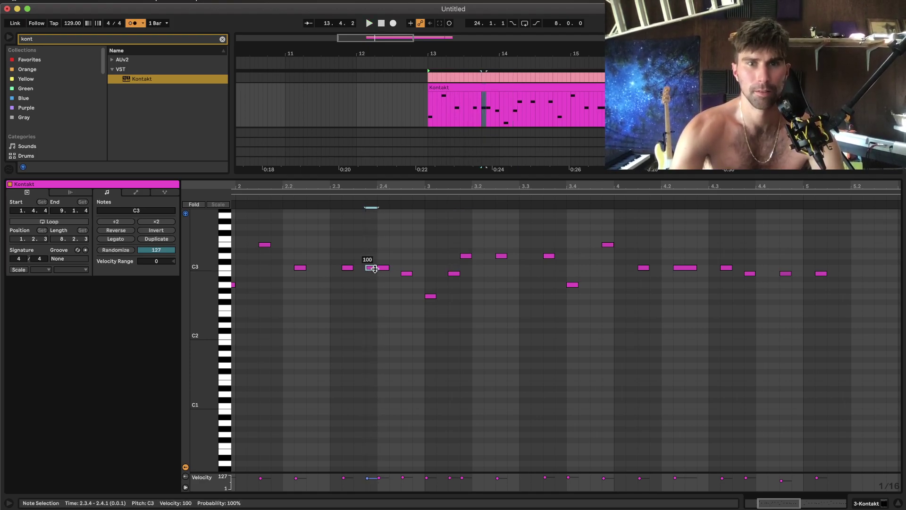
key("space")
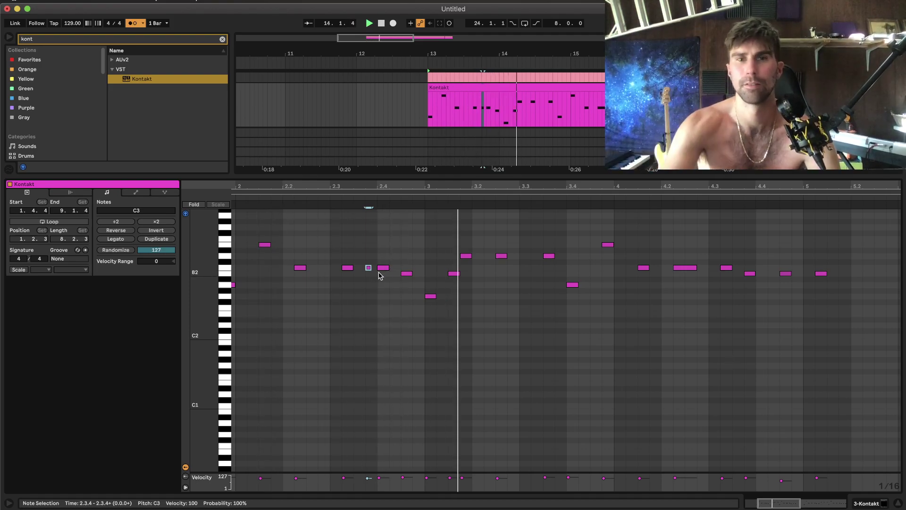
Move the D3 note at 3.1.4 to 3.2.1, add a short B1 note at 3.1.4 and play back the melody.
key("space")
left_click_drag(462, 255, 478, 257)
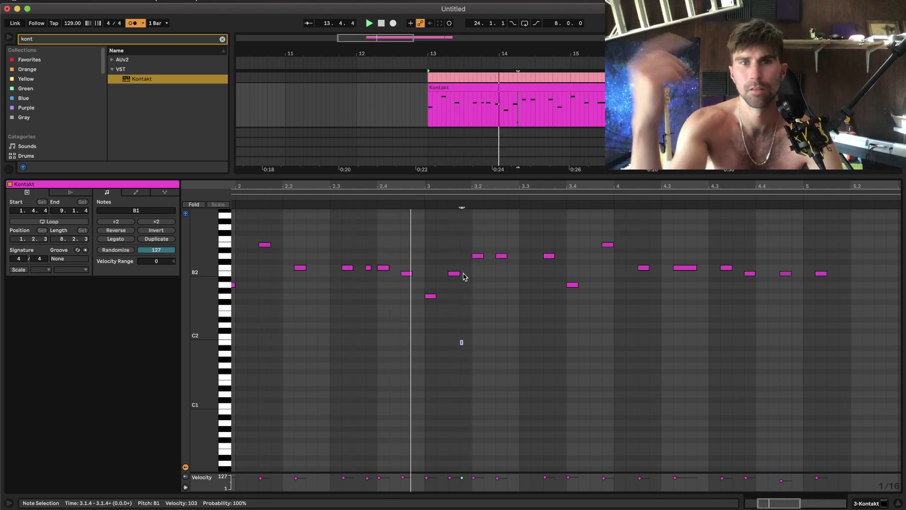
key("space")
Add an A2 note at 3.2.4, right after the second D3, and play the melody back from bar 13.
left_click_drag(500, 254, 502, 247)
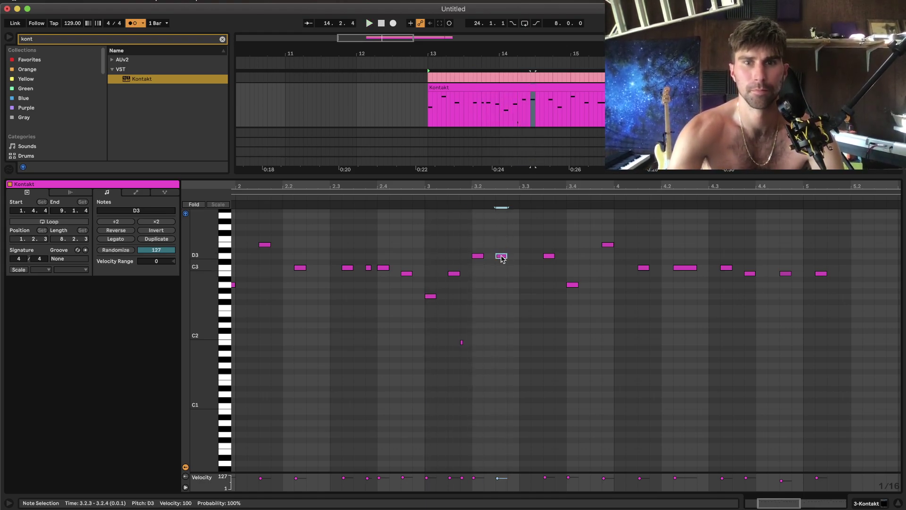
key("space")
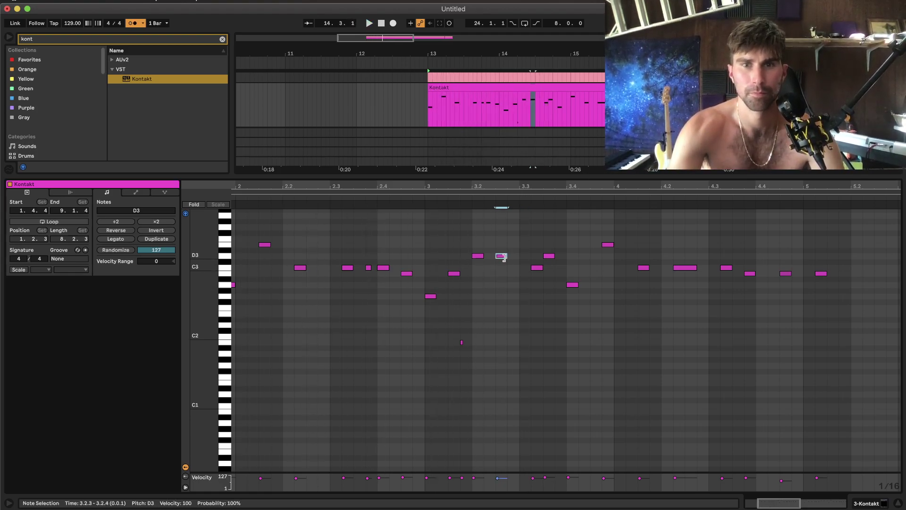
left_click_drag(536, 270, 515, 289)
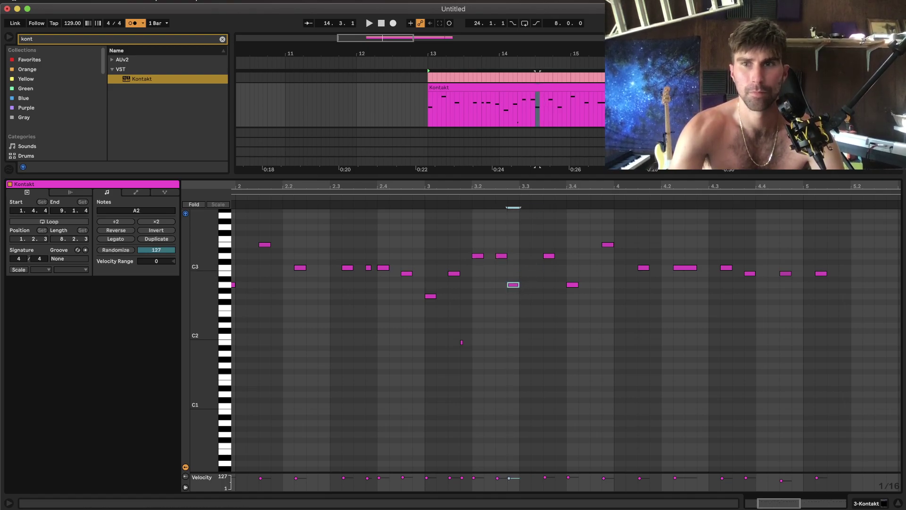
scroll(420, 101, "up", 3)
key("space")
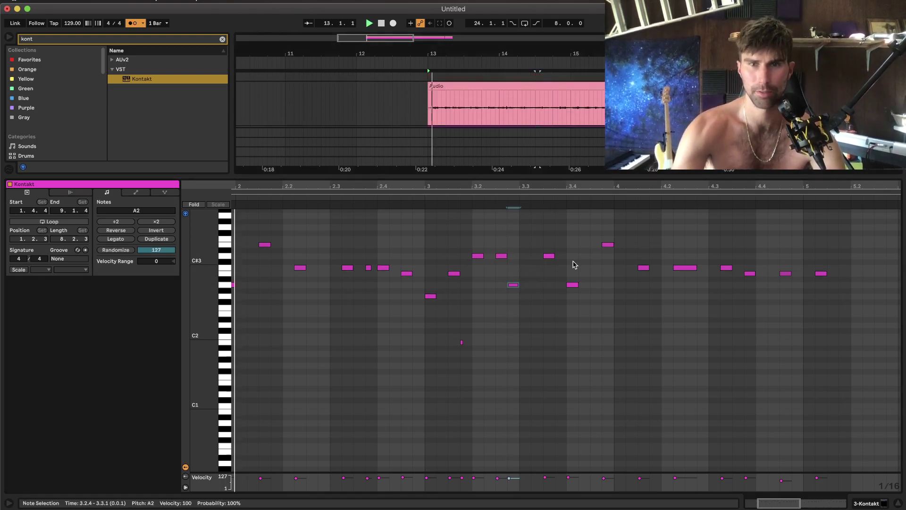
scroll(532, 314, "down", 1)
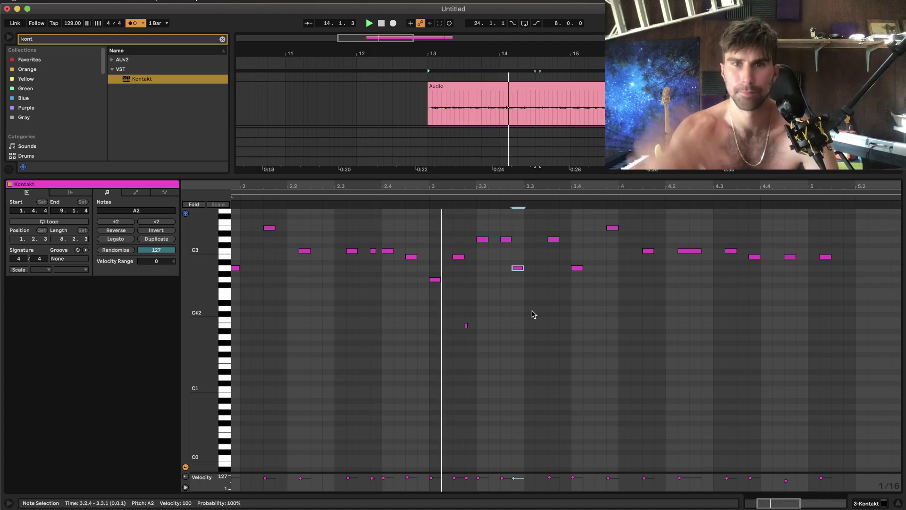
key("space")
Delete the Kontakt notes from 14.3.2 to 15.1.1 and consolidate bars 13 to 15 into one two-bar clip.
key("shift+Tab")
left_click(539, 193)
key("plus")
left_click_drag(584, 191, 541, 190)
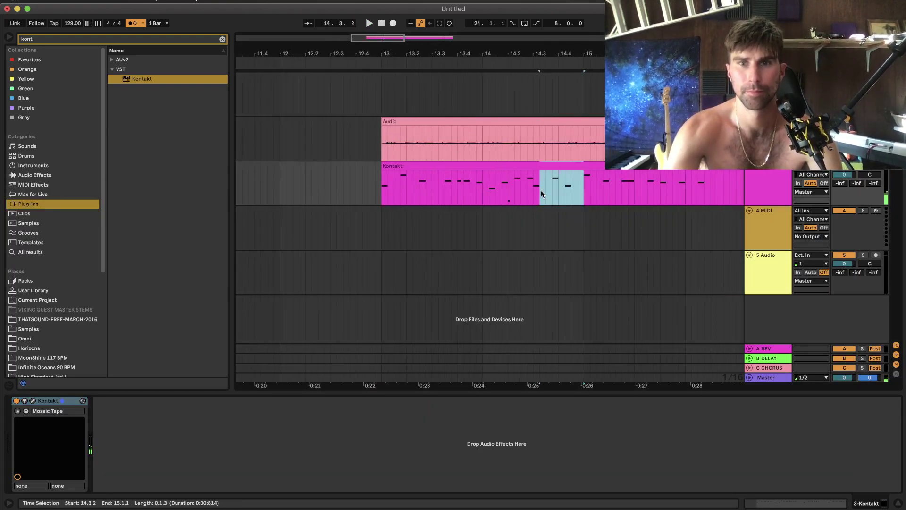
key("Delete")
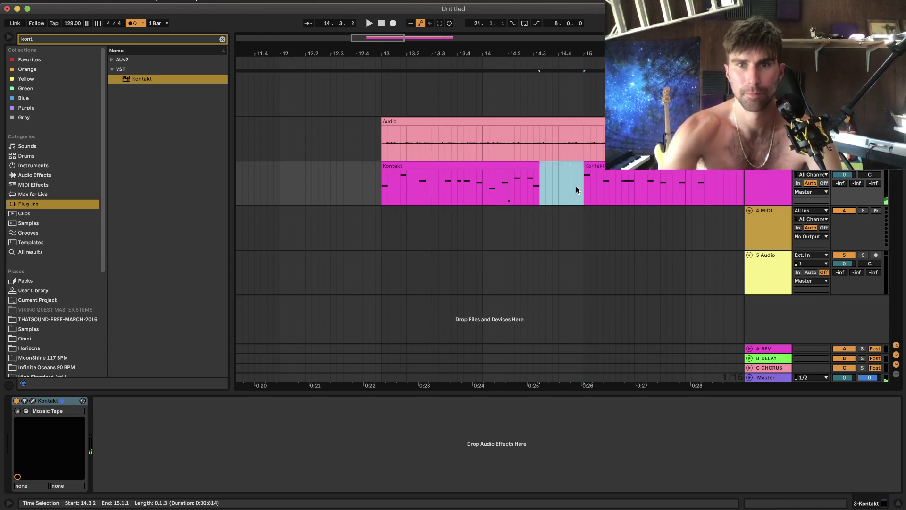
left_click(508, 167, "shift")
key("super+j")
scroll(507, 166, "down", 5)
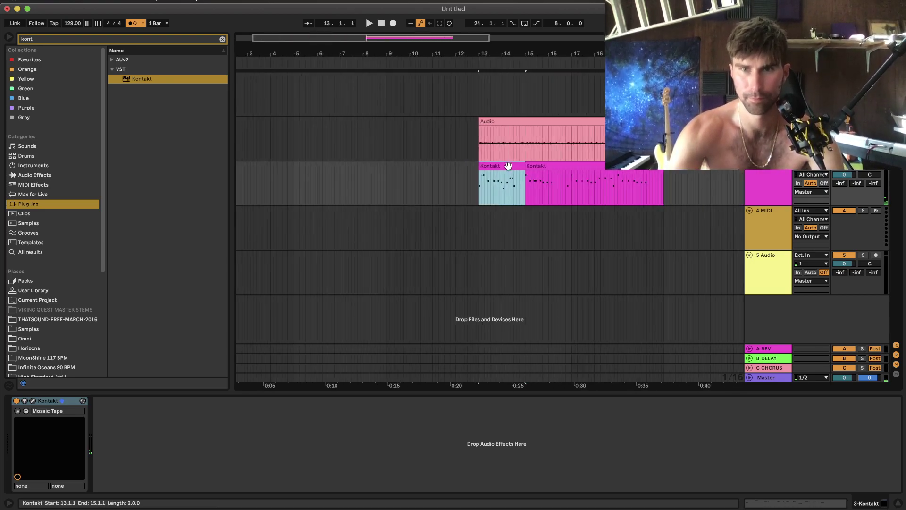
Duplicate the two-bar Kontakt clip until it fills bars 13 to 21 and play back the section.
key("super+d")
left_click(507, 166, "shift")
key("super+d")
left_click(508, 166, "shift")
key("space")
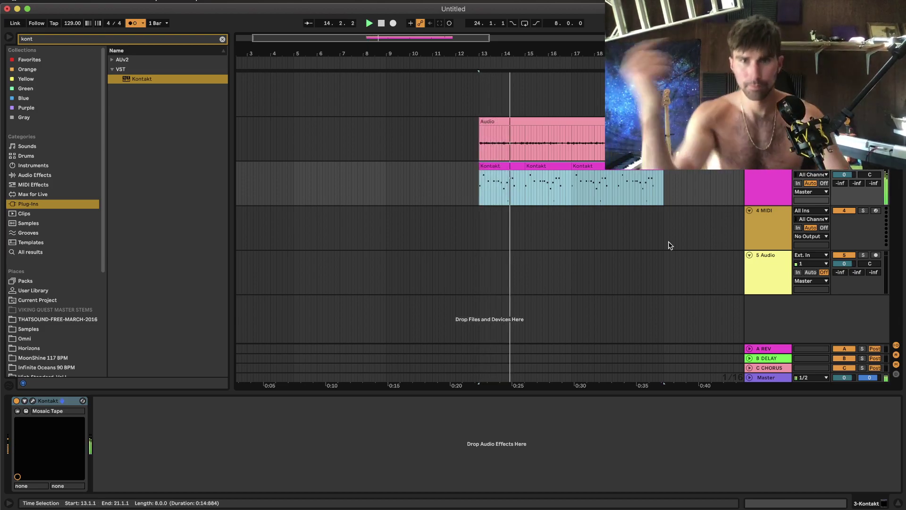
Open the Kontakt clip at bar 15 and raise its short B1 note at 2.2.1 to B3.
double_click(557, 165)
left_click(505, 275)
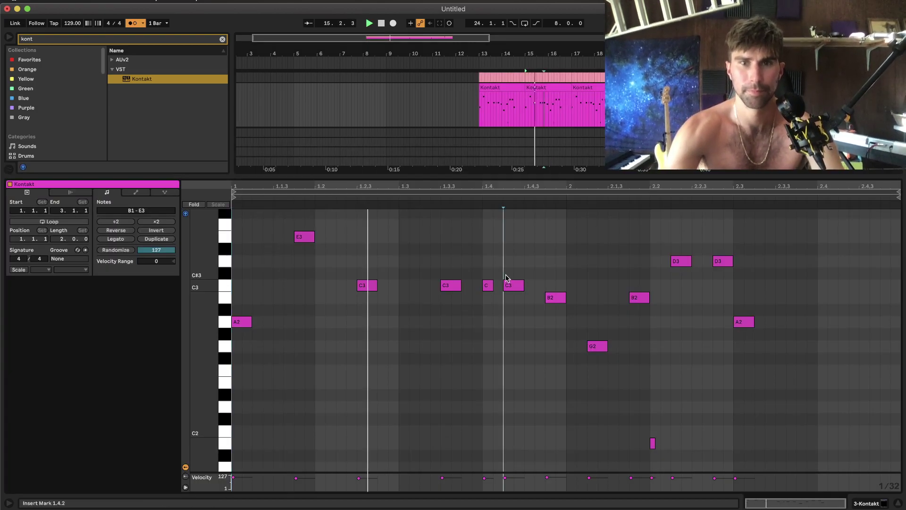
left_click(639, 298)
left_click(652, 444)
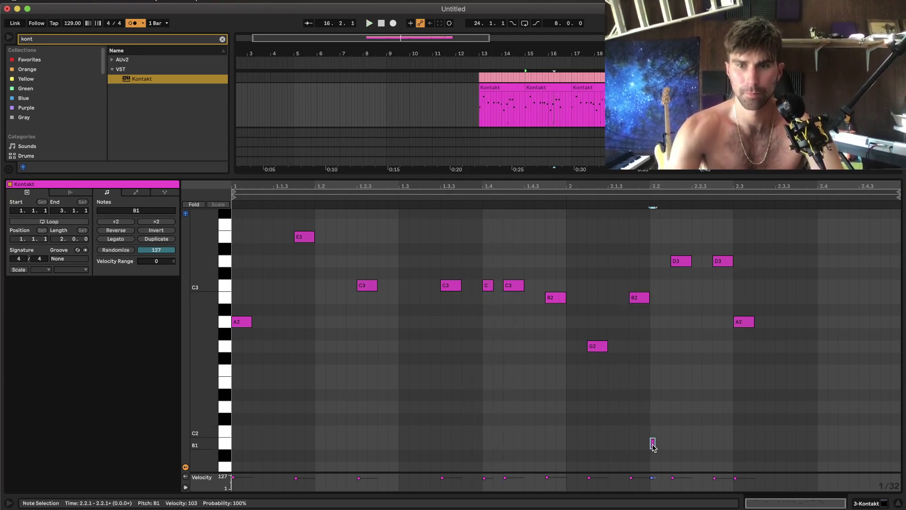
key("shift+Up")
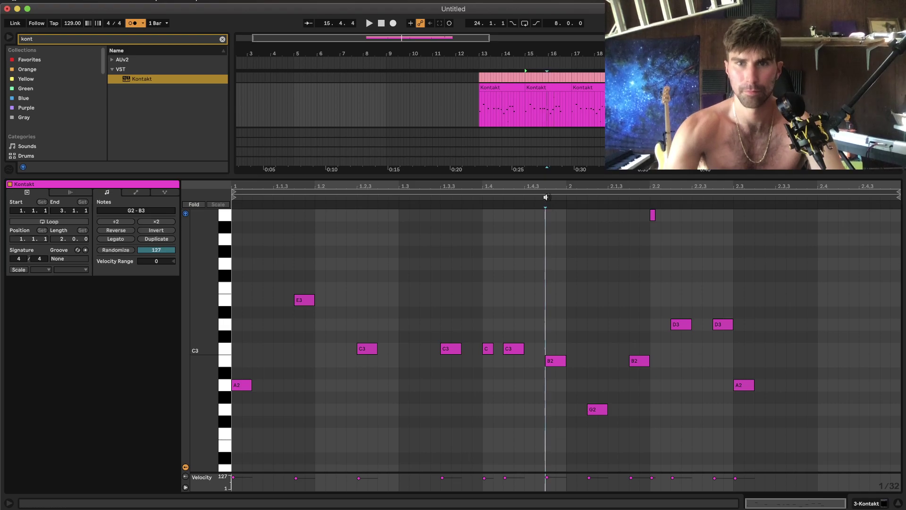
Raise the D3 at 2.2.2 to A3, the D3 at 2.2.4 to G3 and the A2 at 2.3.1 to A3.
left_click_drag(680, 324, 681, 259)
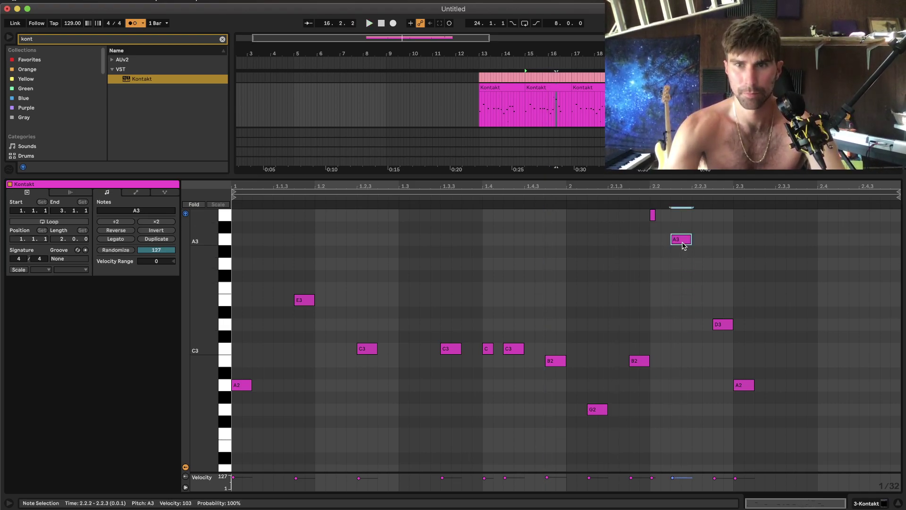
left_click_drag(722, 324, 722, 274)
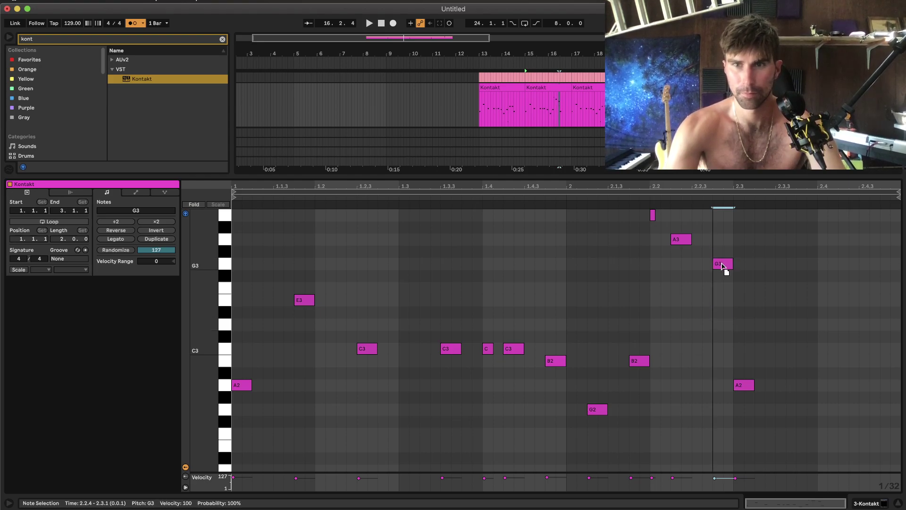
left_click_drag(740, 387, 742, 268)
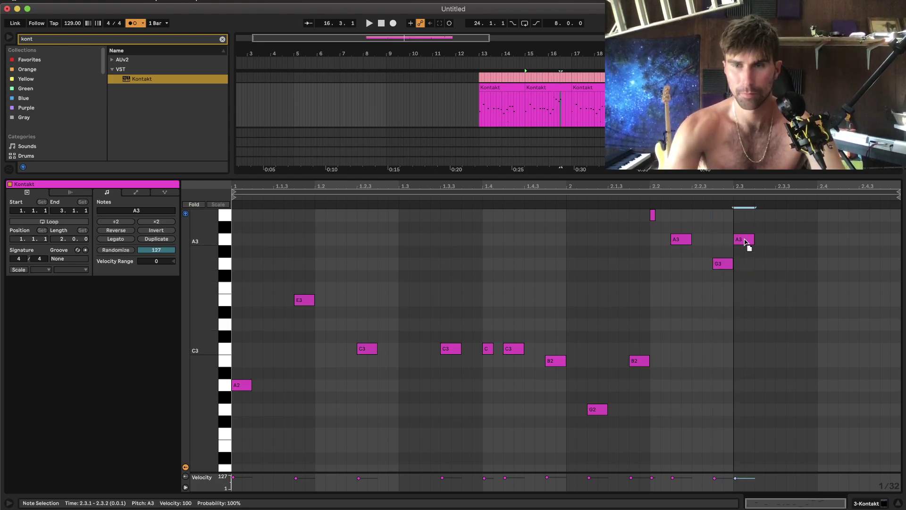
Play back the clip, lower the G3 note at 2.2.4 to F3 and delete the short B3 note at 2.2.1.
left_click(725, 279)
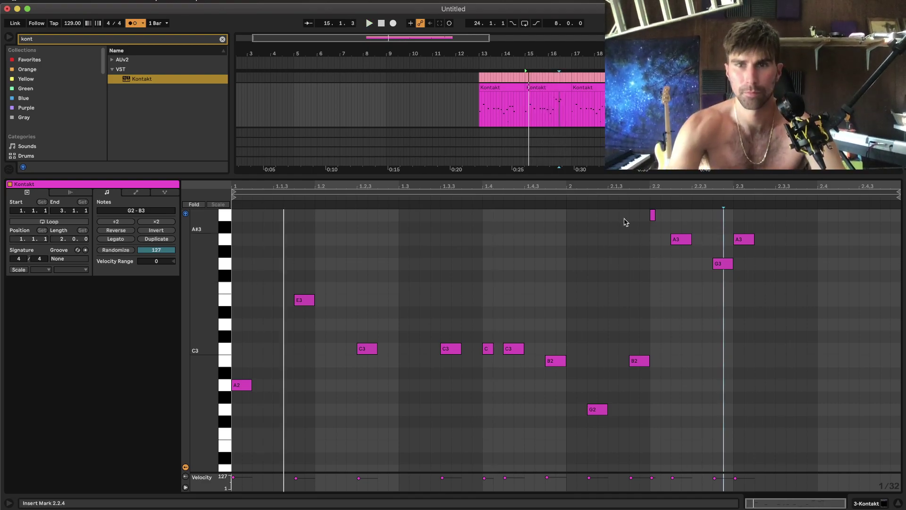
left_click(681, 241)
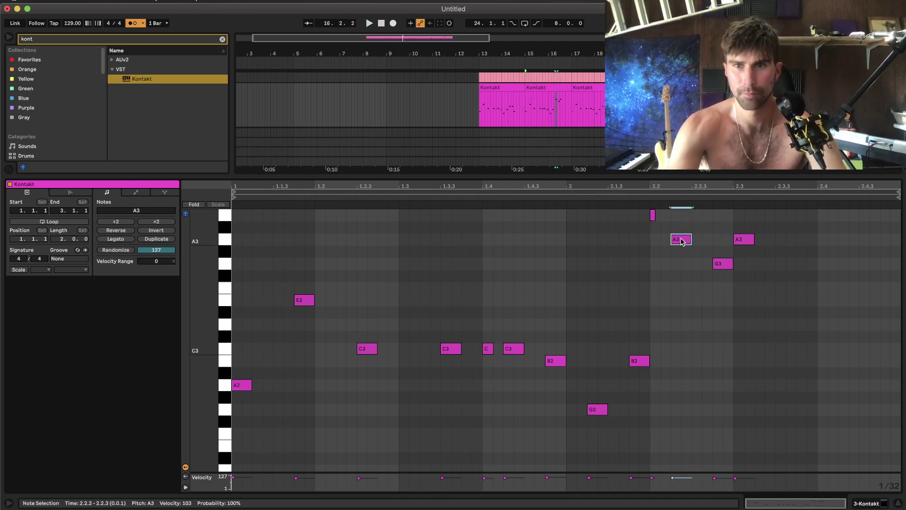
left_click_drag(725, 269, 726, 282)
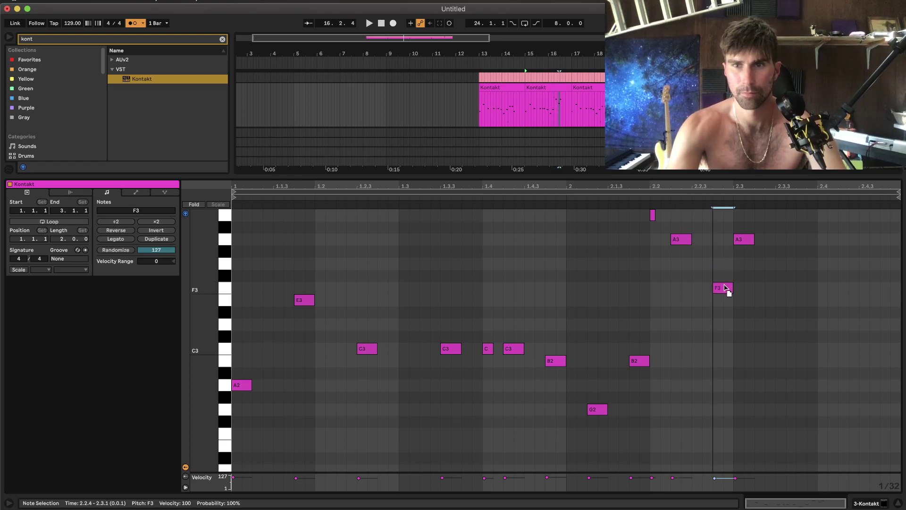
left_click_drag(687, 230, 647, 213)
key("Delete")
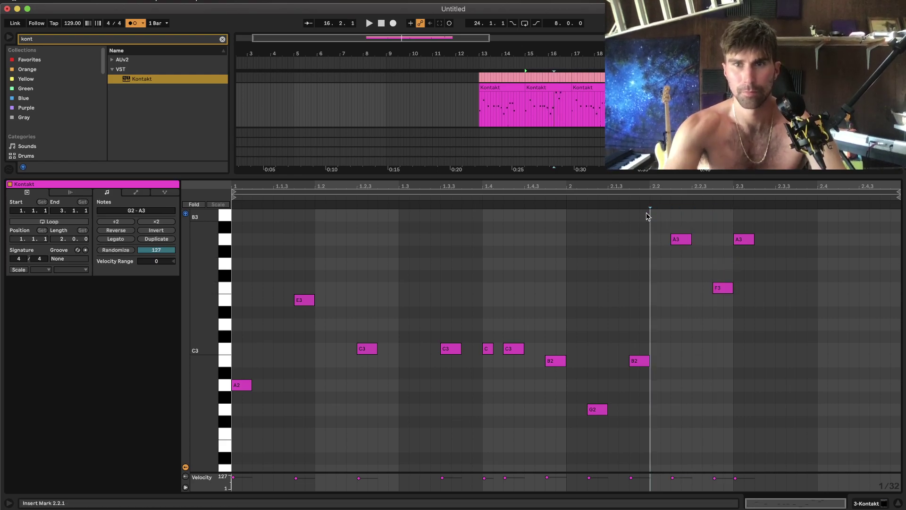
Raise the short B1 note at 2.2.1 in the Kontakt clip at bar 13 to A2 and play the clip back.
left_click(552, 99)
left_click(498, 168)
key("space")
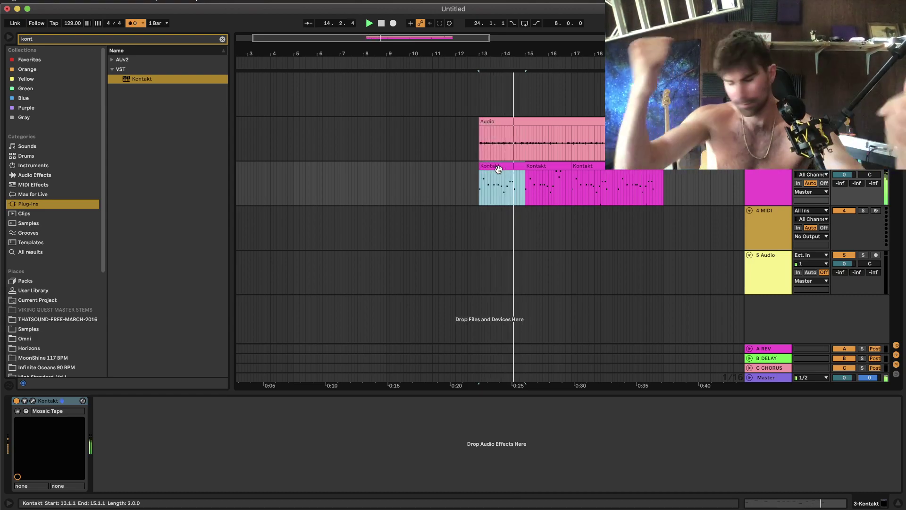
double_click(499, 169)
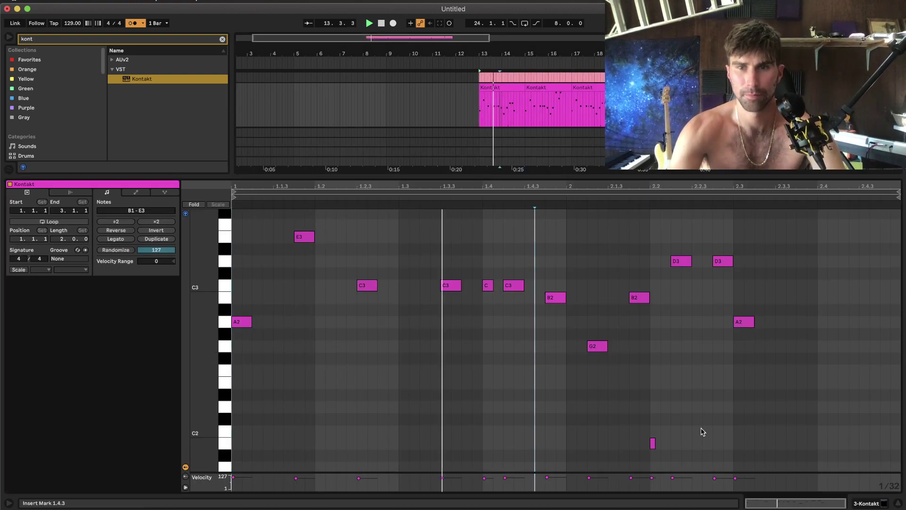
left_click(653, 444)
left_click_drag(653, 446, 654, 378)
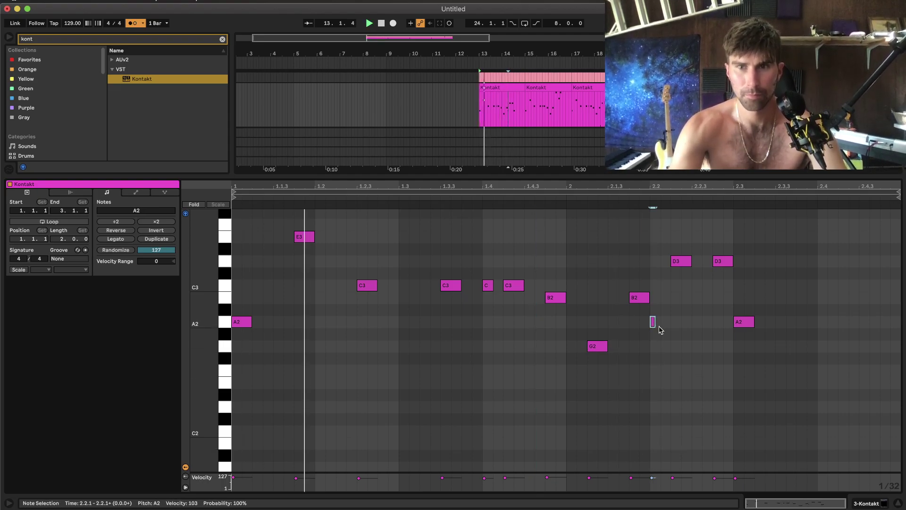
left_click(514, 89)
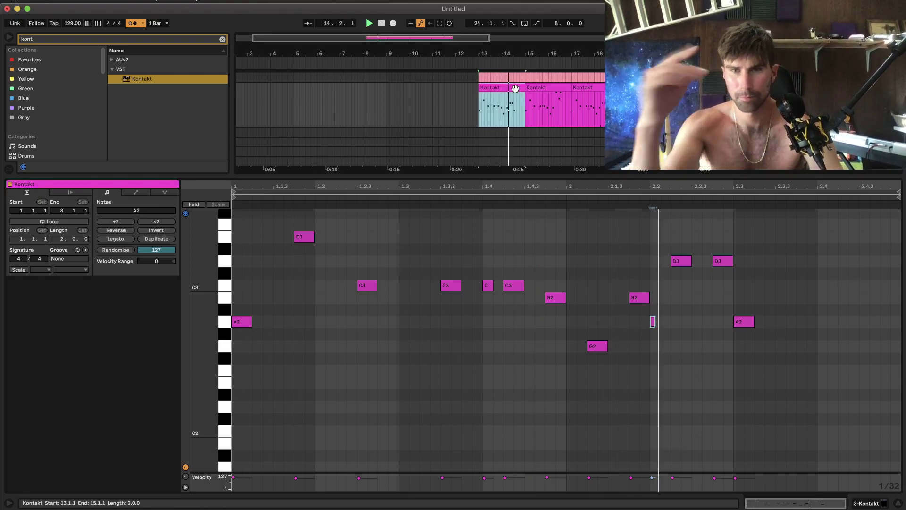
left_click(597, 197)
left_click(619, 208)
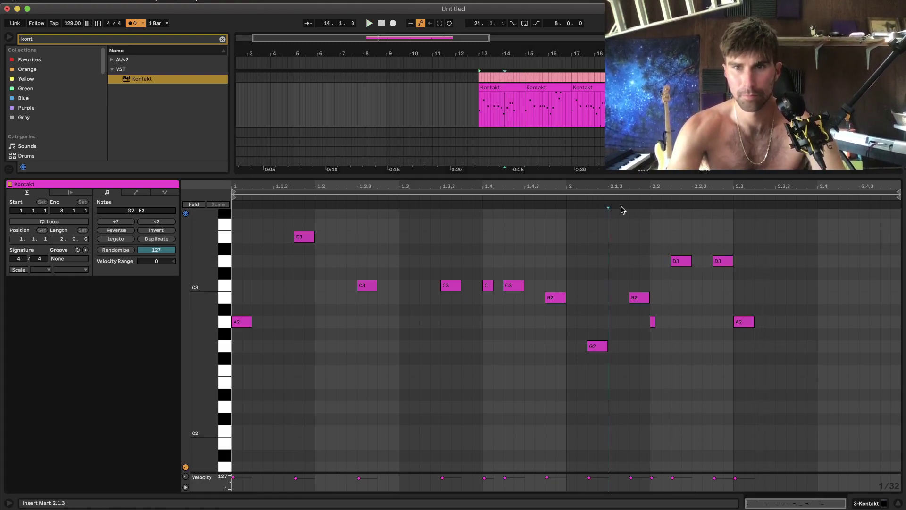
Duplicate the edited two-bar clip over bars 15 to 17 and consolidate both into a four-bar clip.
left_click(506, 88)
key("shift+Tab")
left_click(512, 166)
key("super+d")
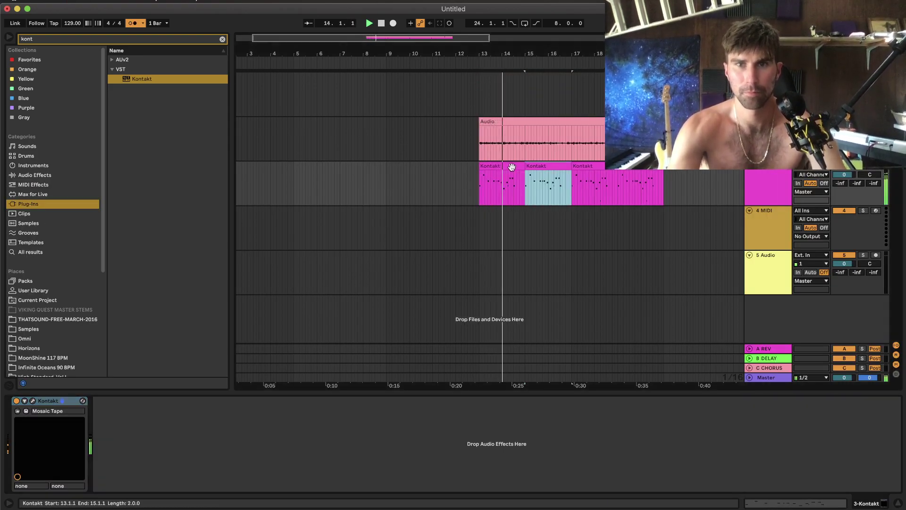
left_click(511, 167, "shift")
In the four-bar clip, move the A2 note at 2.3.1 to 2.2.4 and deactivate the D3 note at 2.2.4.
double_click(538, 168)
double_click(477, 370)
left_click(476, 309)
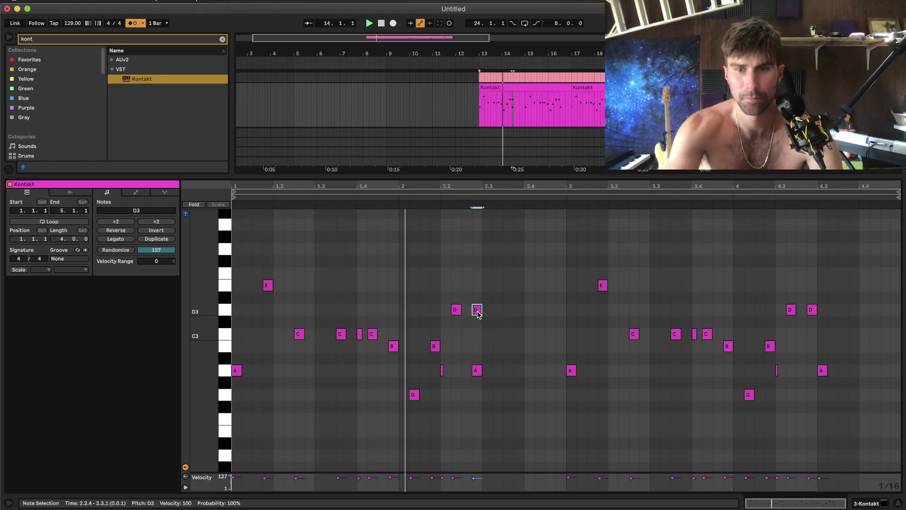
left_click(590, 397)
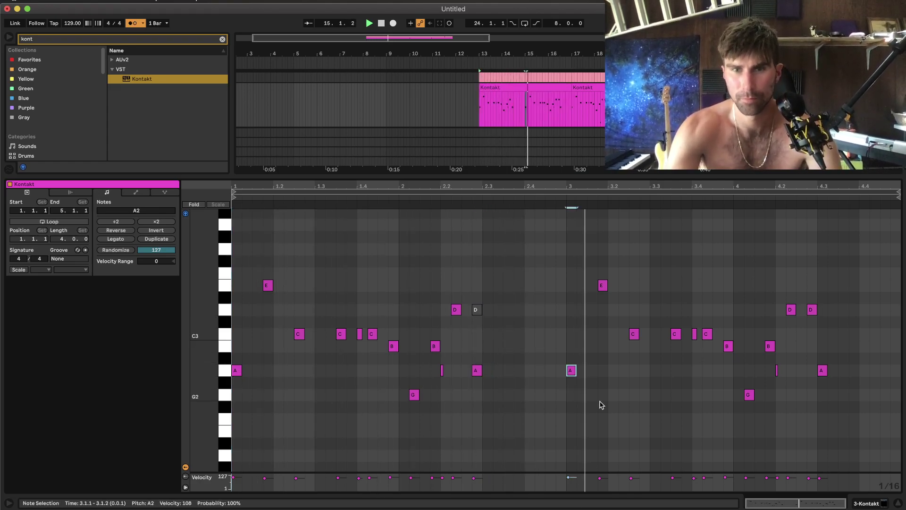
Change the four-bar clip's ending to C3 at 4.2.2 and D3 at 4.2.4, leaving no A2 at 4.3.1, and play it back.
left_click_drag(822, 372, 812, 372)
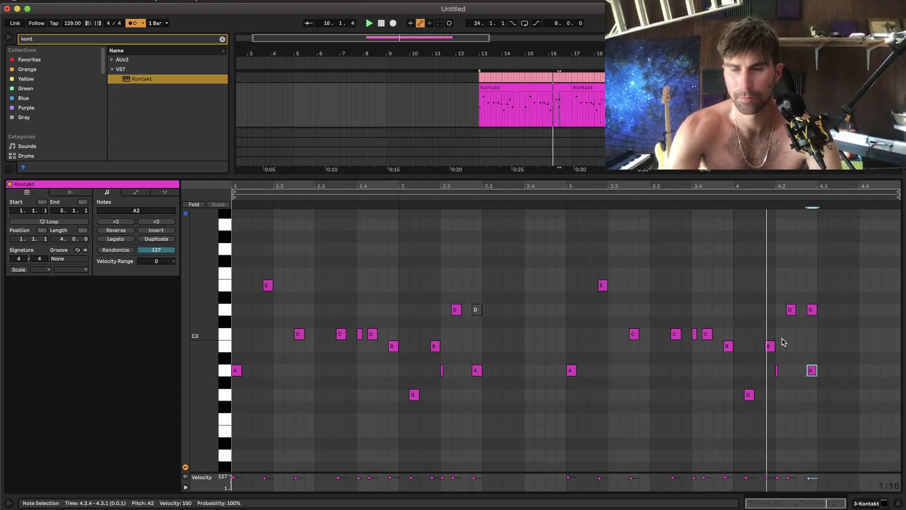
double_click(811, 309)
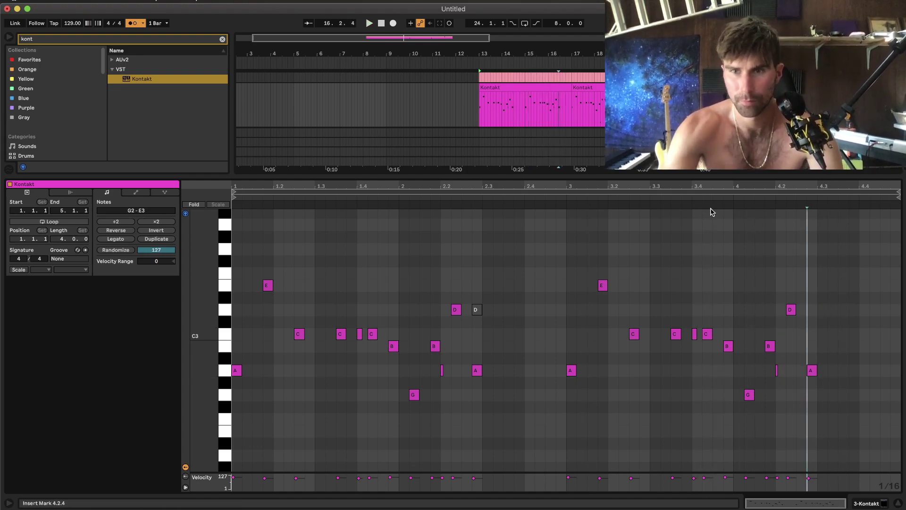
left_click(790, 310)
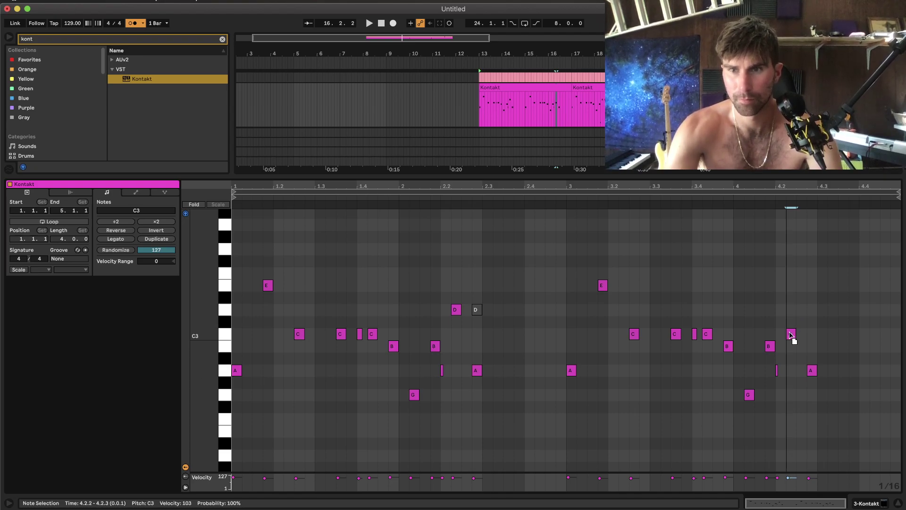
key("space")
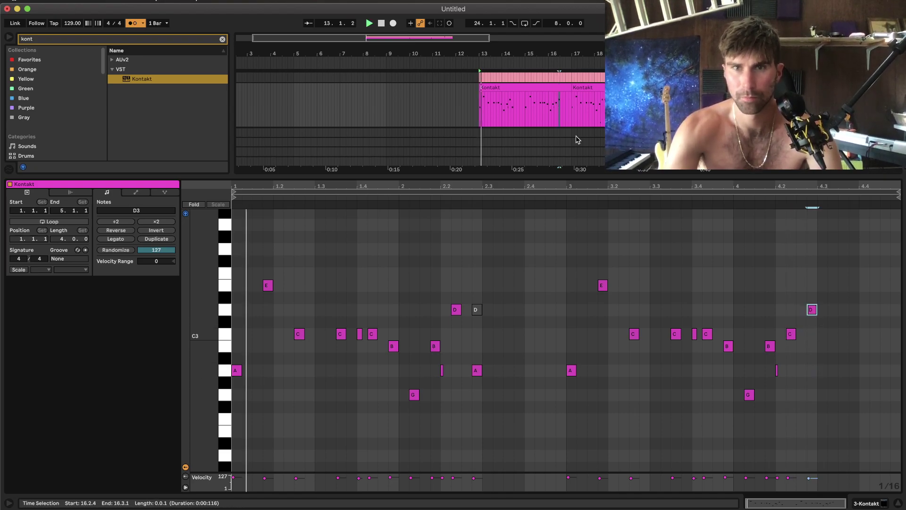
Duplicate the four-bar Kontakt clip over bars 17 to 21 and consolidate both into one eight-bar clip.
key("shift+Tab")
left_click(539, 166)
key("super+d")
left_click(539, 166, "shift")
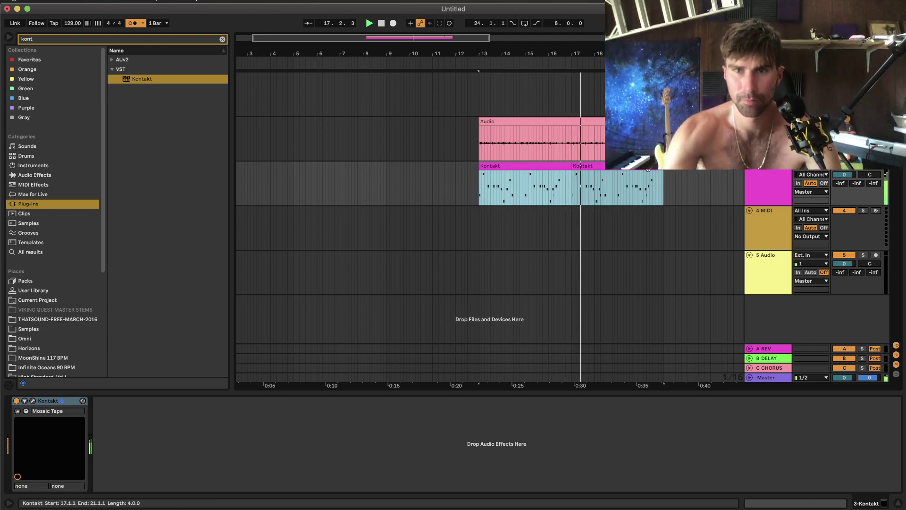
key("super+j")
In bar 6 of the eight-bar Kontakt clip, rework the notes to G3 at 6.1.4, F3 at 6.2.2 and E3 at 6.2.4.
double_click(646, 167)
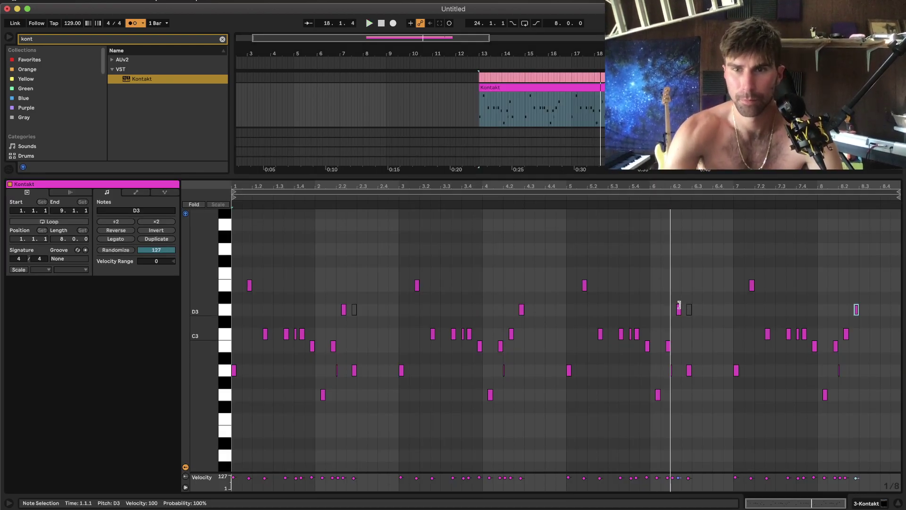
left_click_drag(678, 307, 678, 250)
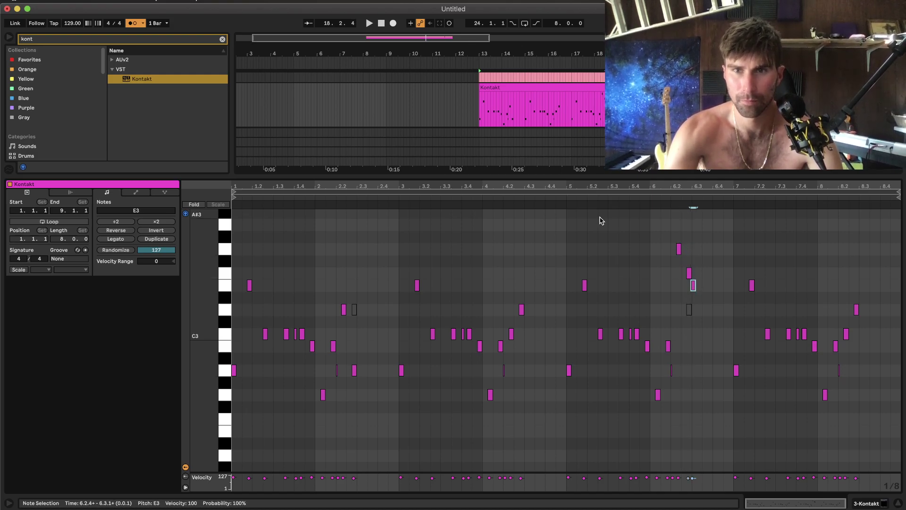
left_click(679, 248)
scroll(679, 247, "up", 3)
left_click(718, 247)
scroll(736, 247, "right", 1)
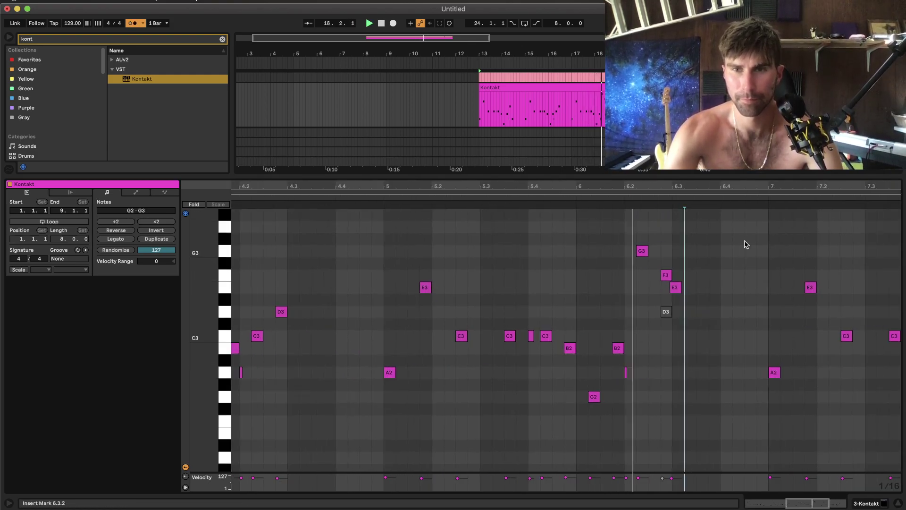
left_click(504, 269)
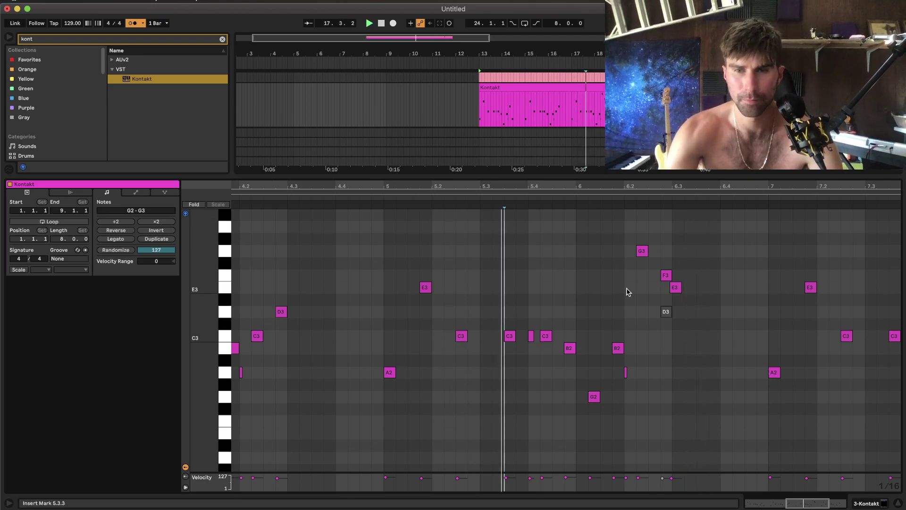
mouse_move(616, 348)
left_mouse_down()
mouse_move(617, 251)
mouse_move(644, 273)
left_mouse_up()
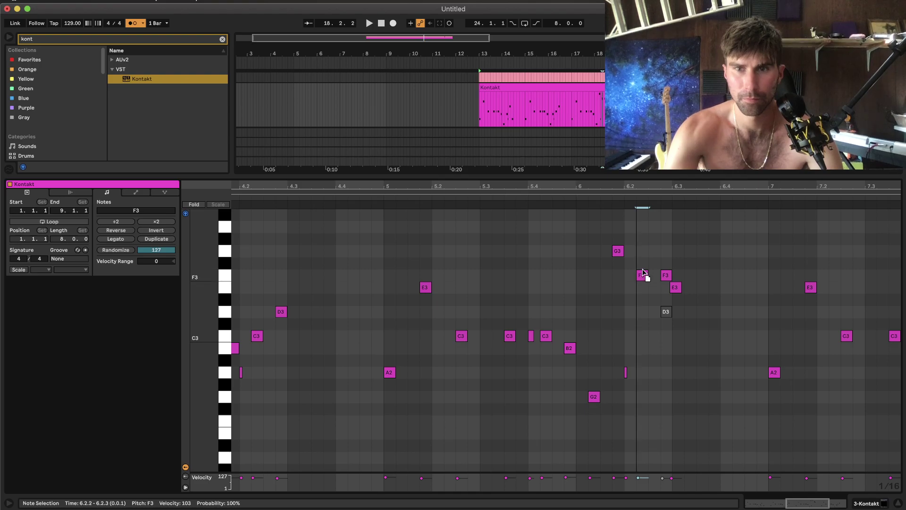
left_click(519, 196)
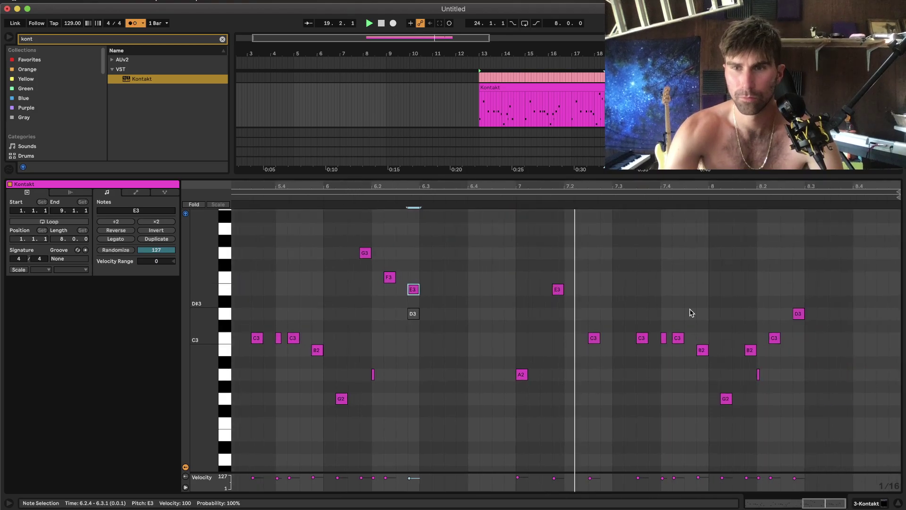
Change the clip's last two notes, at 8.2.2 and 8.2.4, to A2 and play the ending back.
left_click(693, 313)
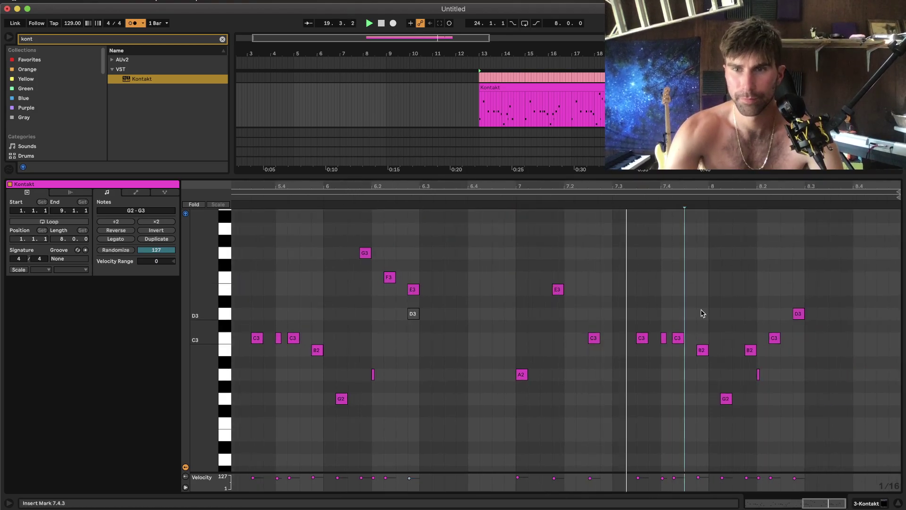
double_click(775, 350)
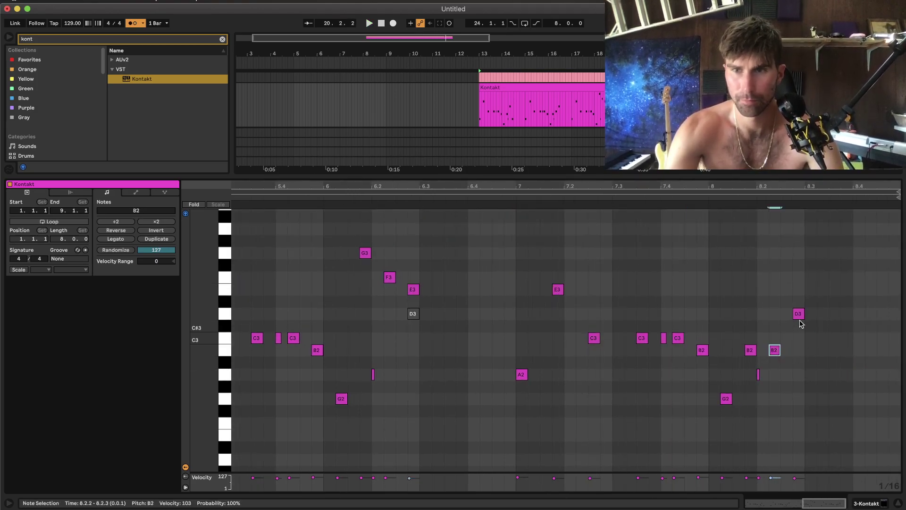
left_click_drag(775, 352, 776, 375)
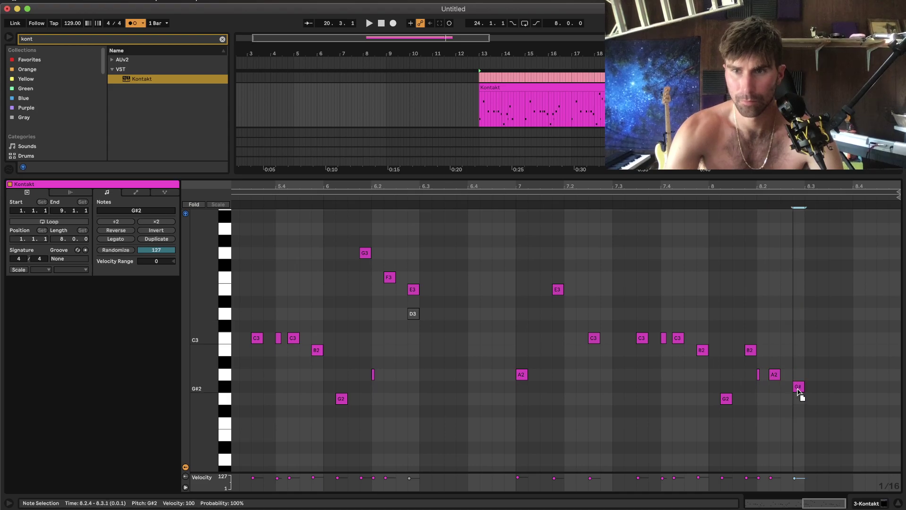
key("space")
left_click(698, 281)
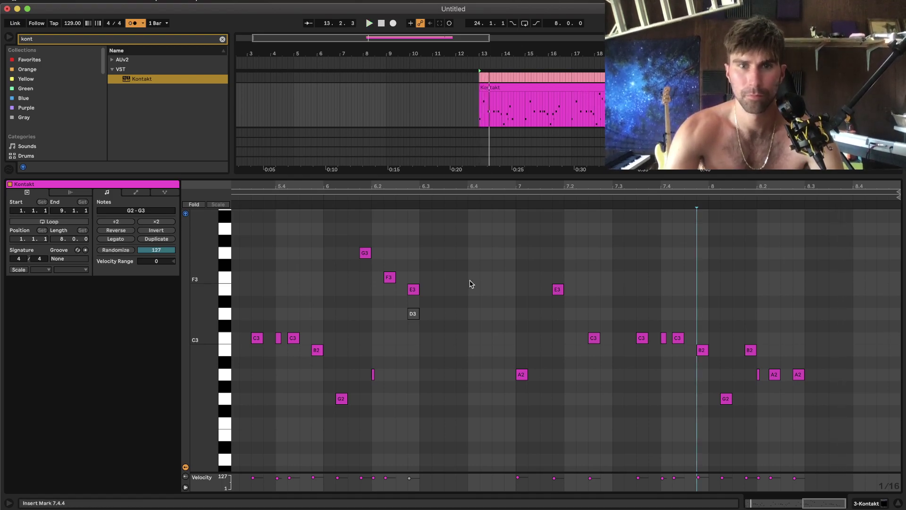
Play back the bar 6 phrase and raise the note at 6.2.2 to A3.
scroll(370, 219, "left", 5)
left_click(472, 259)
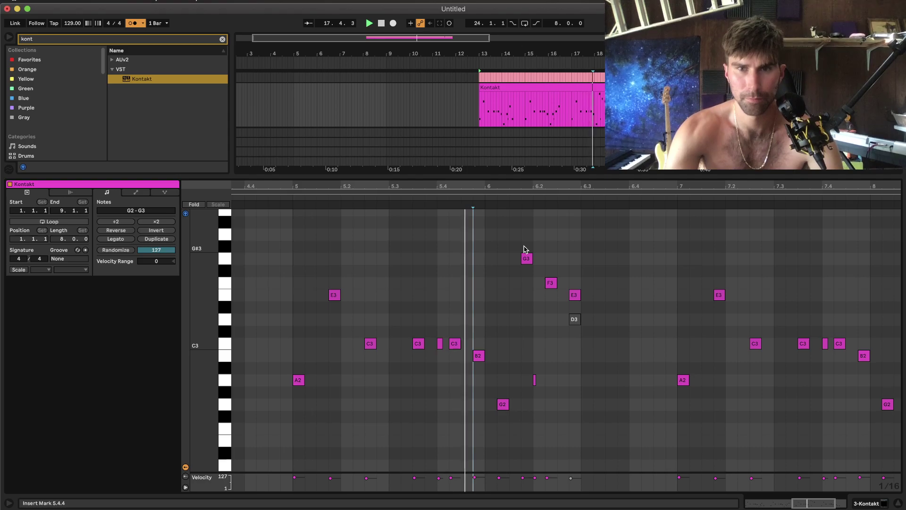
left_click(526, 259)
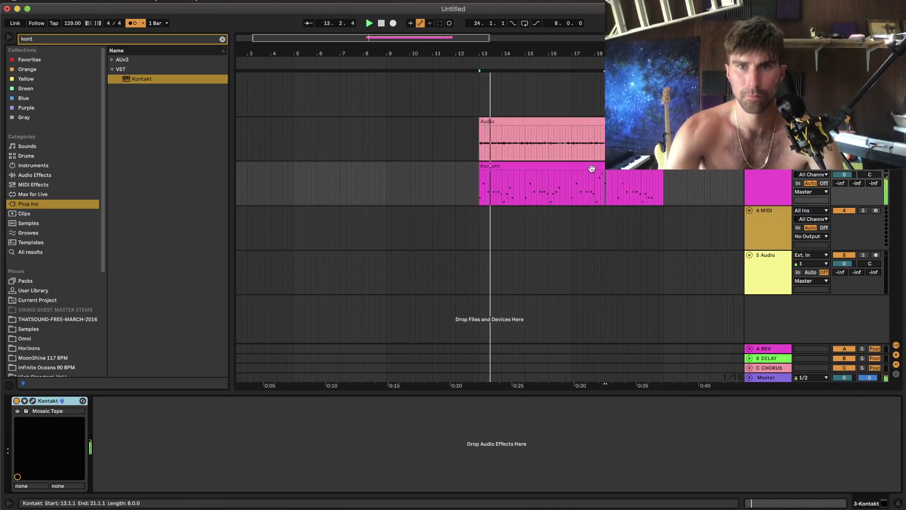
Turn off the metronome and duplicate the eight-bar Kontakt clip over bars 21 to 29.
left_click(593, 170)
left_click(133, 23)
scroll(420, 188, "up", 5)
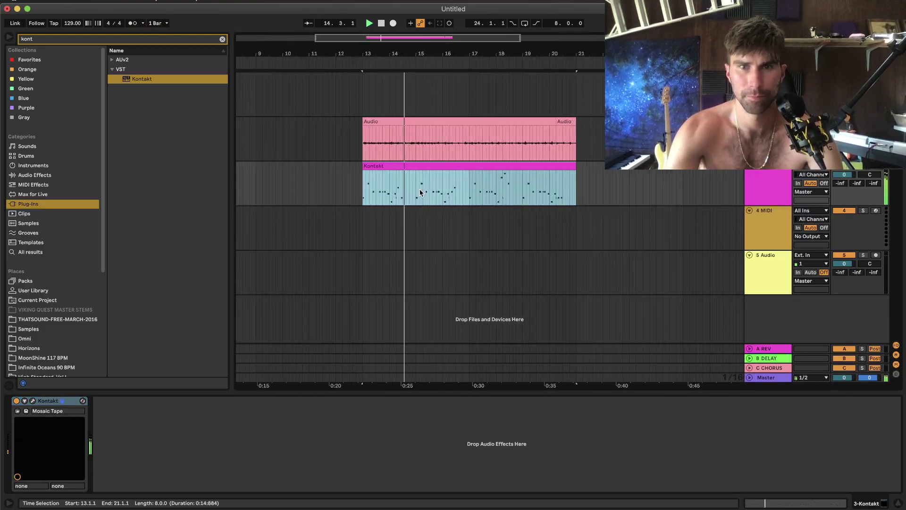
scroll(471, 169, "down", 4)
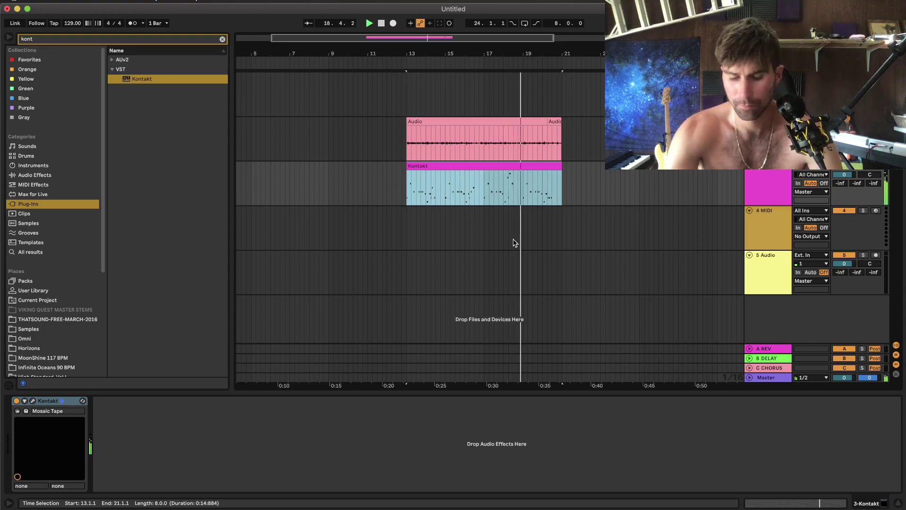
left_click(538, 165)
scroll(538, 165, "up", 3)
scroll(538, 165, "down", 3)
key("super+d")
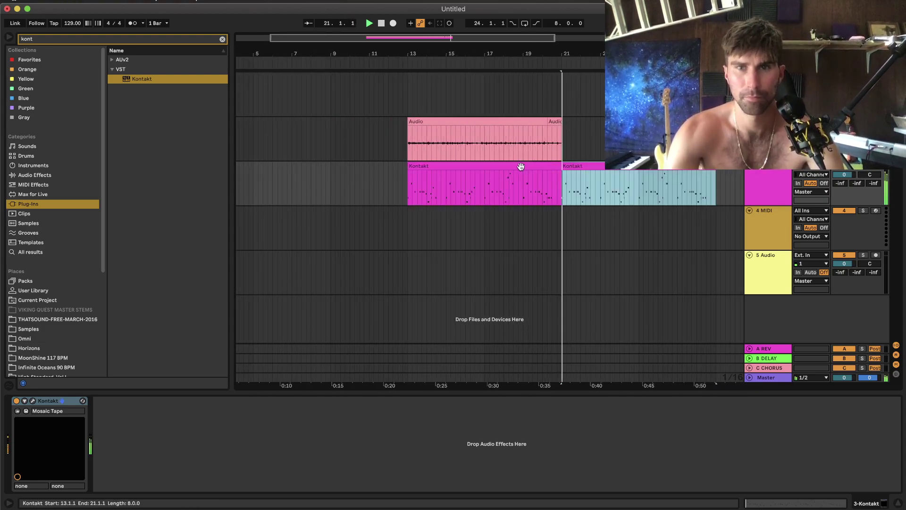
key("space")
Insert a MIDI track below the Kontakt track and paste the duplicated clip onto it over bars 21 to 29.
right_click(764, 188)
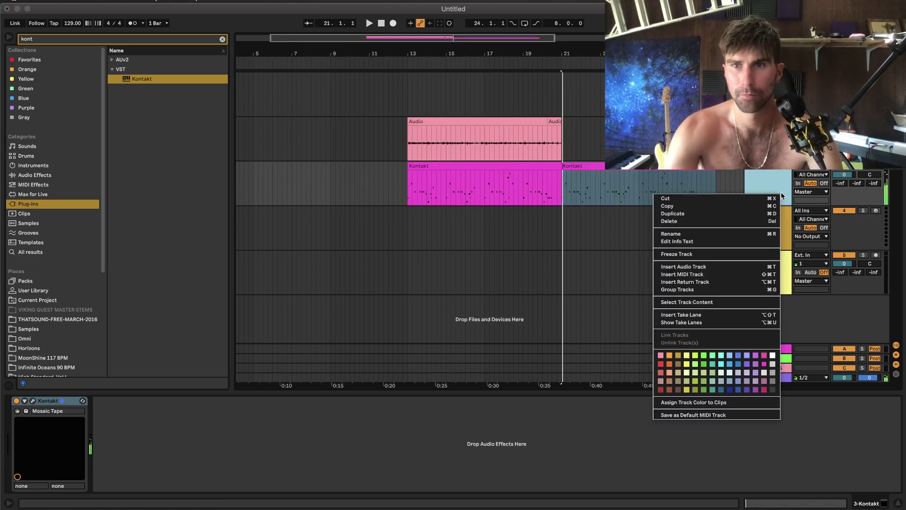
left_click(741, 274)
key("super+v")
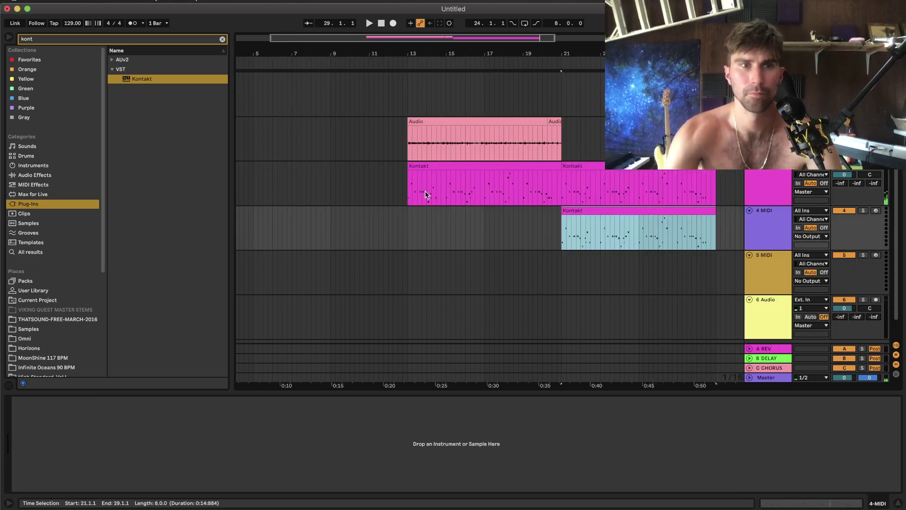
Search the plug-ins for "nexus" and load the Nexus VST onto the new MIDI track.
double_click(178, 41)
type("nexus")
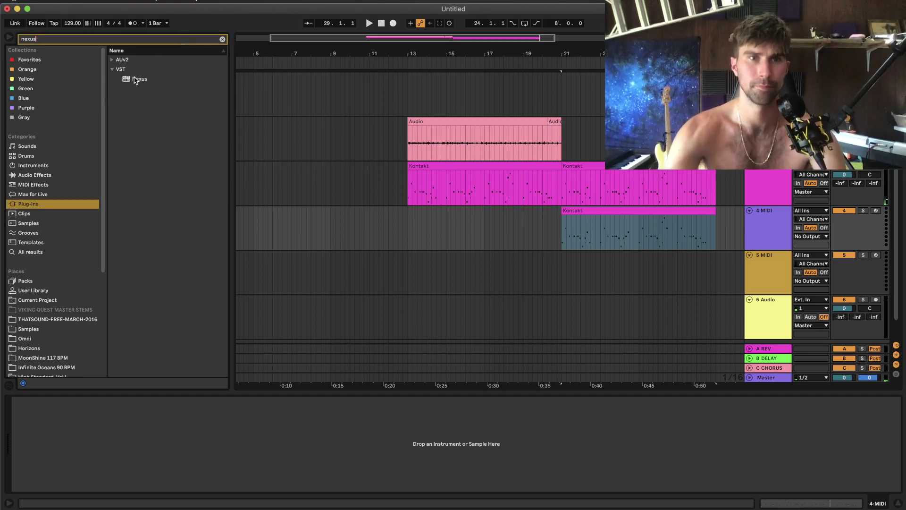
left_click(137, 79)
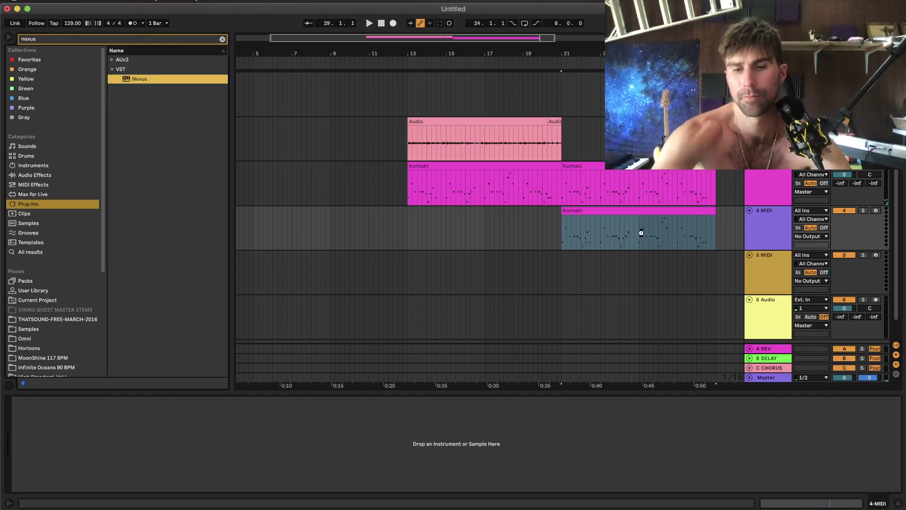
key("Return")
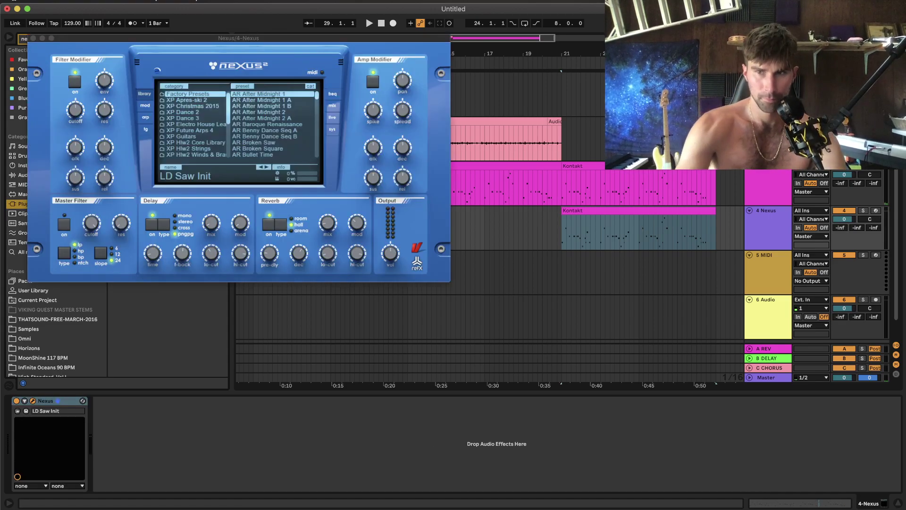
Solo the Nexus track and load the factory preset AR After Midnight 1 A during playback.
left_click(875, 121)
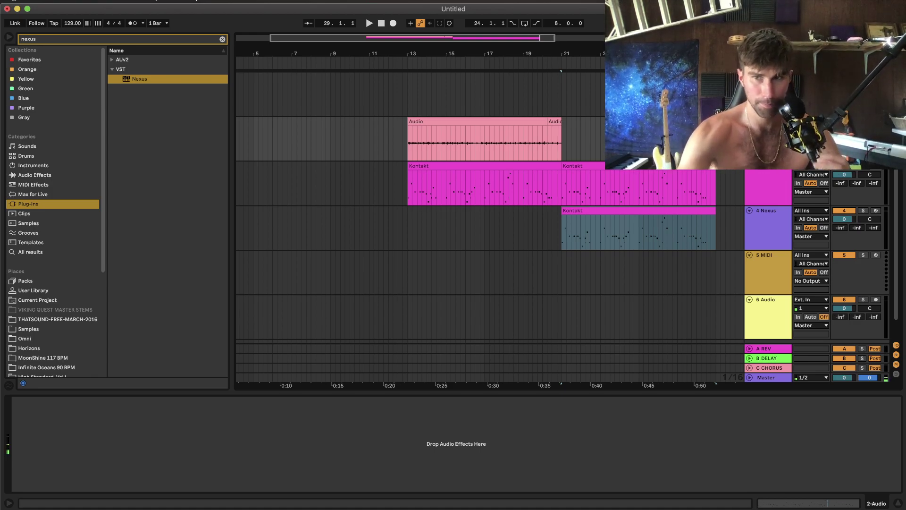
left_click(759, 215)
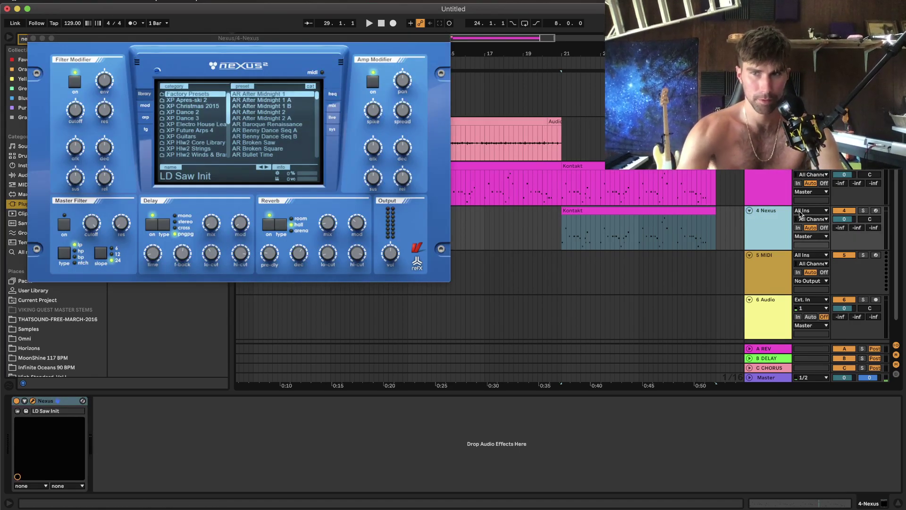
left_click(862, 210)
key("space")
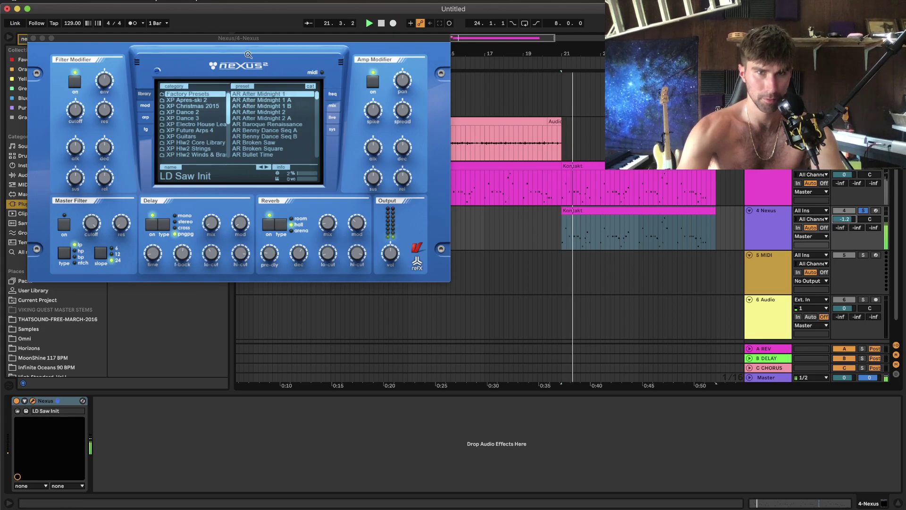
left_click(286, 105)
left_click(262, 166)
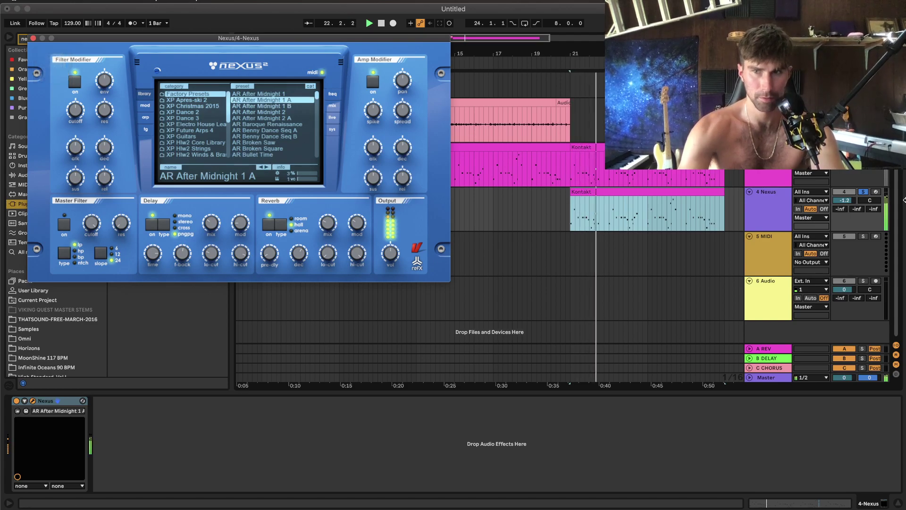
Turn off the Nexus track's solo, listen to it in the mix, and duplicate the track with its clip.
left_click(863, 190)
key("space")
key("space")
left_click(766, 210)
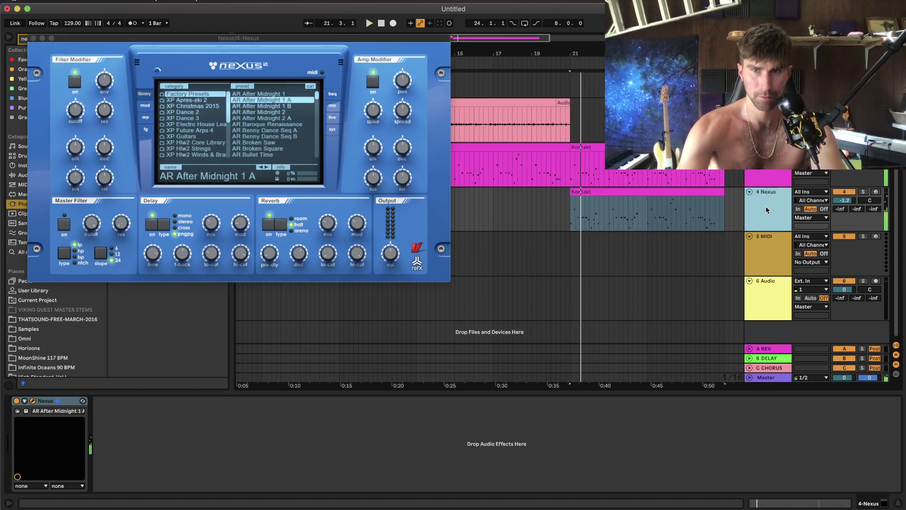
key("super+d")
Audition presets on the duplicated Nexus track in solo and settle on AR Benny Dance Seq A.
key("space")
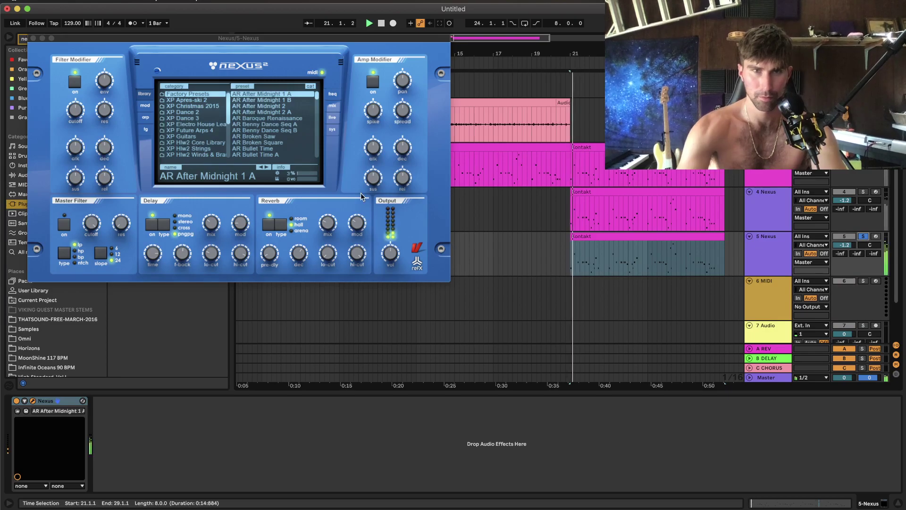
left_click(266, 168)
left_click(266, 168)
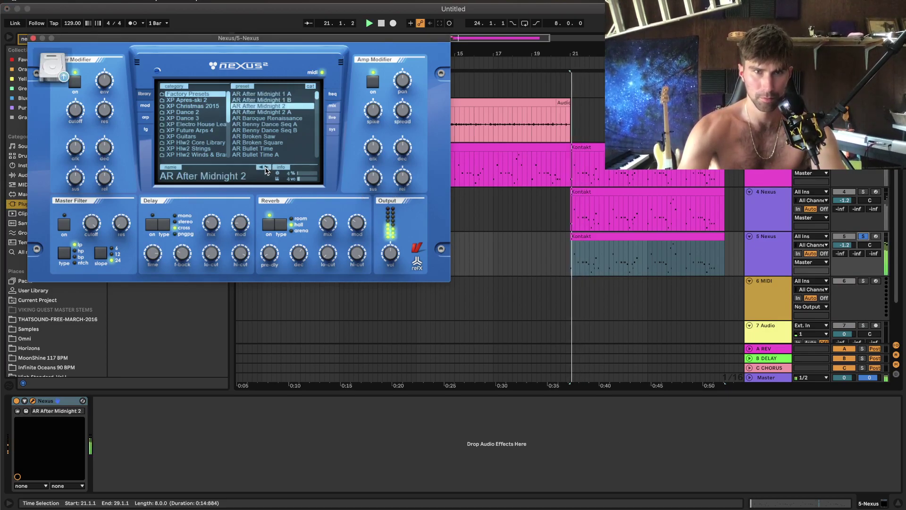
left_click(265, 168)
left_click(265, 168)
left_click(265, 168)
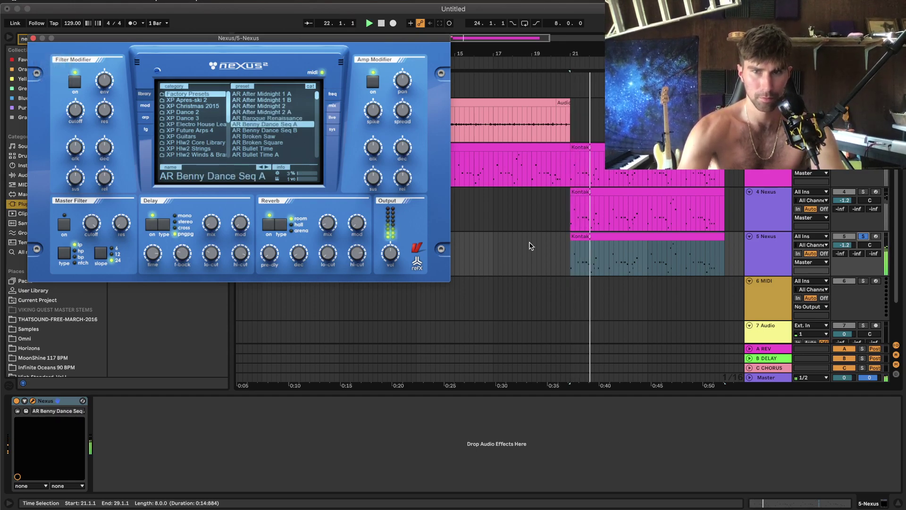
Transpose all notes in the duplicated Nexus clip up one octave and close the Nexus window.
double_click(656, 241)
key("super+a")
key("shift+Up")
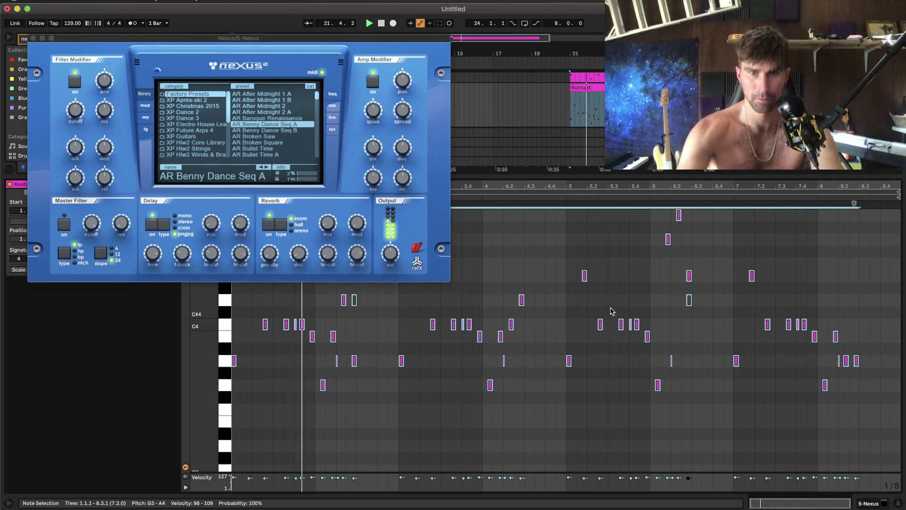
key("shift+Tab")
scroll(656, 226, "up", 3)
left_click(33, 38)
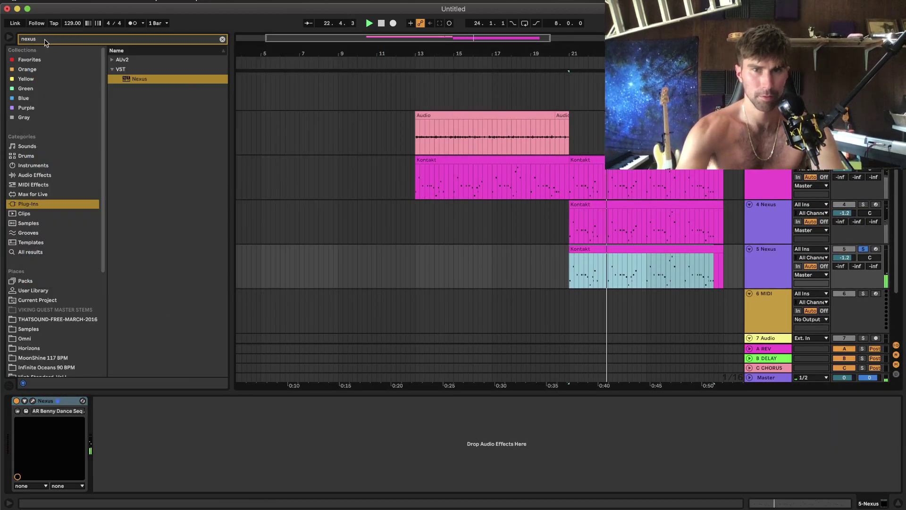
Play the arrangement from bar 13 without solo and insert an audio track directly above the Kontakt track.
left_click(462, 159)
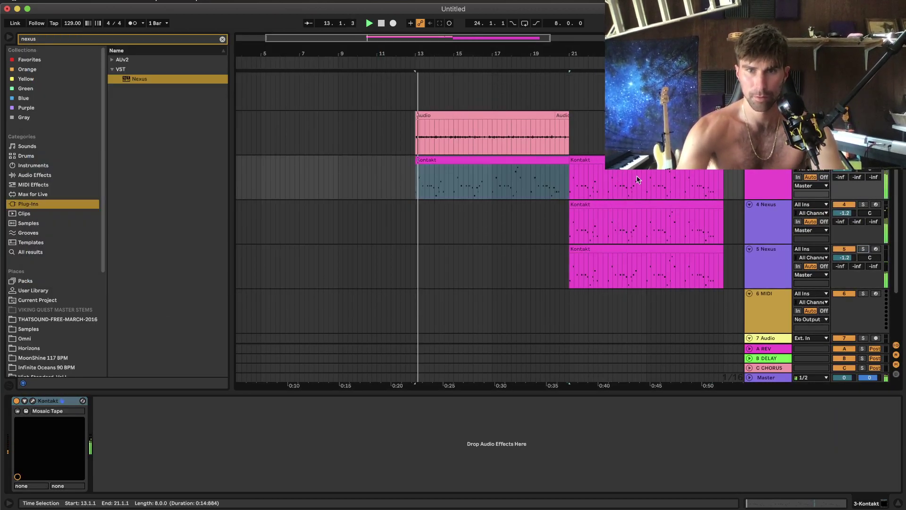
right_click(747, 173)
left_click(773, 208)
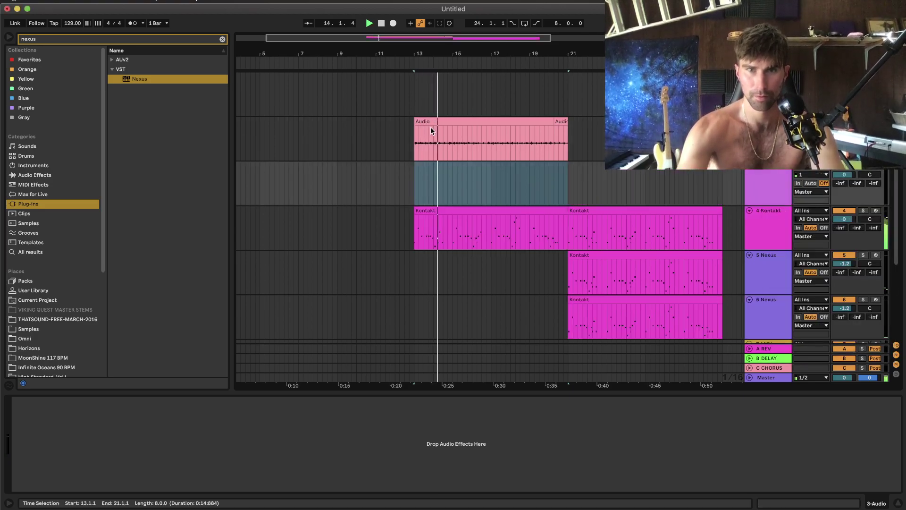
Duplicate the audio clip's first four bars over bars 17 to 21, and repeat the resulting eight bars from bar 21.
left_click(471, 122)
scroll(513, 121, "up", 3)
scroll(436, 149, "up", 5)
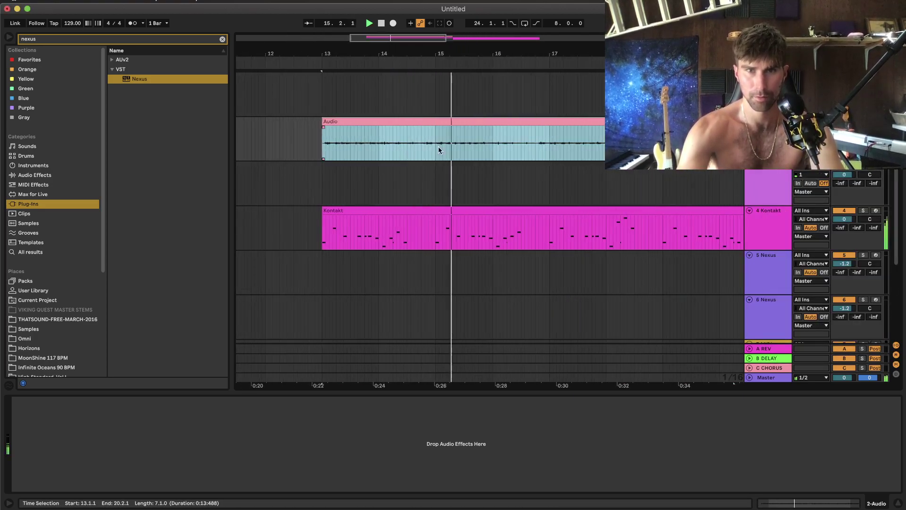
left_click(436, 149)
left_click_drag(548, 151, 320, 154)
scroll(321, 154, "down", 5)
key("super+d")
left_click(356, 121, "shift")
key("super+d")
Insert another audio track directly below the track with the audio clips and place the insert marker on it at 20.3.2.
scroll(355, 121, "down", 1)
scroll(547, 155, "left", 1)
scroll(548, 156, "left", 3)
right_click(769, 132)
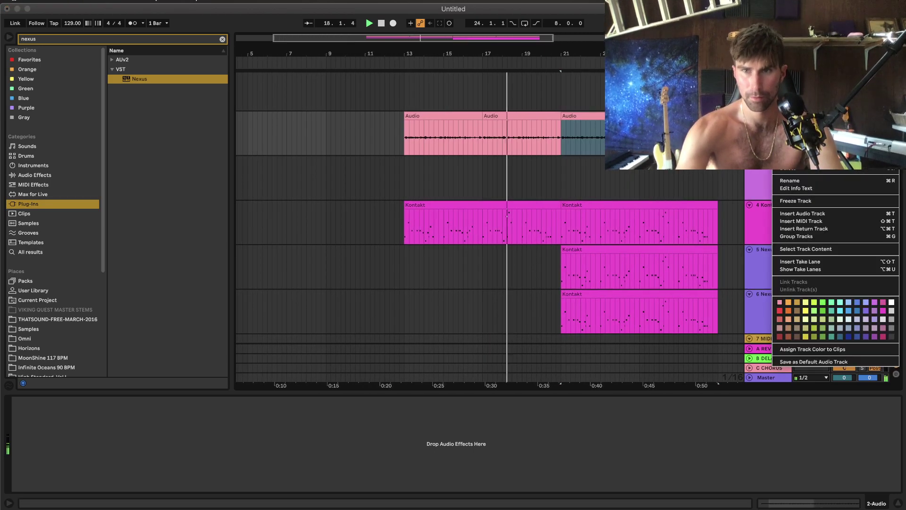
left_click(802, 213)
scroll(562, 165, "up", 5)
left_click(530, 175)
scroll(501, 171, "up", 5)
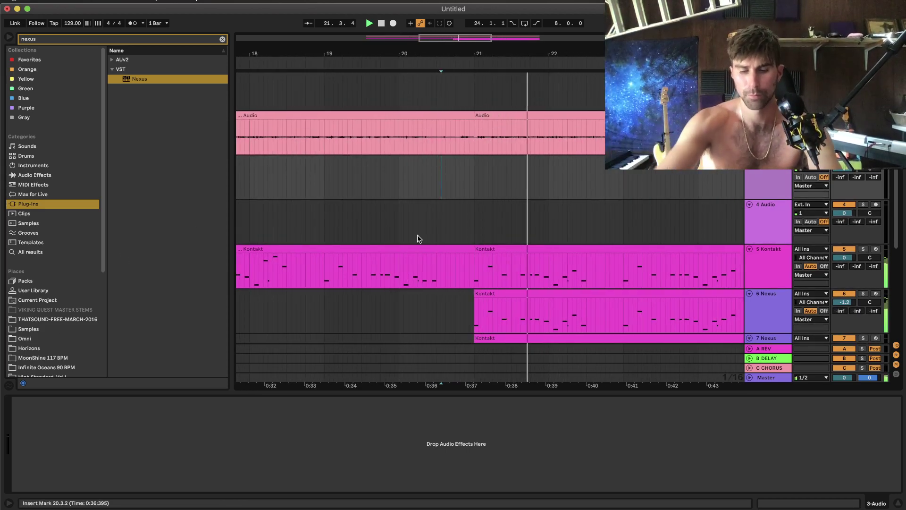
Set a fixed 1-bar grid and duplicate the Kontakt and both Nexus clips of bars 21 to 29 over bars 29 to 37.
scroll(460, 228, "down", 4)
scroll(455, 228, "down", 3)
scroll(441, 220, "up", 3)
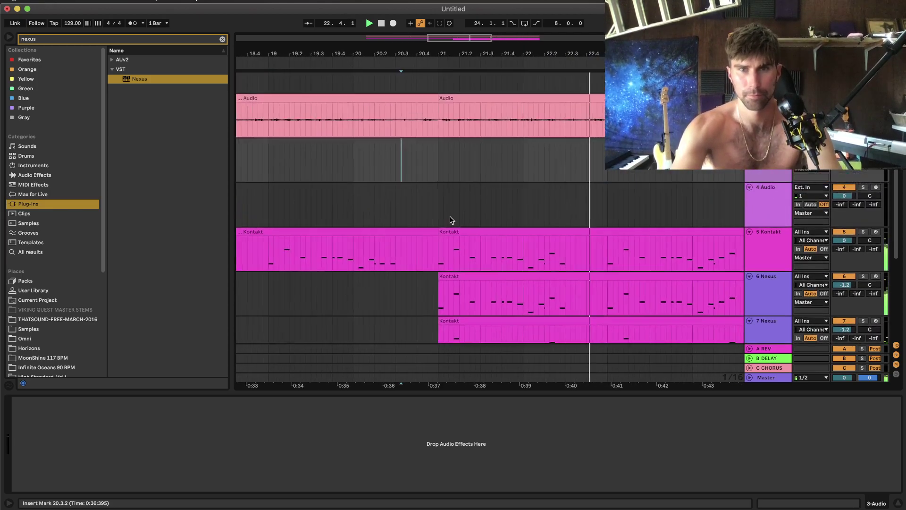
scroll(434, 220, "down", 6)
scroll(472, 225, "down", 3)
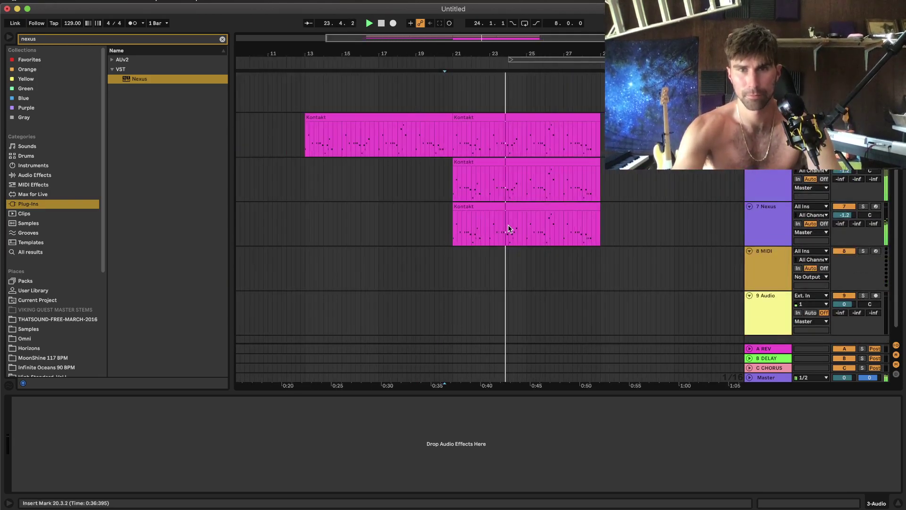
scroll(500, 229, "up", 2)
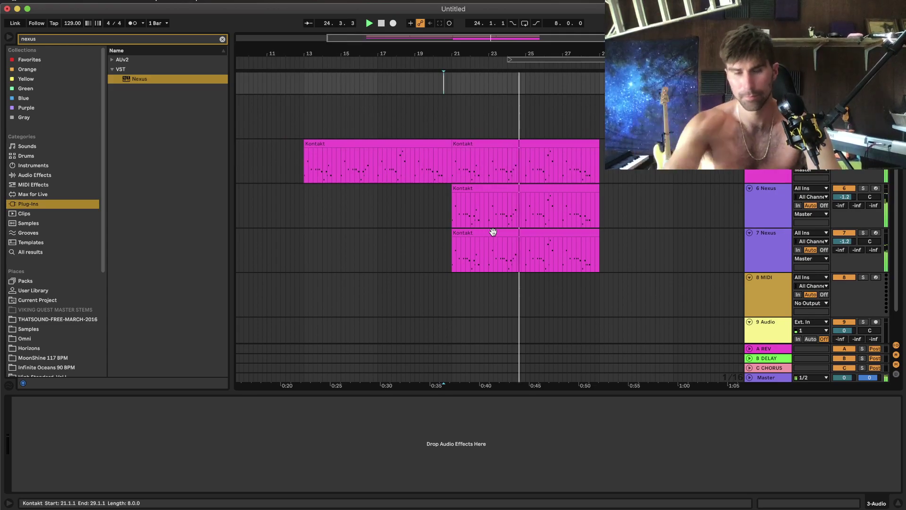
right_click(374, 260)
left_click(479, 352)
scroll(477, 229, "up", 3)
scroll(477, 229, "up", 3)
scroll(476, 229, "down", 2)
scroll(477, 229, "down", 4)
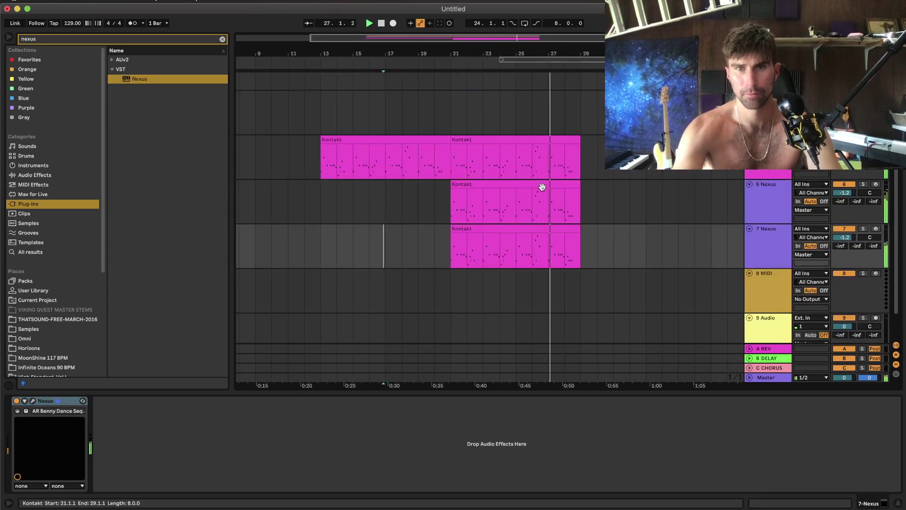
scroll(543, 187, "up", 2)
left_click_drag(579, 199, 451, 266)
key("super+d")
Duplicate the audio clips of bars 21 to 29 from bar 29, and place the insert marker on the track below at 20.1.1.
scroll(481, 196, "up", 3)
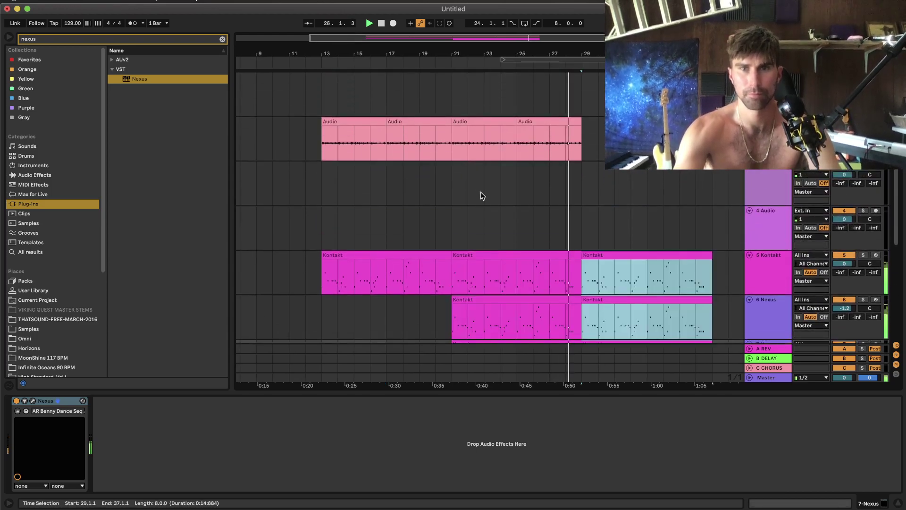
left_click_drag(453, 148, 581, 147)
key("super+d")
left_click(441, 183)
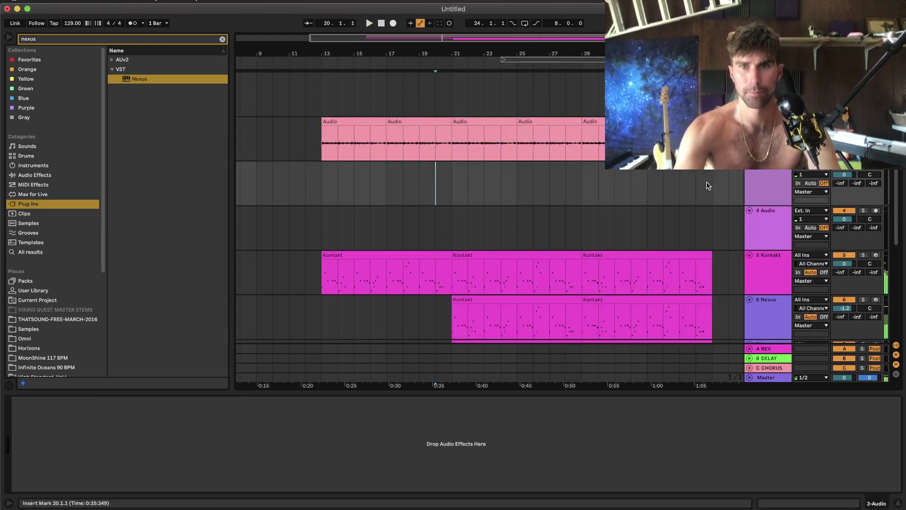
Search the Samples folder for "clap" and preview 104 CLAPPER SNARES.wav in the 104 BPM loops of TS 1993.
left_click(28, 329)
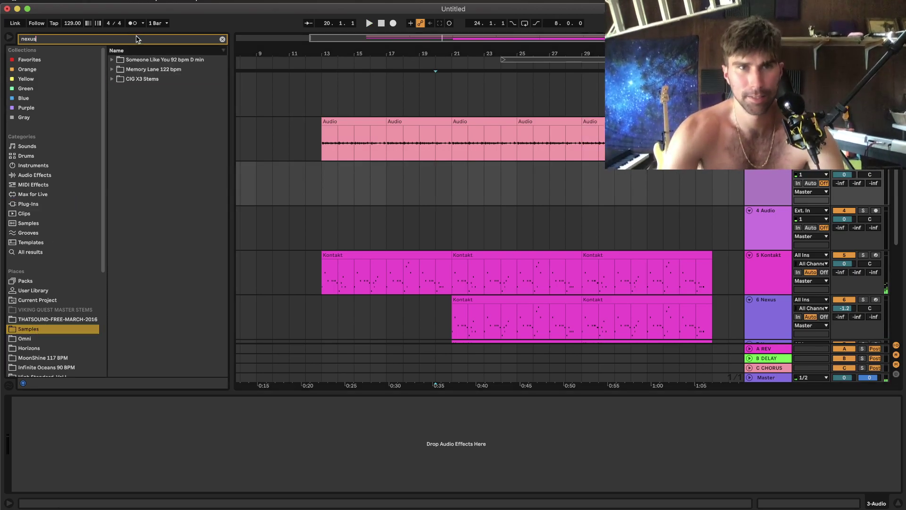
key("BackSpace")
type("clap")
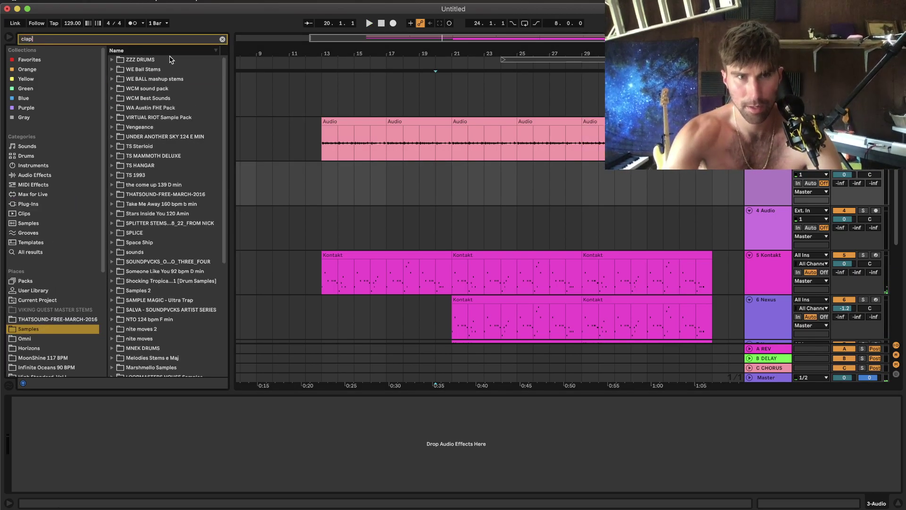
left_click(110, 175)
left_click(118, 194)
left_click(124, 203)
left_click(151, 222)
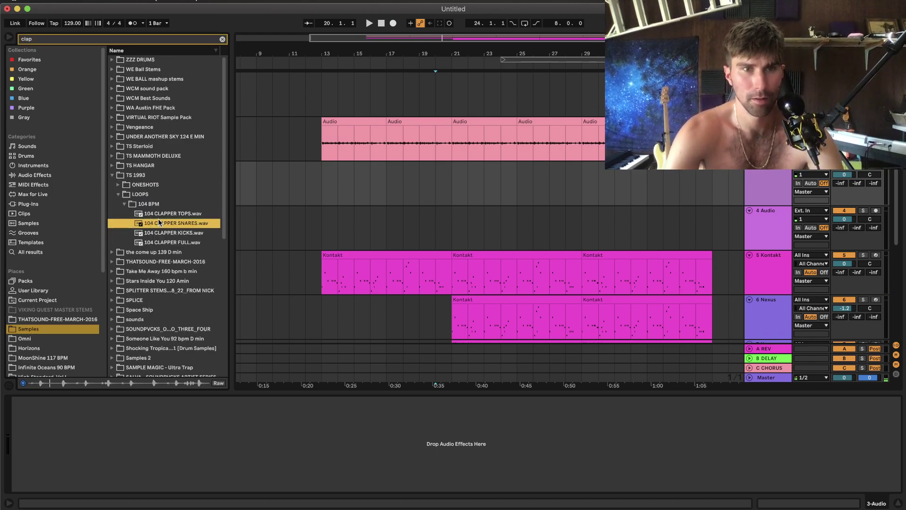
Place 104 CLAPPER SNARES.wav at bar 21 on the empty track below the audio clips and play it with the arrangement.
left_click_drag(163, 222, 447, 194)
scroll(447, 194, "up", 5)
key("space")
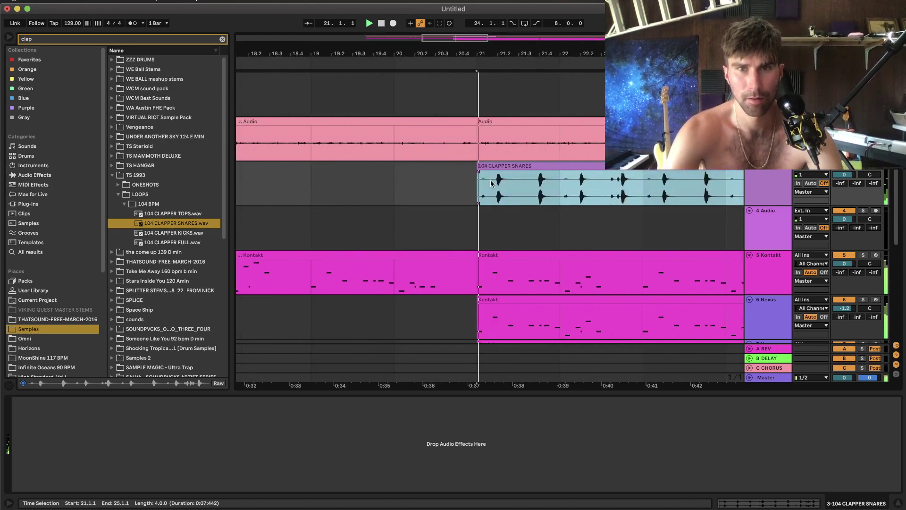
key("space")
Set a fixed 1/16 grid and move the snare loop's slice from 21.1.4 to 21.2.3 back to 21.1.1.
right_click(413, 202)
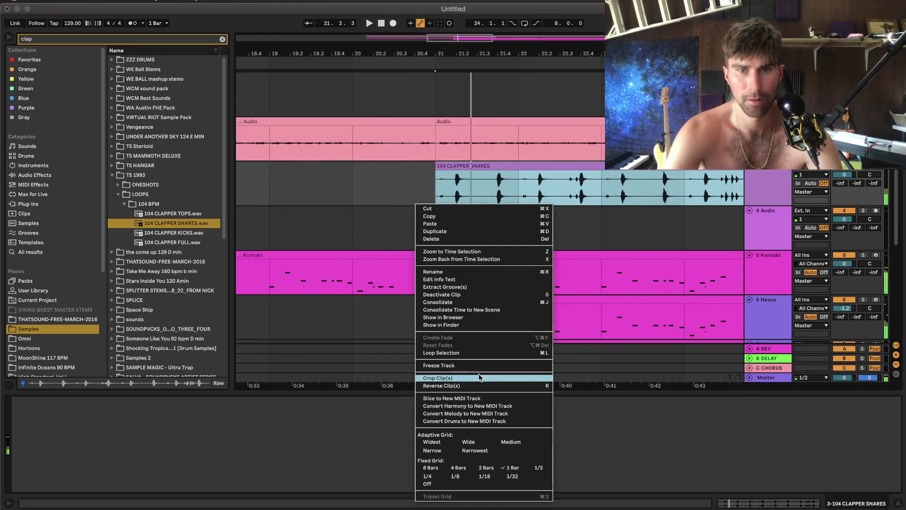
left_click(483, 478)
scroll(482, 217, "up", 3)
left_click_drag(413, 196, 379, 199)
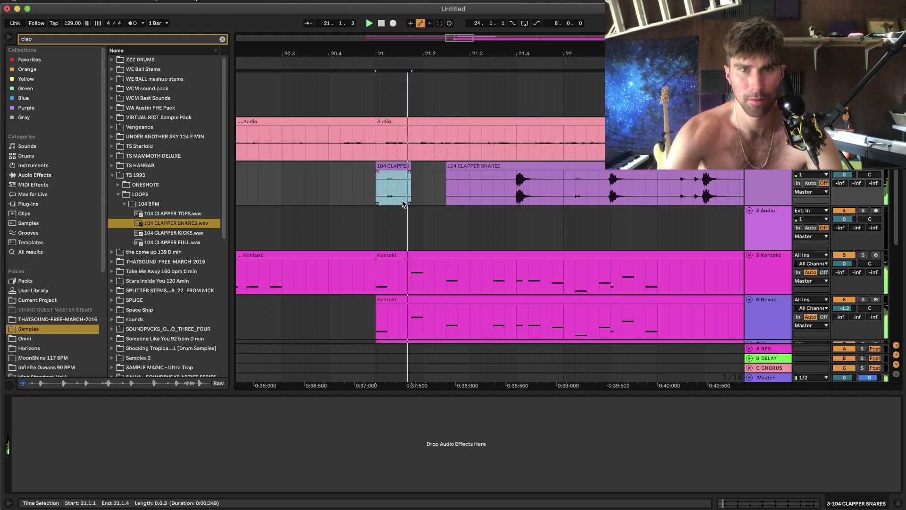
key("space")
Shift the separated snare slice later until it starts at 21.1.4, playing the arrangement between moves.
left_click_drag(402, 166, 421, 197)
left_click(364, 192)
key("space")
key("space")
left_click_drag(408, 165, 431, 171)
left_click(349, 194)
key("space")
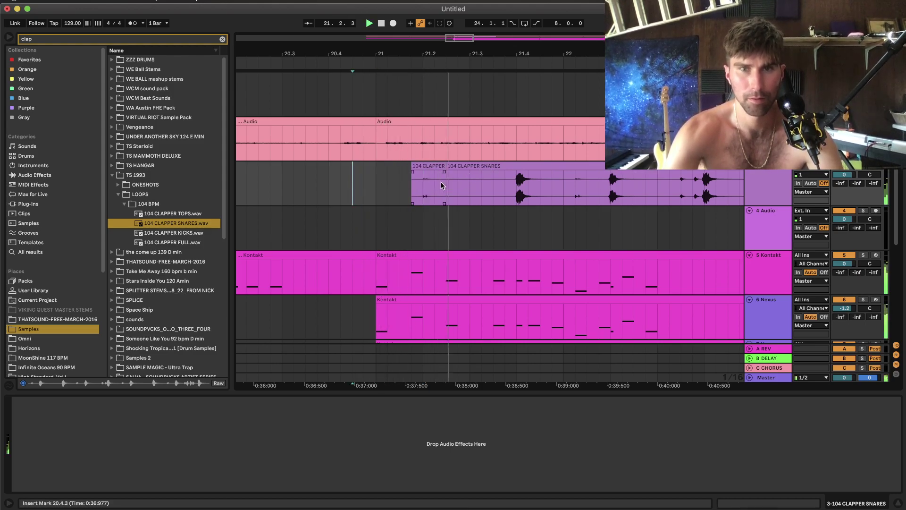
Try to fill bars 21 to 29 with repeated duplicates of the opening snare slices.
left_click_drag(468, 191, 377, 194)
key("super+d")
key("super+d")
key("super+d")
key("super+d")
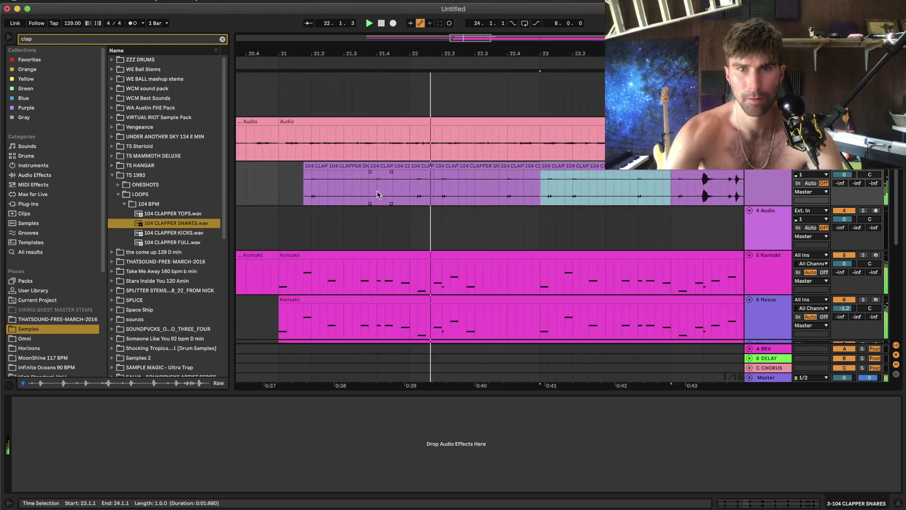
key("super+d")
key("super+d")
key("super+d")
key("super+d")
key("super+d")
key("super+d")
key("super+d")
key("minus")
key("minus")
key("minus")
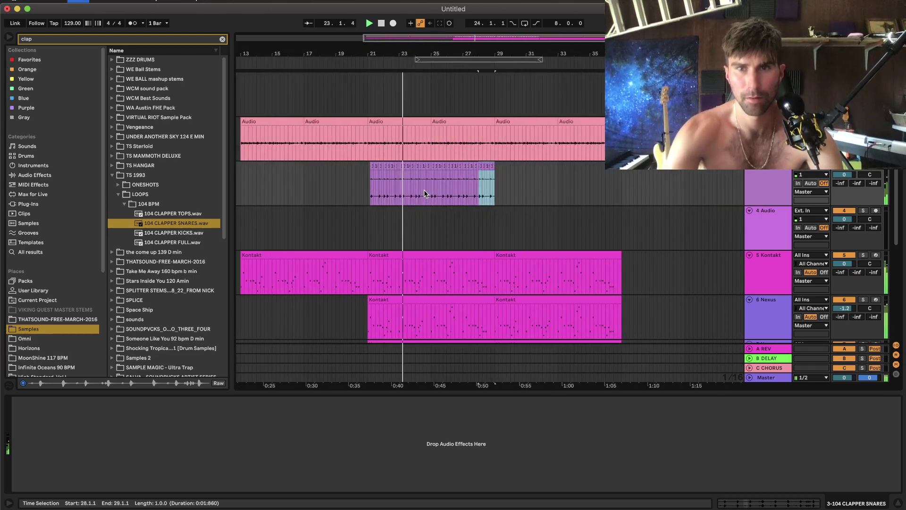
Undo the run of snare duplications.
key("super+z")
key("super+z")
key("super+z")
key("super+z")
key("super+z")
key("super+z")
key("super+z")
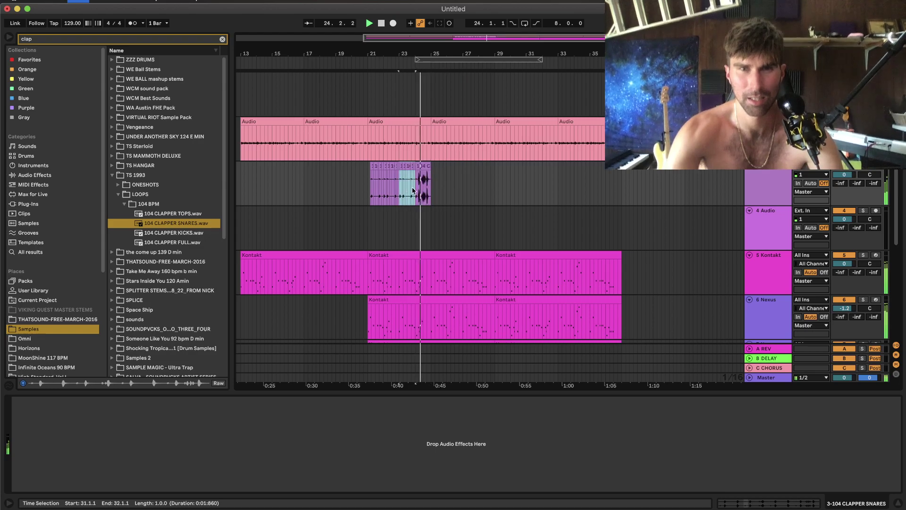
Duplicate the snare pattern's first half bar to complete bar 21, and repeat that whole bar over bar 22.
scroll(377, 178, "up", 10)
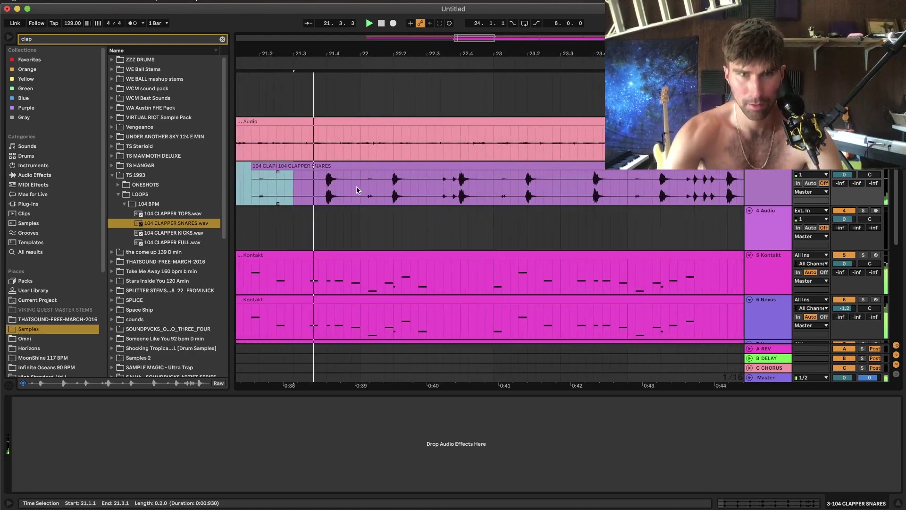
scroll(389, 191, "left", 3)
key("super+d")
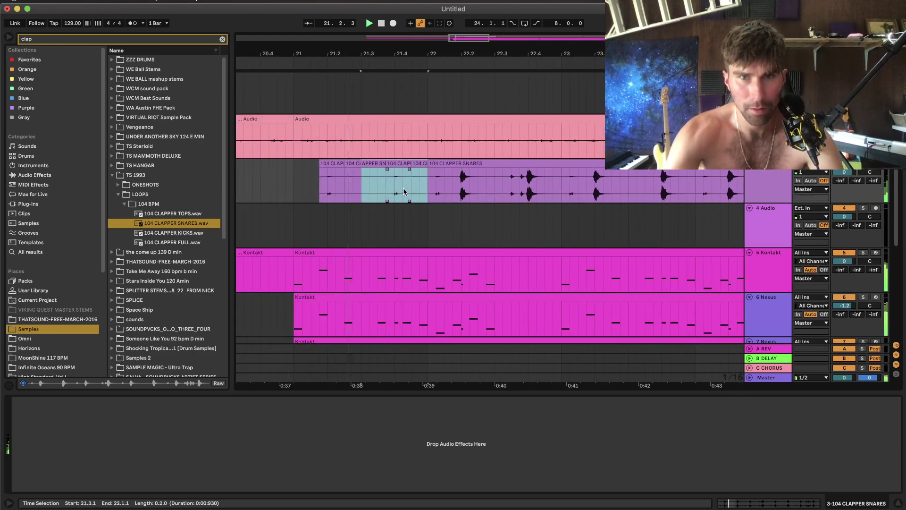
left_click(293, 196, "shift")
left_click_drag(429, 197, 567, 197)
key("Delete")
left_click_drag(427, 190, 291, 191)
key("super+d")
key("minus")
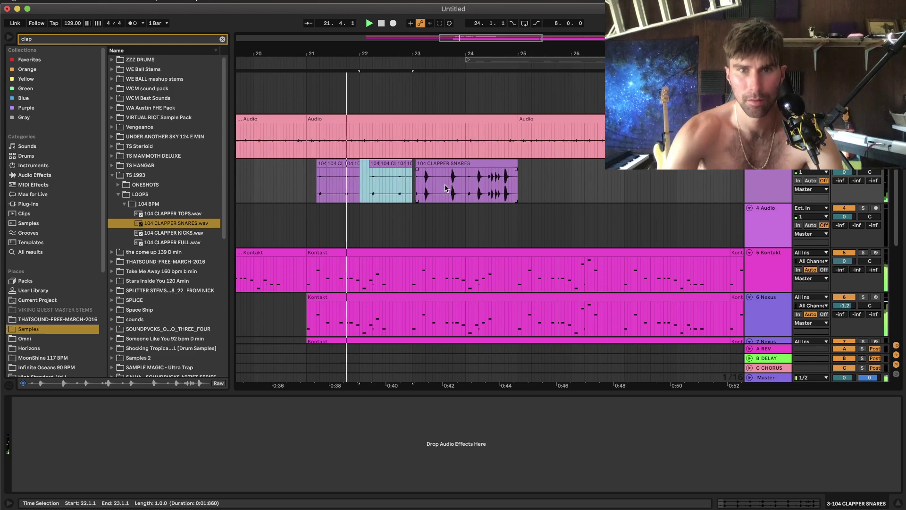
Repeat the bar 22 snare pattern over bar 23, and duplicate its part from 23.3.1 to 23.4.4 up to 24.2.3.
key("plus")
key("super+d")
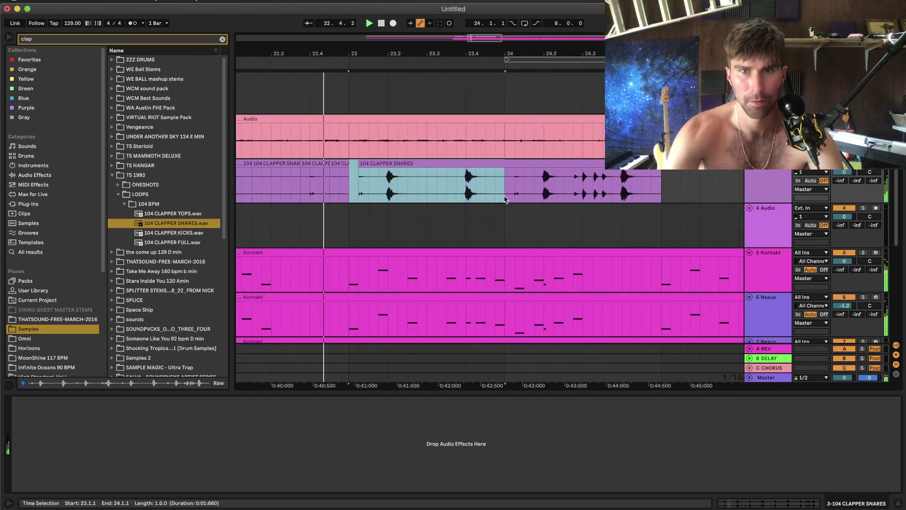
left_click_drag(429, 188, 274, 185)
key("space")
key("super+d")
scroll(406, 213, "down", 3)
key("plus")
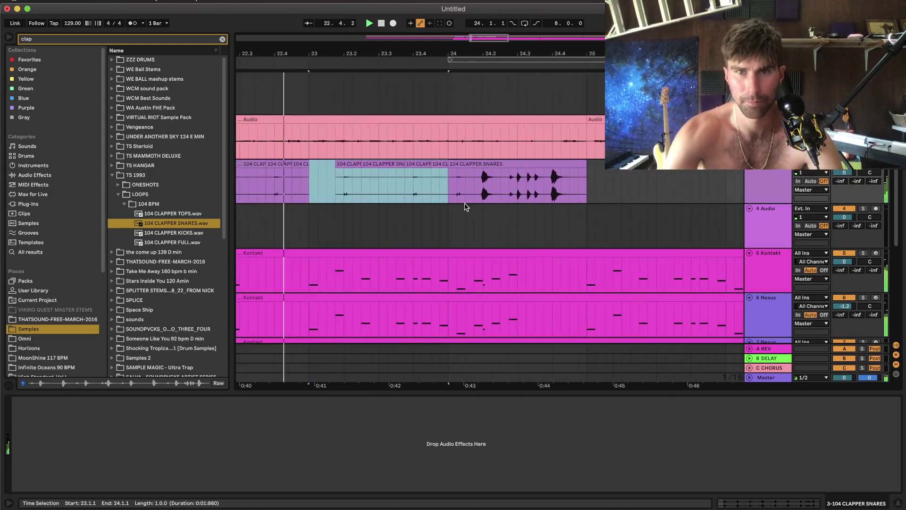
left_click_drag(443, 197, 378, 196)
key("super+d")
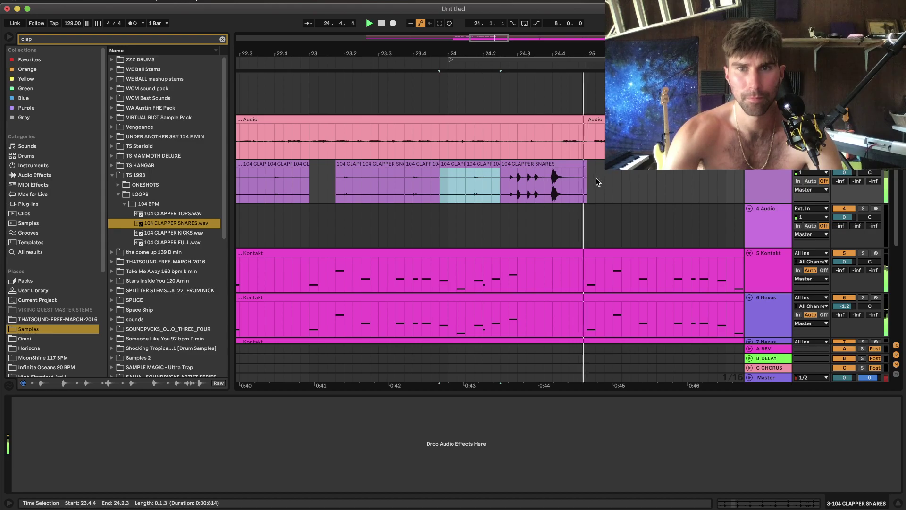
Duplicate the four-bar snare pattern of bars 21 to 25 three times so that it fills the track up to bar 37.
left_click(598, 179)
key("minus")
key("minus")
scroll(456, 169, "up", 5)
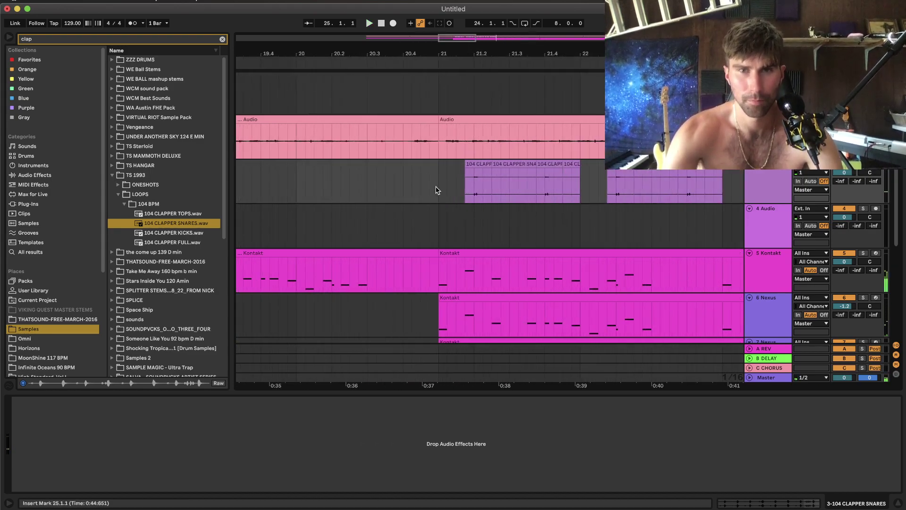
left_click(437, 188, "shift")
scroll(437, 190, "down", 7)
key("super+d")
key("super+d")
key("super+d")
left_click(431, 192)
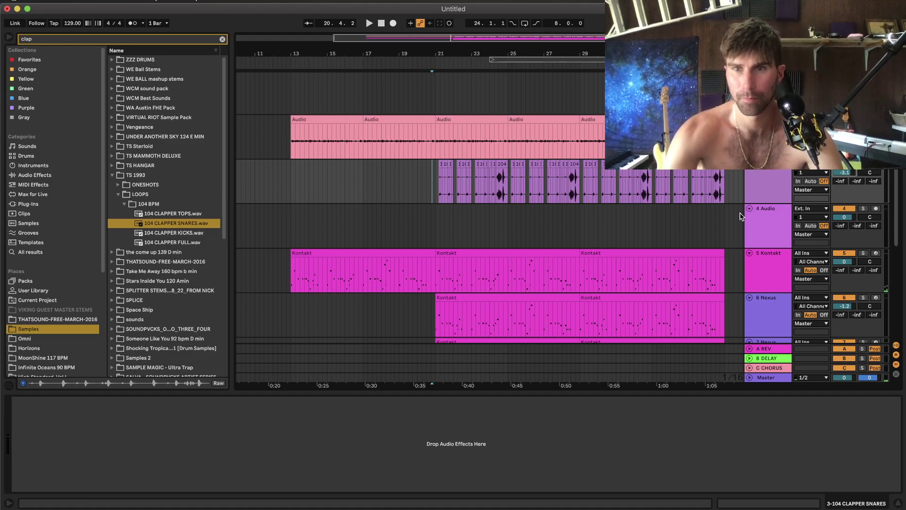
Play the end of the arrangement around bar 36 and review the layered tracks back to bar 13.
left_click(705, 233)
key("space")
scroll(705, 235, "up", 5)
scroll(705, 236, "right", 4)
key("space")
left_click(753, 239)
left_click(703, 241)
scroll(634, 246, "left", 10)
scroll(506, 245, "down", 5)
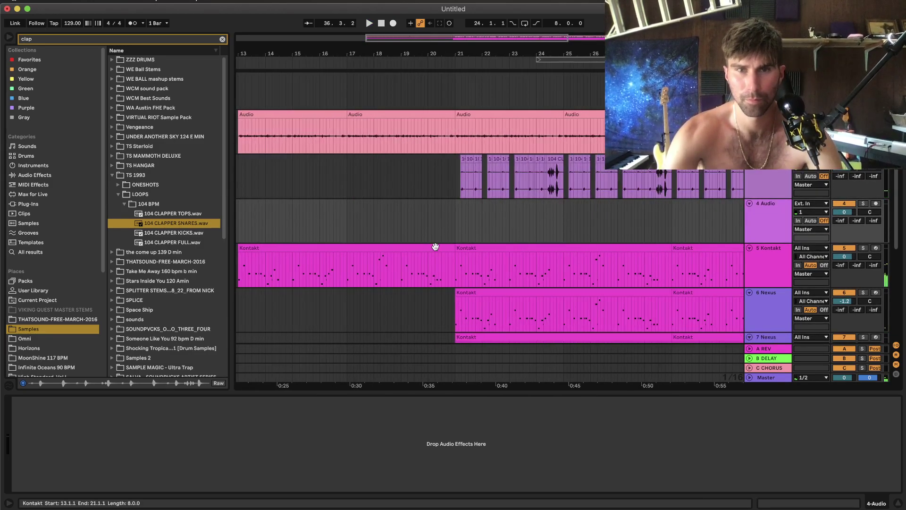
Play the arrangement from 12.4.3 on the Kontakt track and insert an audio track directly below that track.
scroll(441, 245, "left", 7)
scroll(439, 248, "down", 2)
left_click(423, 250)
key("space")
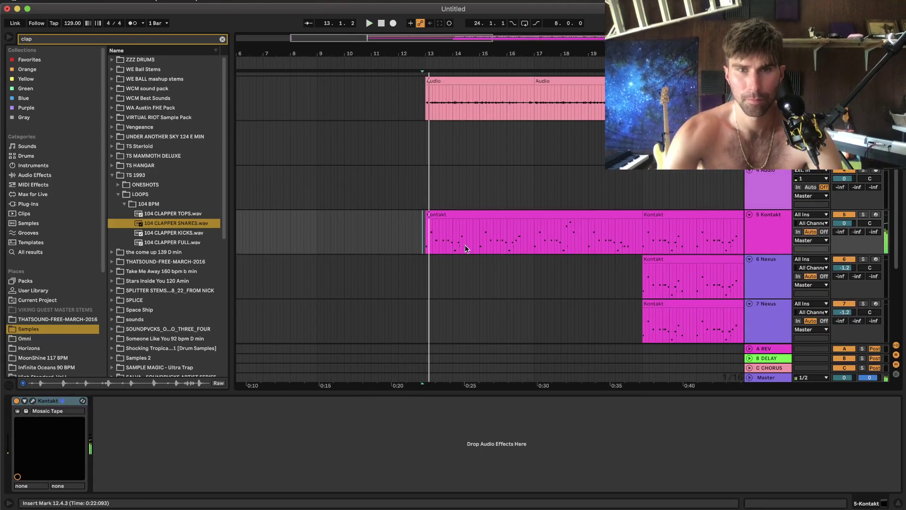
right_click(768, 230)
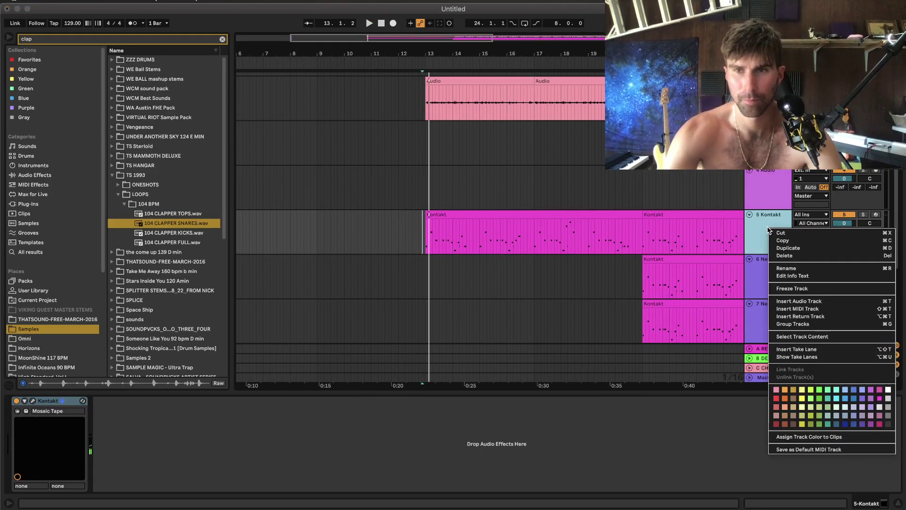
left_click(783, 302)
Play the Kontakt melody from 16.2.1 and solo the Kontakt track.
left_click(514, 239)
key("space")
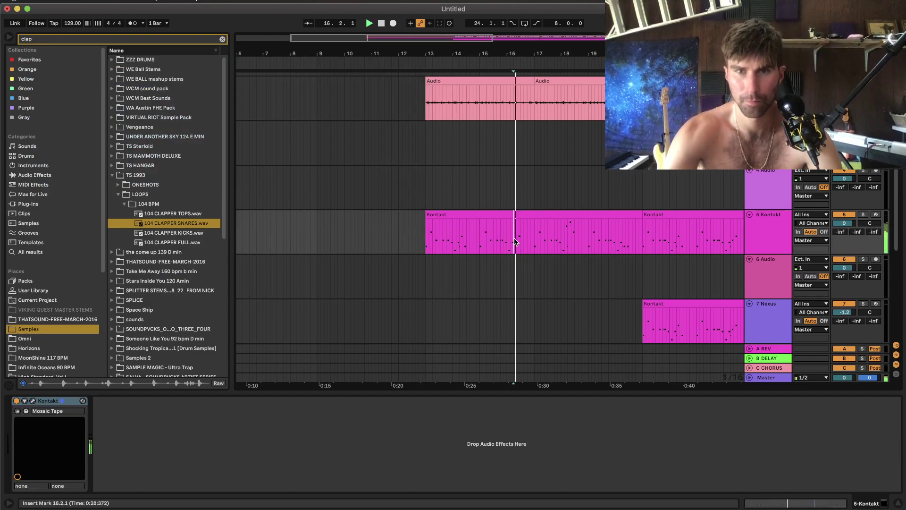
scroll(515, 239, "up", 3)
key("space")
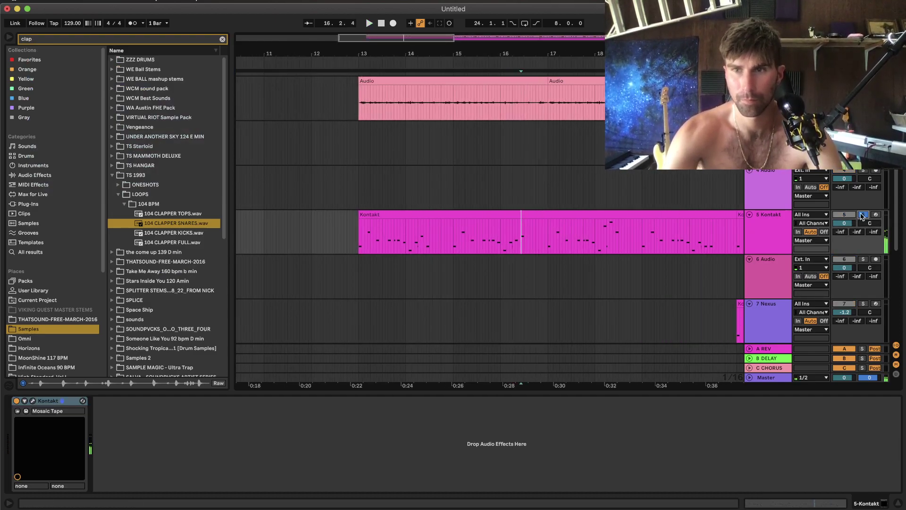
Insert an audio track directly above the Kontakt track, and duplicate the Kontakt track with the copy placed above the original.
right_click(778, 197)
left_click(797, 269)
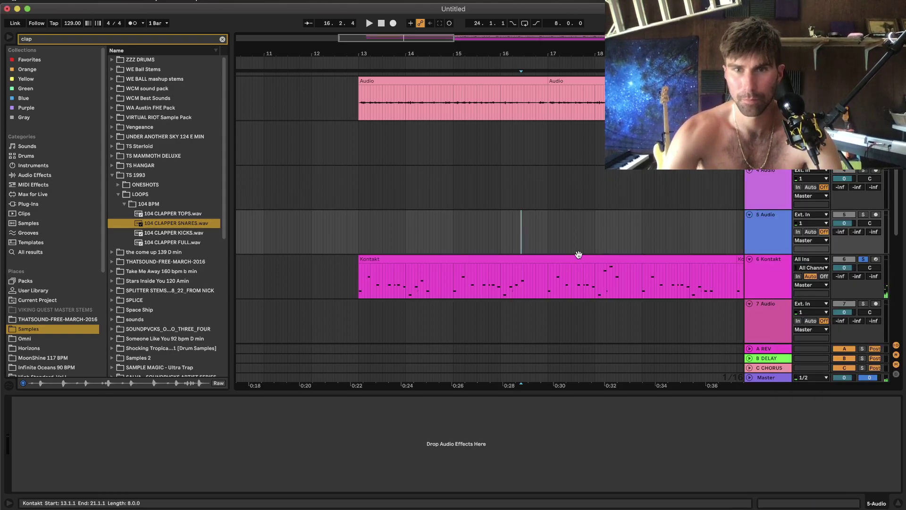
left_click(770, 283)
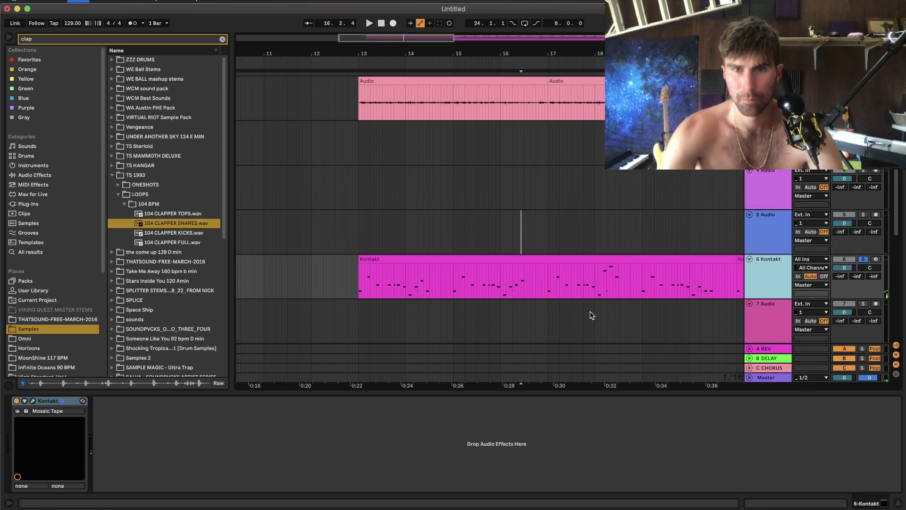
key("super+d")
key("minus")
key("minus")
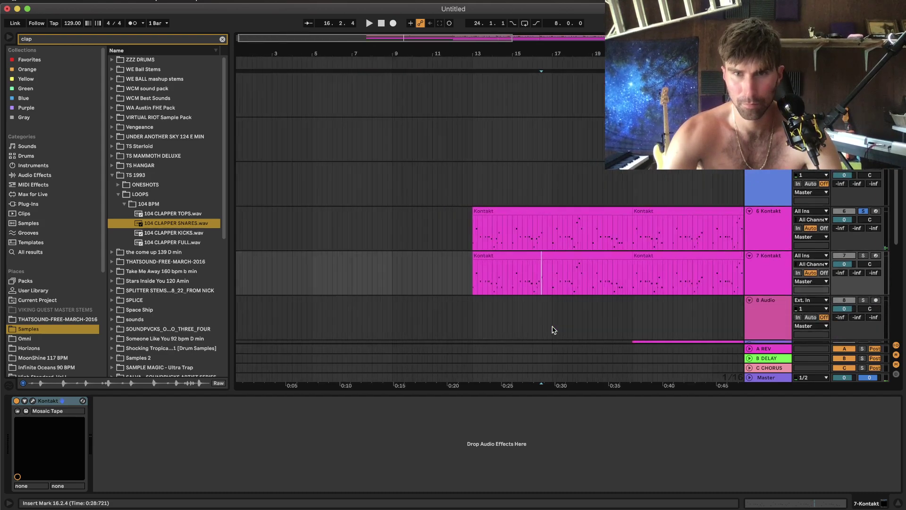
key("plus")
key("plus")
left_click_drag(770, 309, 779, 256)
Delete the upper Kontakt track's content from 12.4.4 to 16.2.4 and solo that track instead of the lower one.
scroll(395, 260, "up", 3)
scroll(425, 264, "left", 2)
left_click(435, 265)
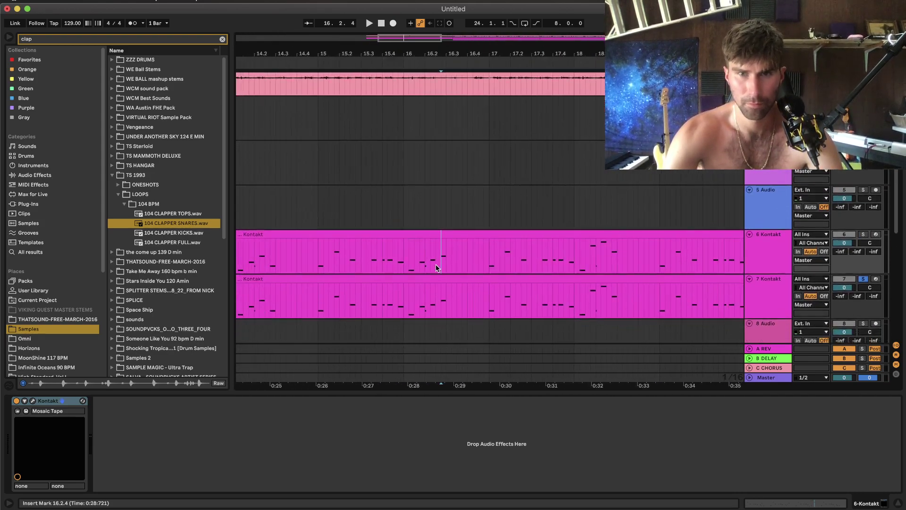
scroll(435, 267, "left", 3)
left_click(271, 265, "shift")
key("Delete")
scroll(608, 247, "right", 2)
scroll(612, 247, "down", 1)
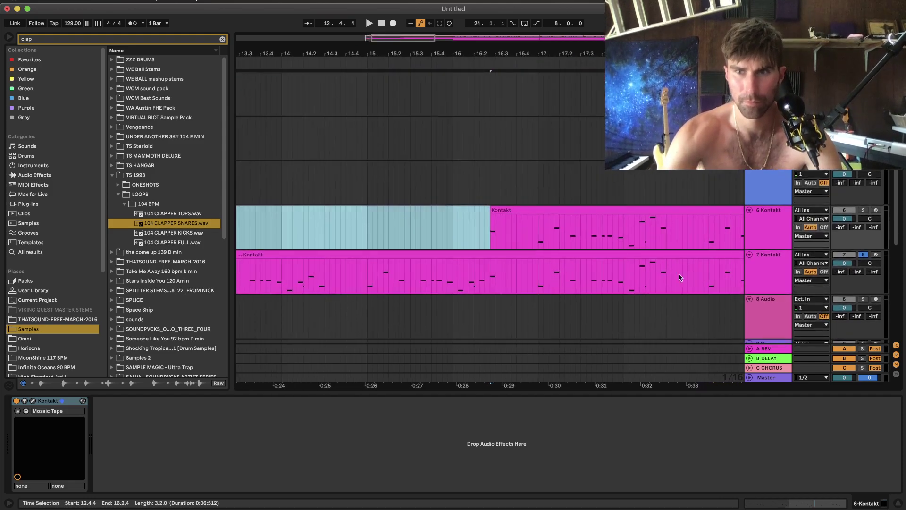
left_click(863, 254)
left_click(863, 210)
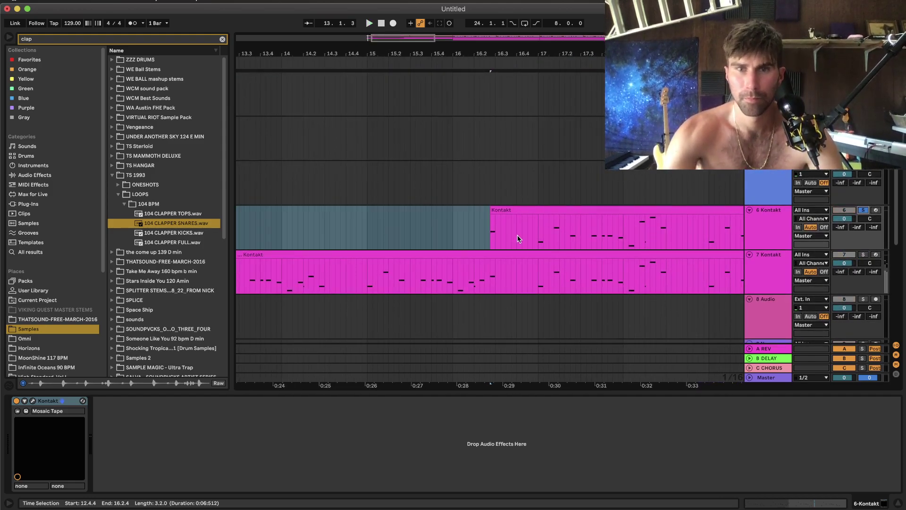
Play the upper Kontakt track's melody from 17.1.1.
left_click(511, 209)
key("space")
left_click(537, 244)
key("space")
scroll(537, 244, "right", 3)
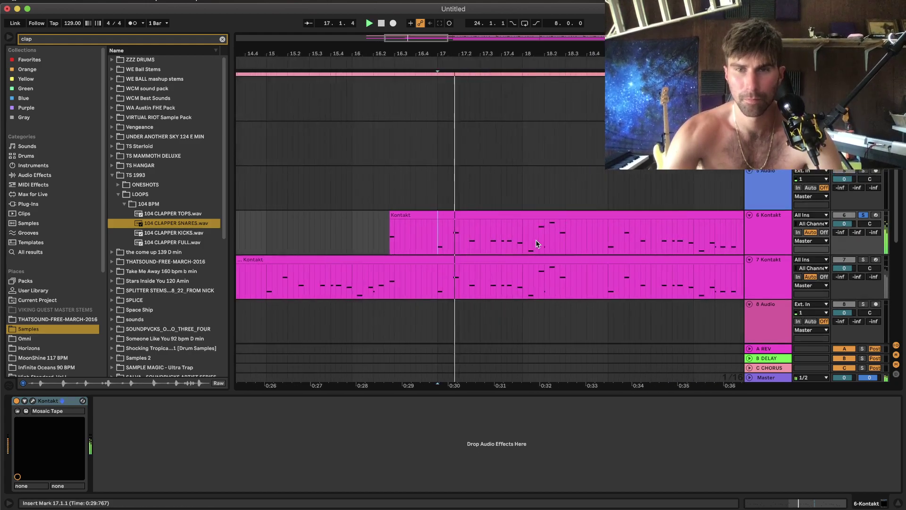
scroll(527, 243, "down", 2)
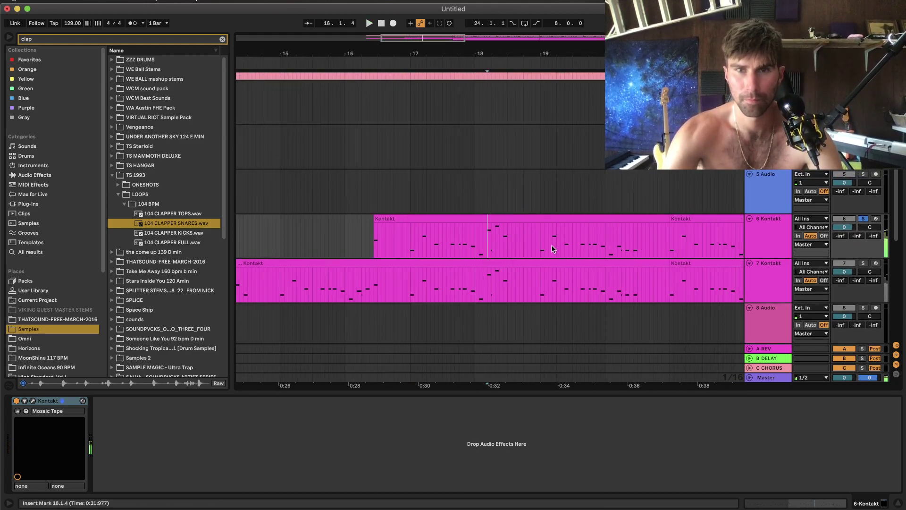
Reduce the upper Kontakt track's melody to the phrase from 18.1.4 to 19.1.1, deleting everything before it and up to bar 29.
key("super+e")
scroll(540, 249, "down", 5)
left_click(562, 219)
scroll(561, 218, "down", 1)
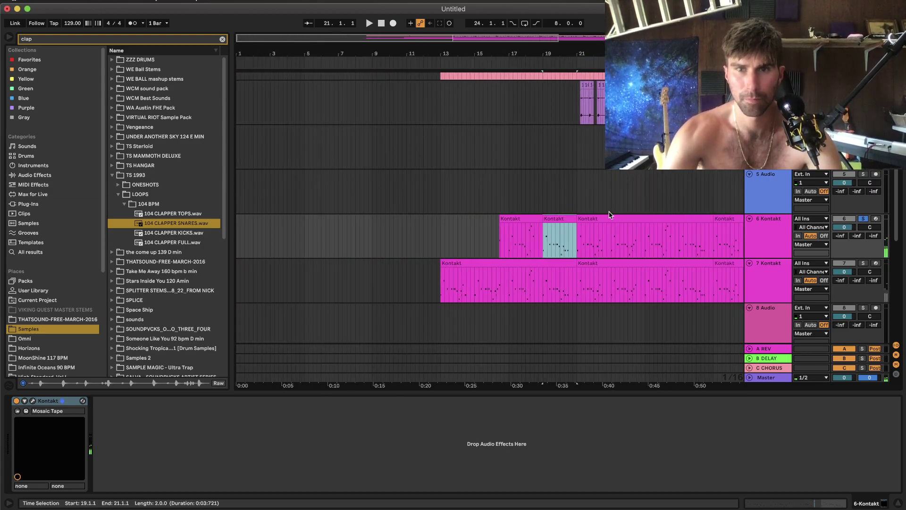
left_click(608, 219, "shift")
key("Delete")
left_click_drag(526, 245, 462, 250)
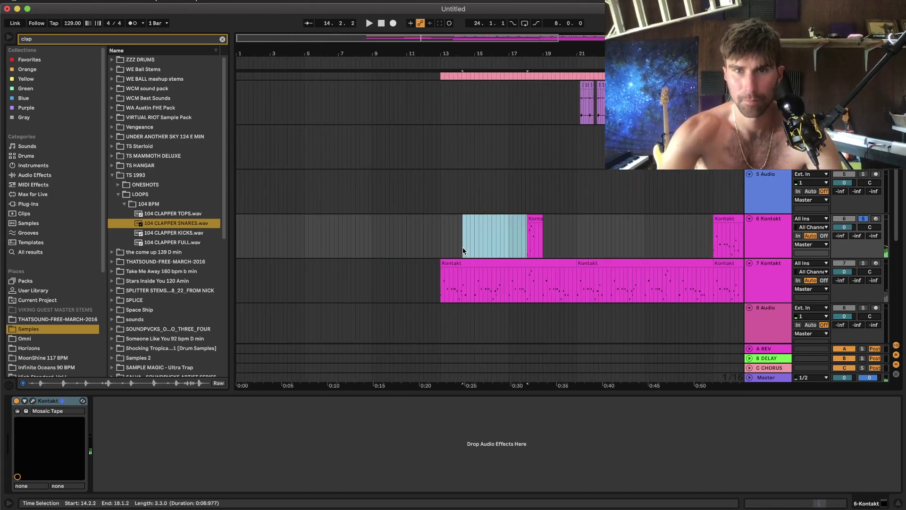
Set the input of the audio track above the Kontakt tracks to Resampling and arm that track for recording.
left_click(527, 206)
left_click(807, 174)
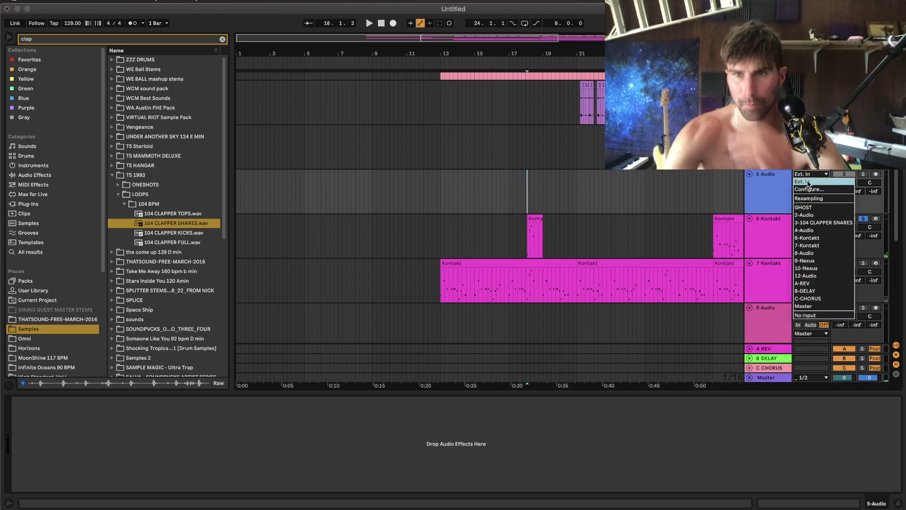
left_click(808, 199)
left_click(875, 174)
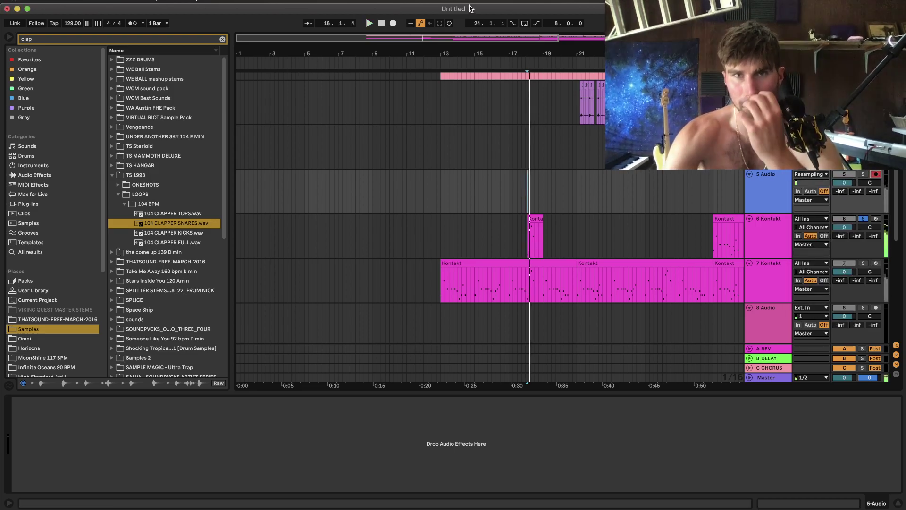
Record the soloed Kontakt phrase onto the armed audio track from 17.4.4 to about bar 22, and unsolo and mute the upper Kontakt track.
scroll(500, 141, "up", 5)
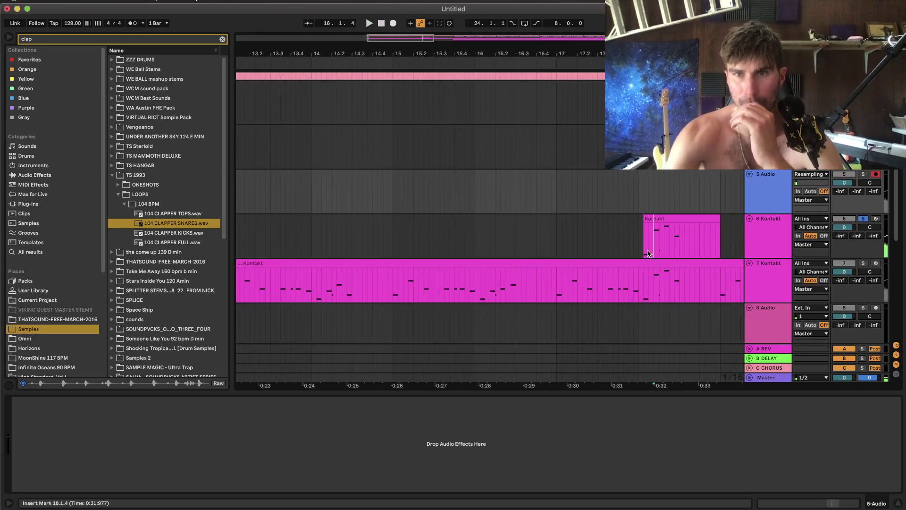
left_click_drag(653, 254, 632, 253)
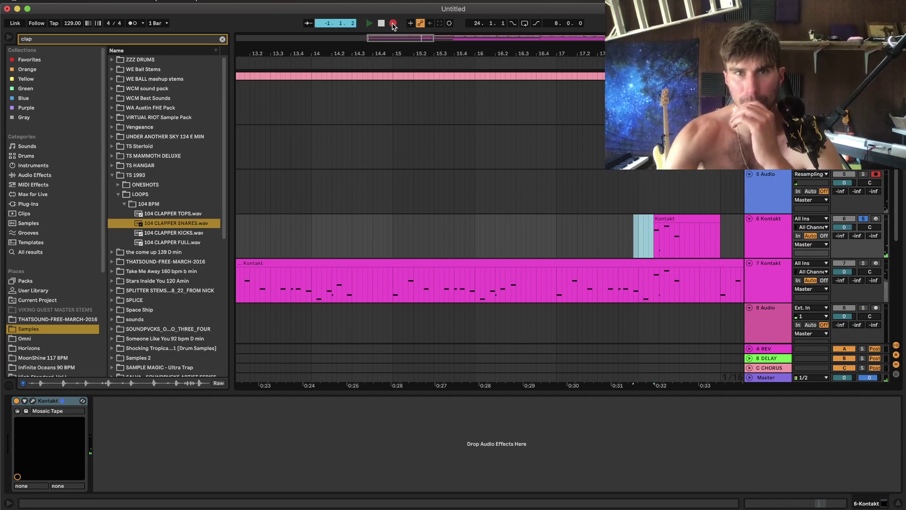
scroll(547, 170, "right", 3)
scroll(548, 169, "down", 4)
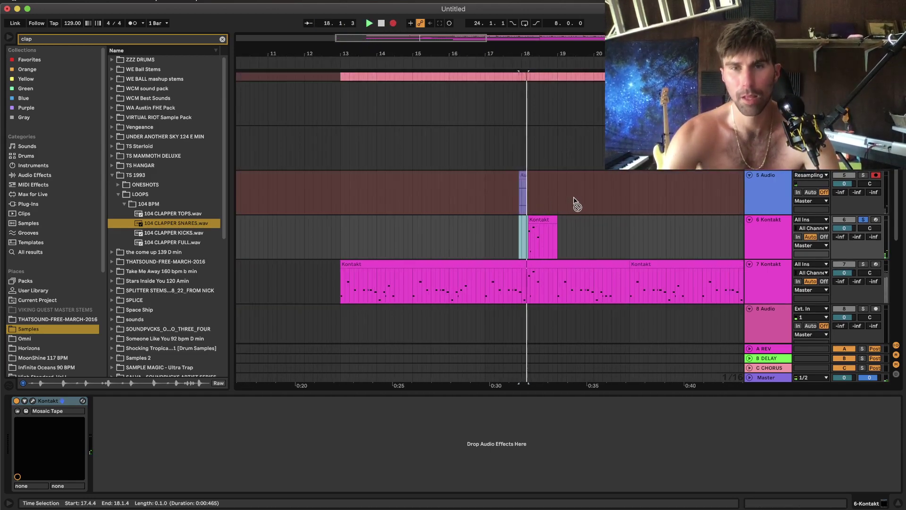
scroll(562, 201, "up", 5)
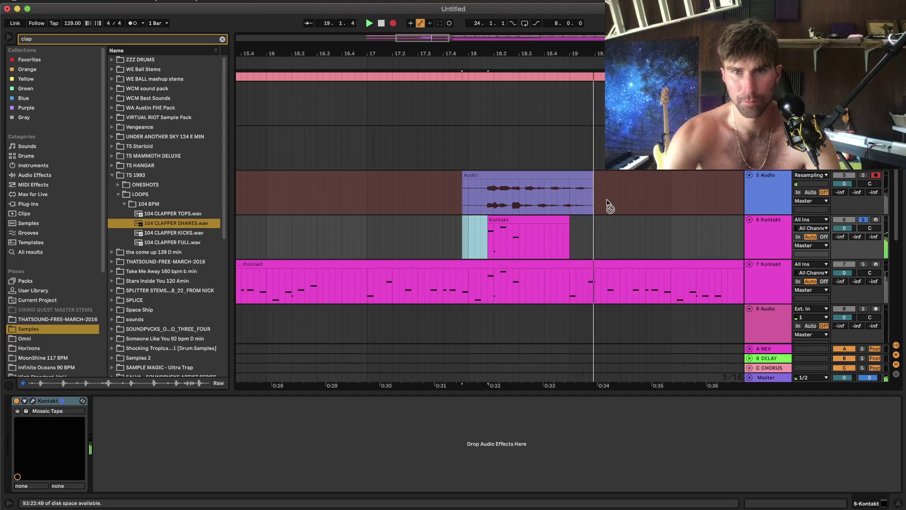
scroll(611, 203, "down", 8)
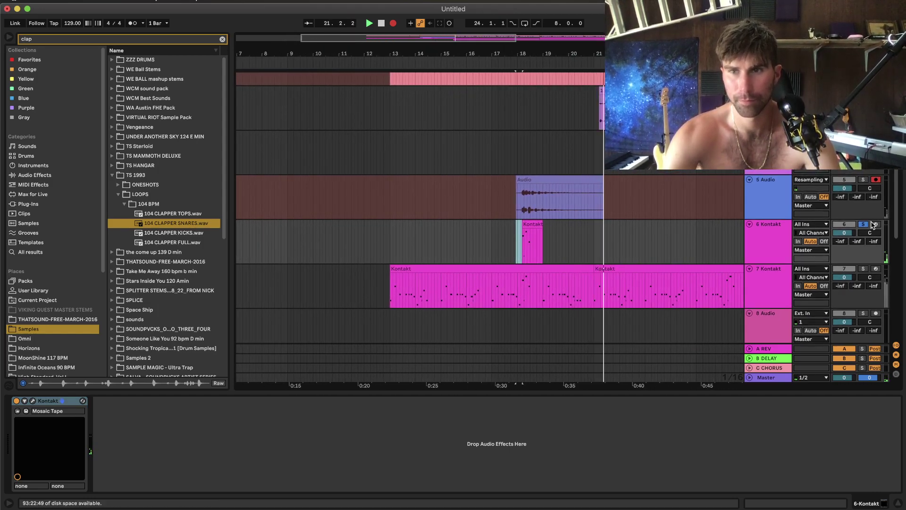
key("space")
left_click(866, 225)
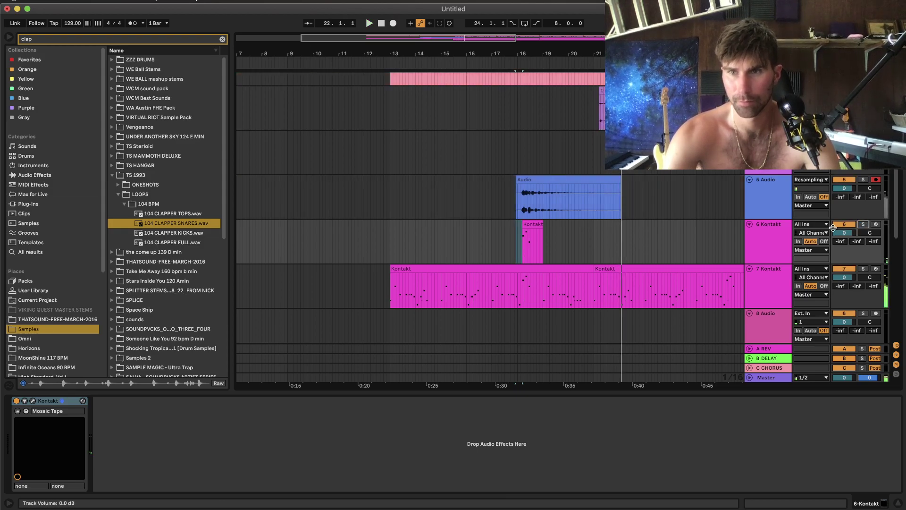
left_click(844, 225)
Split the resampled recording at 19.1.1, move its tail to 13.1.1 and play it.
scroll(543, 220, "up", 5)
left_click(546, 214)
scroll(547, 212, "down", 5)
key("super+e")
left_click_drag(575, 193, 385, 183)
key("space")
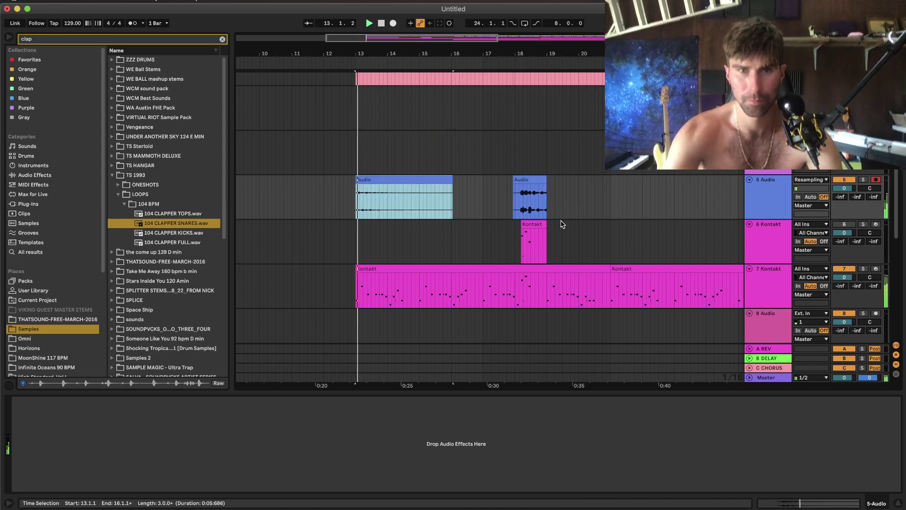
Trim the moved audio tail to end at 15.1.1 and duplicate it in two-bar copies up to 37.1.1.
scroll(449, 187, "up", 3)
left_click_drag(452, 188, 389, 188)
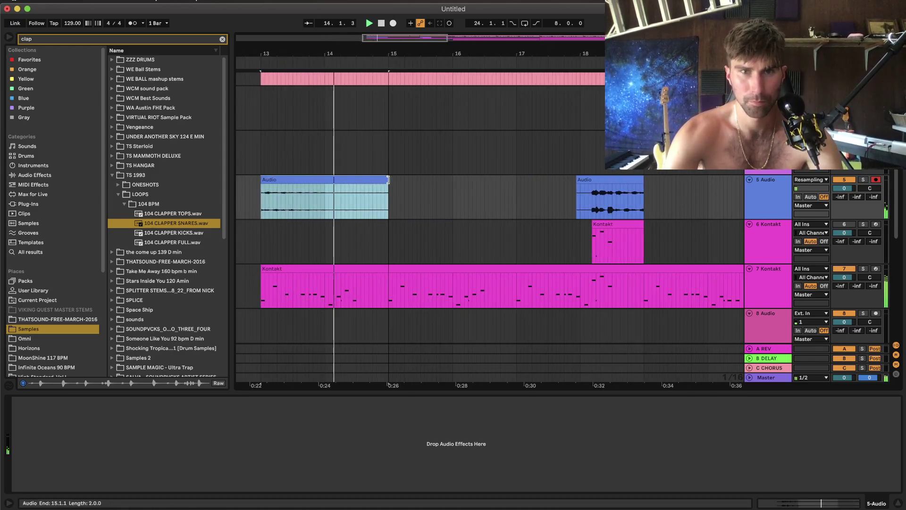
key("super+d")
left_click(366, 180, "shift")
scroll(366, 180, "down", 5)
key("super+d")
key("super+d")
key("super+d")
key("super+d")
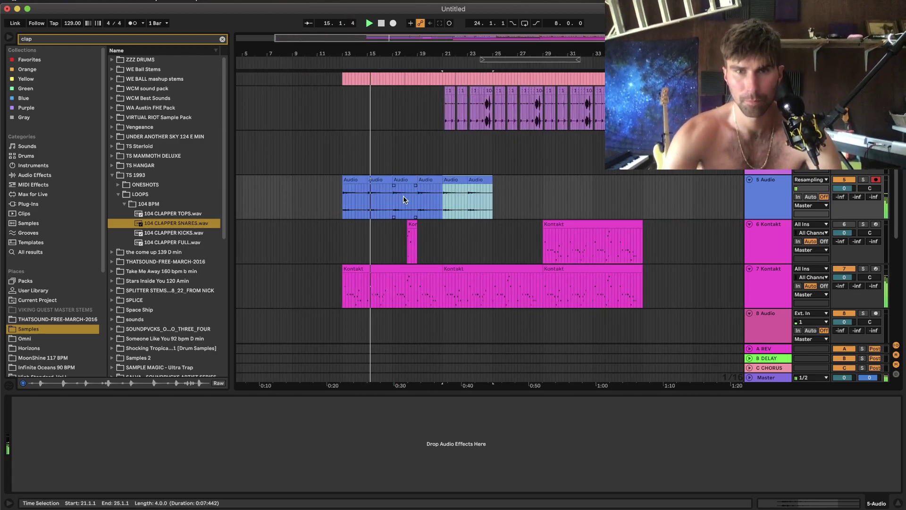
key("super+d")
left_click(359, 180)
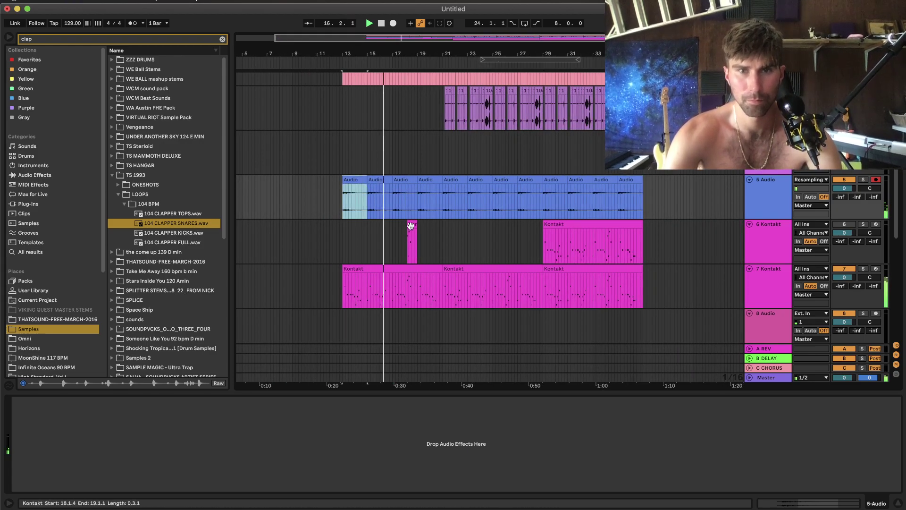
Delete the upper Kontakt track.
left_click(411, 225)
left_click(780, 253)
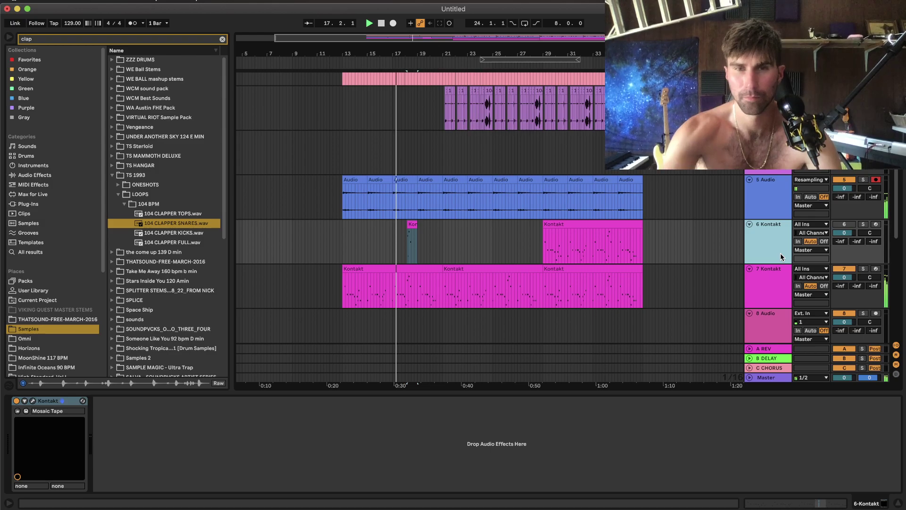
key("Delete")
Duplicate the 2 Audio track's clip from 13.1.1 to 17.1.1 in four-bar copies up to 37.1.1.
scroll(505, 212, "up", 4)
scroll(505, 212, "down", 6)
scroll(505, 212, "up", 4)
scroll(504, 212, "left", 2)
scroll(504, 212, "down", 5)
scroll(521, 214, "up", 2)
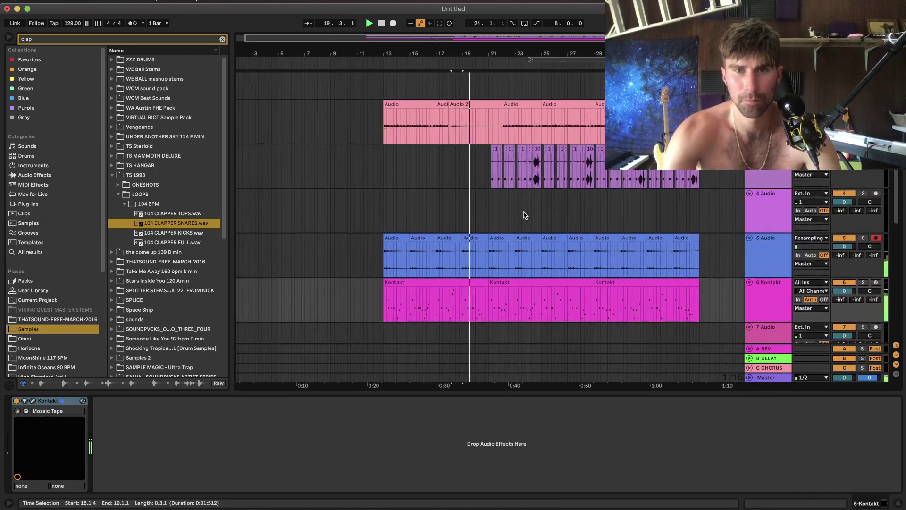
left_click(399, 101)
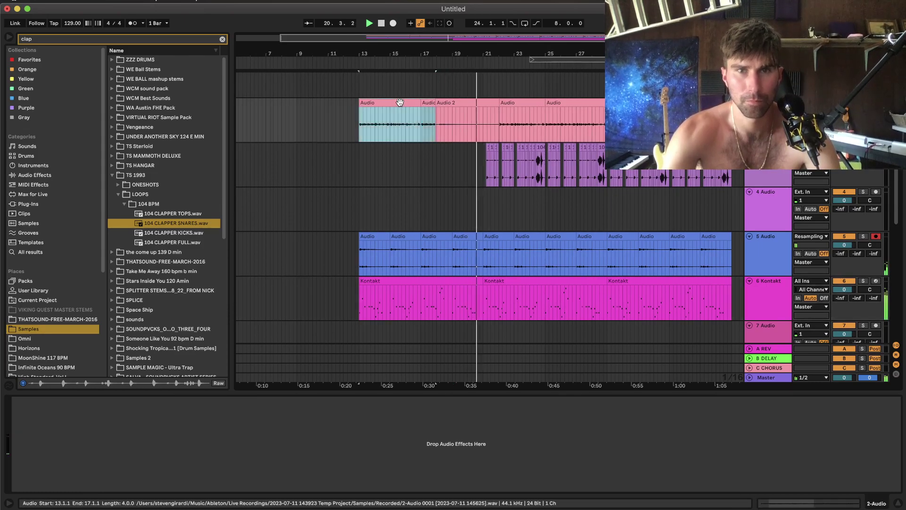
key("super+d")
key("super+d")
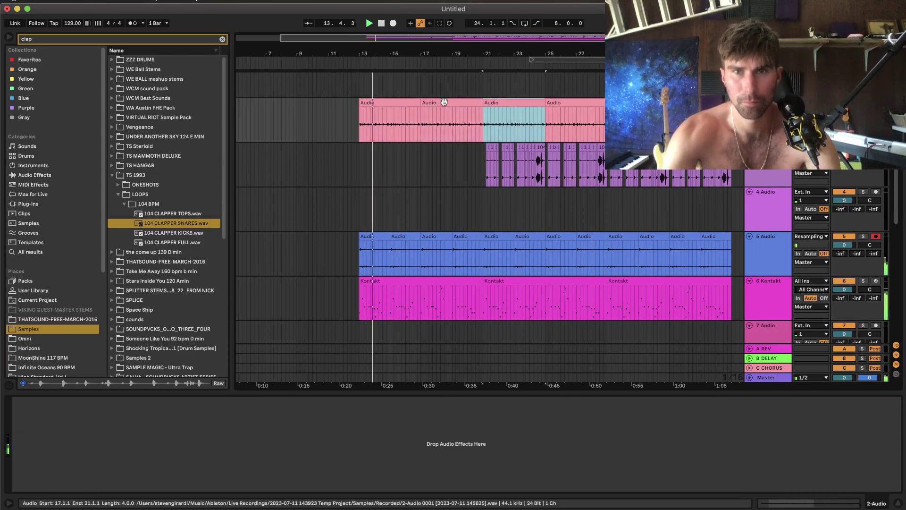
left_click(450, 110)
scroll(488, 141, "down", 5)
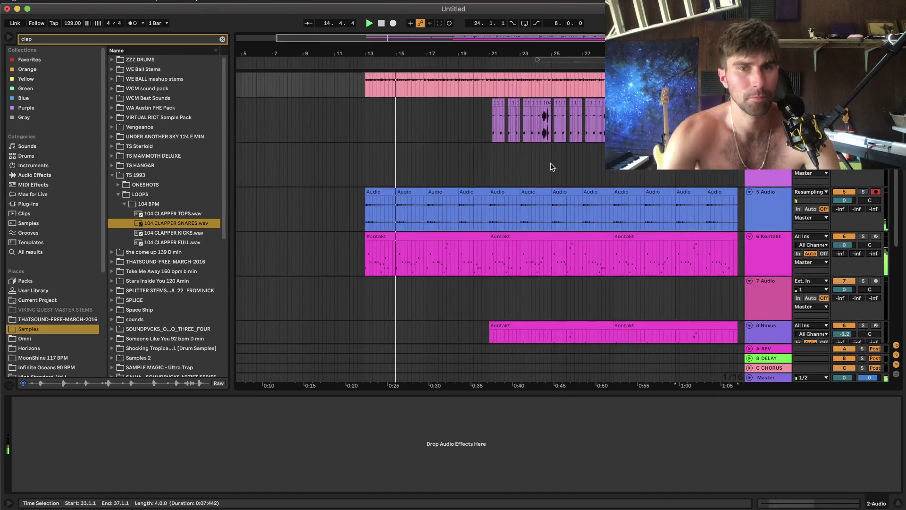
Examine the Mosaic Tape mixer settings of the Kontakt track's instrument and close its window.
left_click(777, 190)
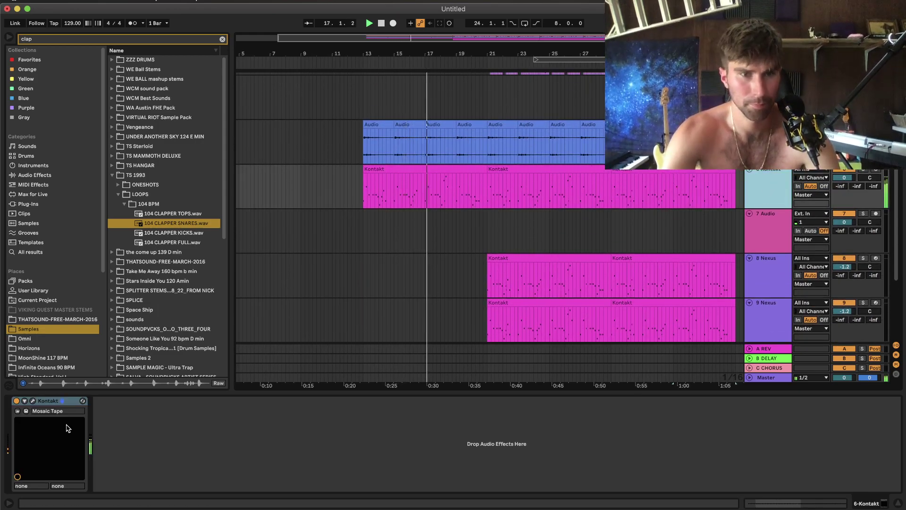
left_click(33, 400)
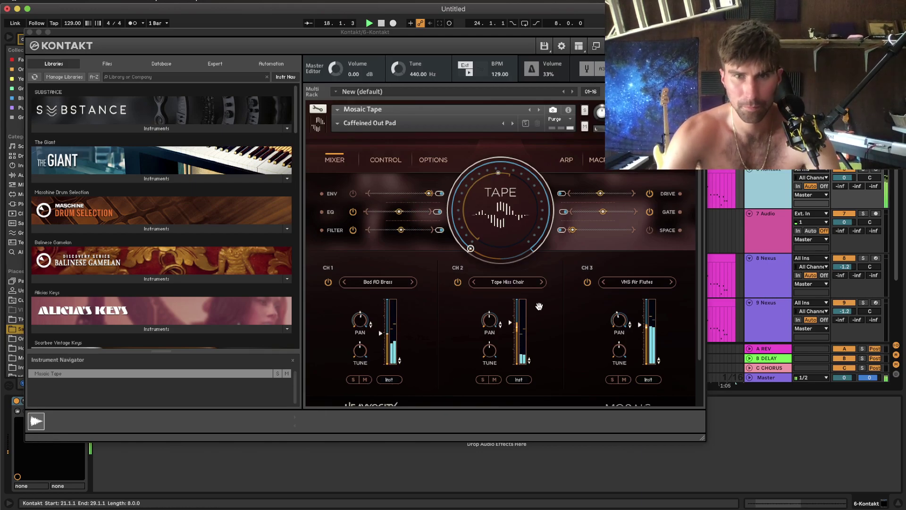
scroll(538, 308, "down", 3)
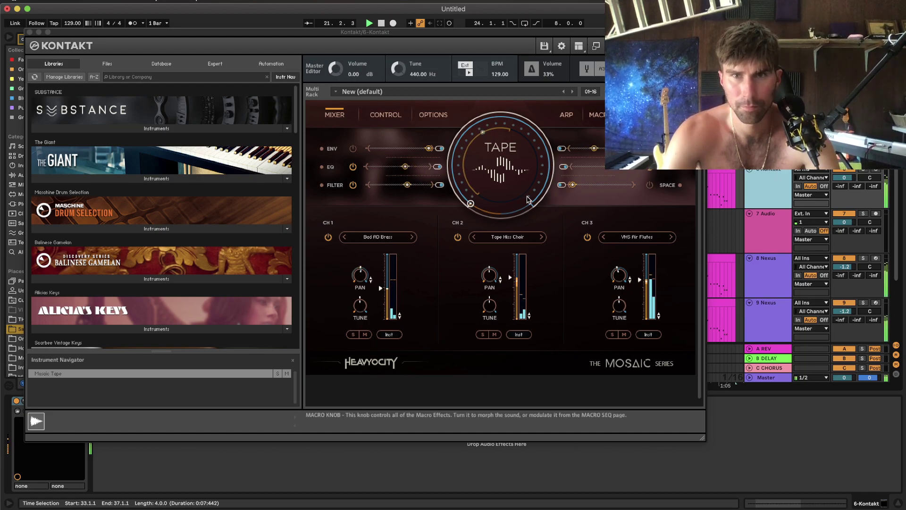
left_click(29, 32)
Insert a MIDI track directly below the 4 Audio track.
scroll(470, 168, "down", 5)
scroll(564, 192, "up", 3)
scroll(565, 192, "up", 5)
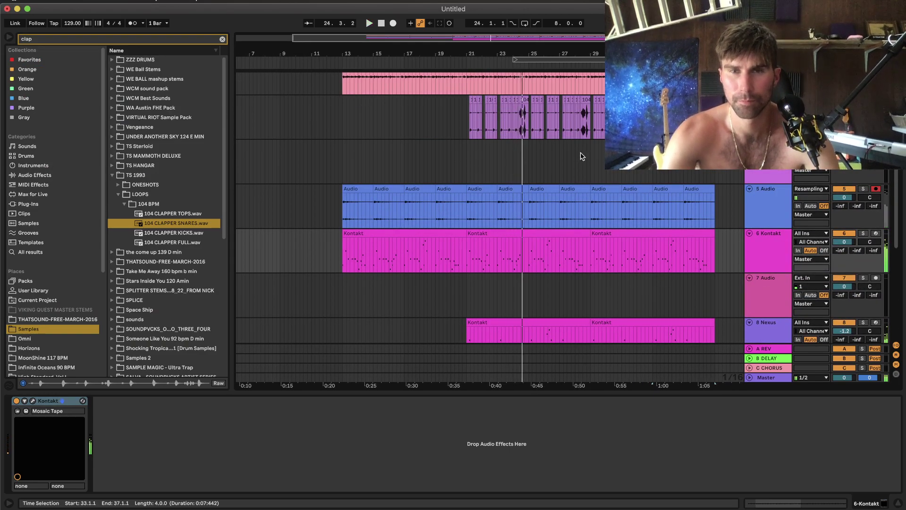
left_click(466, 172)
right_click(764, 172)
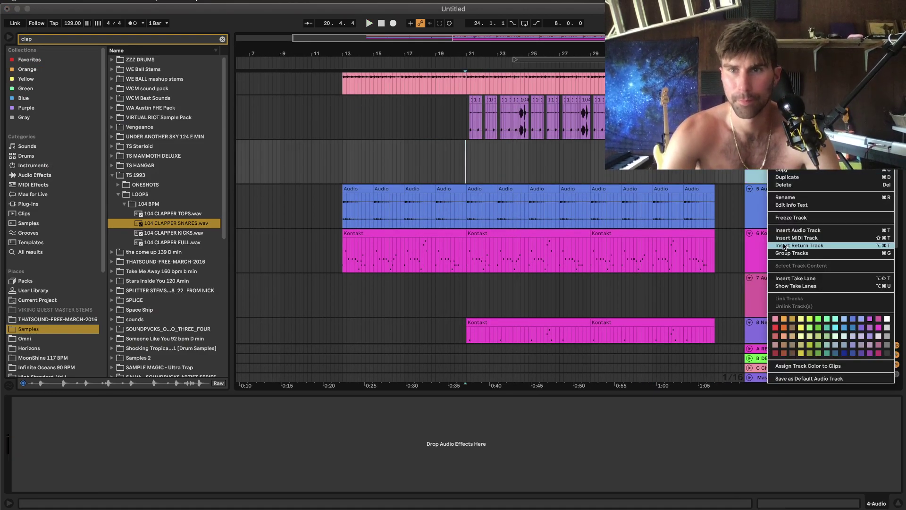
left_click(783, 247)
Search the plug-ins for "syn" and load SynthMaster2 onto the new MIDI track.
left_click(28, 204)
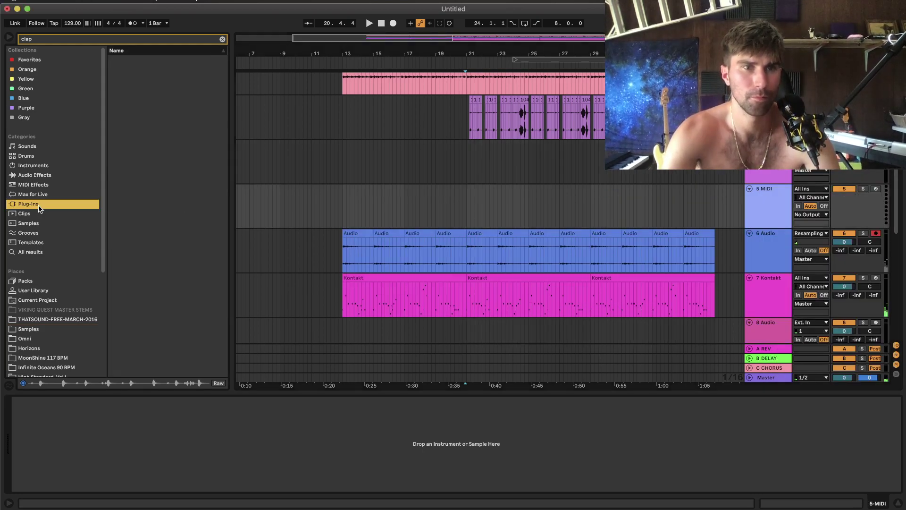
left_click(91, 38)
type("syn")
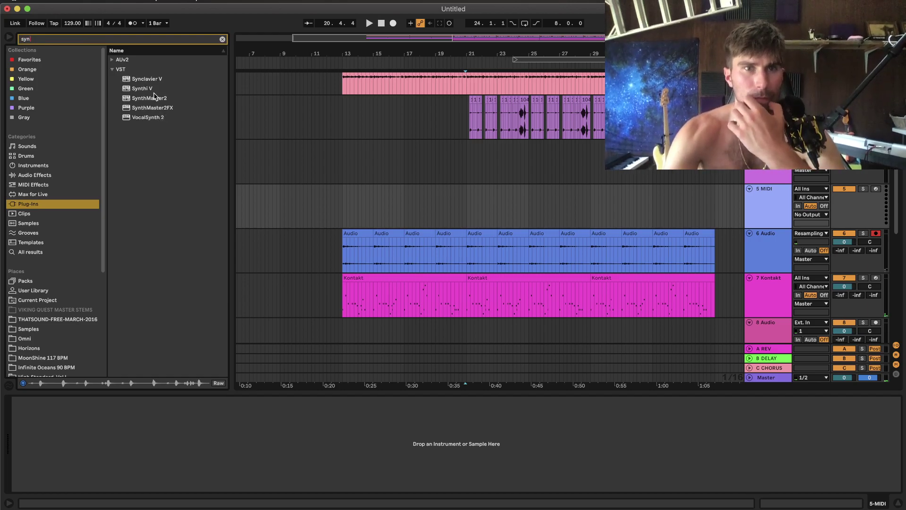
left_click_drag(155, 99, 547, 172)
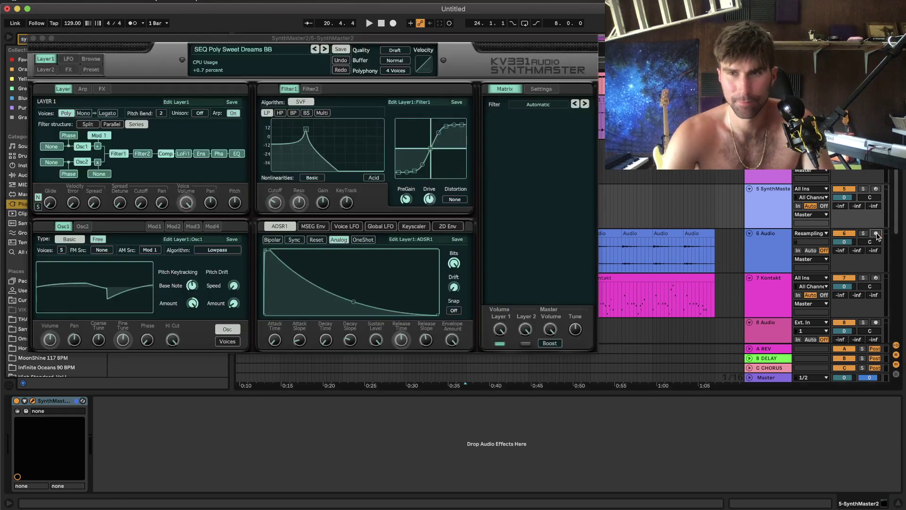
Disarm the resampling audio track and select the SynthMaster2 track.
left_click(876, 233)
left_click(876, 234)
scroll(876, 233, "up", 3)
scroll(876, 300, "down", 3)
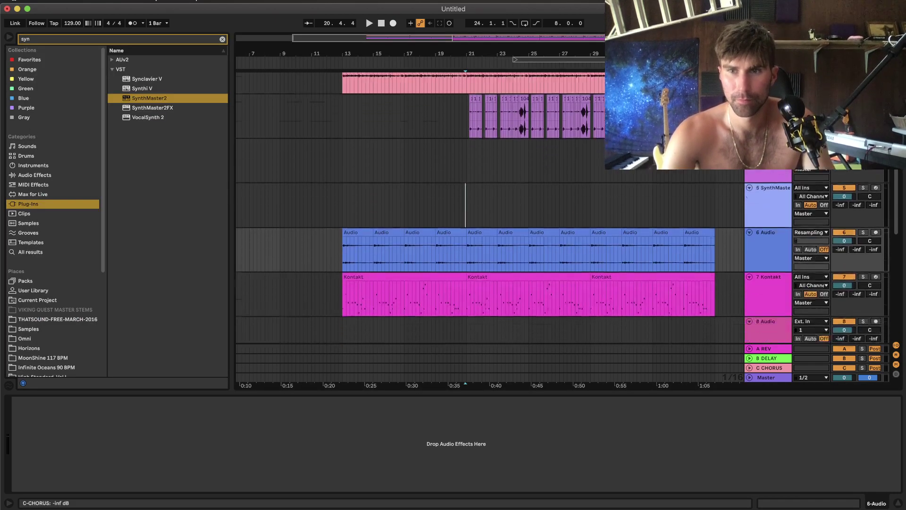
left_click(767, 161)
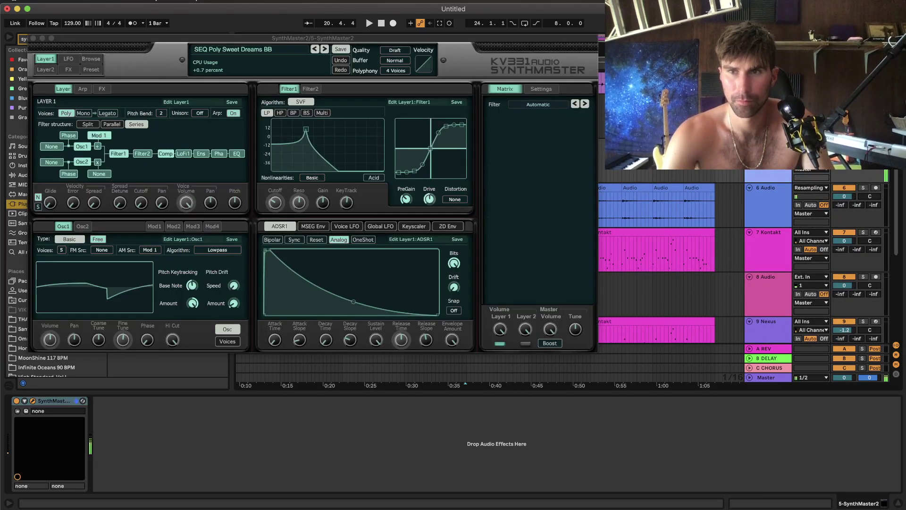
Filter SynthMaster2's presets to Brass, try BR Memory Brass TP and BR Ober Brass TP, and load BR Retro Brass TP.
left_click(90, 59)
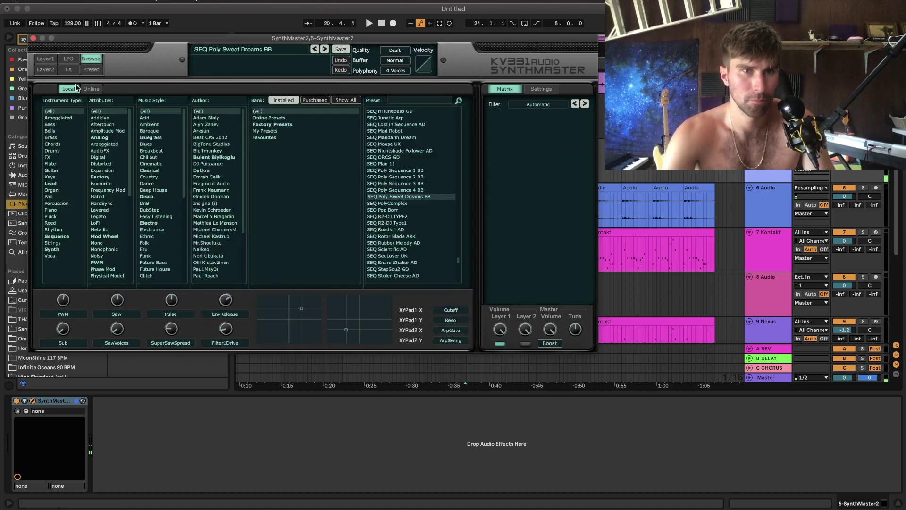
left_click(55, 137)
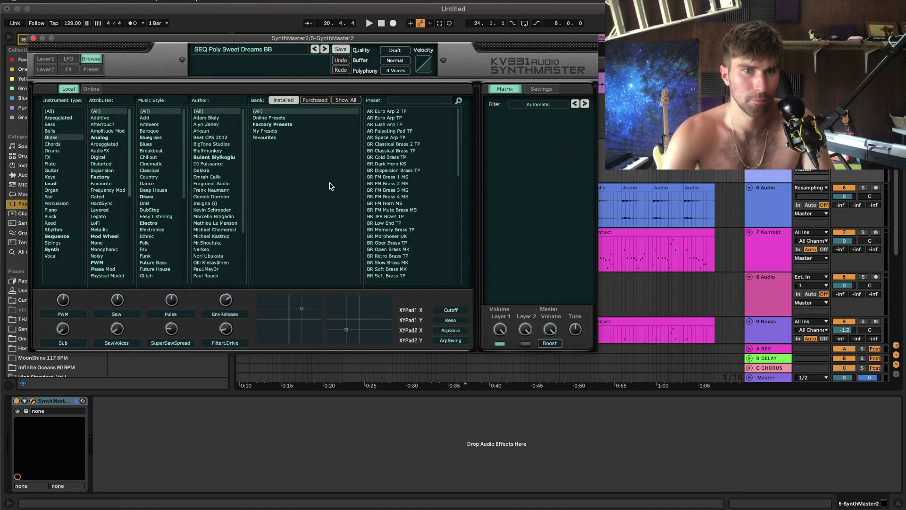
left_click(403, 230)
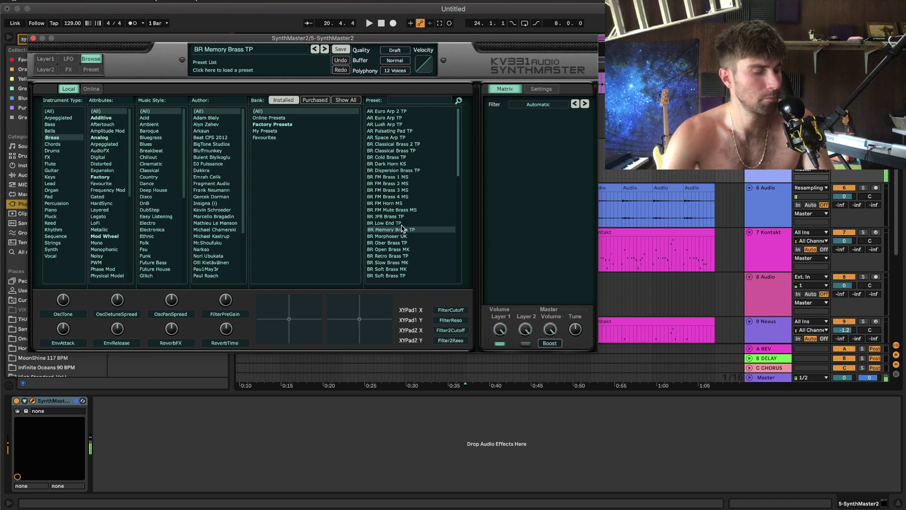
left_click(402, 244)
left_click(402, 253)
left_click(651, 172)
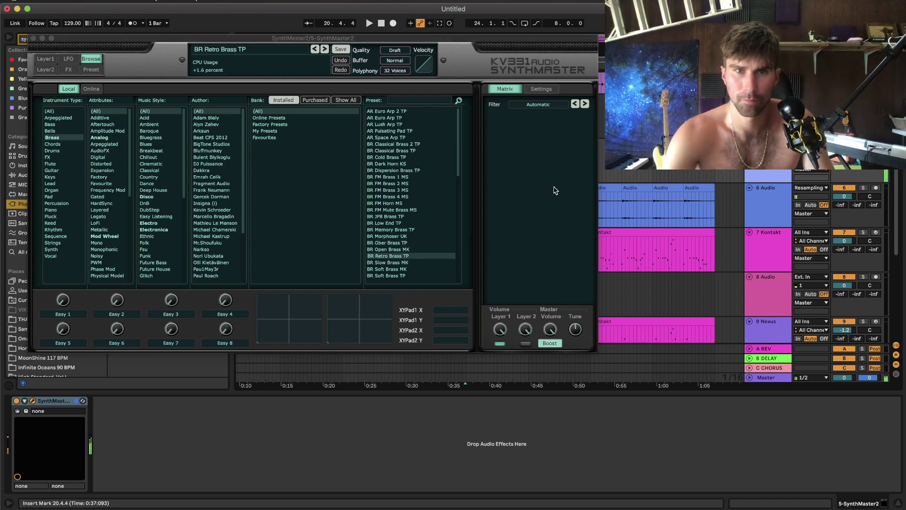
Try the LD CS Lead TP and CHD Brass Minor BM presets, load Brass Jazz Ensemble MK, and close SynthMaster2.
left_click(406, 275)
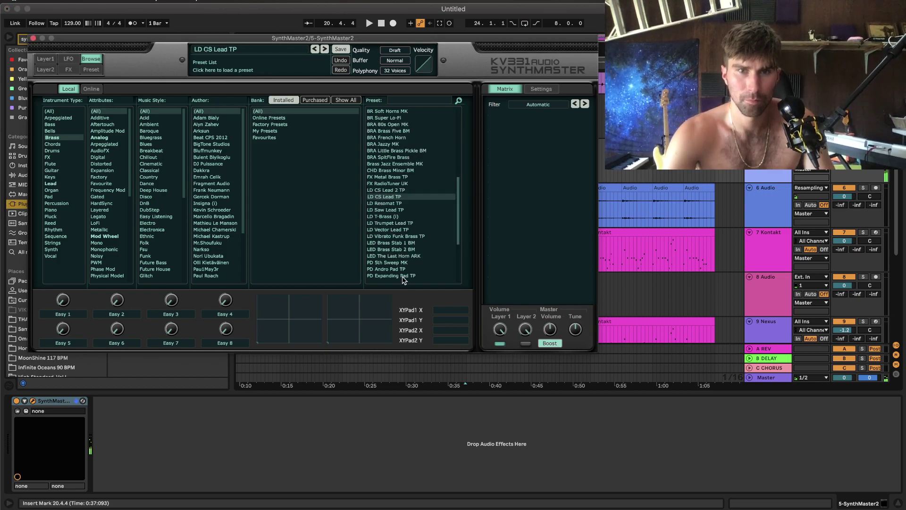
left_click(404, 210)
left_click(401, 171)
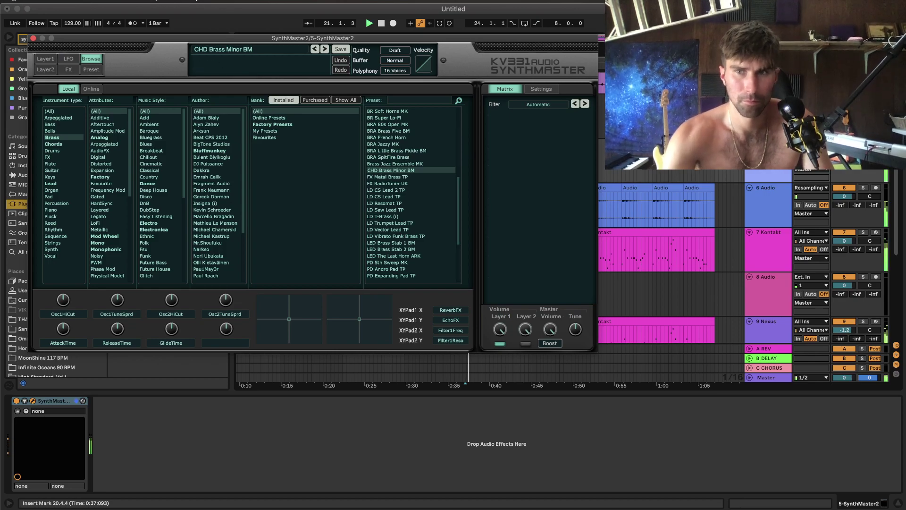
left_click(843, 151)
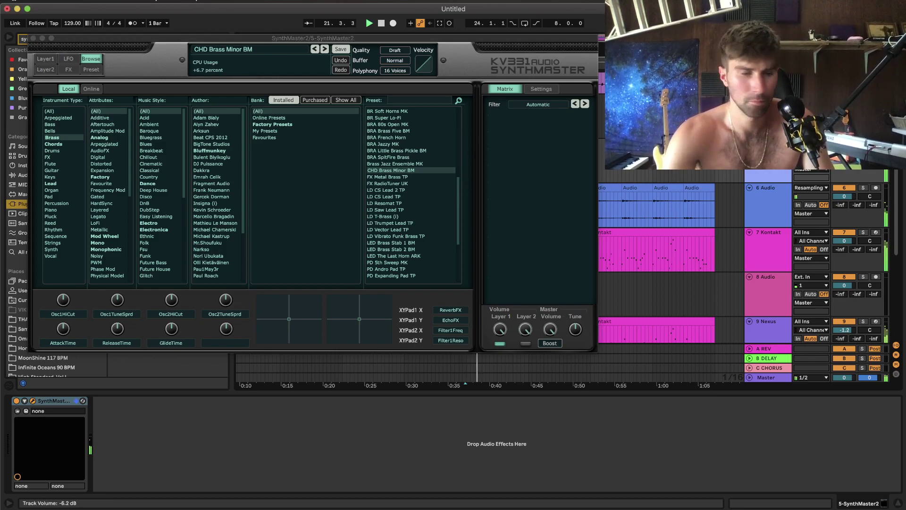
left_click(405, 164)
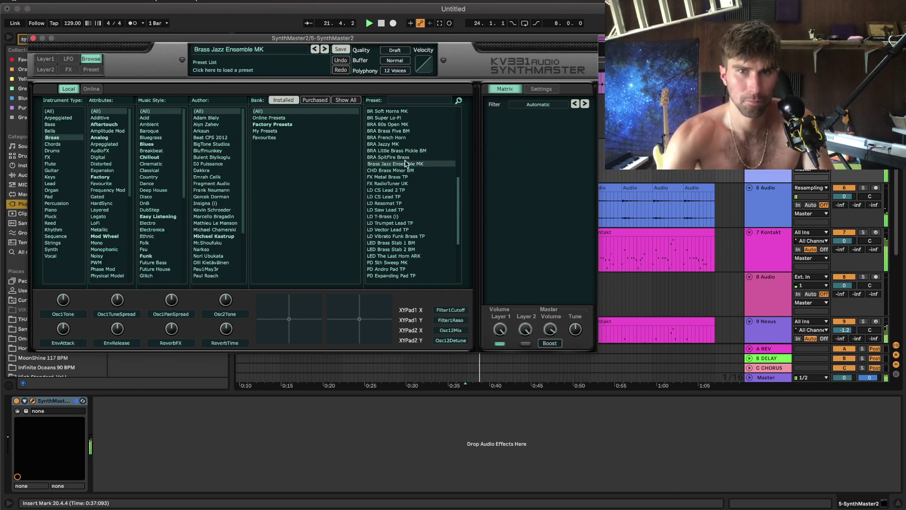
left_click(409, 157)
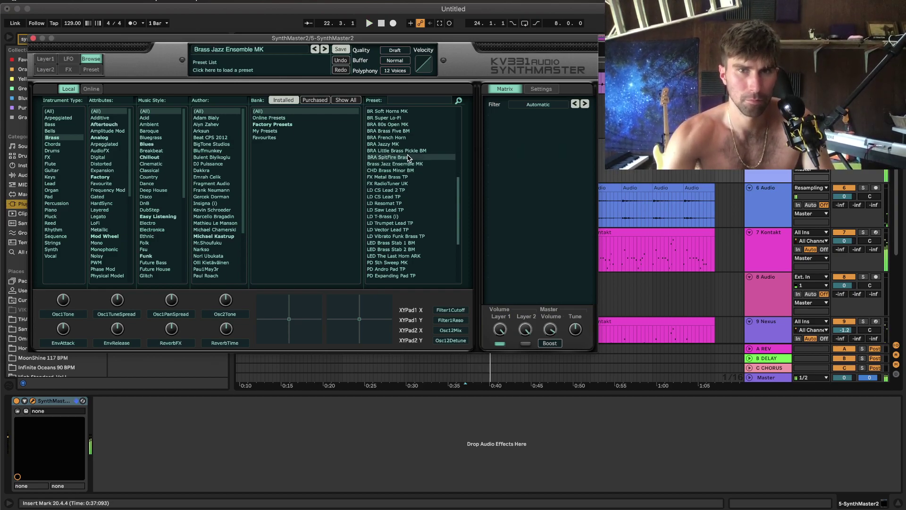
left_click(410, 163)
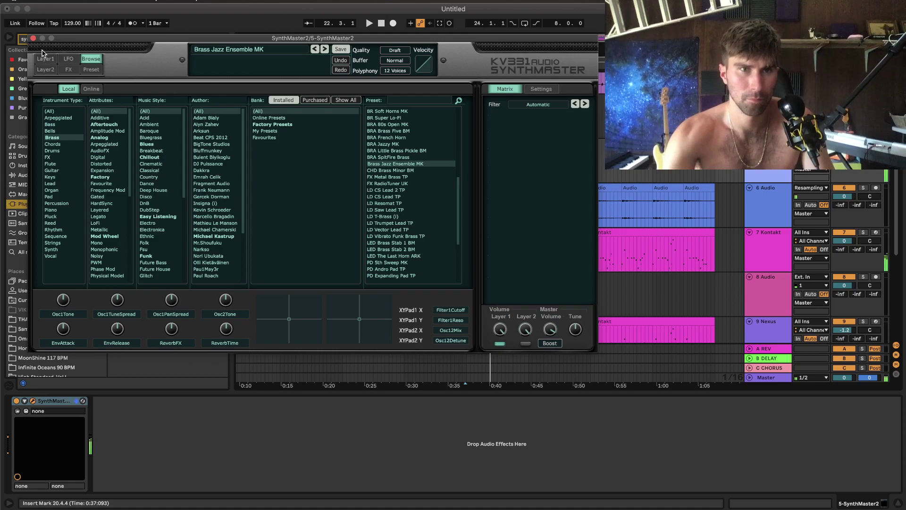
left_click(33, 38)
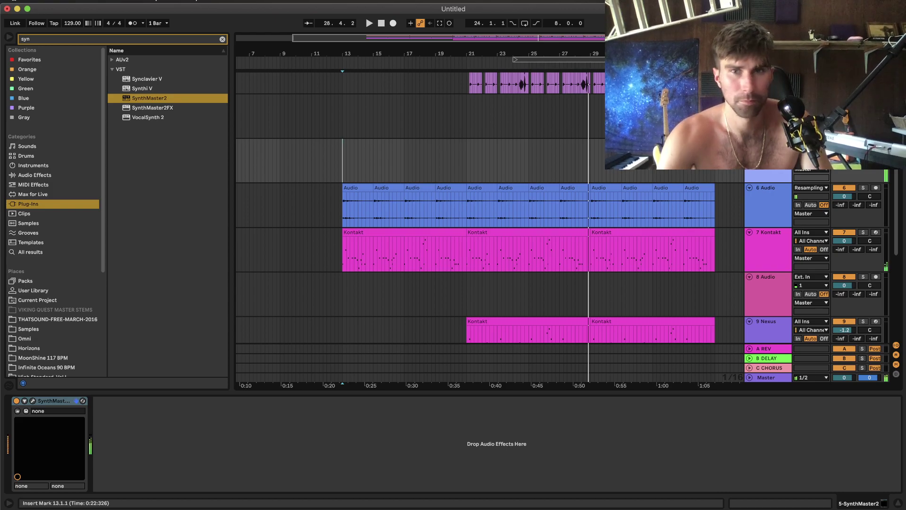
Turn on the metronome and record a brass part on the SynthMaster2 track from about 19.4.1 to 24.4.2.
left_click(440, 155)
key("space")
key("space")
key("space")
key("space")
left_click(132, 23)
key("space")
key("space")
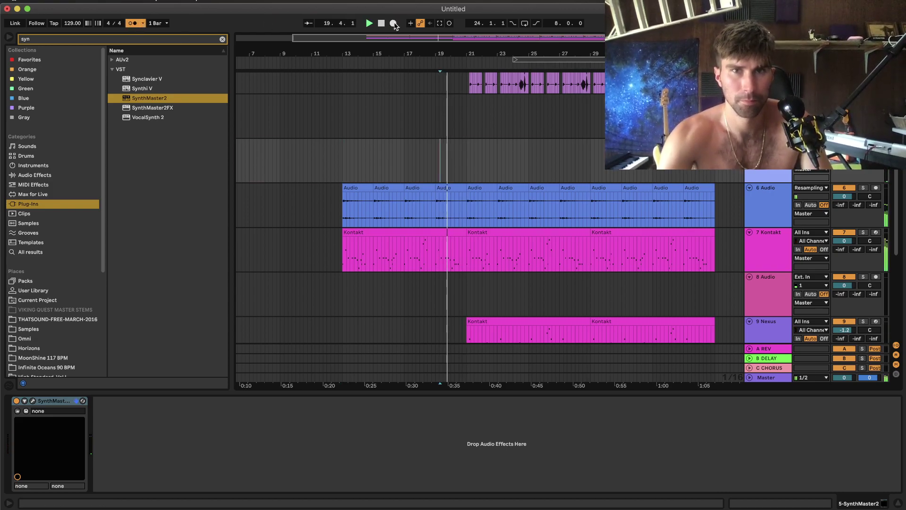
left_click(393, 23)
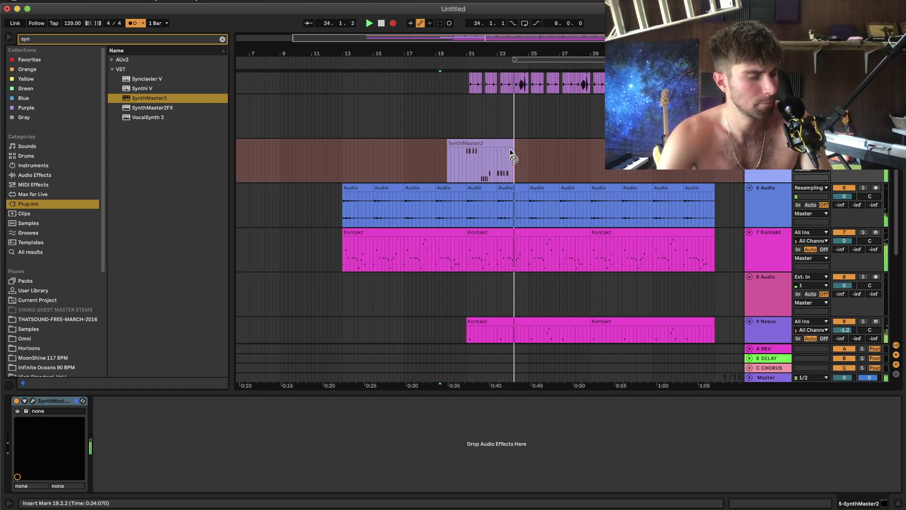
key("F9")
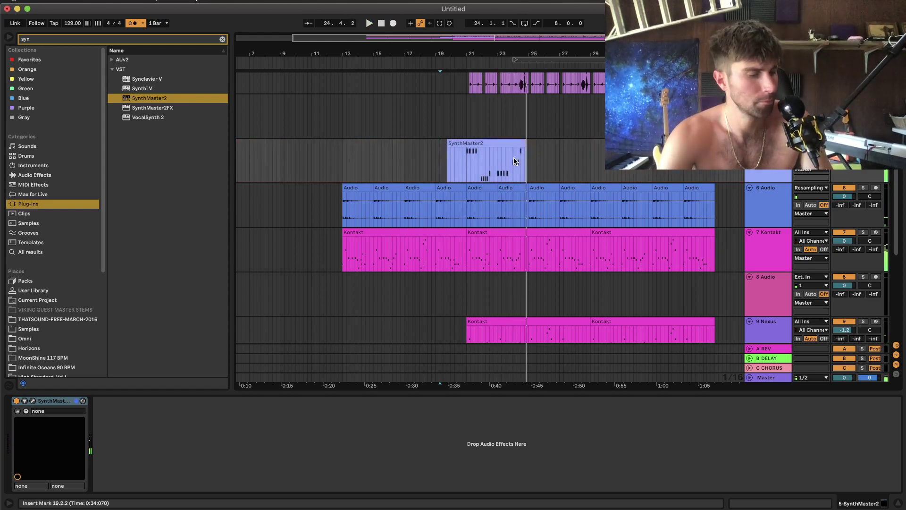
Open the recorded SynthMaster2 clip, try quantizing all its notes, and undo the quantization.
scroll(530, 148, "up", 5)
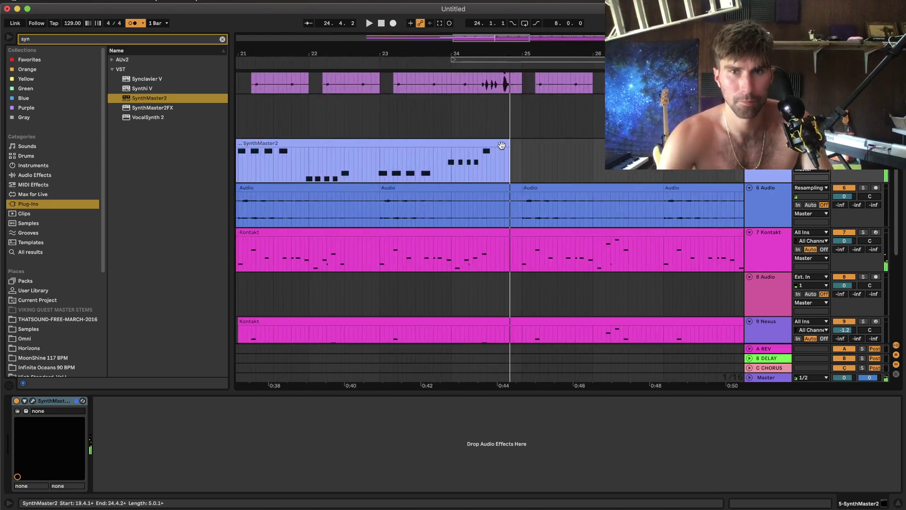
double_click(500, 143)
left_click(802, 291)
left_click_drag(860, 314, 860, 376)
left_click(633, 274)
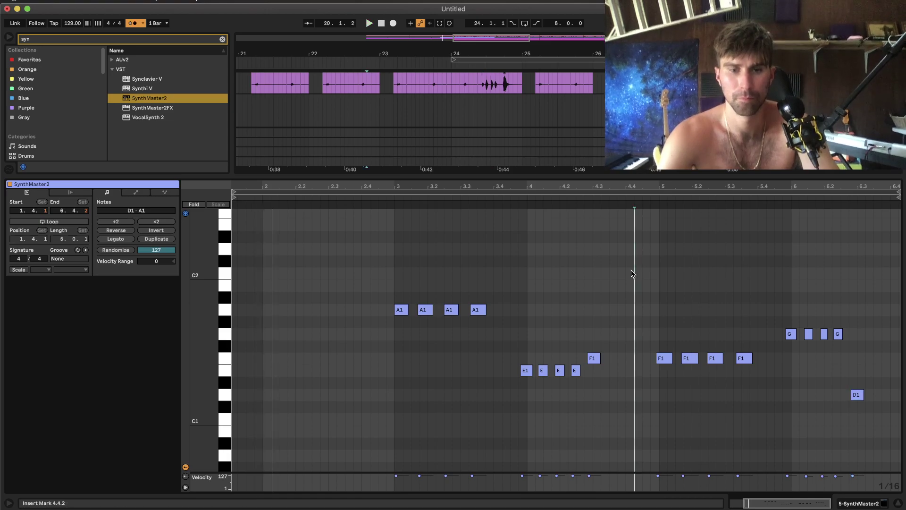
key("space")
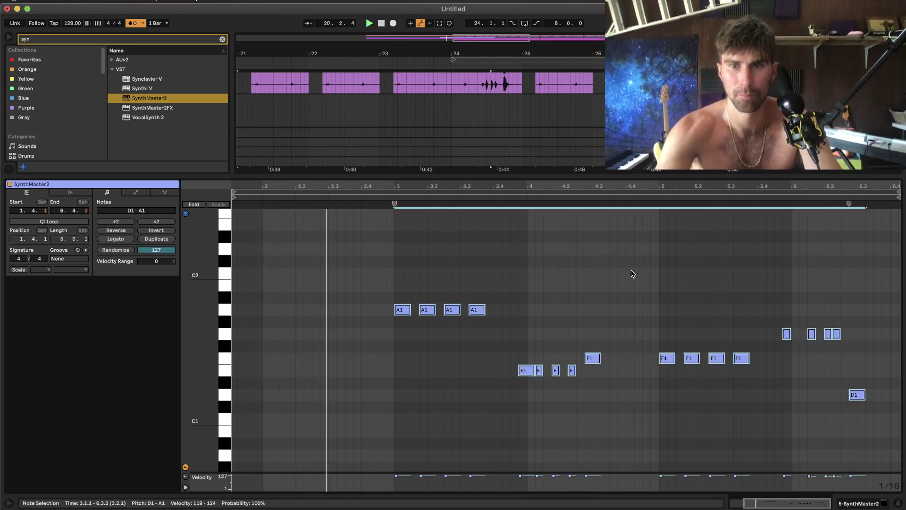
key("super+z")
Play back the recorded SynthMaster2 clip and examine the timing of its notes through to the end.
left_click(534, 285)
scroll(534, 285, "up", 3)
scroll(562, 288, "right", 2)
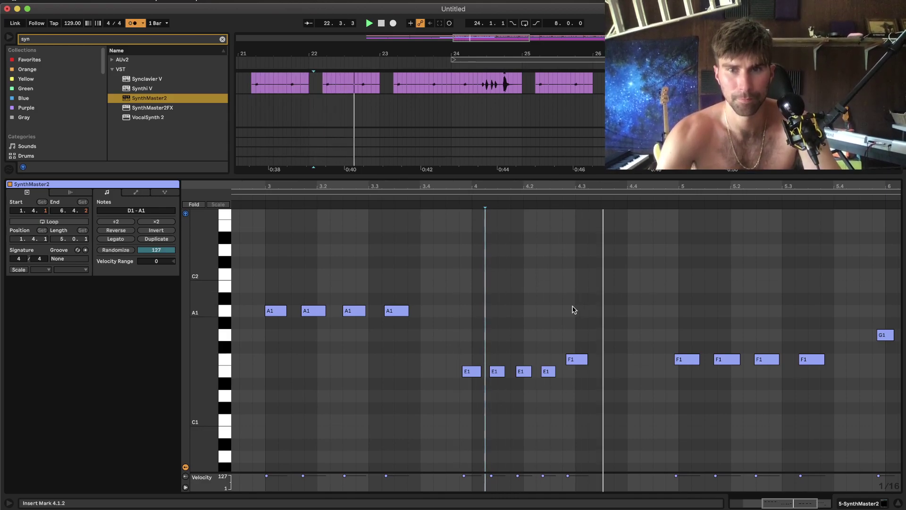
scroll(618, 310, "right", 4)
left_click(596, 362)
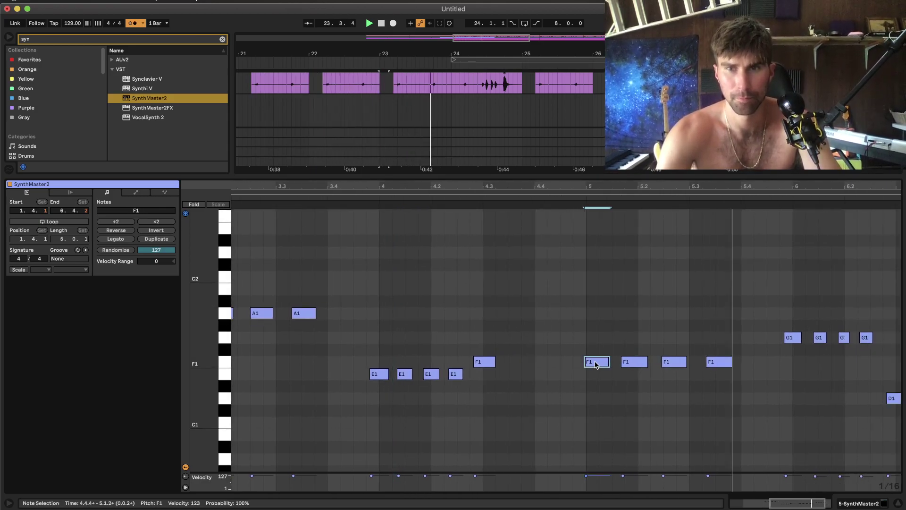
scroll(684, 349, "right", 3)
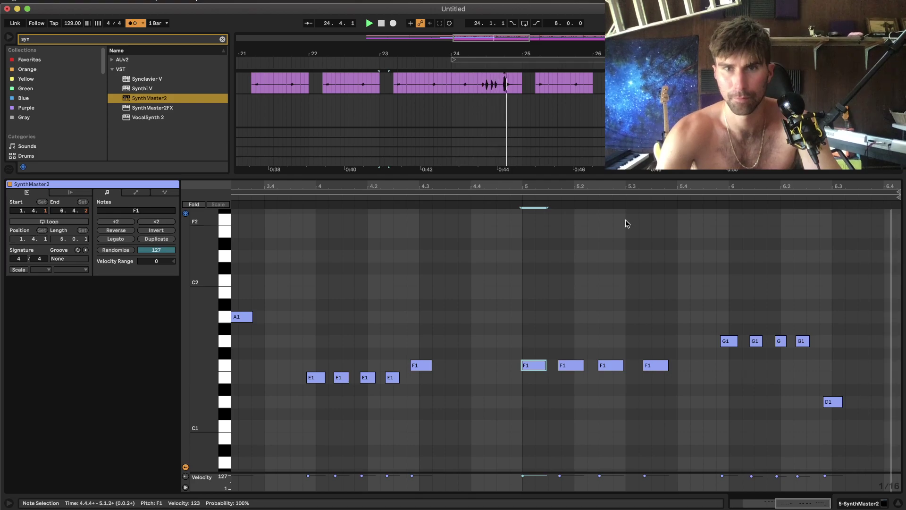
key("space")
Duplicate the SynthMaster2 part's four bars from bar 21 to 25 three times, filling the track to bar 37.
key("shift+Tab")
scroll(488, 158, "left", 3)
left_click(593, 186)
scroll(416, 176, "left", 3)
left_click(373, 182, "shift")
scroll(373, 182, "down", 5)
key("super+d")
key("super+d")
key("super+d")
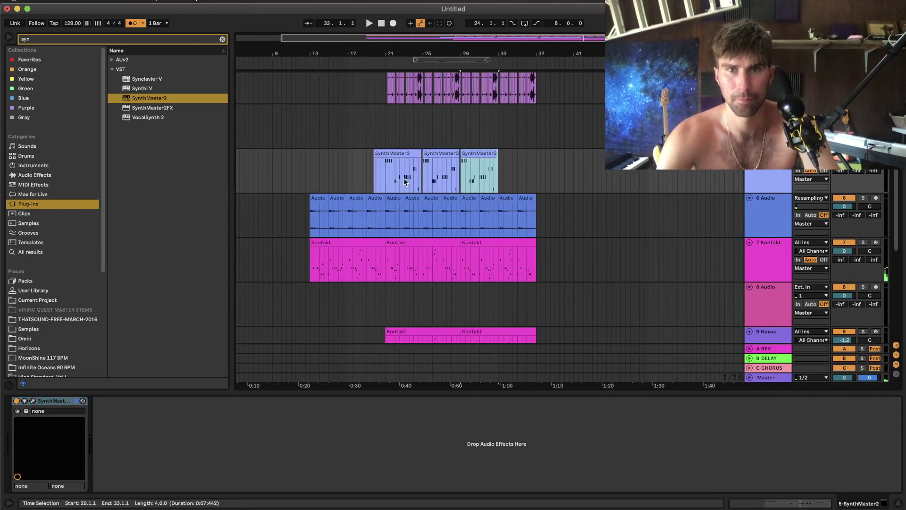
Trim the empty start of the first SynthMaster2 clip to 20.2.3 and select the SynthMaster2 track.
left_click_drag(380, 179, 375, 180)
left_click(379, 186)
scroll(380, 186, "left", 1)
scroll(380, 186, "up", 2)
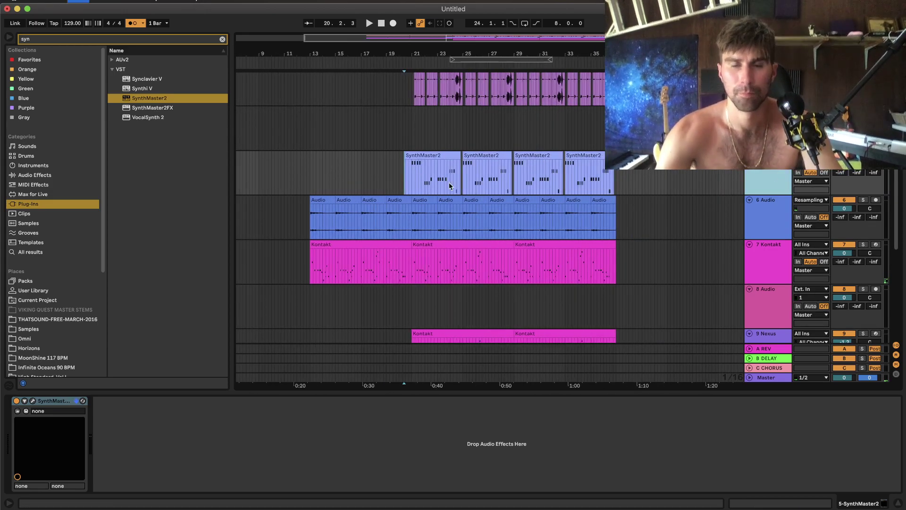
Duplicate the SynthMaster2 track, search the plug-ins for "syl", and replace the copy's instrument with Sylenth1.
key("super+d")
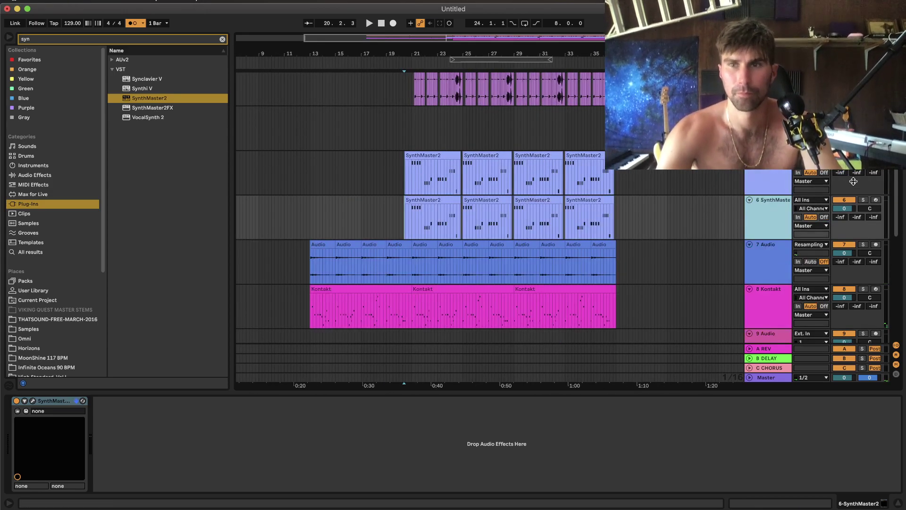
left_click(85, 38)
type("syl")
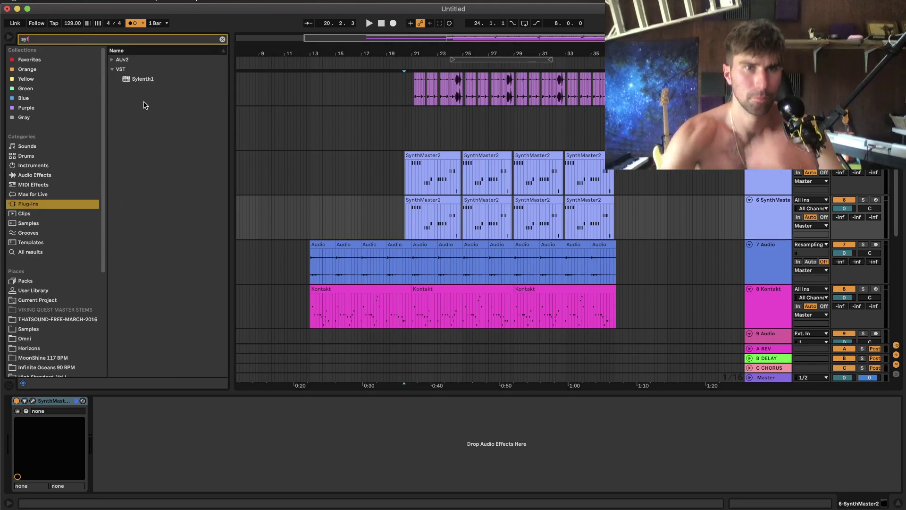
left_click_drag(136, 82, 511, 207)
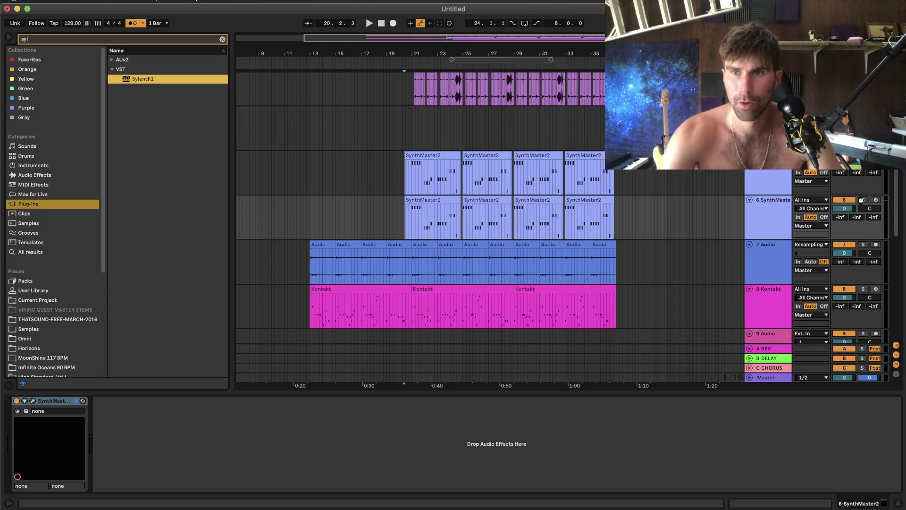
Solo the Sylenth1 track, load the 088: BS Italo preset, turn off the metronome, and close the plug-in window.
left_click_drag(861, 200, 863, 203)
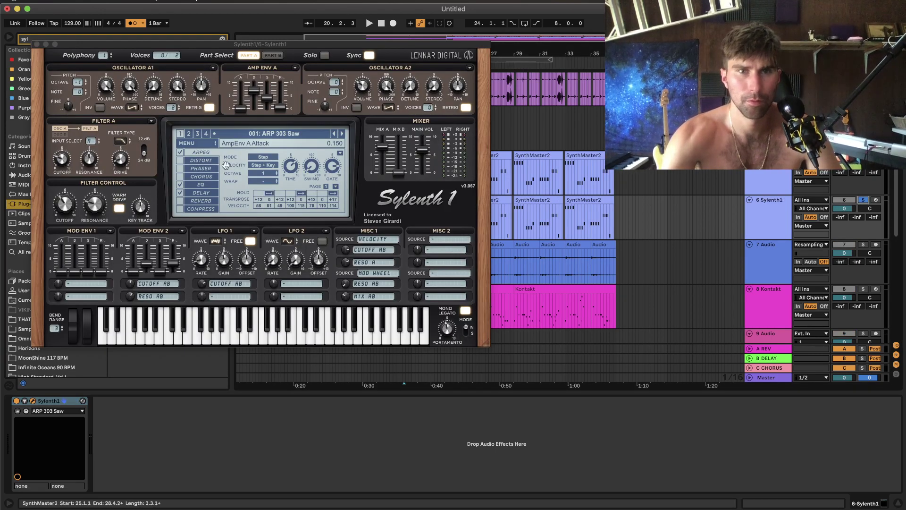
left_click(274, 134)
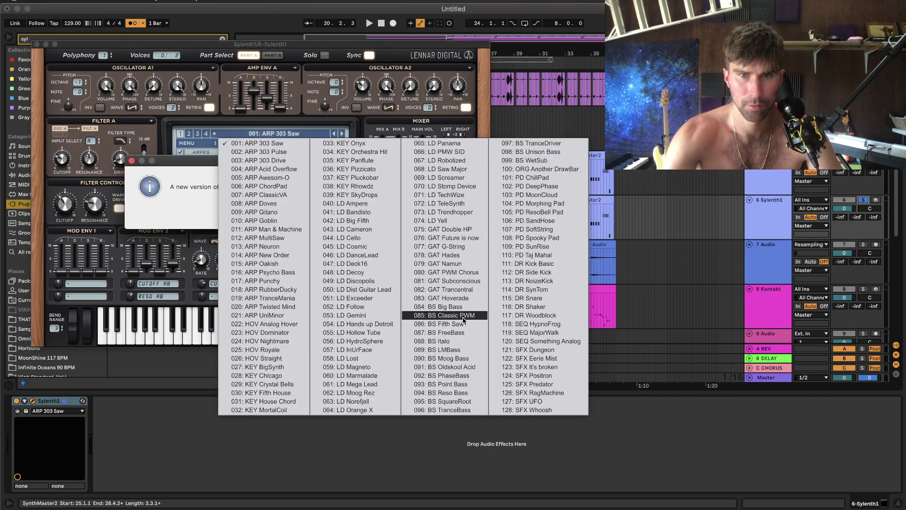
left_click(458, 338)
left_click(312, 218)
key("ctrl+Right")
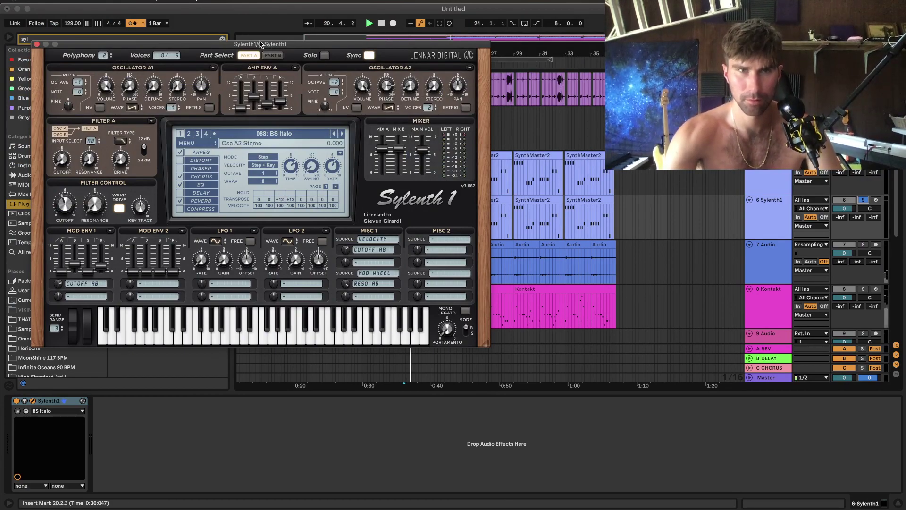
left_click(132, 24)
left_click(36, 45)
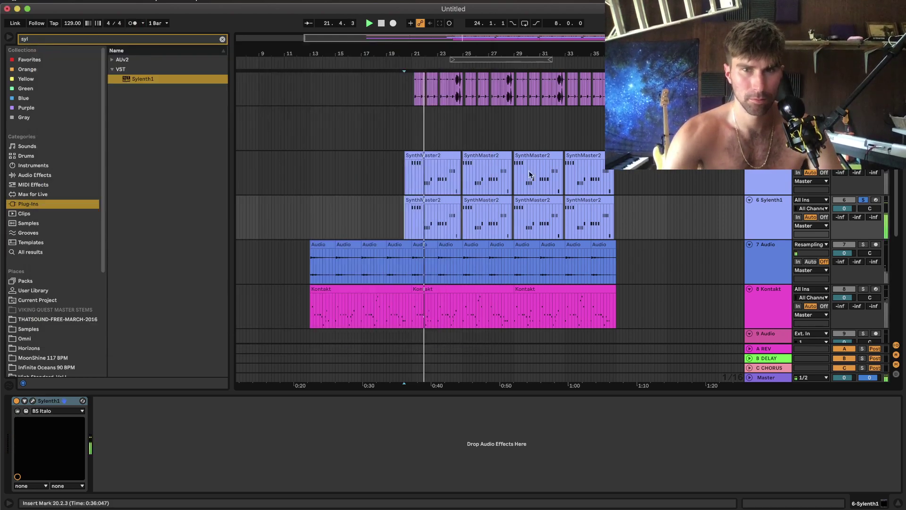
Consolidate the Sylenth1 track's clips from 16.2.4 to 38.2.2 into one clip and transpose its notes up an octave.
left_click_drag(632, 222, 353, 222)
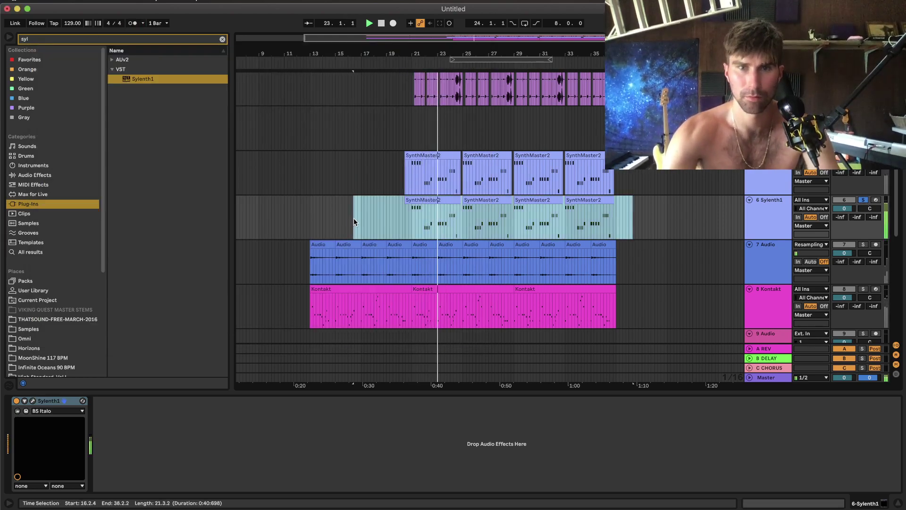
key("super+j")
key("shift+Up")
key("shift+Tab")
Play the arrangement up to bar 28 and insert an audio track directly below the 104 CLAPPER SNARES track.
left_click(400, 115)
key("space")
key("space")
scroll(400, 115, "up", 3)
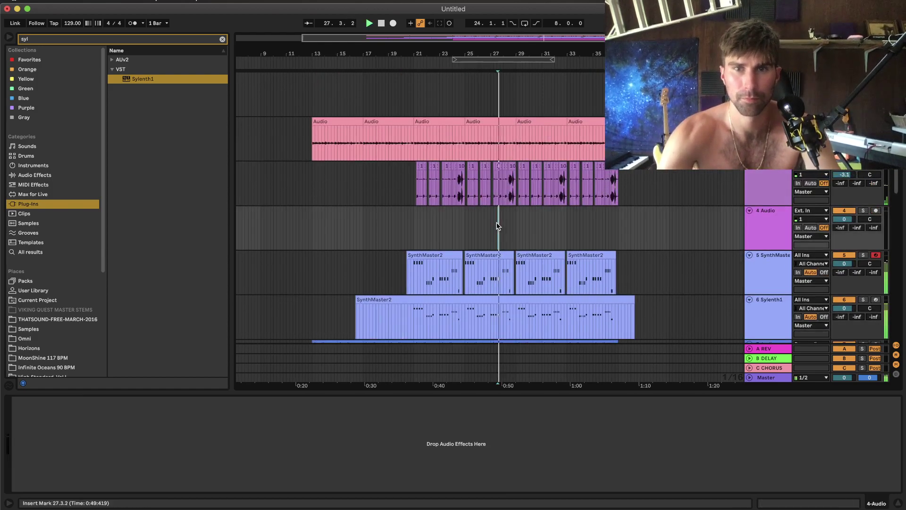
key("plus")
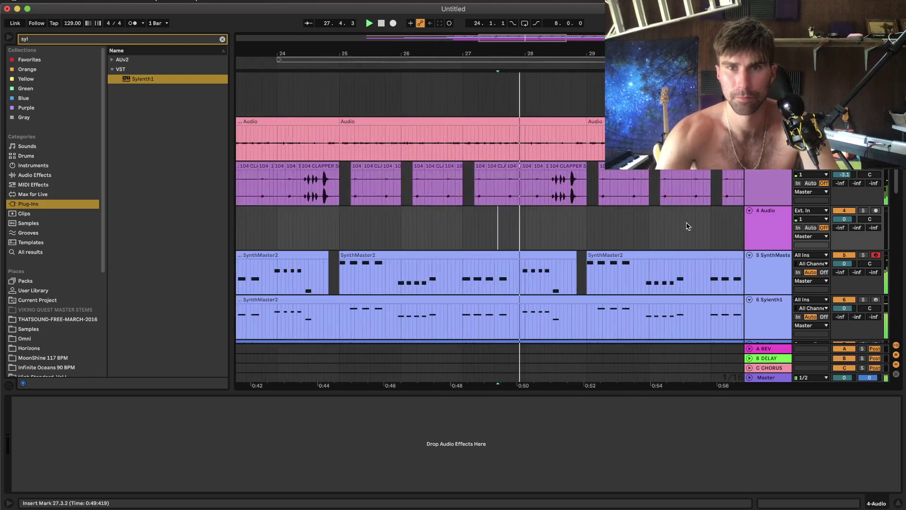
right_click(770, 187)
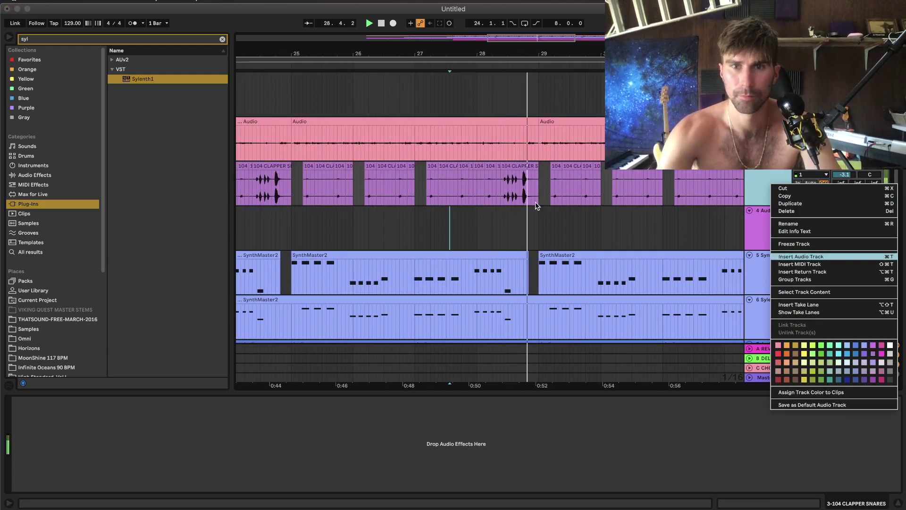
left_click(736, 246)
Copy the clapper snare hit at 28.4.1 onto the new audio track and place it on beat 2 of bar 29.
key("plus")
key("plus")
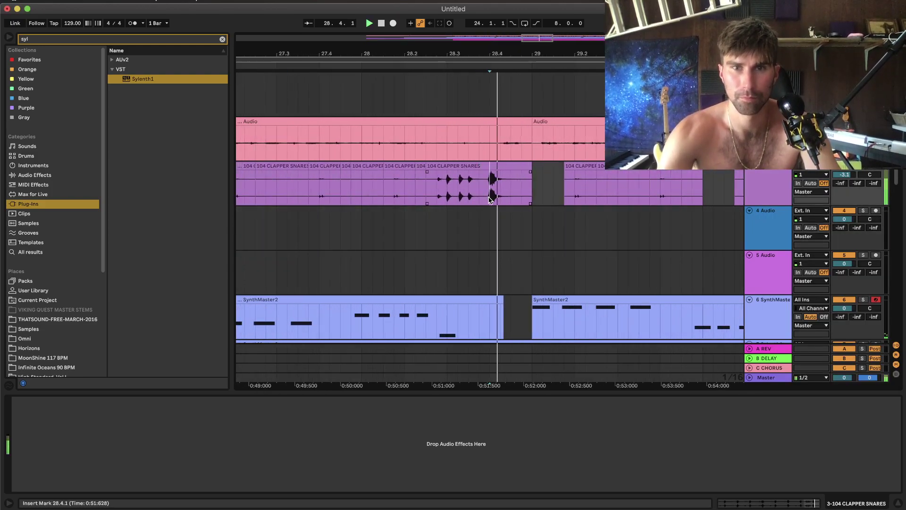
left_click_drag(491, 200, 520, 200)
key("super+c")
left_click(553, 231)
key("super+v")
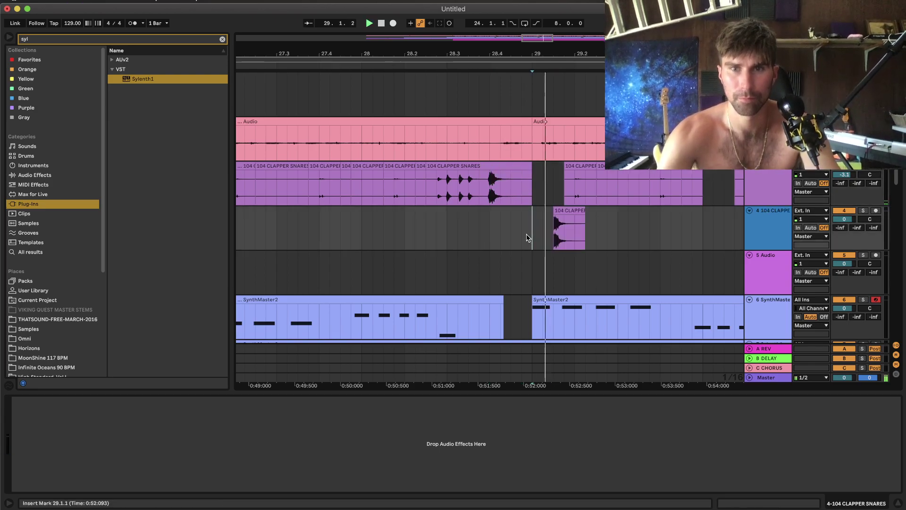
left_click_drag(576, 212, 597, 214)
Select the two beats from 29.1.1 around the pasted snare hit and duplicate them repeatedly up to bar 37.
left_click(531, 237)
key("space")
left_click(584, 243, "shift")
key("super+d")
scroll(583, 243, "down", 5)
key("super+d")
key("super+d")
key("super+d")
key("super+d")
scroll(584, 242, "down", 4)
key("super+d")
key("super+d")
key("super+d")
key("super+d")
key("super+d")
key("super+d")
key("super+d")
key("super+d")
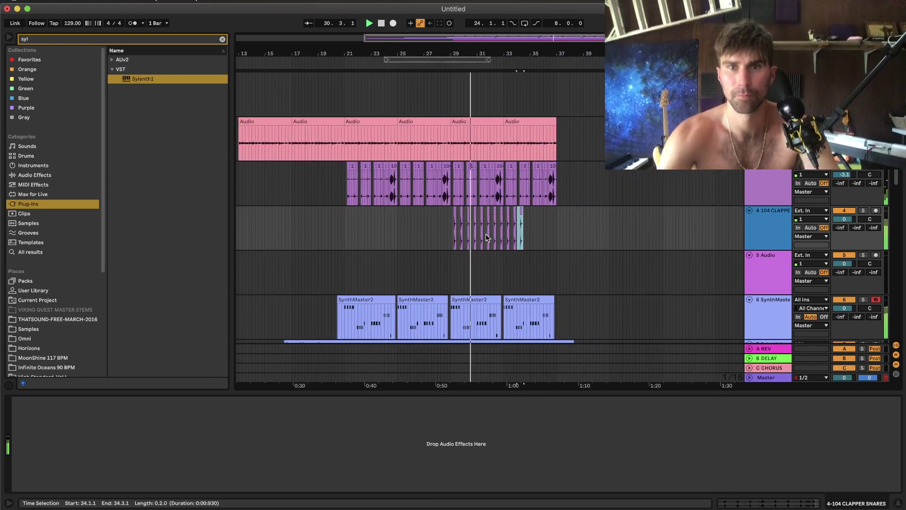
Play the section from 28.3.4 and lower the new clapper snare track's volume to -2.8 dB.
left_click(450, 241)
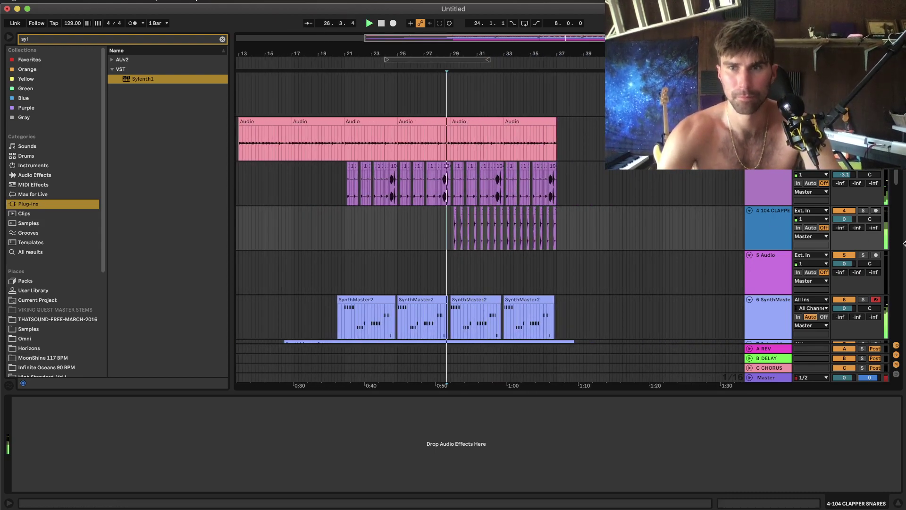
mouse_move(844, 219)
left_mouse_down()
mouse_move(840, 228)
mouse_move(844, 211)
left_mouse_up()
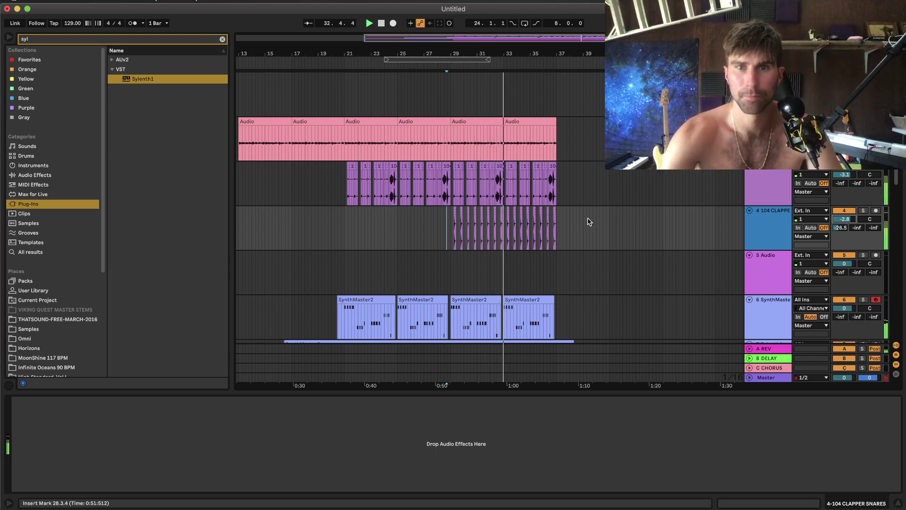
scroll(587, 219, "down", 10)
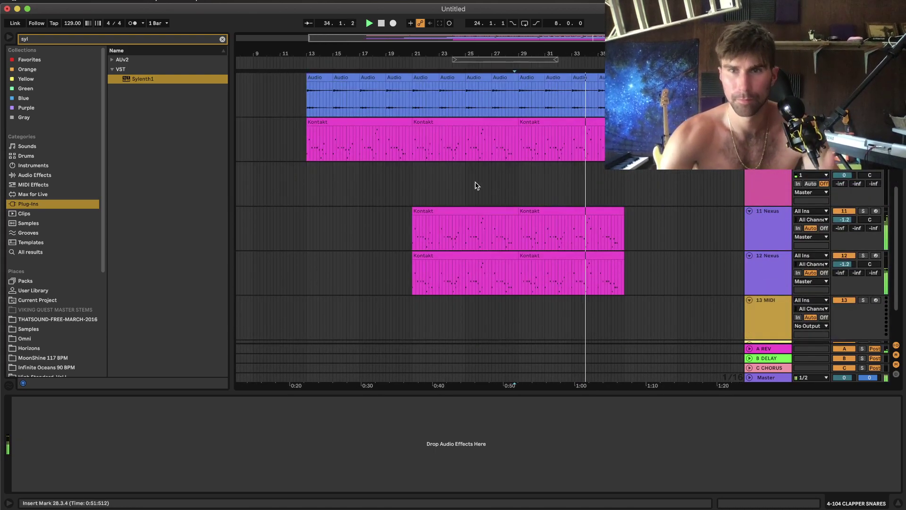
Copy the Kontakt clips spanning bars 21 to 37 from the 11 Nexus track onto the empty track 10 directly above.
left_click(409, 189)
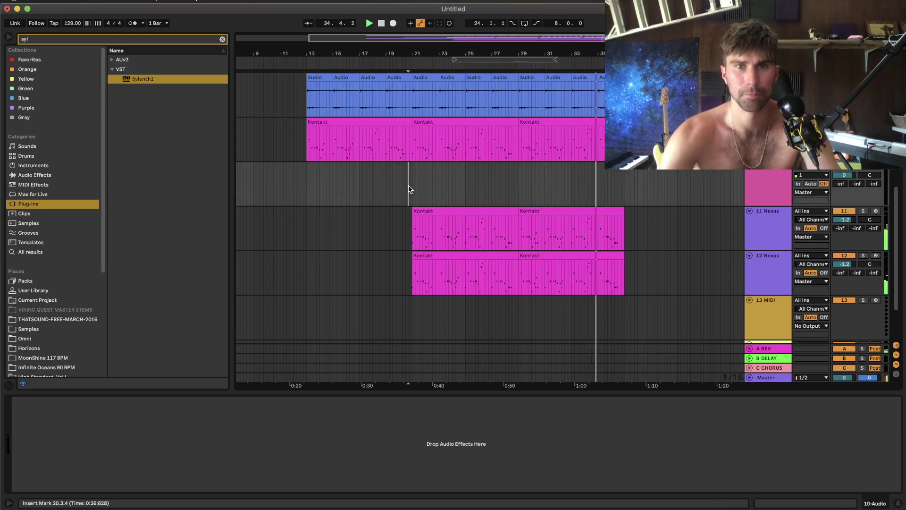
left_click(597, 210)
key("space")
key("space")
left_click(494, 211, "shift")
key("Up")
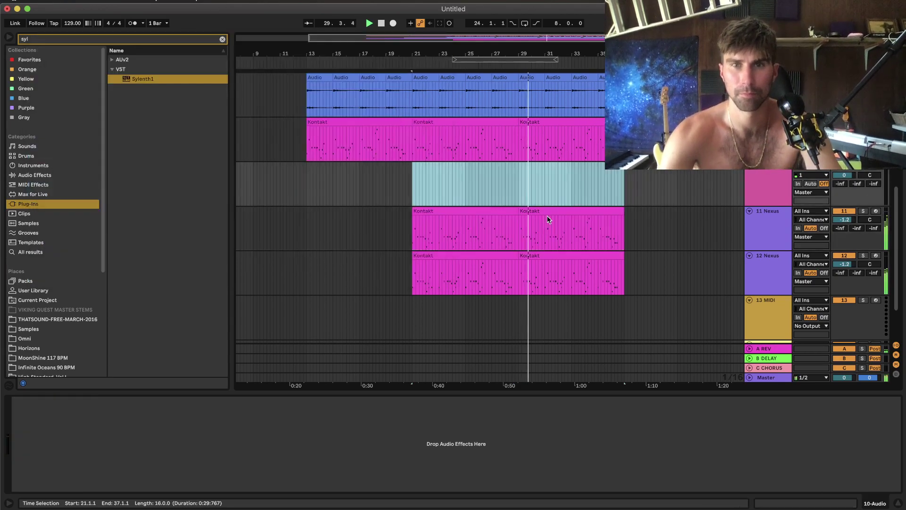
key("super+v")
Solo track 10, copy the Nexus instrument from track 11 onto it and play the section from bar 21.
left_click(863, 168)
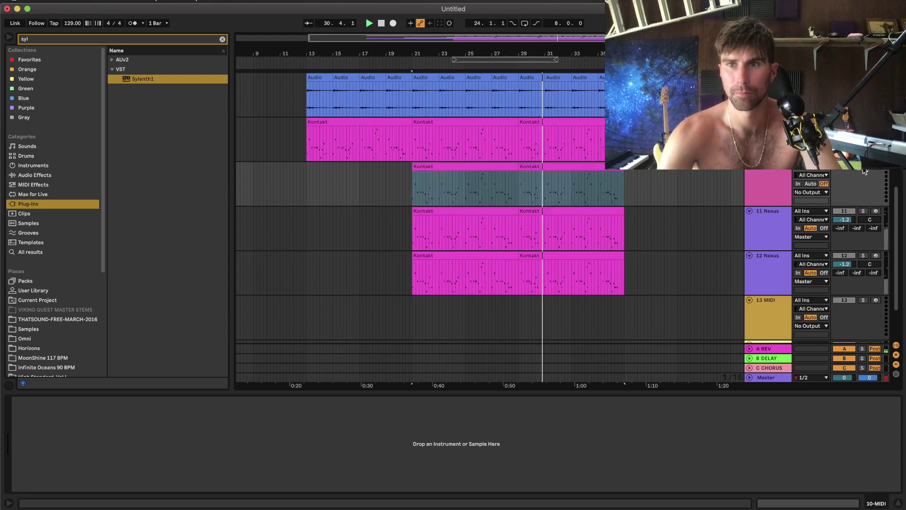
key("space")
left_click(783, 242)
left_click_drag(57, 397, 523, 234)
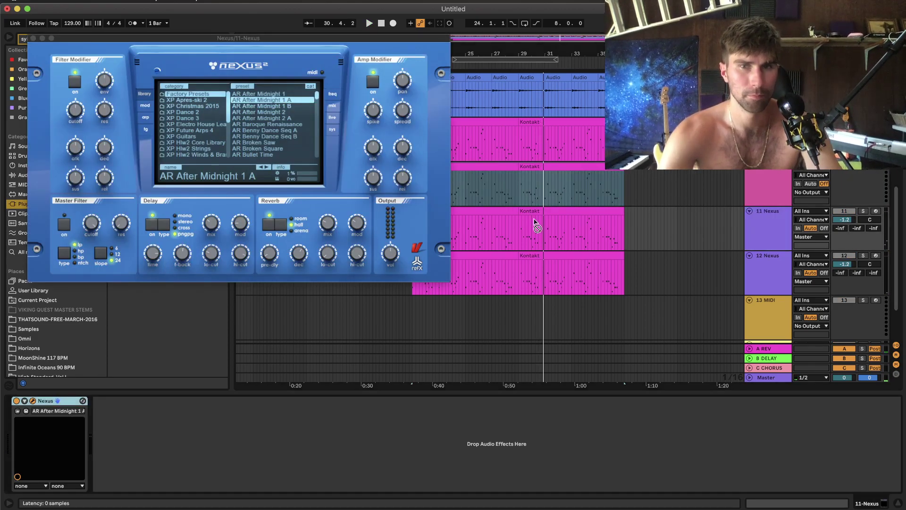
left_click_drag(598, 179, 761, 193)
key("space")
Transpose all notes of the copied Kontakt clips on track 10 up one octave and return to the instrument.
left_click(596, 164)
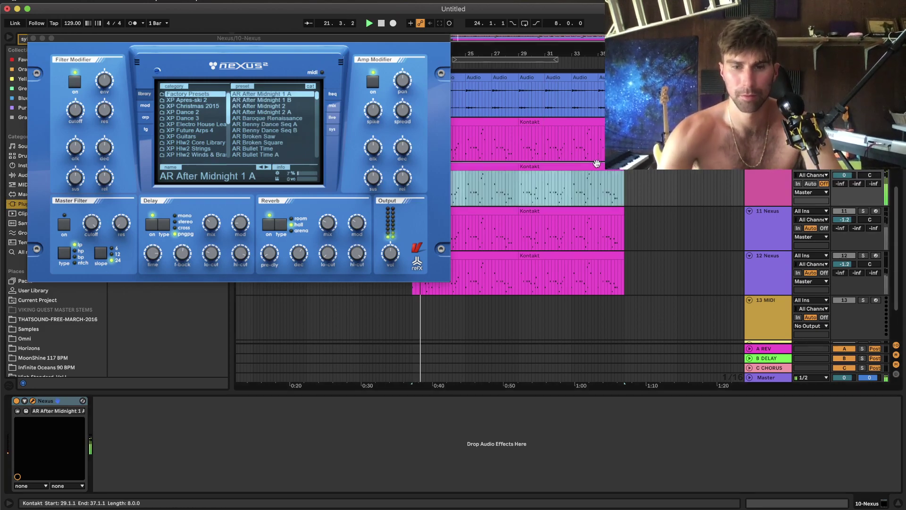
double_click(597, 163)
left_click(580, 310)
key("super+a")
key("shift+Up")
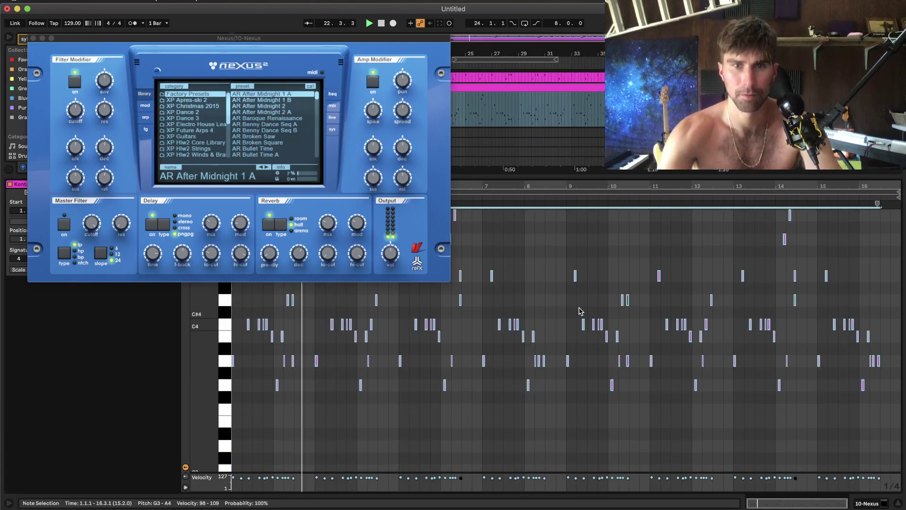
key("shift+Tab")
Load the LD Eurobuzzer 1 preset in track 10's Nexus and turn off the track's solo.
scroll(282, 137, "down", 20)
left_click(282, 137)
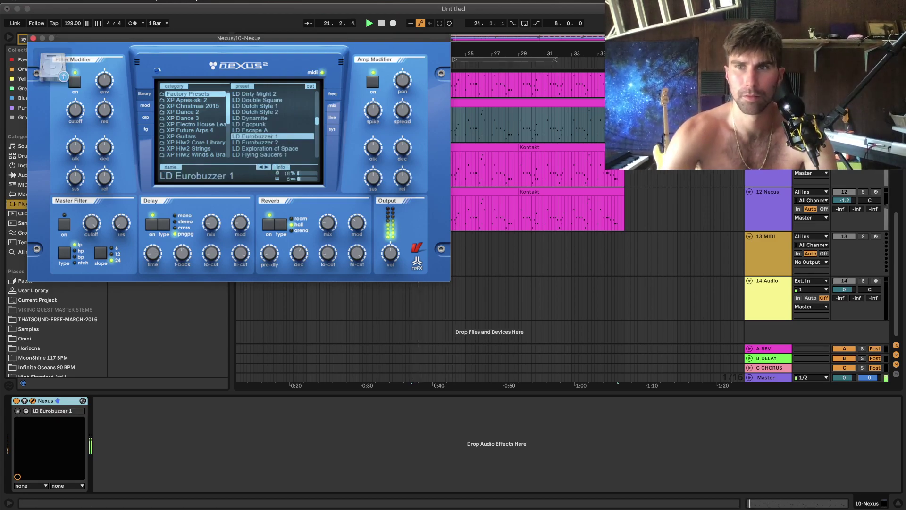
left_click(863, 102)
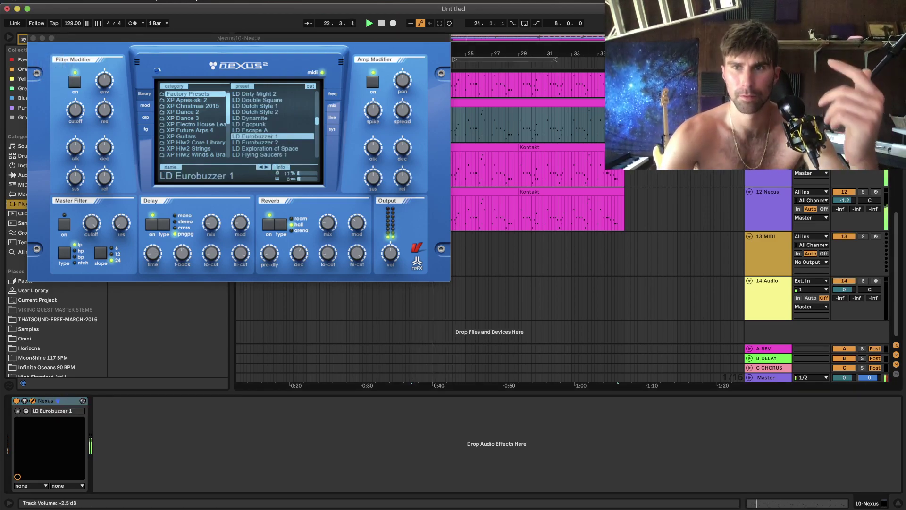
Audition track 10's Nexus lead presets one after another from LD Eurobuzzer 2 to LD German Trumpet 3 during playback.
left_click(266, 168)
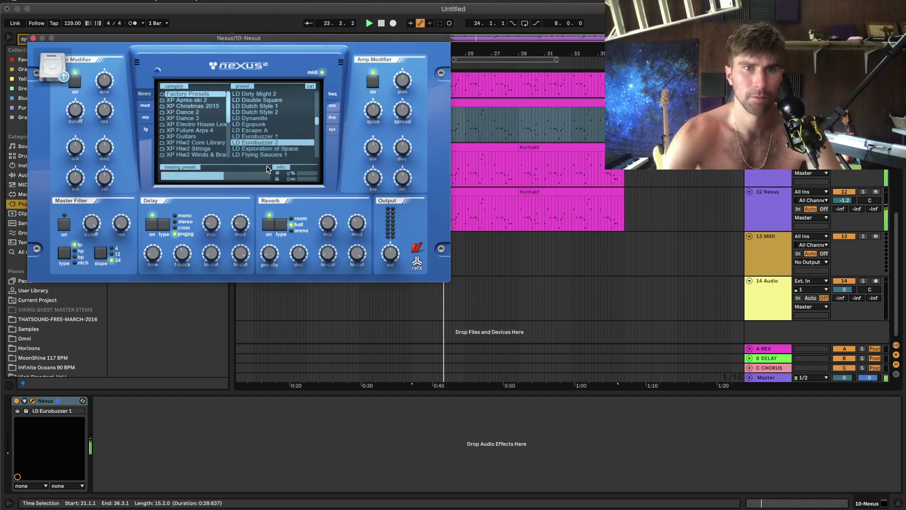
left_click(267, 168)
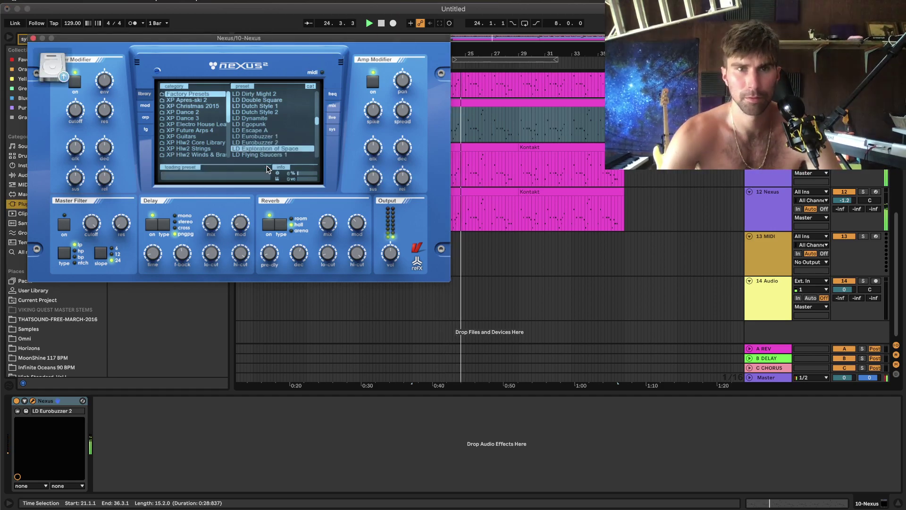
left_click(267, 167)
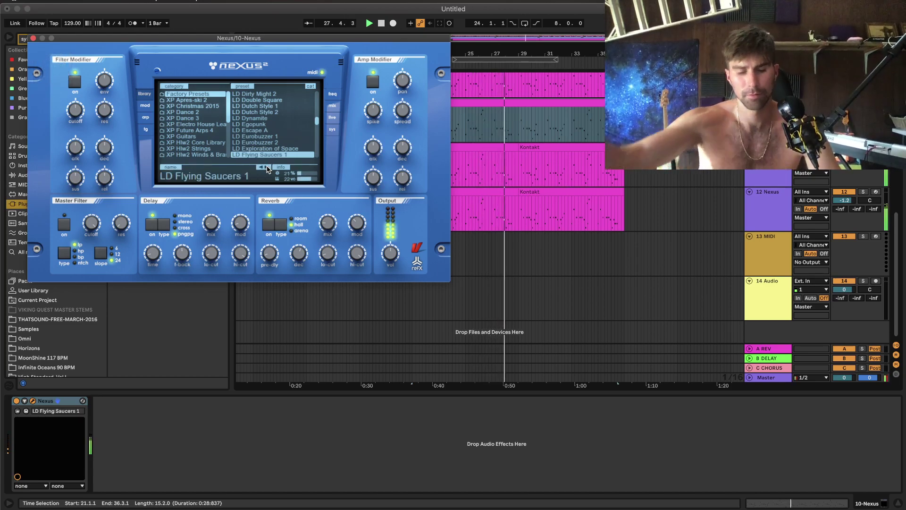
left_click(844, 112)
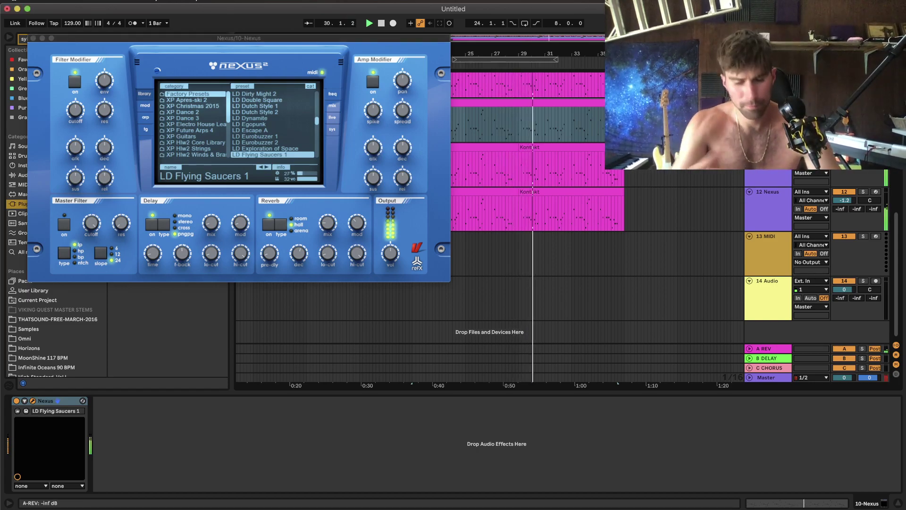
left_click(268, 165)
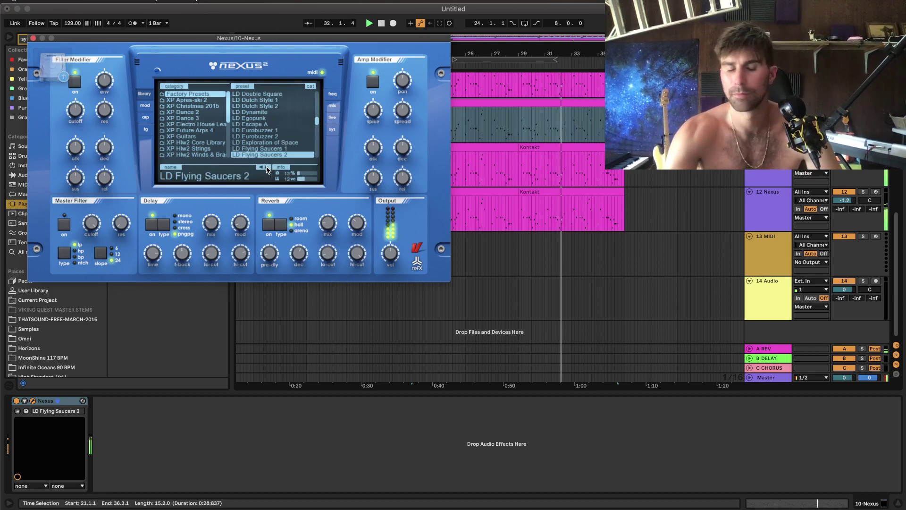
left_click(267, 167)
left_click(267, 167)
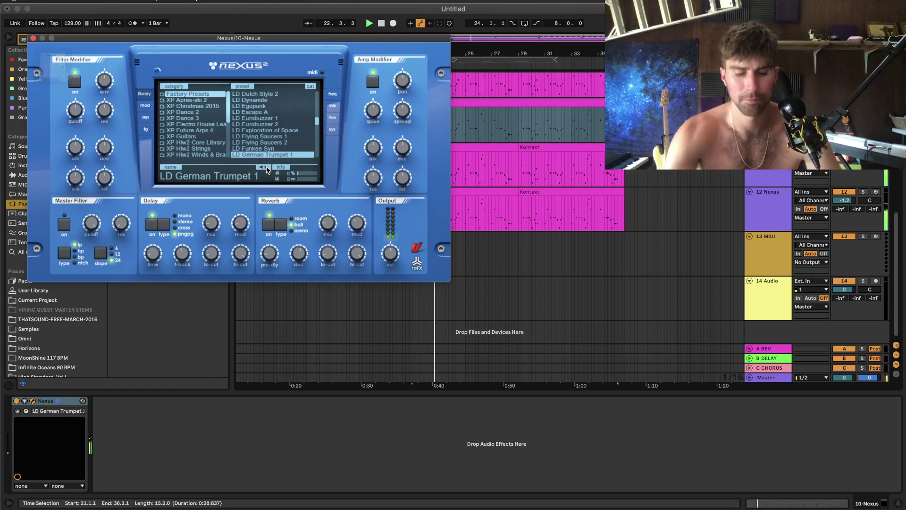
left_click(267, 168)
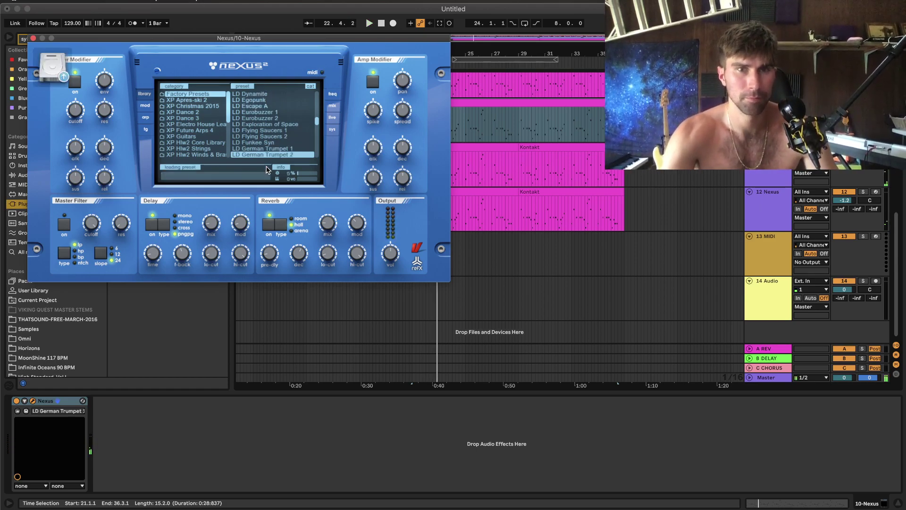
left_click(267, 167)
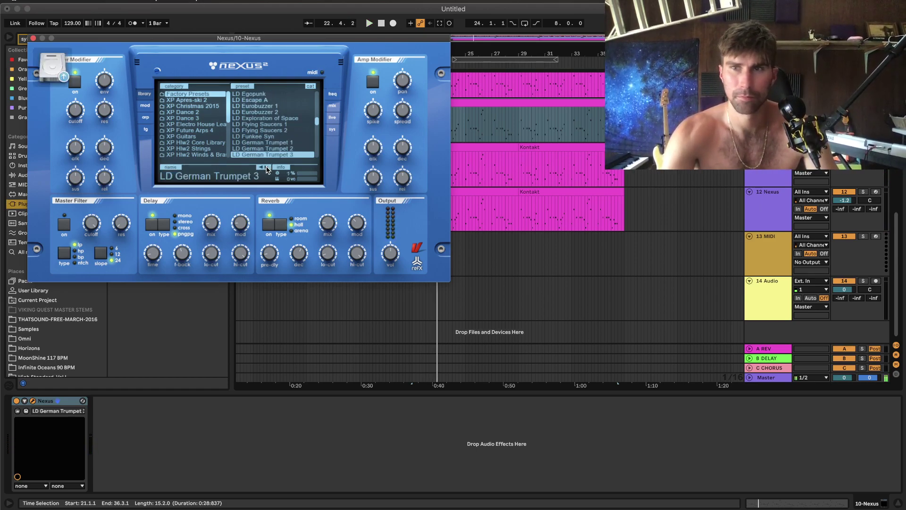
Load the LD Hands Up! 1 preset in track 10's Nexus, solo the track and play it from bar 21.
scroll(519, 212, "up", 6)
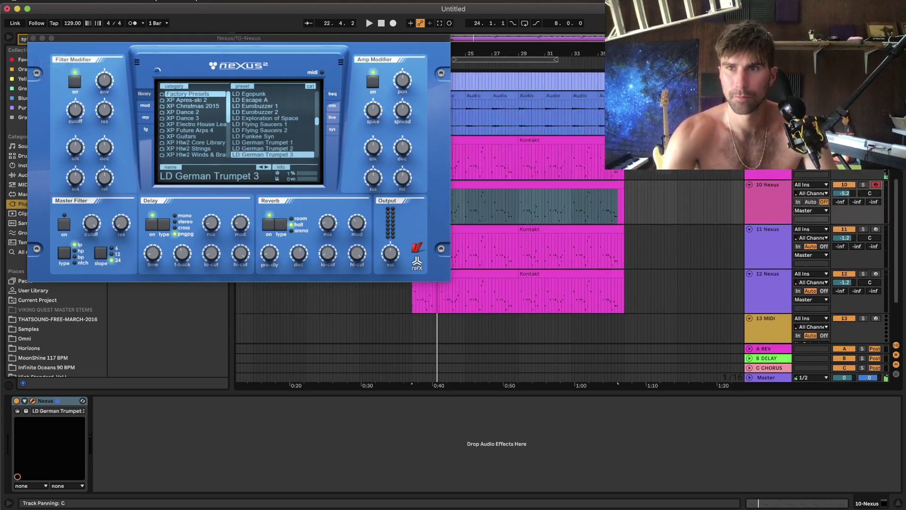
scroll(875, 200, "down", 4)
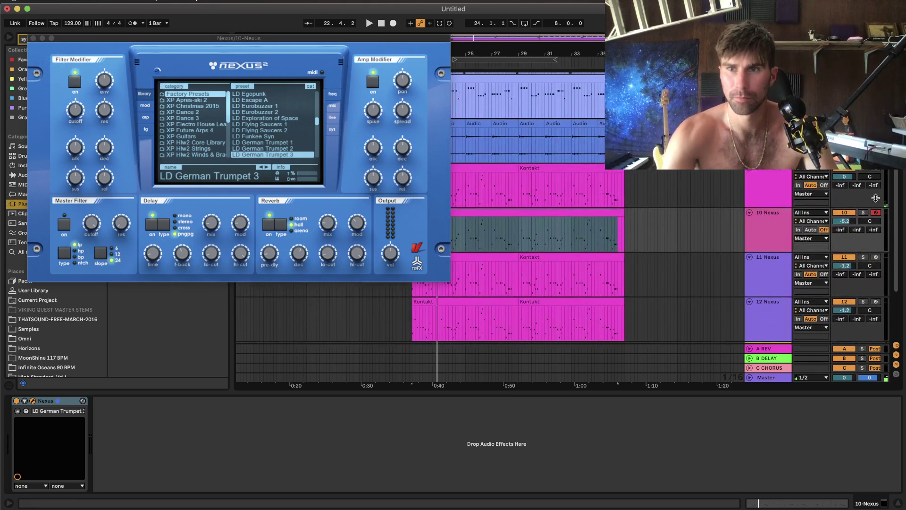
left_click(773, 231)
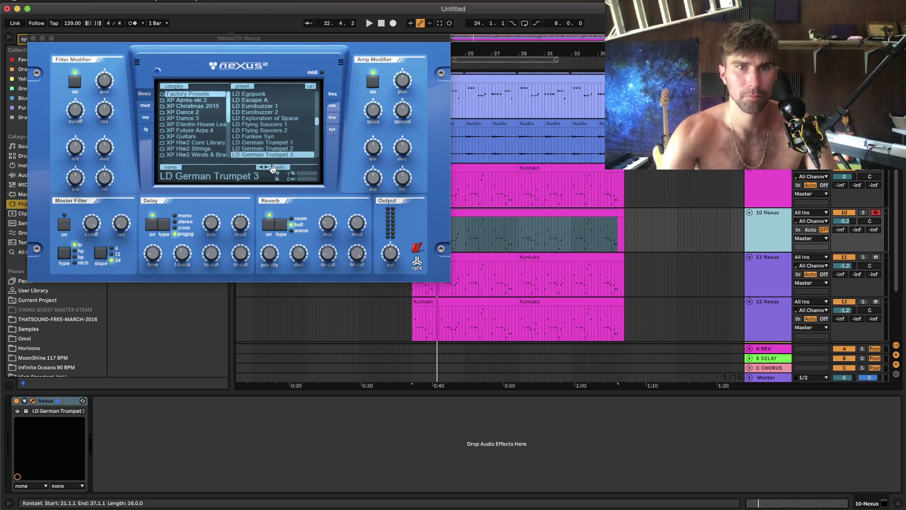
left_click(270, 167)
left_click(863, 213)
key("space")
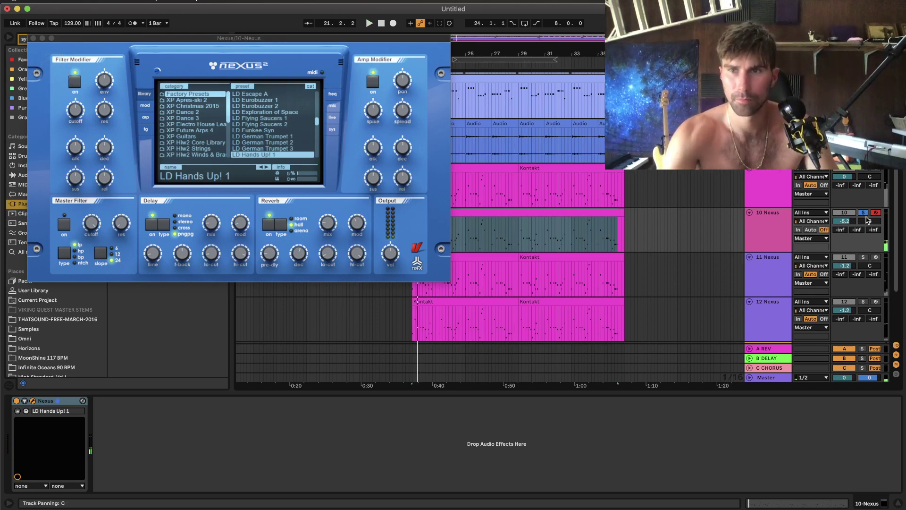
Insert a MIDI track directly below track 10 Nexus and load Sylenth1 on it.
scroll(866, 214, "up", 6)
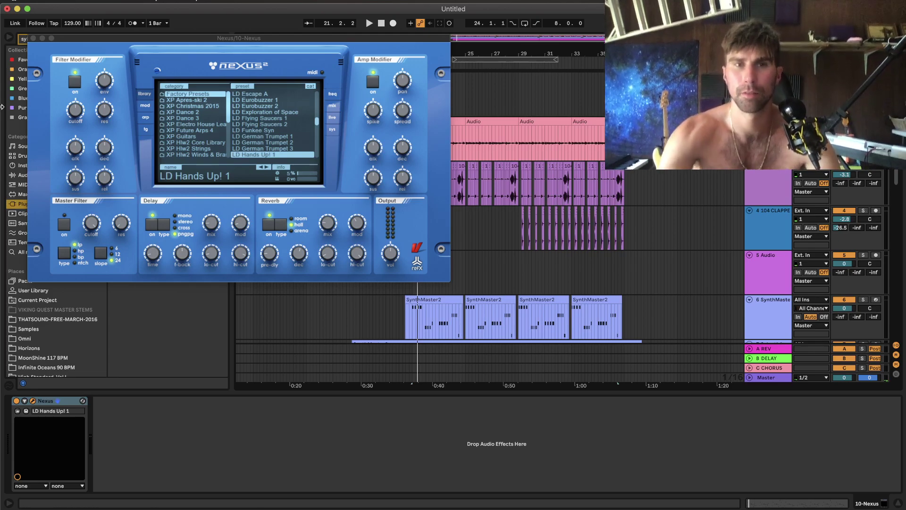
scroll(690, 241, "down", 8)
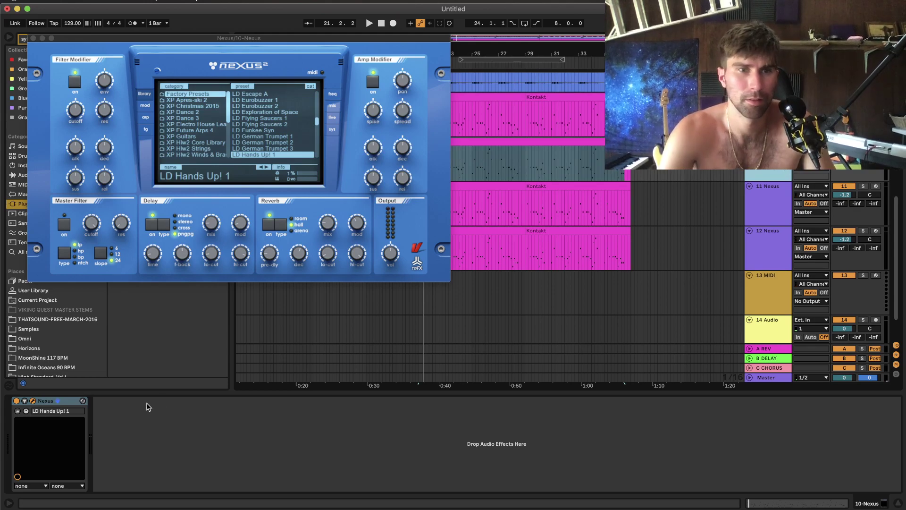
left_click(58, 401)
right_click(773, 173)
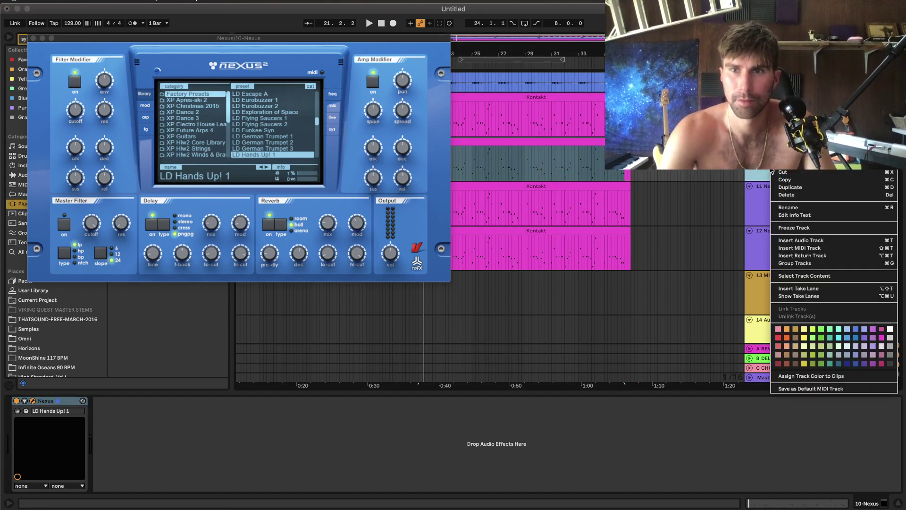
left_click(802, 247)
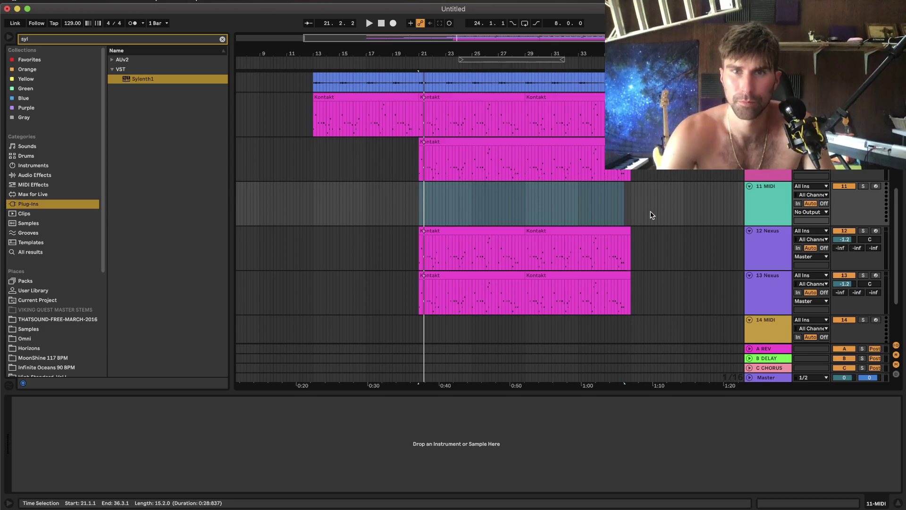
left_click_drag(135, 79, 471, 201)
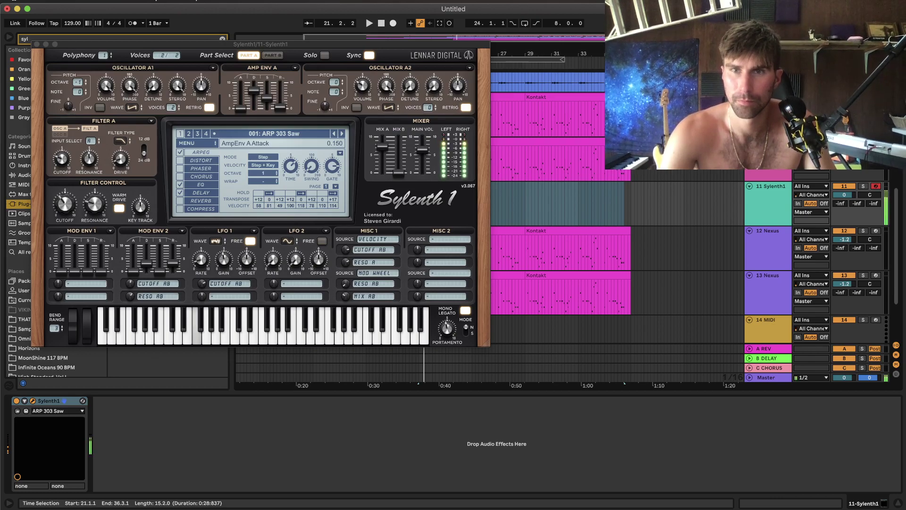
Close track 10's Nexus window and step through the lead presets of track 11's Sylenth1 from LD Cosmic to LD Discopolis.
left_click(566, 142)
scroll(566, 151, "left", 2)
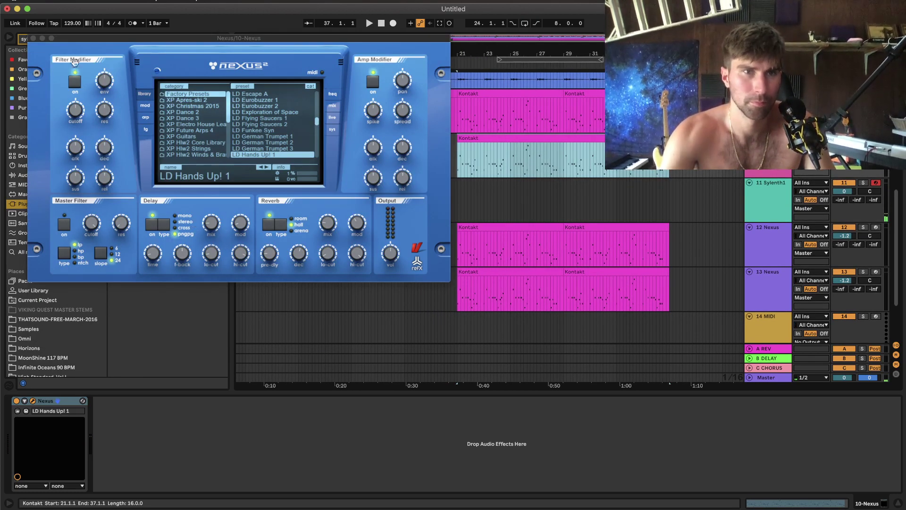
left_click(33, 37)
left_click(761, 201)
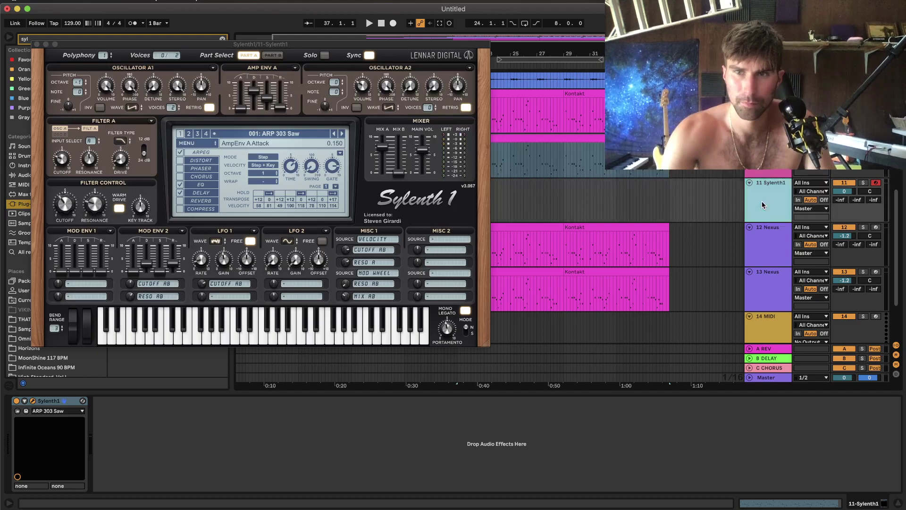
left_click(301, 137)
left_click(341, 245)
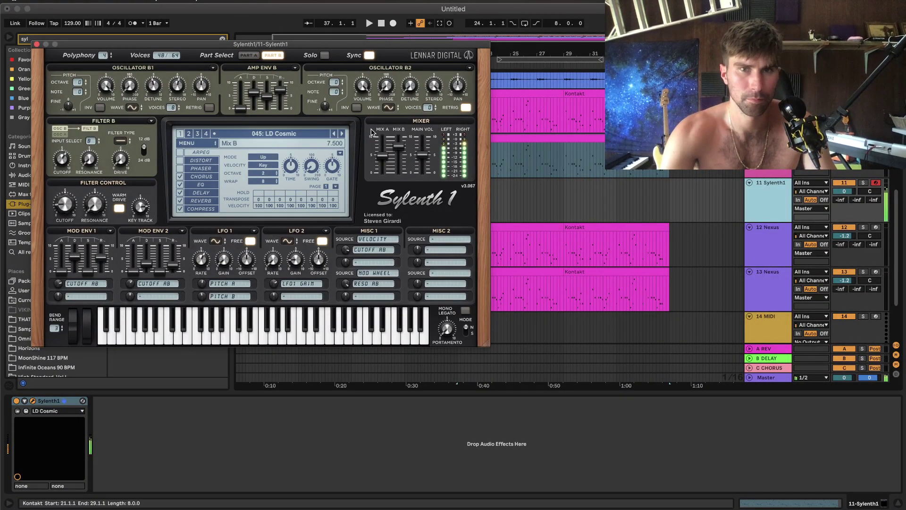
left_click(342, 134)
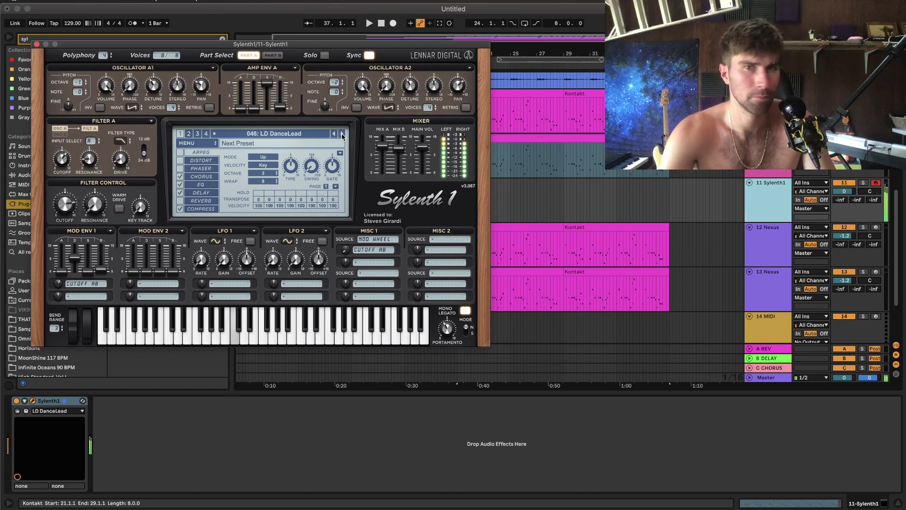
left_click(342, 134)
left_click(342, 134)
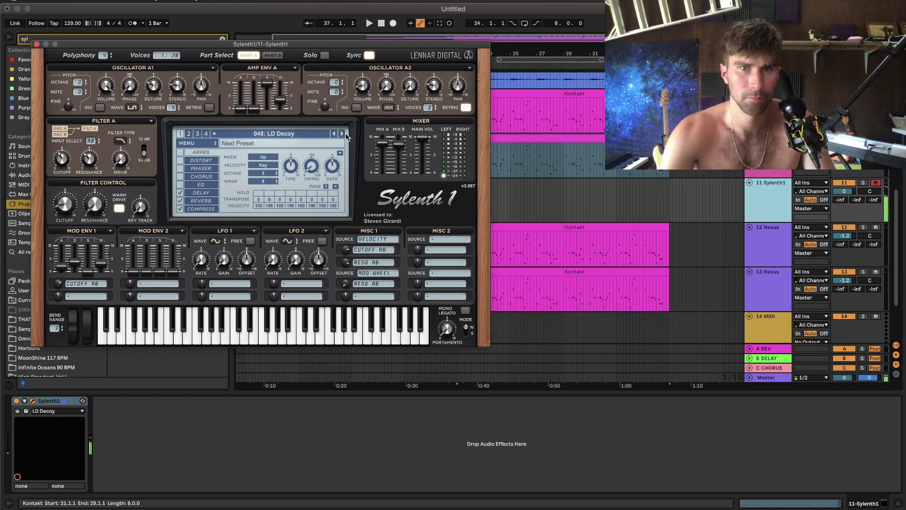
left_click(341, 134)
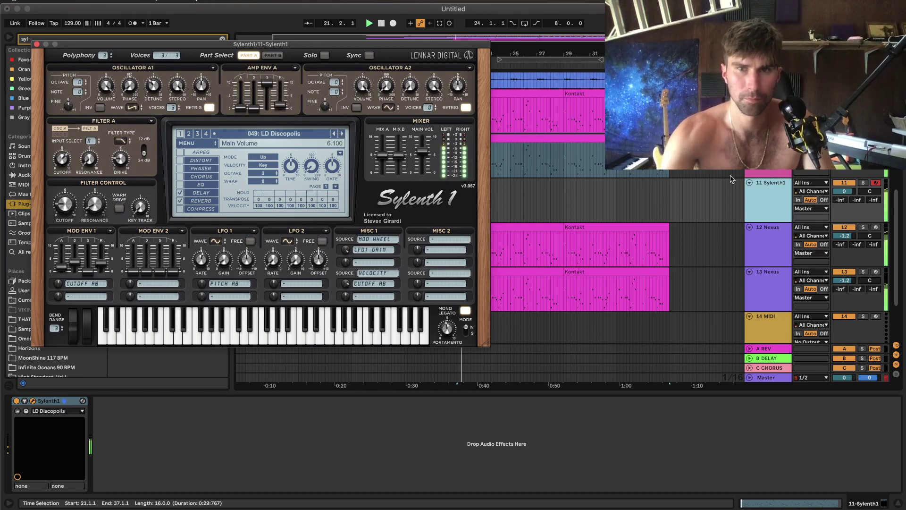
Lower the Sylenth1 track's volume to -4.8 dB during playback and replay the section from bar 21.
left_click(842, 191)
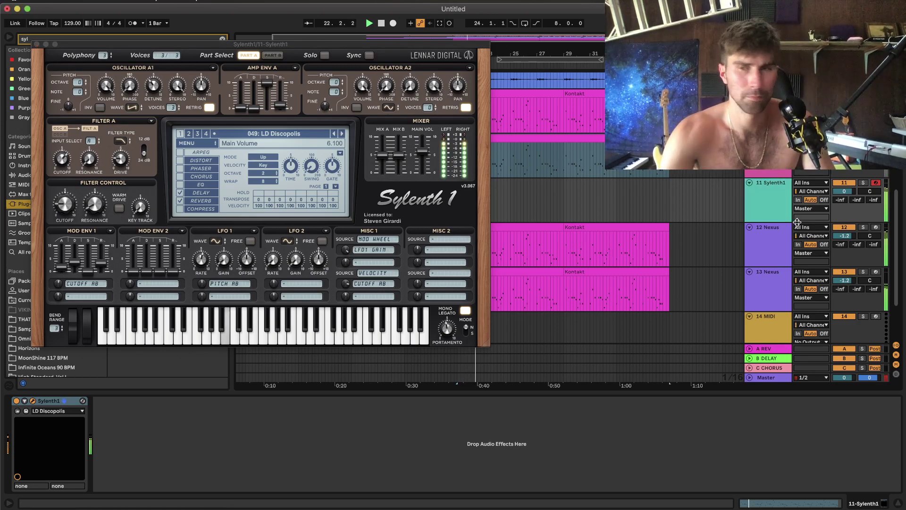
left_click_drag(849, 194, 849, 208)
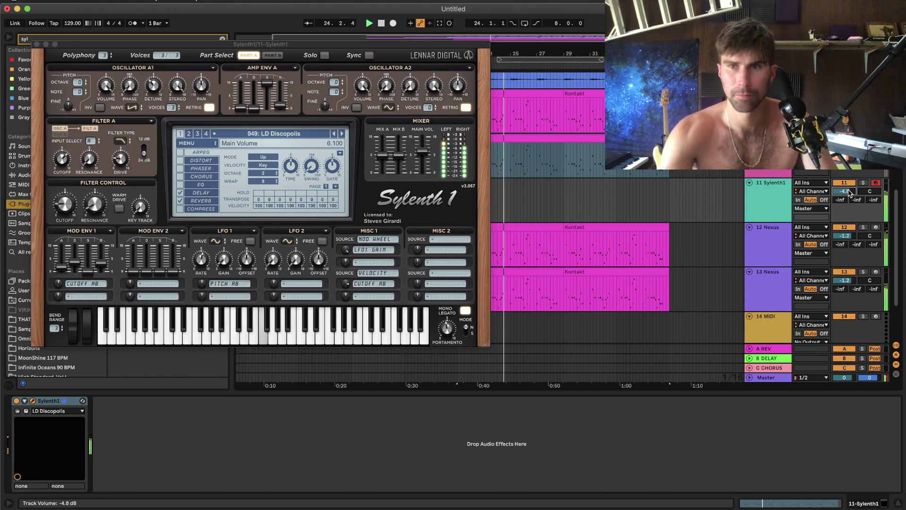
key("space")
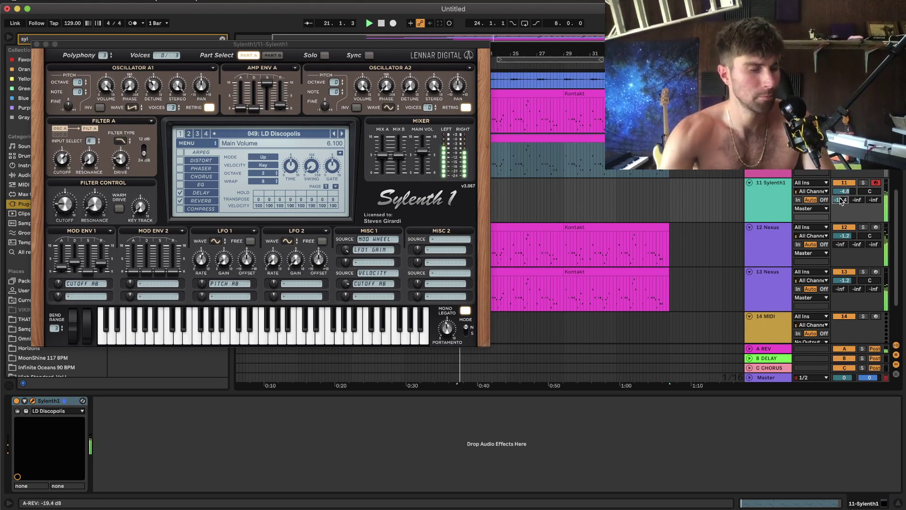
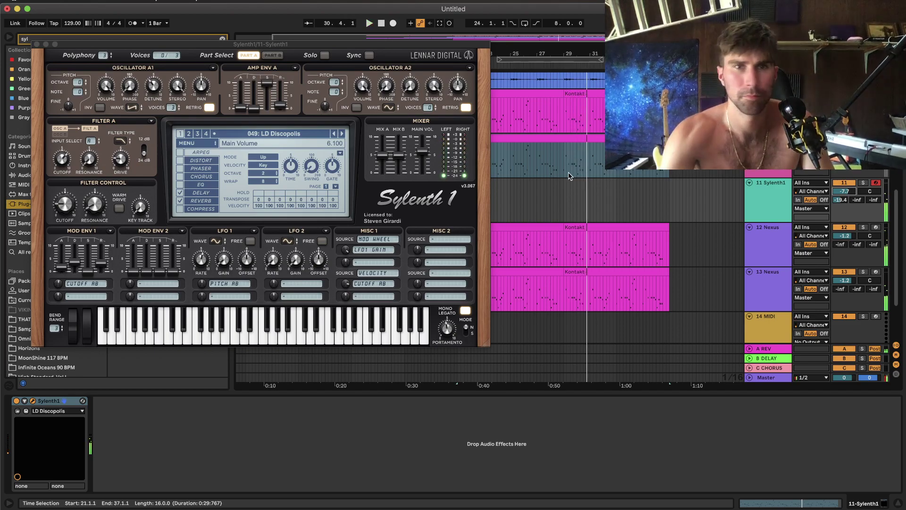
Close the Sylenth1 window and play from bar 21 to audition the parts on the other tracks.
left_click(36, 44)
key("space")
key("space")
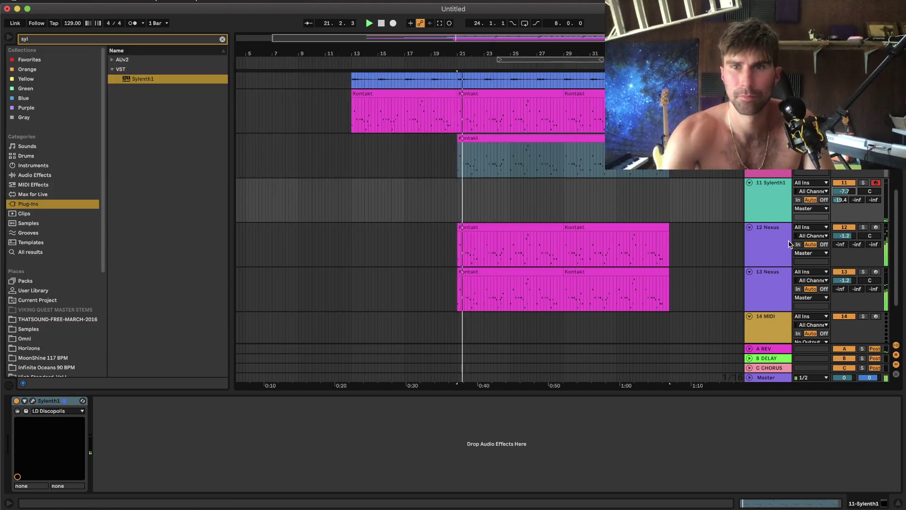
scroll(860, 215, "up", 2)
scroll(869, 216, "down", 1)
scroll(862, 184, "down", 5)
key("space")
key("space")
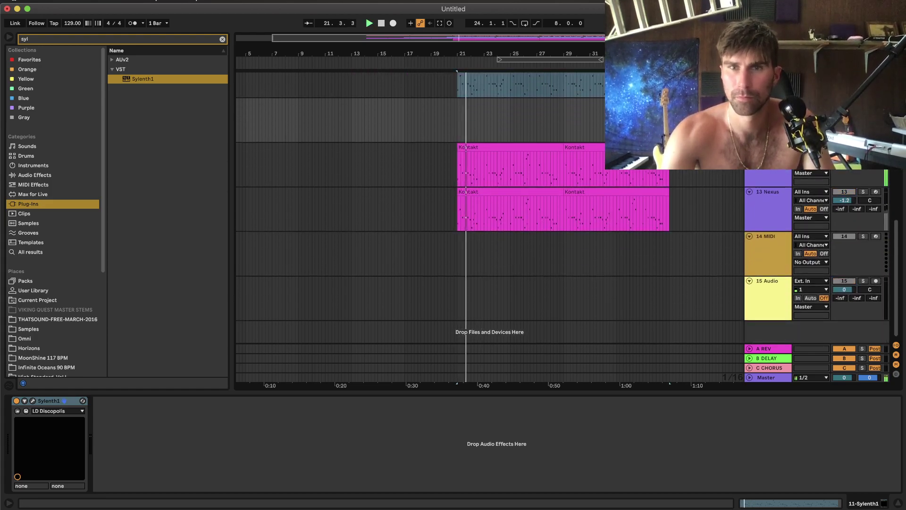
scroll(862, 185, "up", 5)
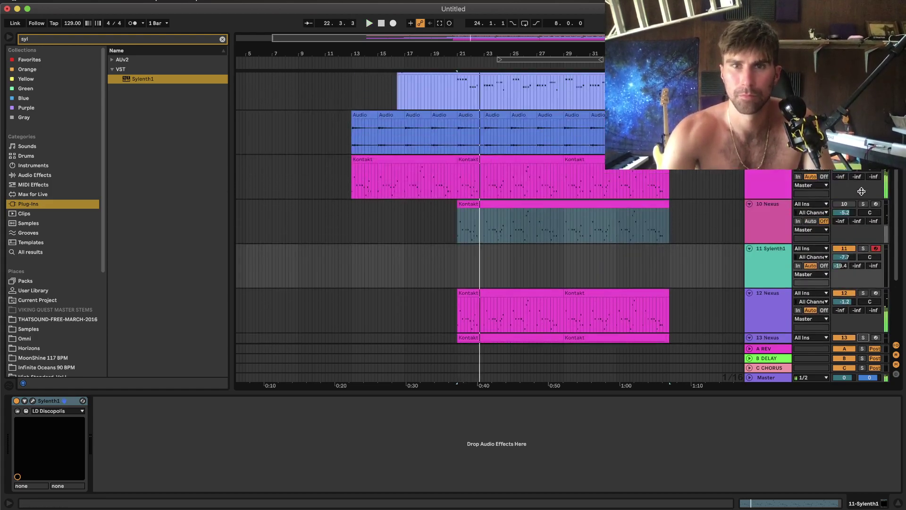
key("space")
key("space")
left_click(863, 165)
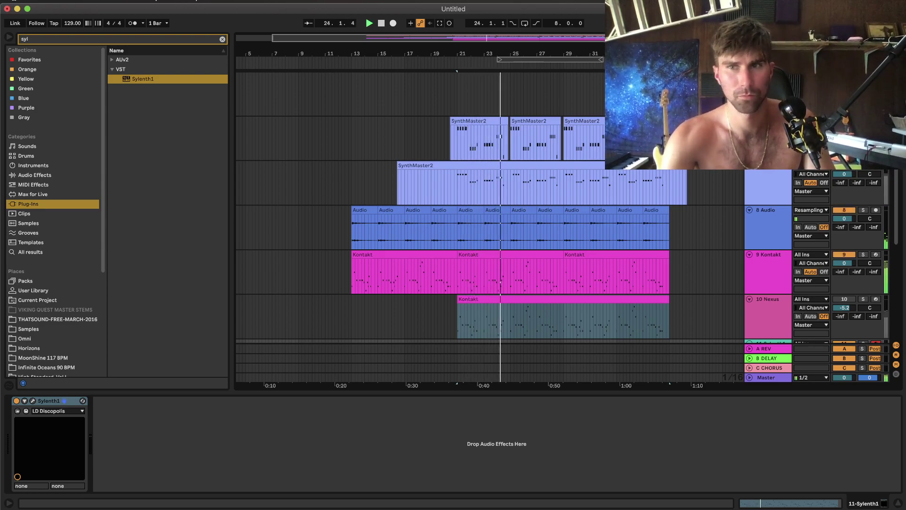
Stop playback and delete all the SynthMaster2 clips on track 6 between bars 11 and 38.
key("space")
left_click_drag(691, 135, 335, 136)
key("Delete")
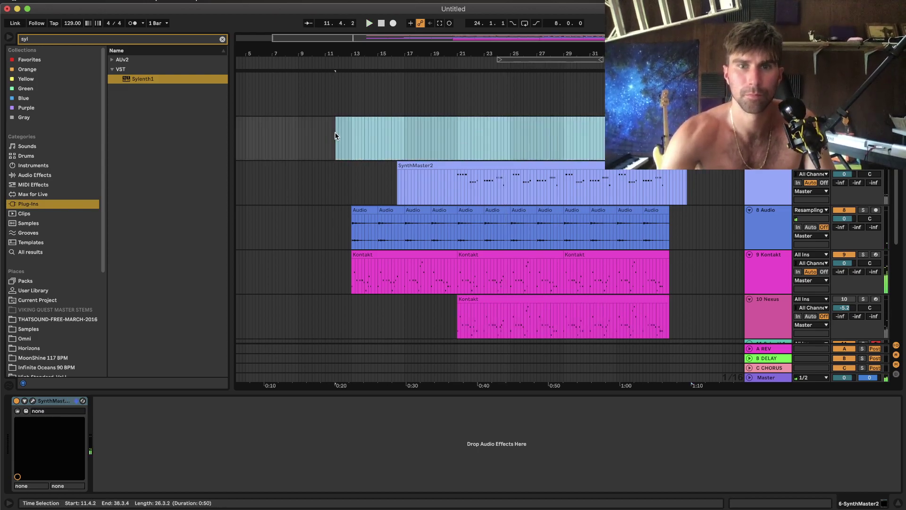
scroll(335, 135, "down", 2)
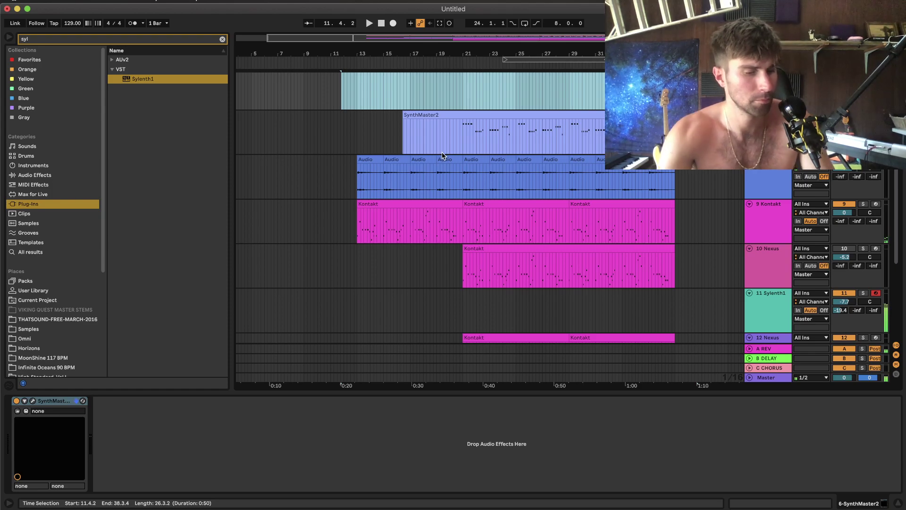
Set the arrangement's fixed grid to 1 bar and record a Sylenth1 melody on track 11 from bar 13 to bar 16.
scroll(536, 200, "down", 2)
right_click(481, 255)
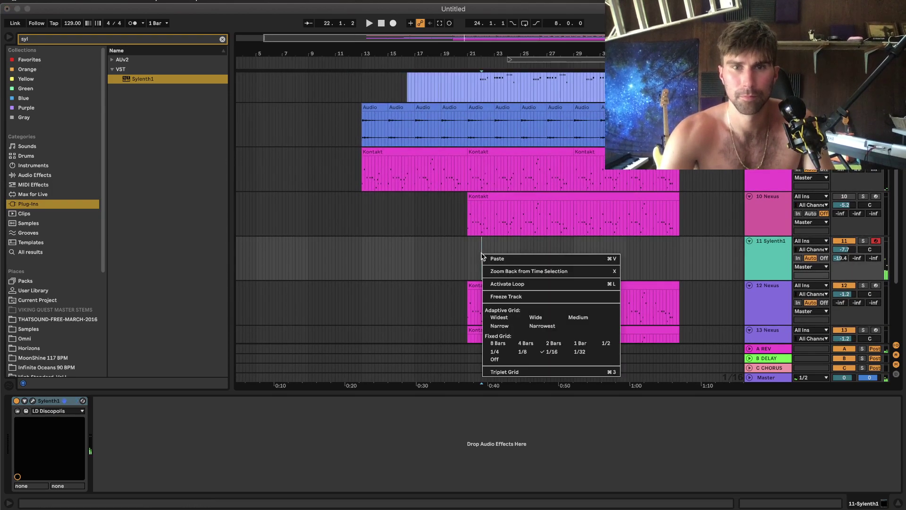
left_click(580, 344)
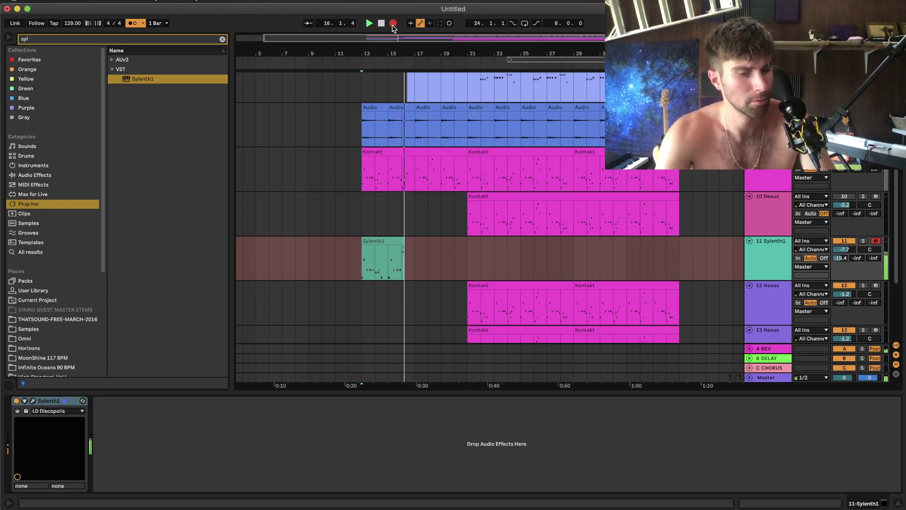
key("space")
Consolidate the recorded Sylenth1 melody into a four-bar clip from bar 13 to bar 17.
left_click(395, 243)
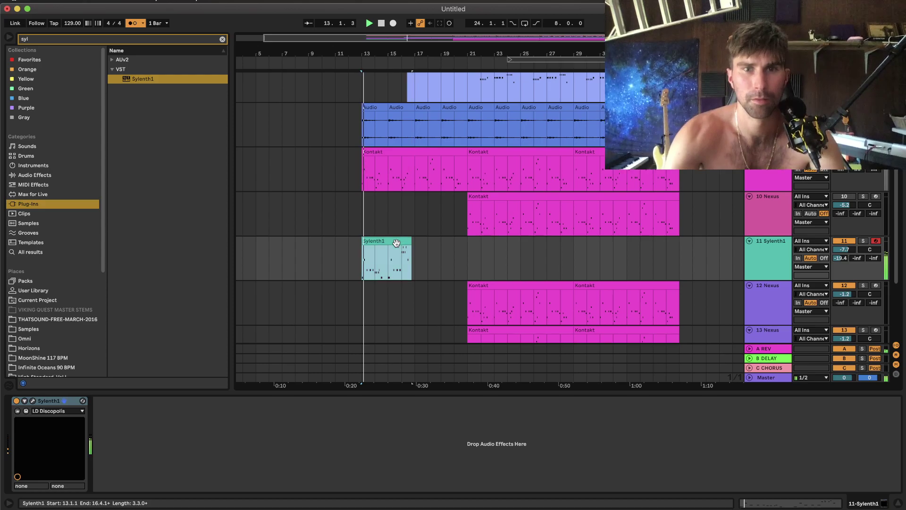
double_click(396, 243)
left_click(401, 287)
left_click_drag(322, 327, 333, 327)
left_click_drag(415, 114, 359, 115)
key("super+j")
Quantize all notes in the four-bar Sylenth1 clip and play it back.
left_click(308, 285)
key("super+a")
key("super+u")
key("space")
left_click(307, 285)
key("space")
Try shortening the clip's opening A2, E3 and C3 notes to about a sixteenth each.
left_click_drag(251, 414, 242, 413)
key("space")
left_click_drag(279, 327, 278, 327)
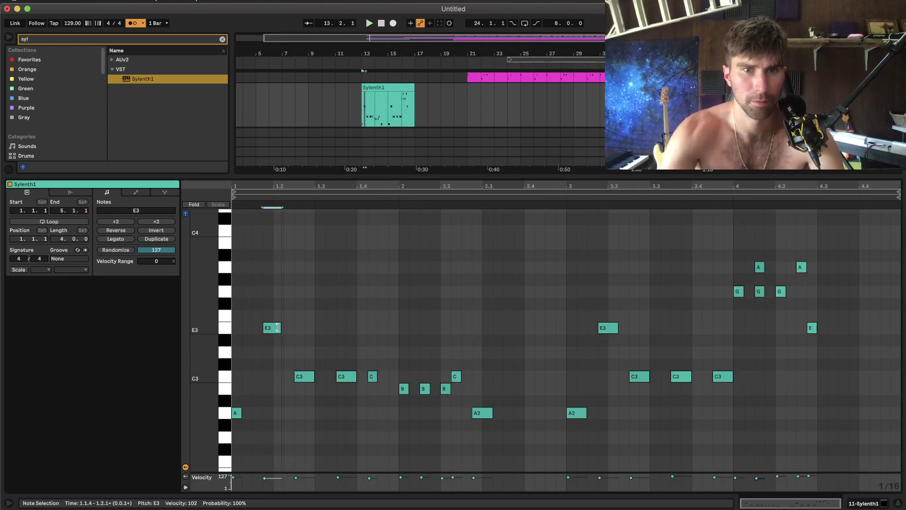
left_click(313, 376)
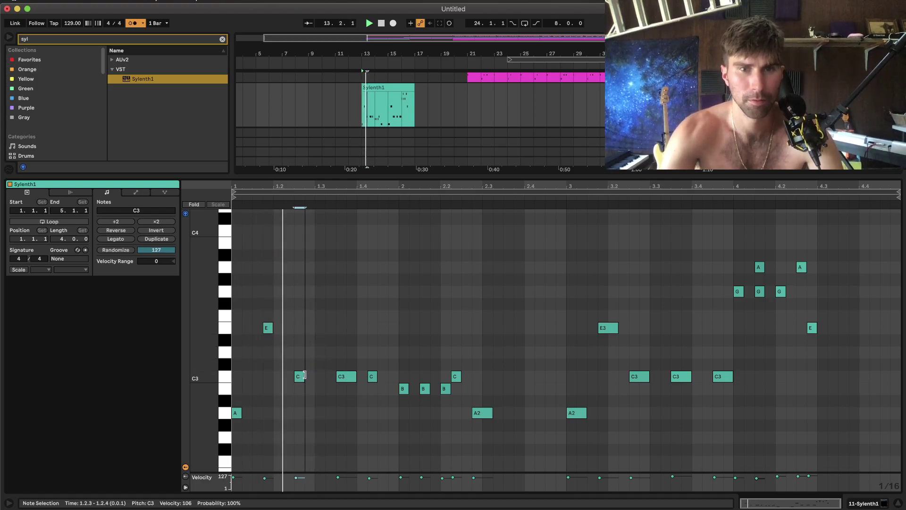
Lengthen the opening A2 to reach the E3, extend the E3, and make the C3 before bar 2 span 1.4.3 to 2.1.1.
left_click_drag(238, 414, 248, 414)
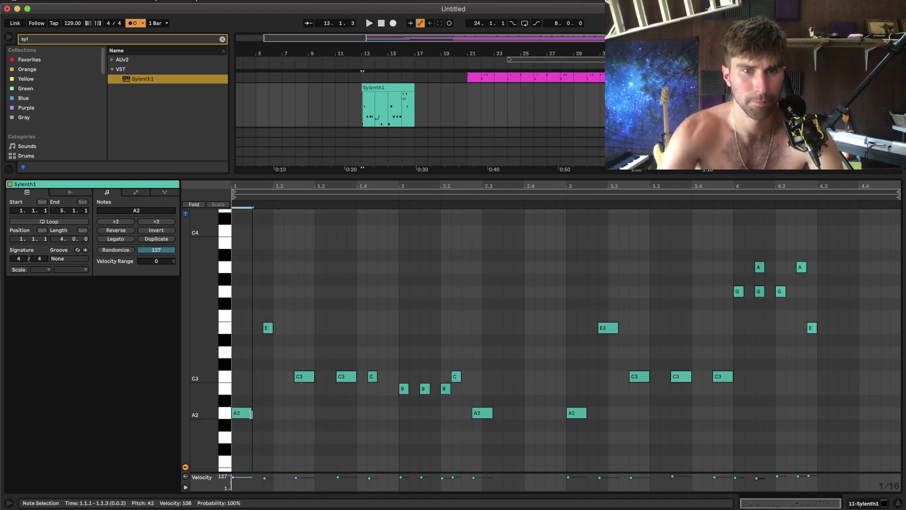
left_click_drag(273, 328, 281, 332)
left_click_drag(251, 413, 264, 414)
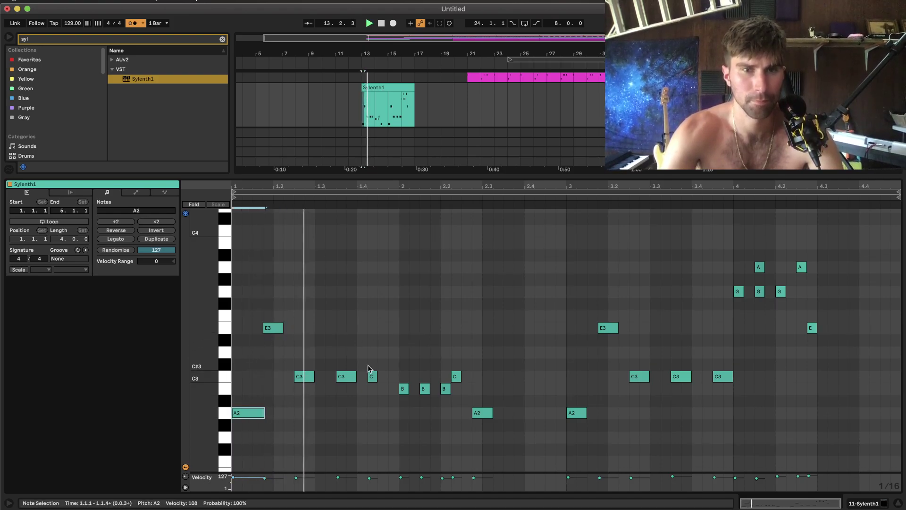
left_click_drag(374, 378, 383, 379)
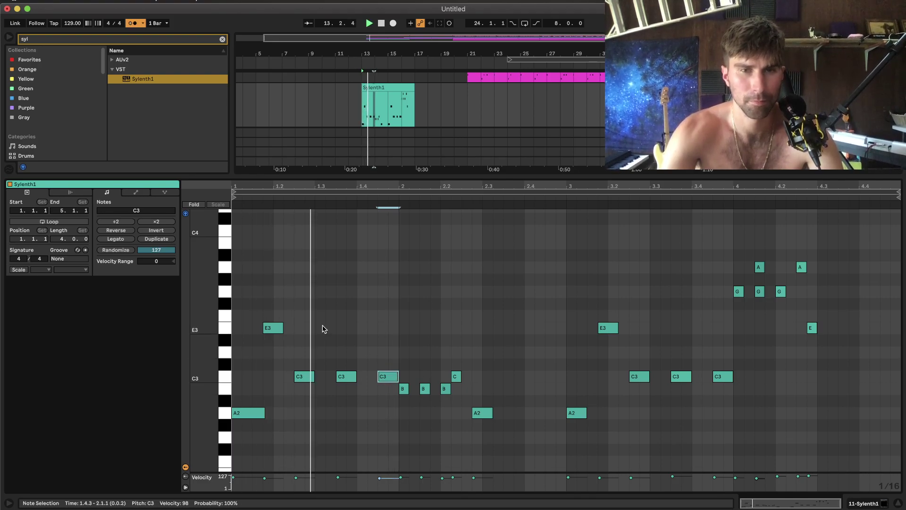
Shorten the first E3 slightly and transpose all the clip's notes up one octave.
left_click(281, 329)
left_click_drag(282, 332, 276, 332)
left_click(367, 330)
key("ctrl+a")
key("shift+Up")
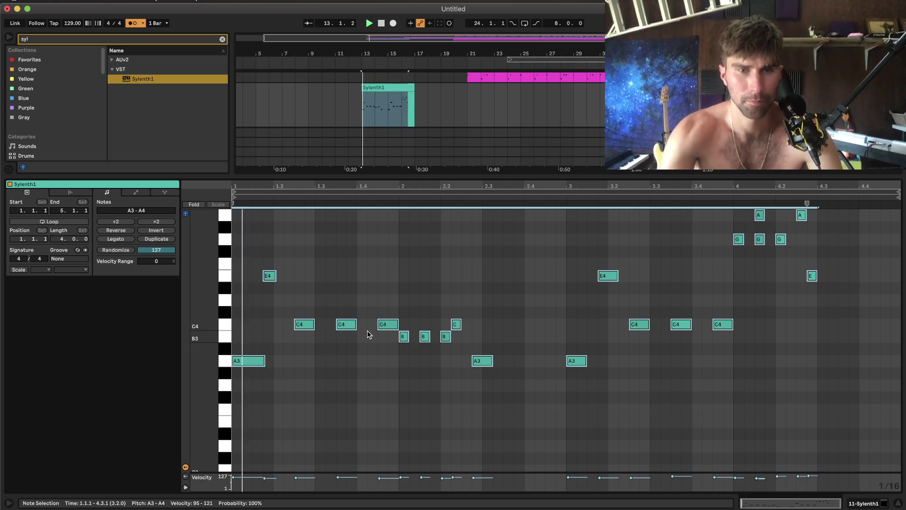
Lengthen the B3 at 2.2.1 slightly and stretch the following C4 to end at about 2.2.4.
scroll(349, 334, "up", 3)
left_click(359, 333)
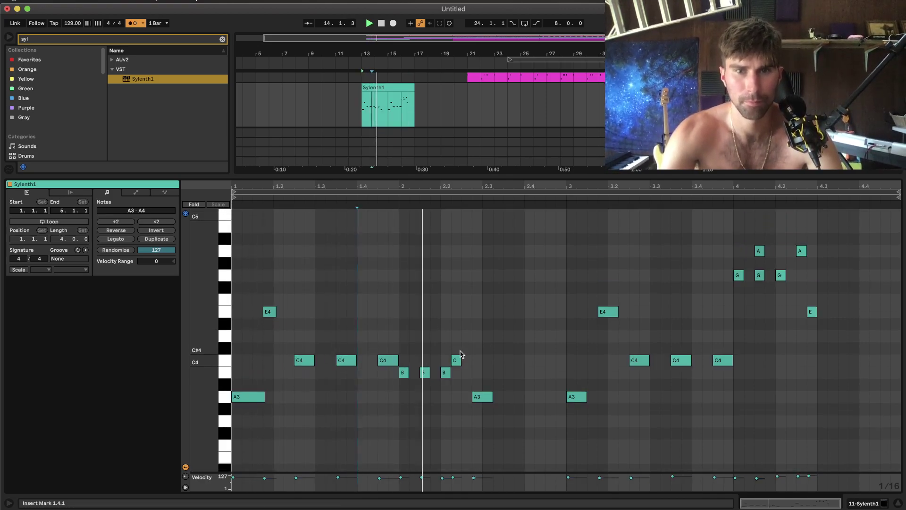
left_click_drag(450, 373, 450, 373)
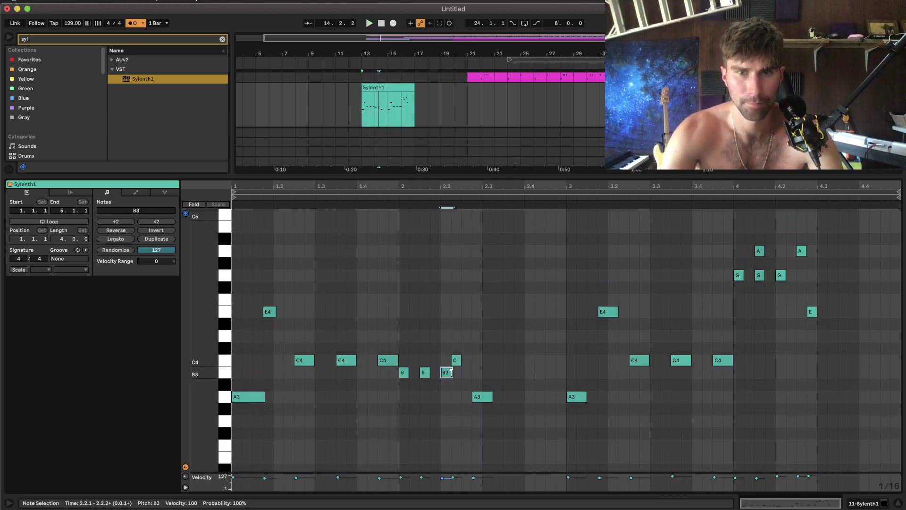
key("space")
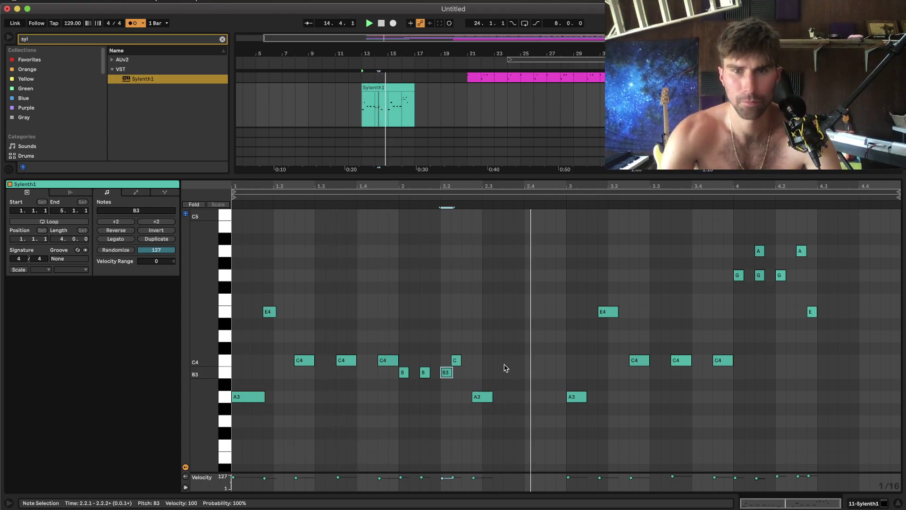
left_click(459, 362)
left_click_drag(460, 360, 472, 360)
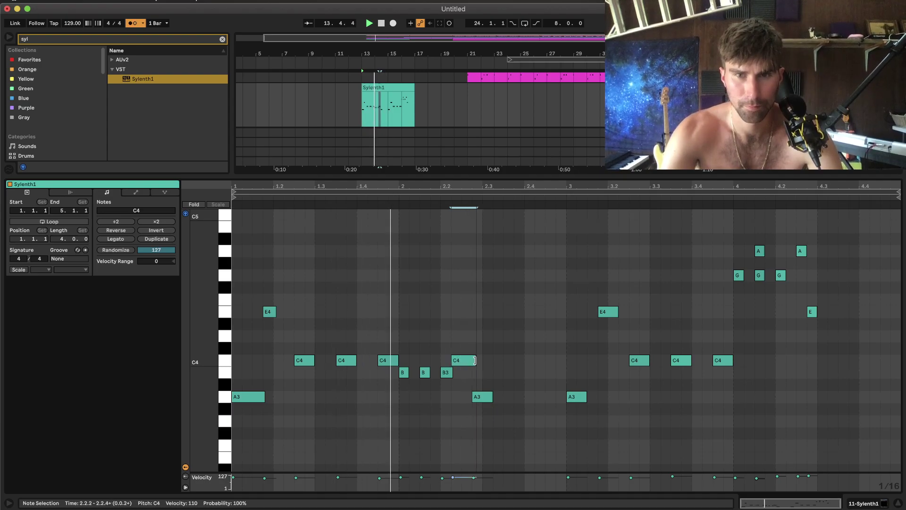
scroll(583, 375, "up", 1)
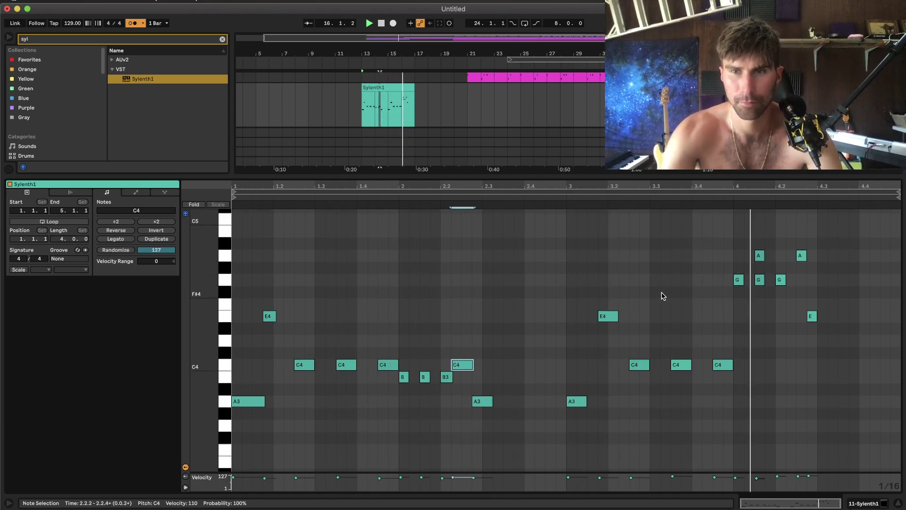
Lengthen the A3 at bar 3 to reach the E4 at 3.1.4 and replay the phrase.
left_click(552, 202)
key("space")
left_click_drag(586, 400, 597, 400)
key("space")
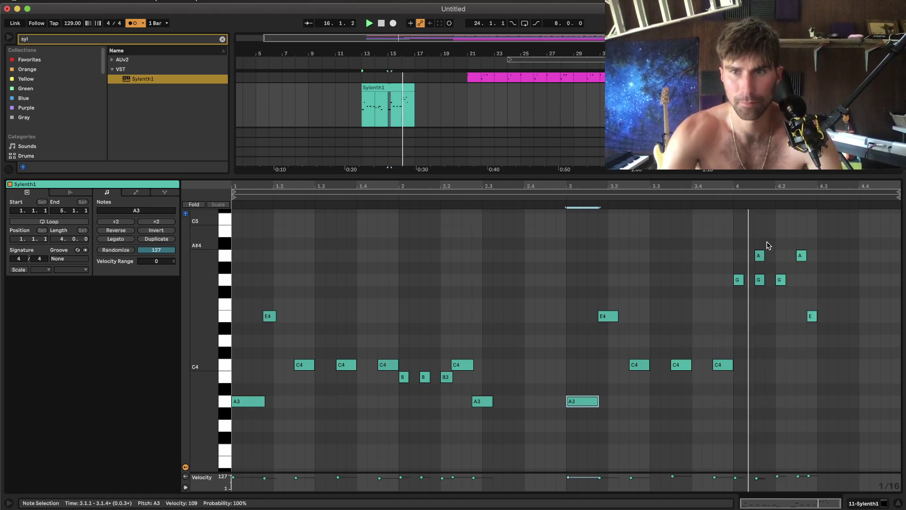
Move the A4 at 4.1.3 down onto G4, replay bar 4 and close the note editor.
left_click(759, 280)
key("space")
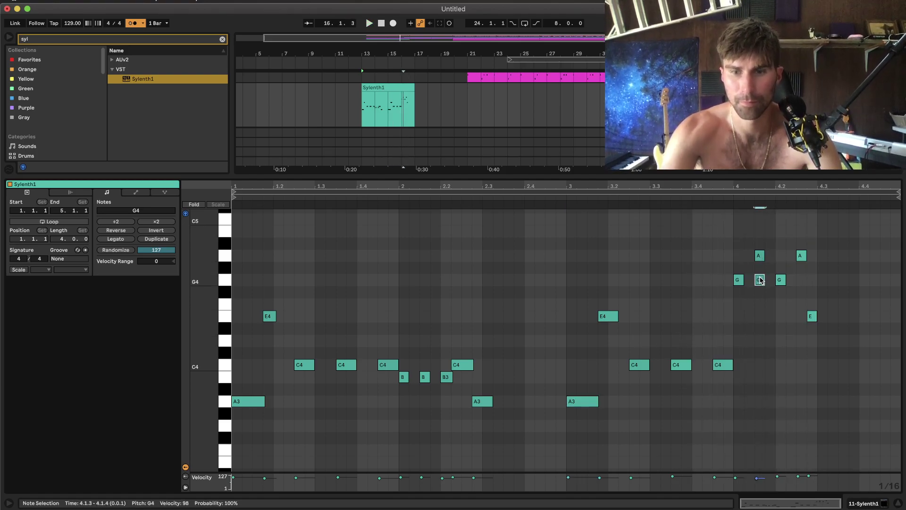
left_click(724, 199)
key("space")
left_click_drag(759, 258, 759, 283)
key("space")
left_click(732, 203)
key("space")
key("space")
key("shift+Tab")
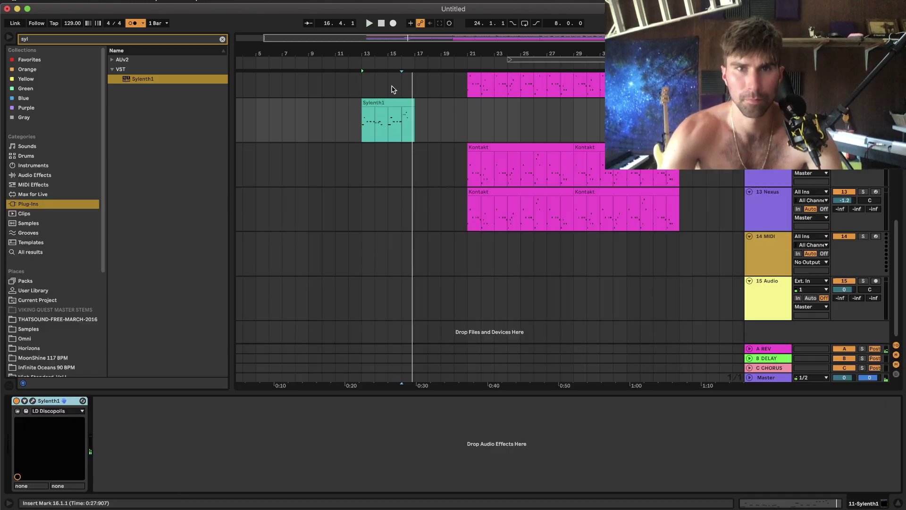
Duplicate the four-bar Sylenth1 clip and consolidate both copies into one eight-bar clip from bar 13 to 21.
left_click(392, 103)
scroll(393, 103, "up", 5)
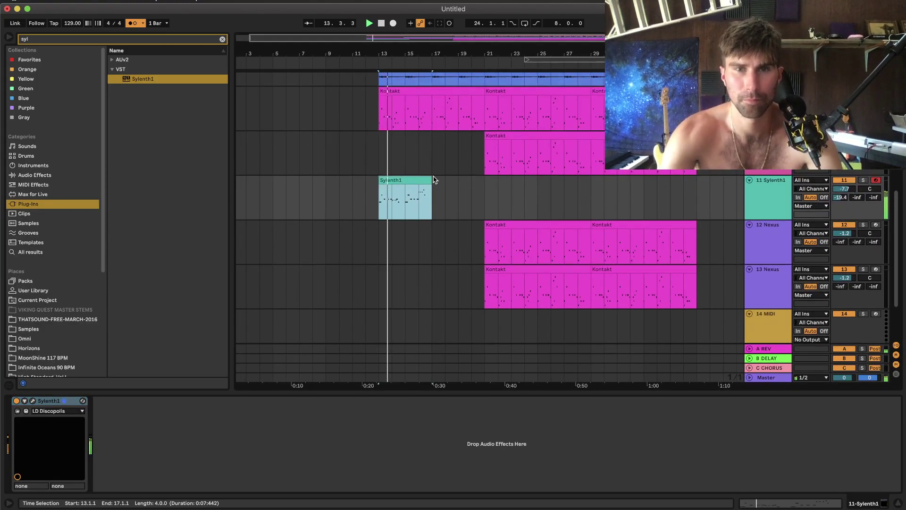
key("super+d")
key("super+j")
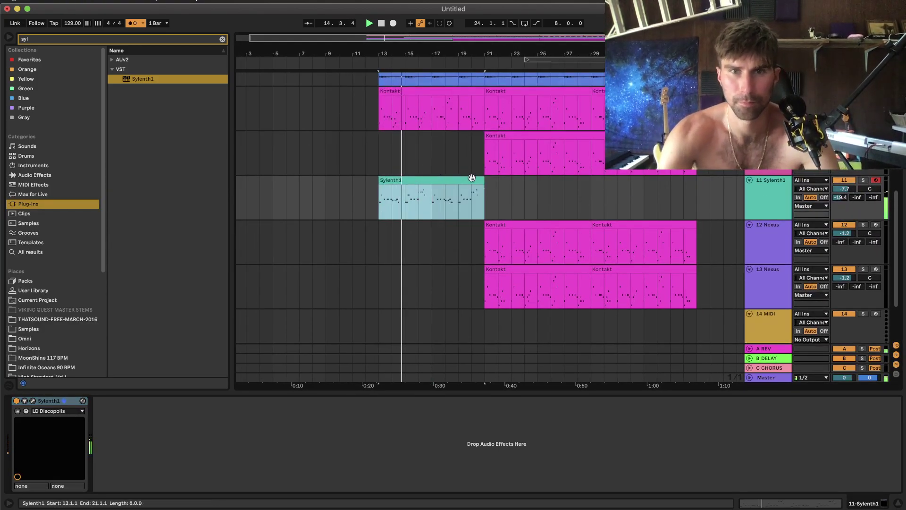
Extend the C4 before bar 4 slightly and the G4 at 4.2.1 to reach the following A4, then close the editor.
double_click(472, 179)
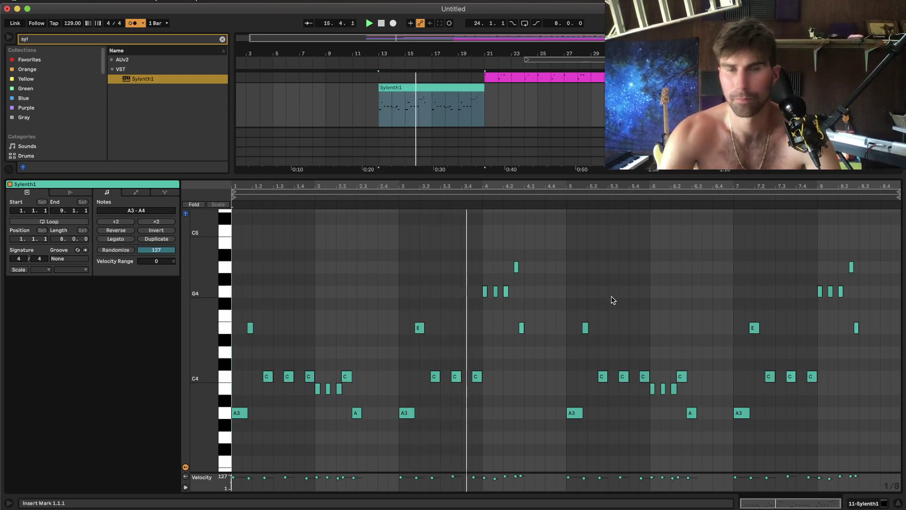
scroll(477, 366, "up", 5)
left_click(493, 377)
key("space")
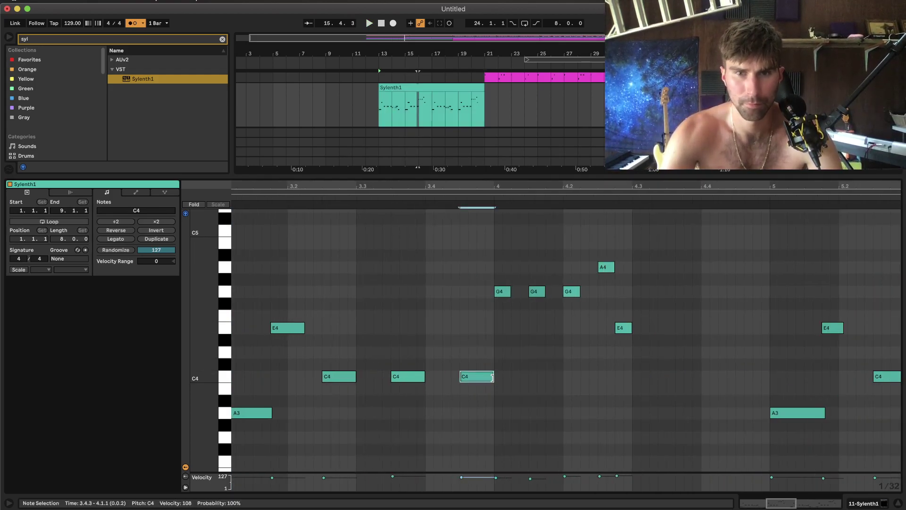
left_click_drag(580, 292, 585, 294)
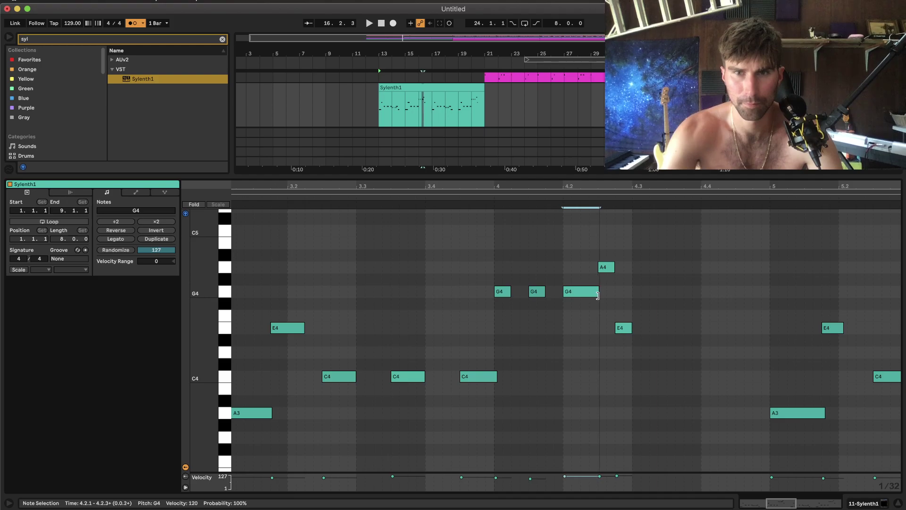
key("shift+Tab")
Duplicate the edited first four bars of the Sylenth1 clip over bars 17 to 21 and select both clips.
scroll(454, 171, "up", 5)
left_click_drag(428, 213, 380, 215)
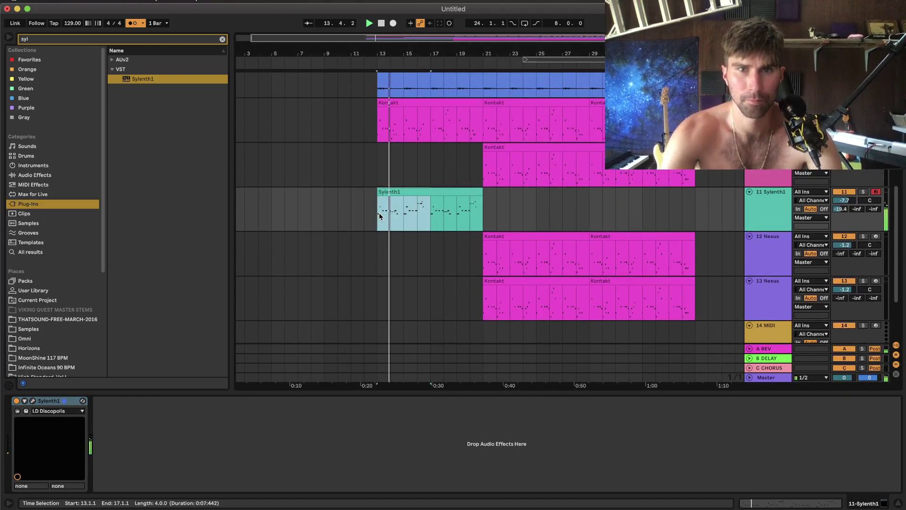
key("super+d")
left_click(405, 192, "shift")
scroll(419, 195, "down", 4)
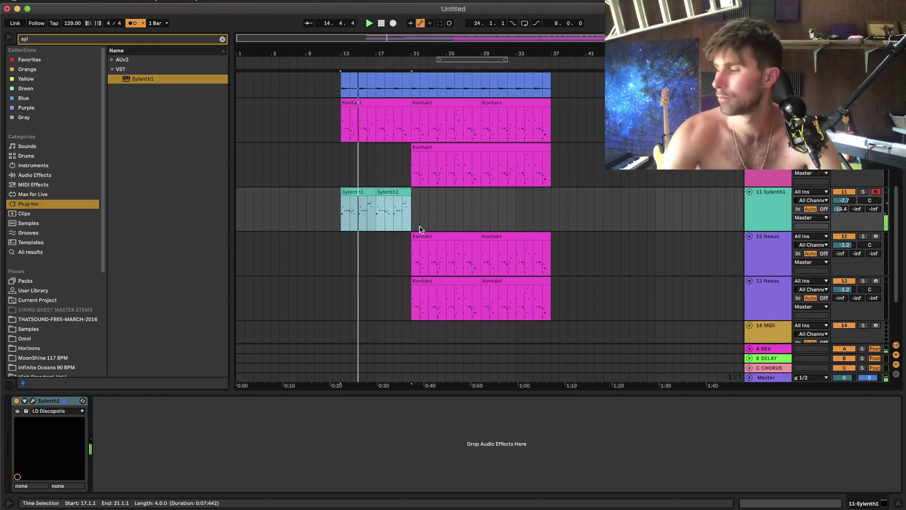
Open track 11's Sylenth1, enable its distortion effect while playing from bar 13, and close its window.
key("space")
left_click(32, 400)
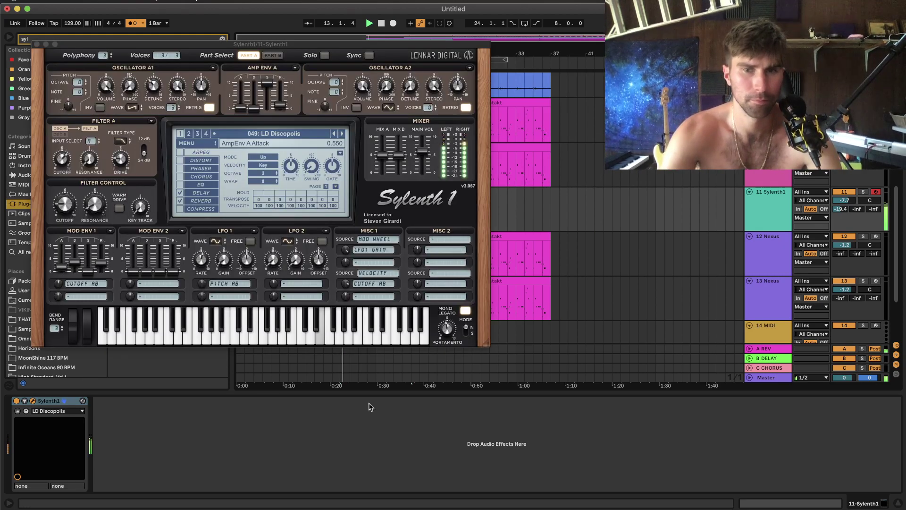
key("space")
left_click(447, 333)
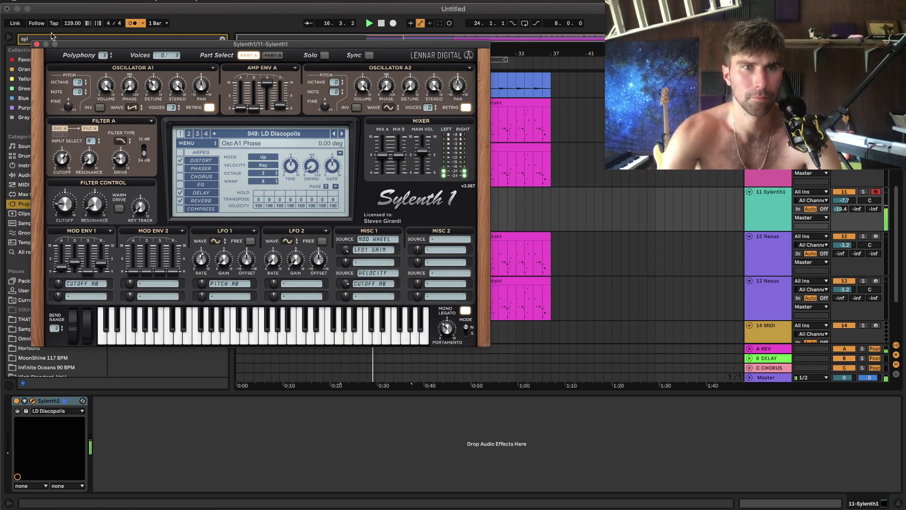
left_click(37, 44)
Open the notes of the second Sylenth1 clip at bar 17 during playback and return to the arrangement.
left_click(397, 192)
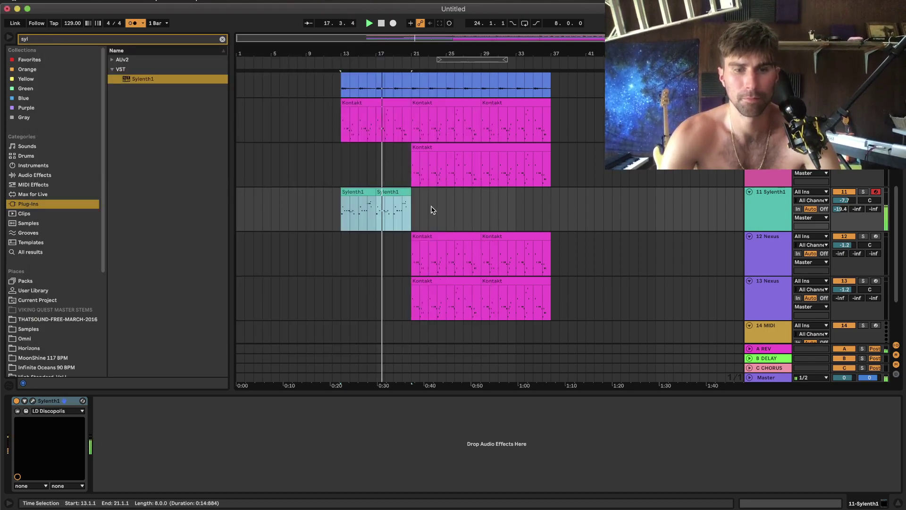
double_click(398, 193)
left_click(597, 300)
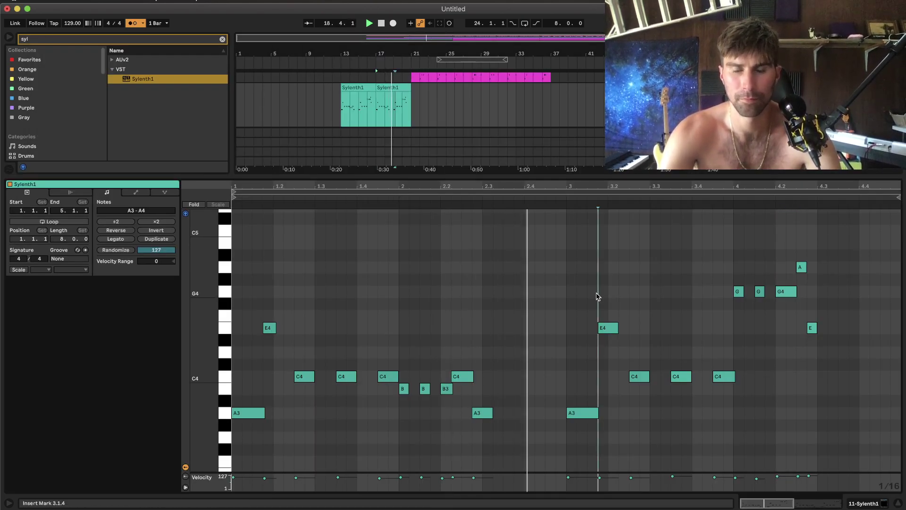
key("shift+Tab")
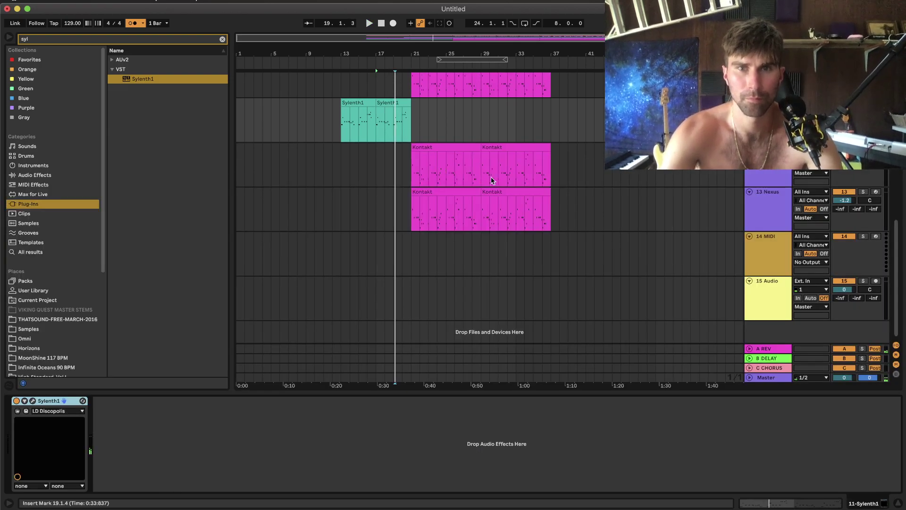
Play the arrangement from about bar 31 and review the tracks around the Sylenth1 part.
left_click(498, 177)
key("space")
left_click(33, 38)
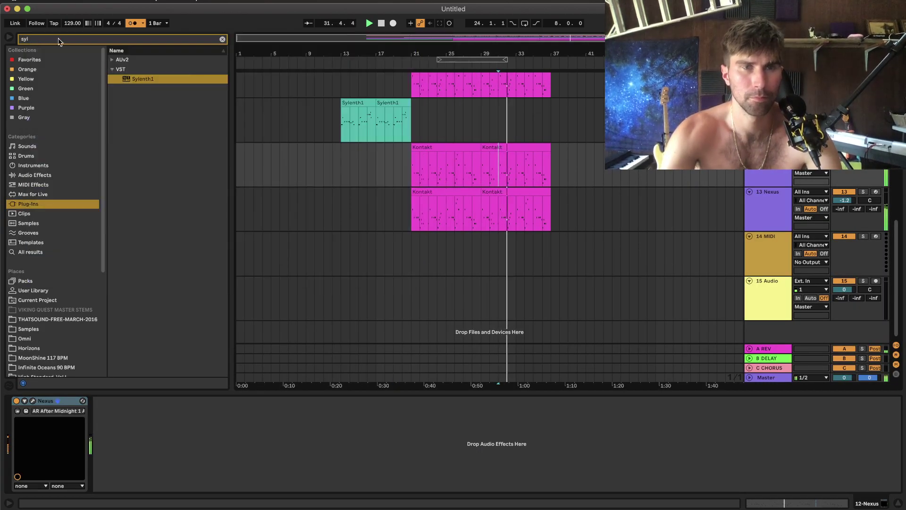
scroll(467, 182, "up", 4)
scroll(531, 274, "up", 3)
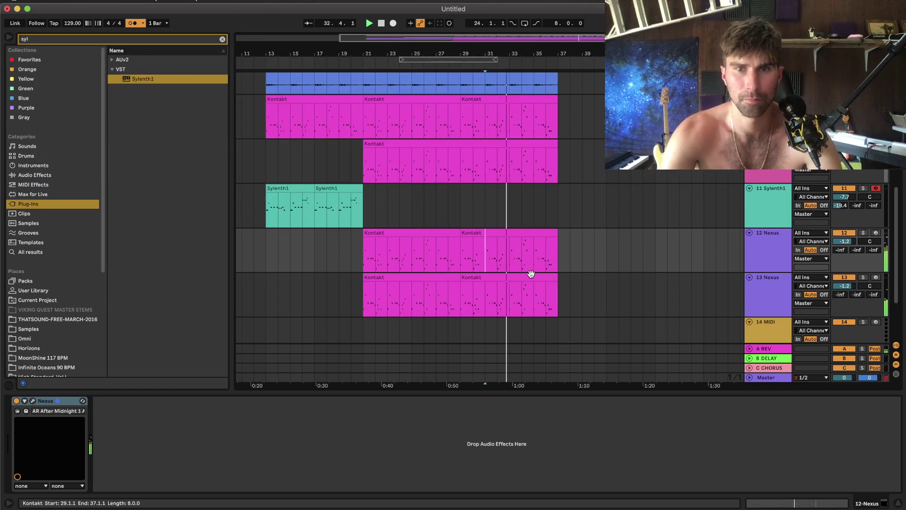
Duplicate the two Sylenth1 clips on track 11 over bars 21 to 29 and play the result from bar 21.
left_click(348, 188)
left_click(299, 190)
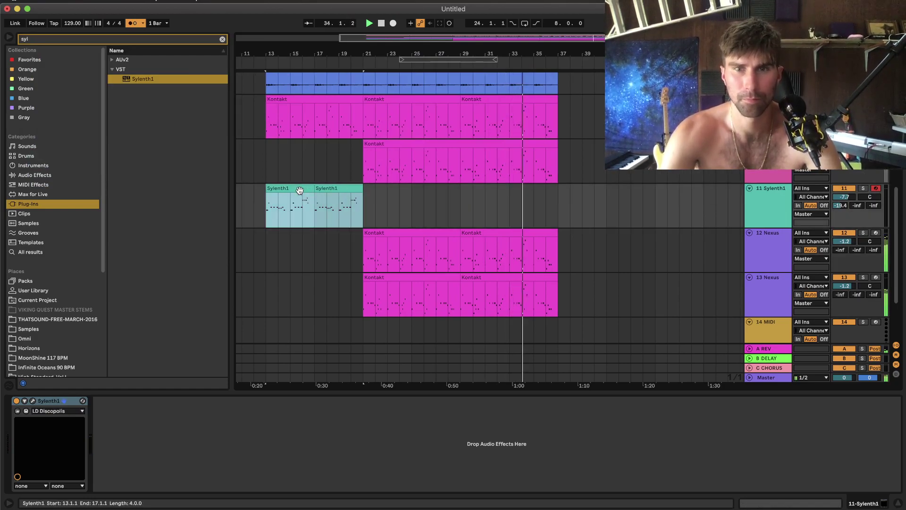
key("space")
key("space")
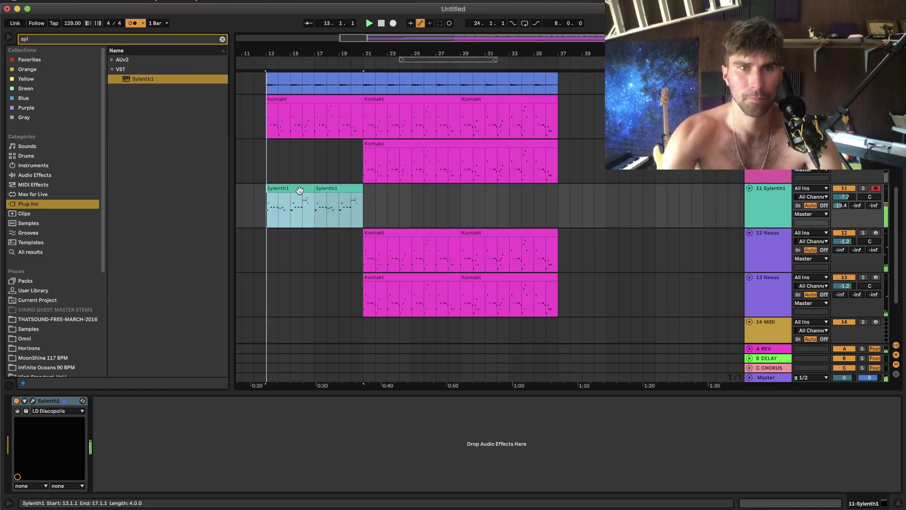
key("super+d")
left_click(367, 212)
key("space")
key("space")
scroll(471, 218, "left", 2)
scroll(471, 218, "up", 1)
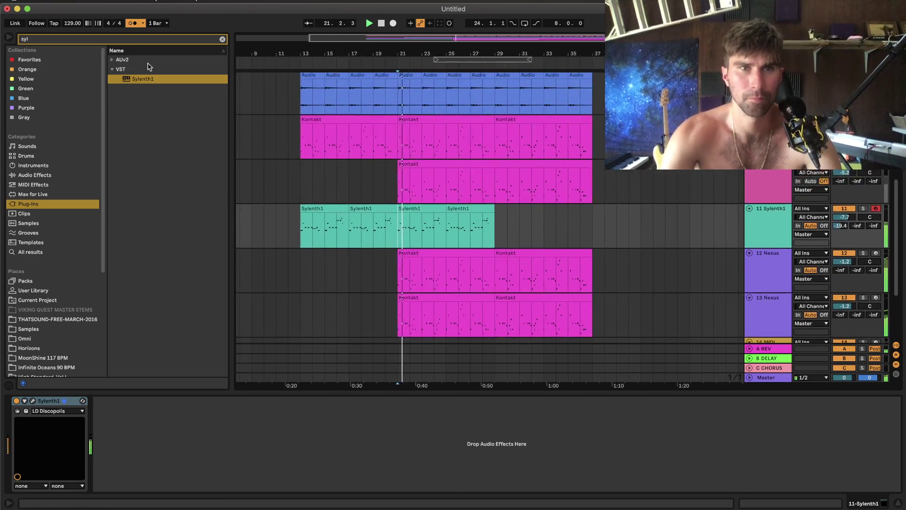
Replace the Sylenth1 clips at bars 21 to 29 on track 11 with a copy of the eight-bar Kontakt clip.
left_click(471, 240)
left_click_drag(471, 240, 472, 240)
key("space")
key("space")
Transpose all notes of track 11's Kontakt clip up one octave to G4–A5, comparing with the original octave, and return to the arrangement.
double_click(429, 209)
left_click(430, 340)
key("super+a")
key("shift+Up")
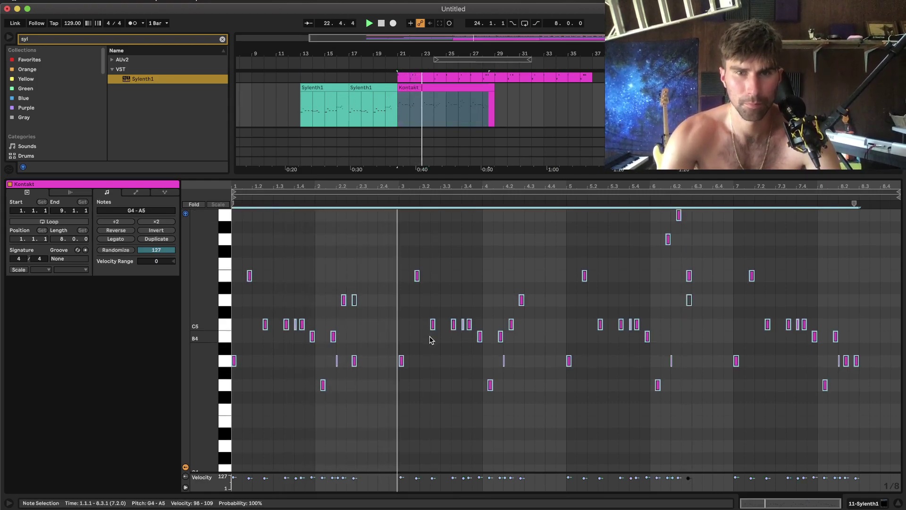
key("shift+Down")
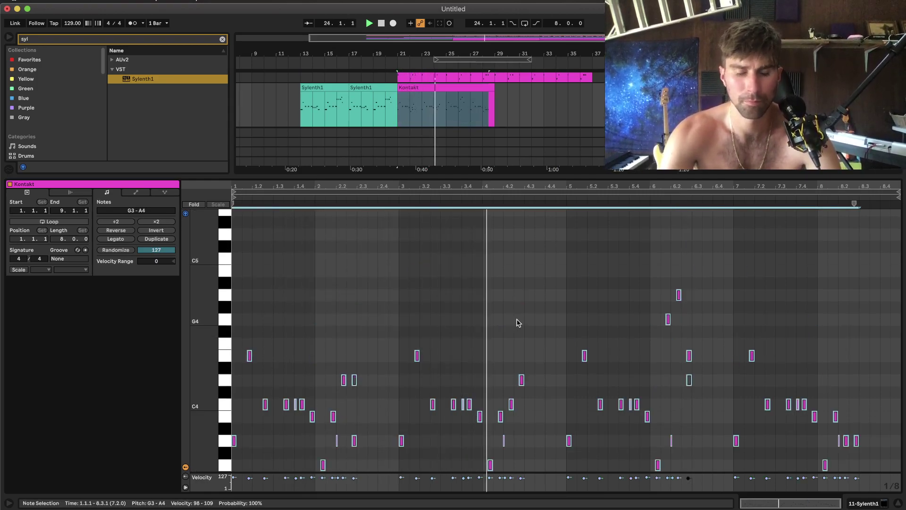
key("shift+Up")
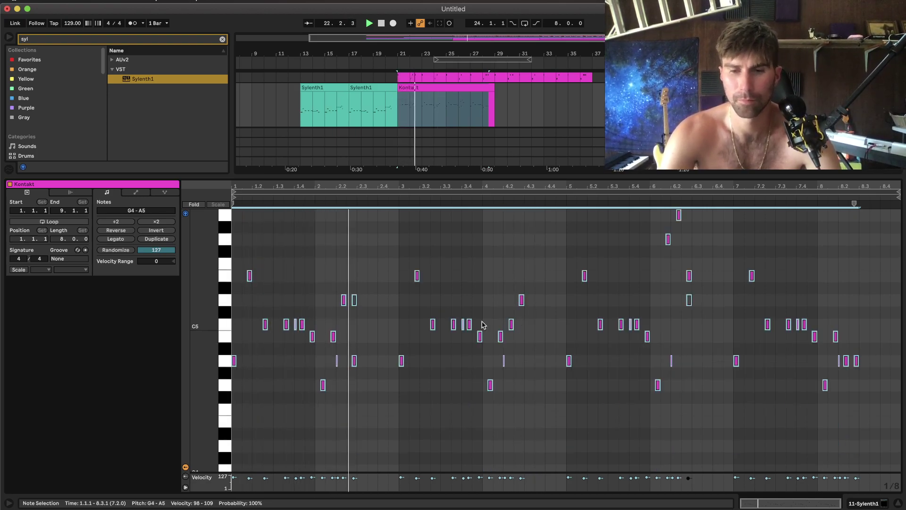
key("shift+Tab")
Deactivate the two Sylenth1 clips at bars 13 to 21 and duplicate track 11's Kontakt clip over bars 29 to 37.
left_click(368, 175)
left_click(332, 175, "shift")
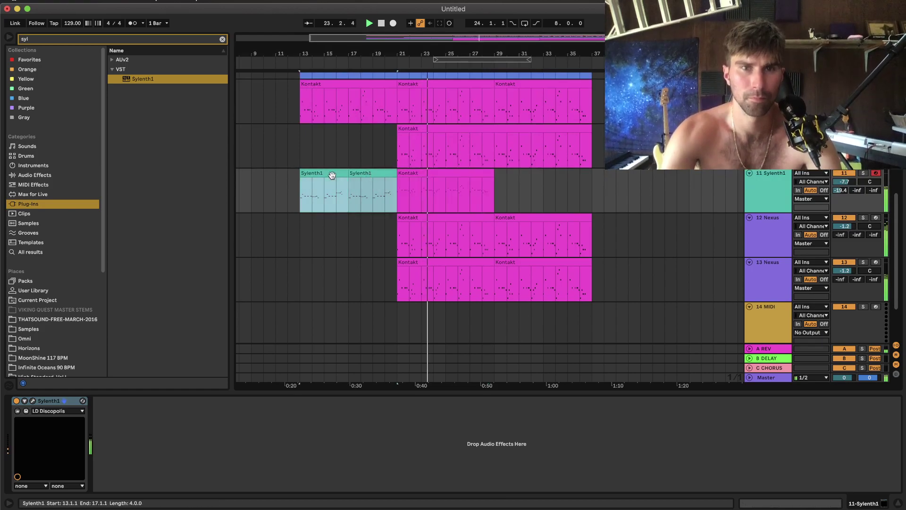
key("0")
left_click(456, 173)
key("super+d")
scroll(477, 184, "up", 1)
left_click(477, 184)
Activate track 7 Sylenth1 and arm it for recording.
scroll(475, 198, "up", 10)
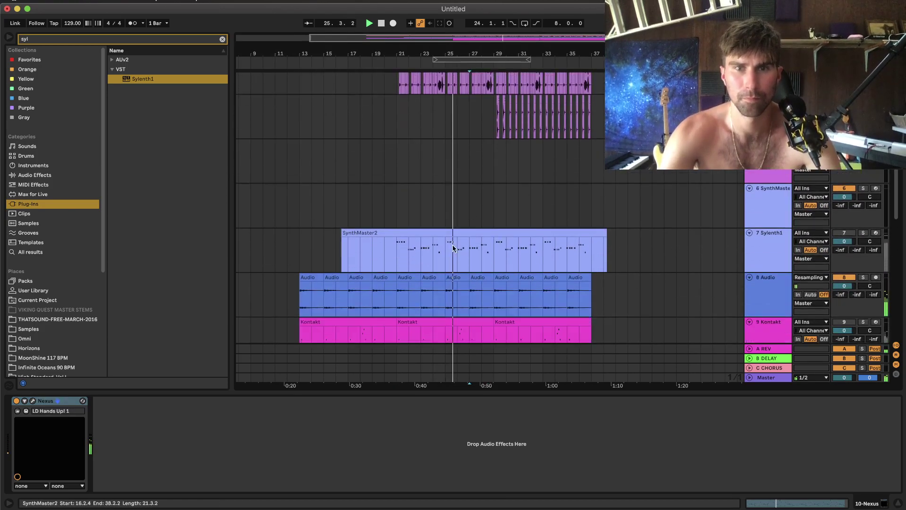
scroll(668, 228, "down", 3)
left_click(845, 195)
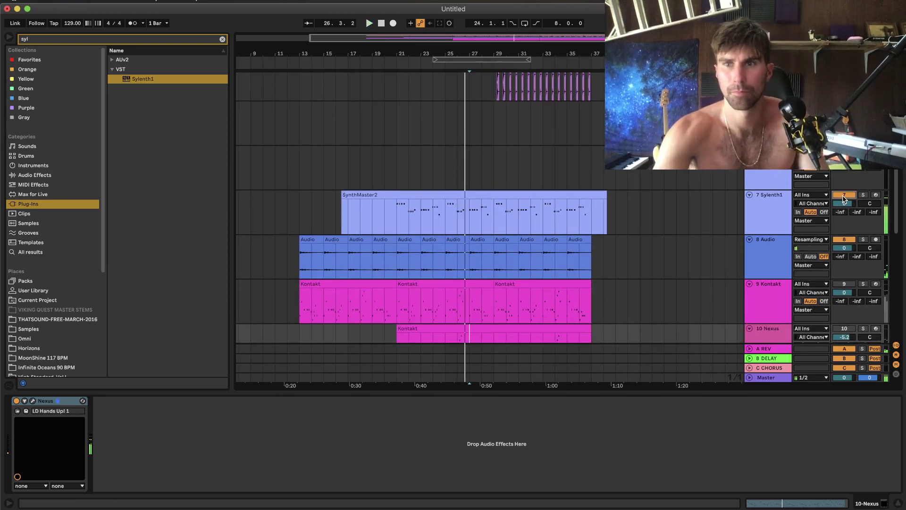
left_click(876, 195)
scroll(879, 189, "down", 10)
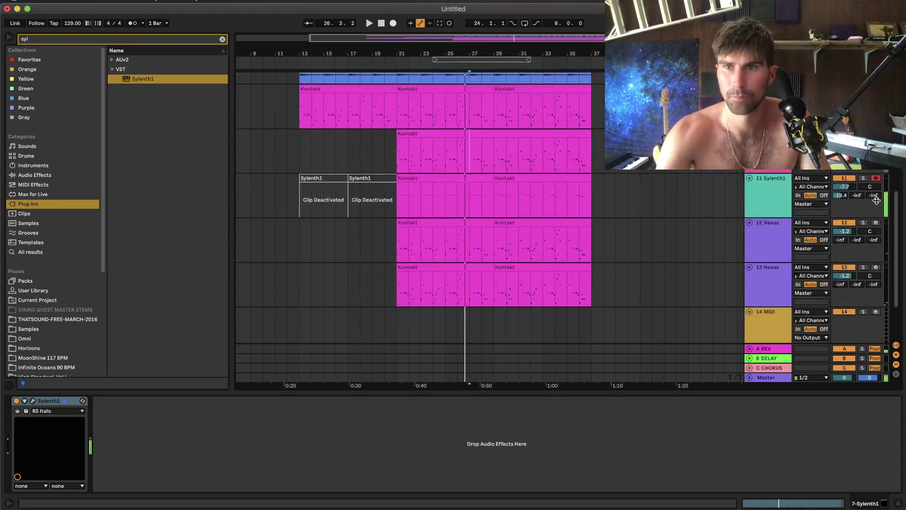
scroll(611, 174, "up", 5)
Deactivate the long SynthMaster2 clip on track 7 and play the arrangement from bar 19 and bar 20.
left_click_drag(627, 207, 288, 203)
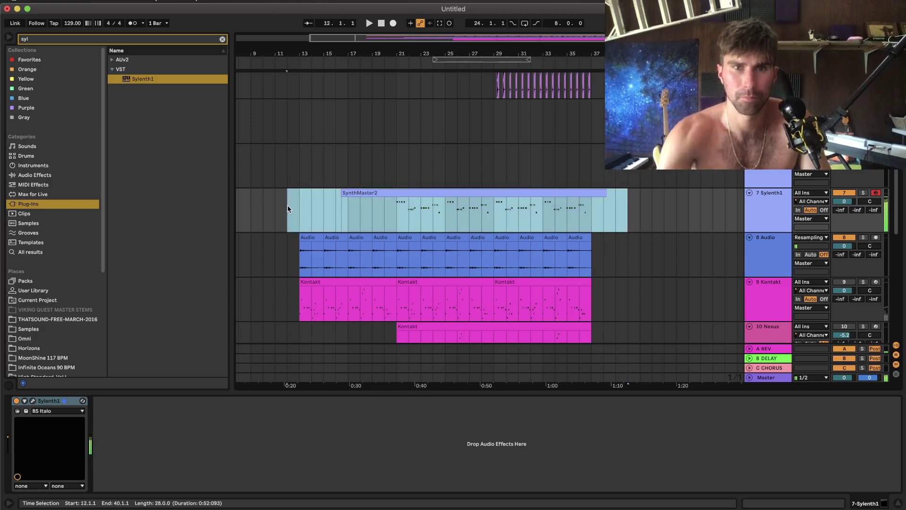
left_click(375, 212)
key("space")
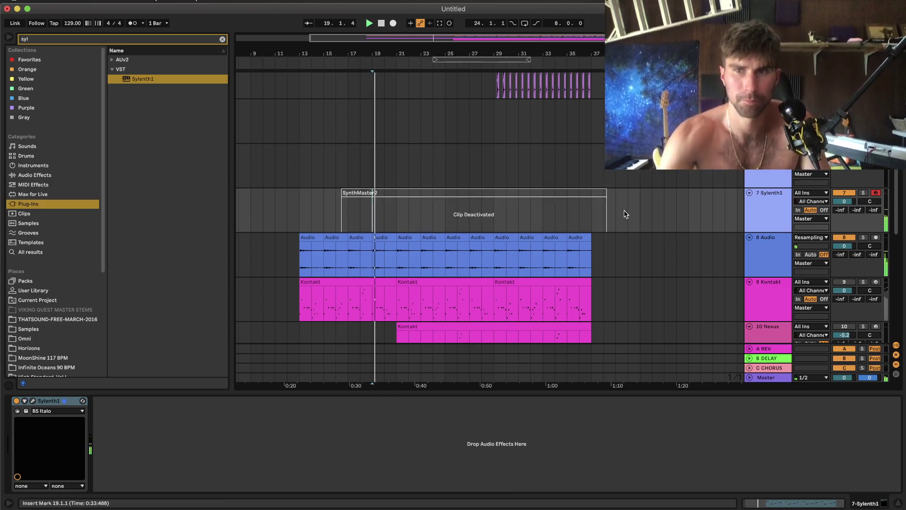
scroll(493, 230, "down", 2)
left_click(397, 197)
key("space")
key("space")
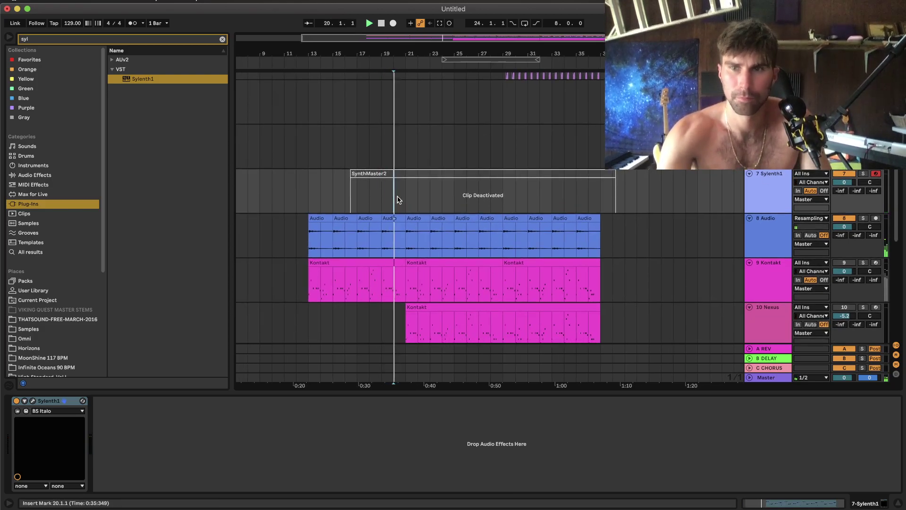
Activate track 9 Kontakt, lower its volume to -3.8 dB, and audition the arrangement repeatedly from bar 20.
left_click(840, 264)
left_click_drag(842, 271, 842, 278)
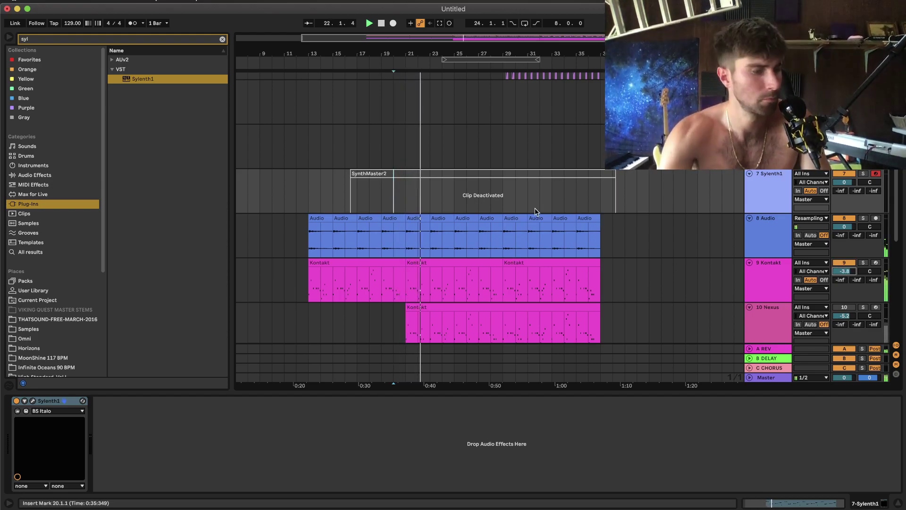
key("space")
key("space")
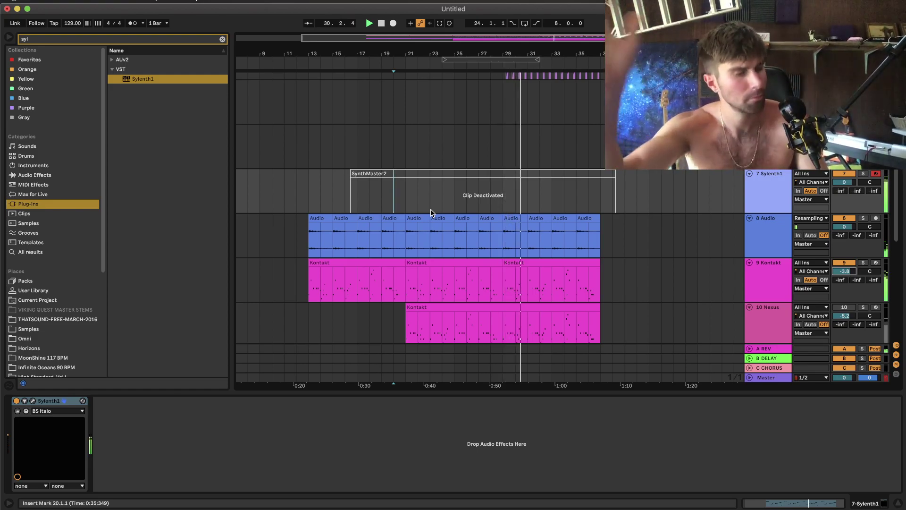
key("space")
key("space")
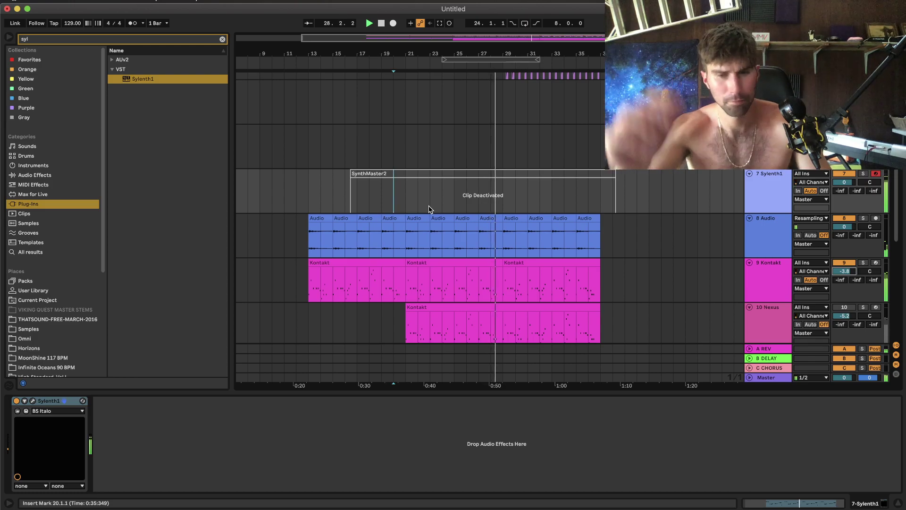
key("space")
Split bars 21 to 29 of track 7's SynthMaster2 clip into an active clip and add a short A2 at its start.
left_click_drag(405, 194, 476, 201)
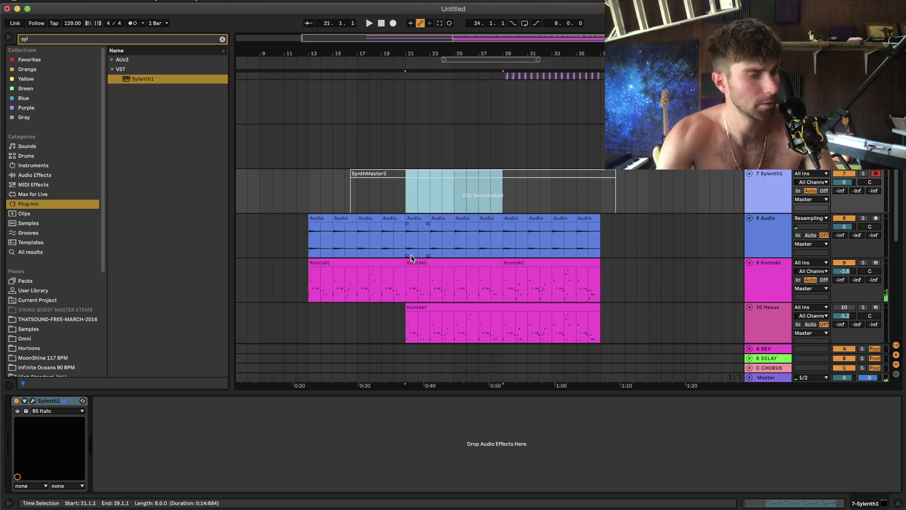
key("super+e")
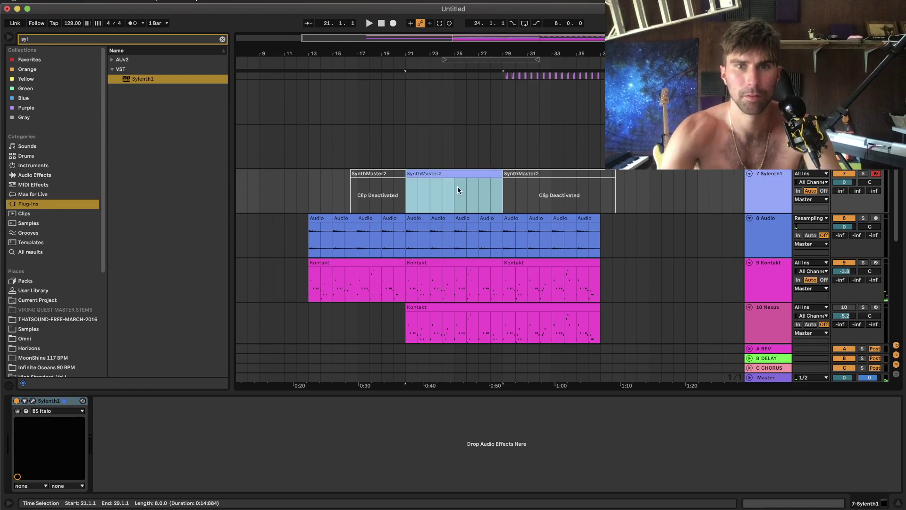
double_click(456, 173)
scroll(249, 379, "down", 3)
double_click(236, 402)
key("space")
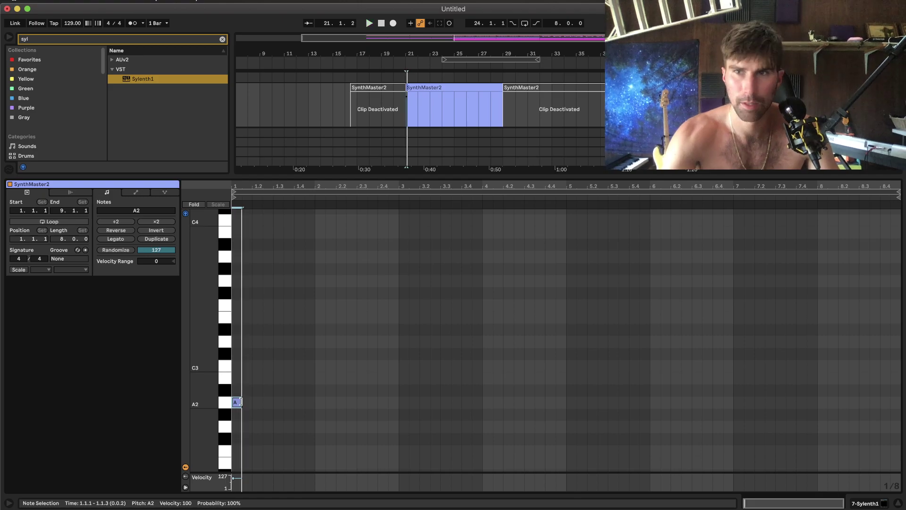
key("shift+Tab")
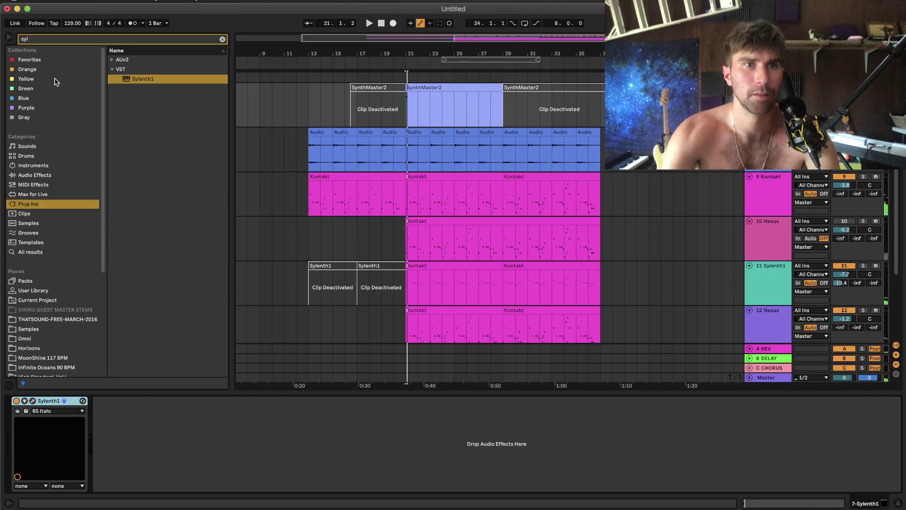
Set the audio buffer size to 1024 samples in the preferences and close them.
left_click(40, 1)
left_click(50, 25)
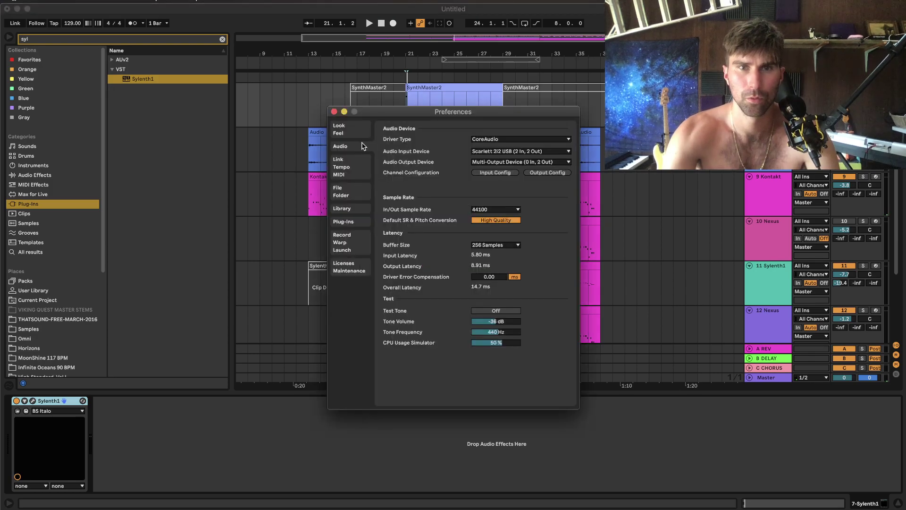
left_click(493, 245)
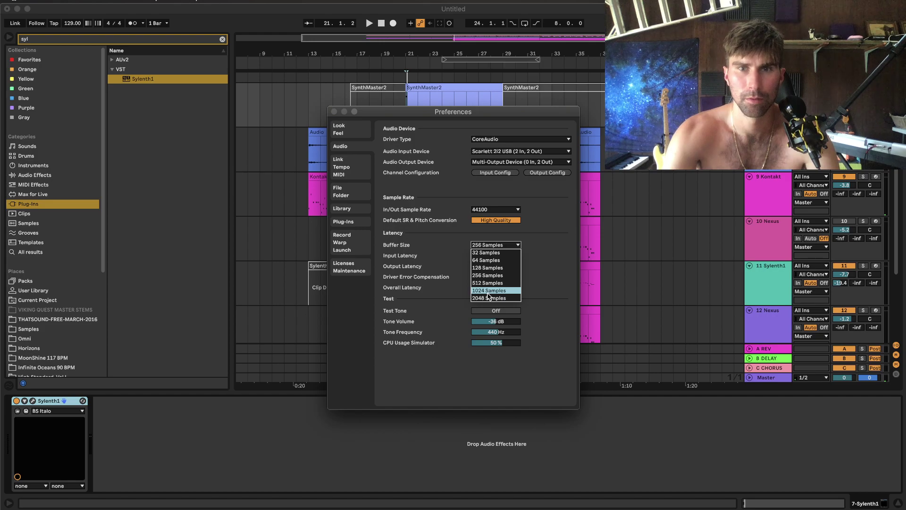
left_click(489, 291)
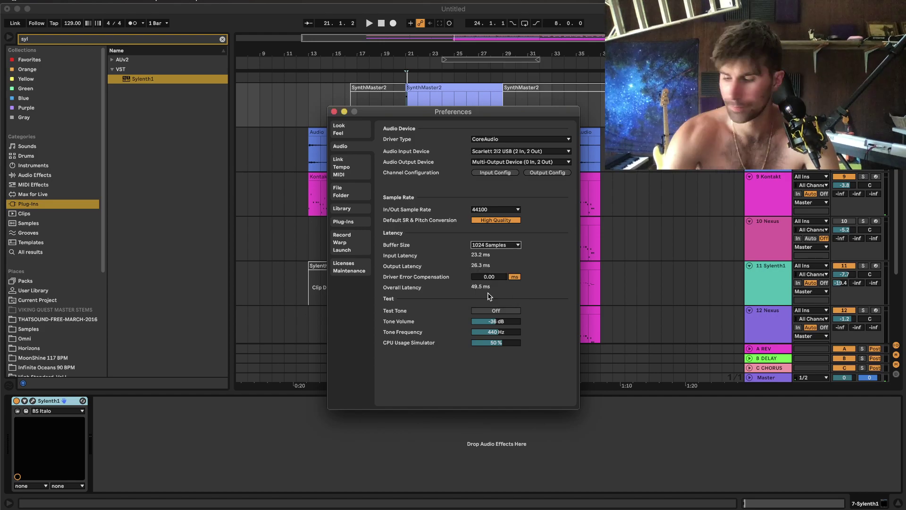
left_click(334, 111)
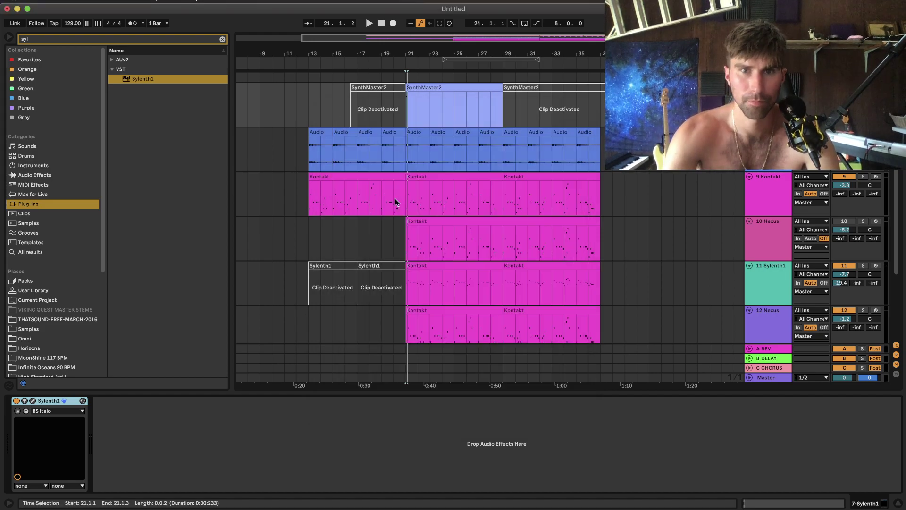
Reopen the SynthMaster2 clip at bar 21 and make its A2 note fill the first bar, then play it.
scroll(430, 140, "up", 2)
left_click(435, 138)
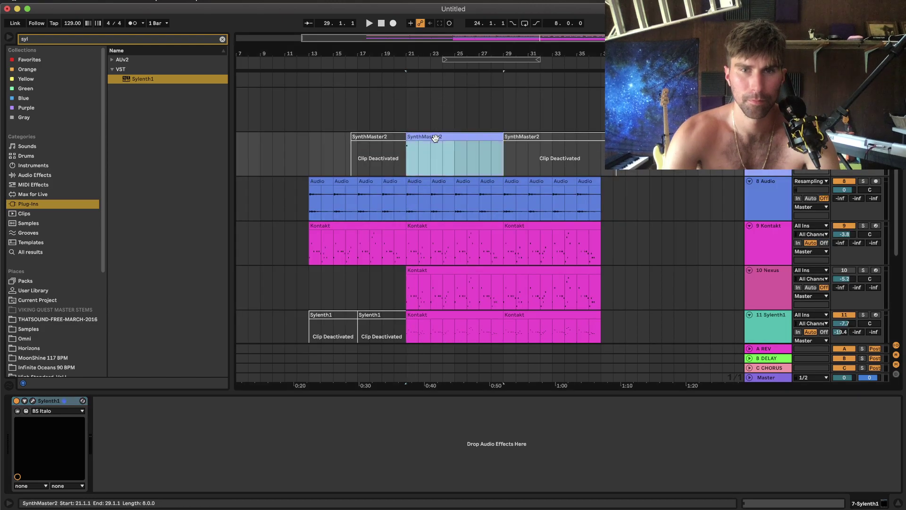
double_click(435, 137)
double_click(238, 402)
left_click_drag(251, 402, 315, 401)
key("space")
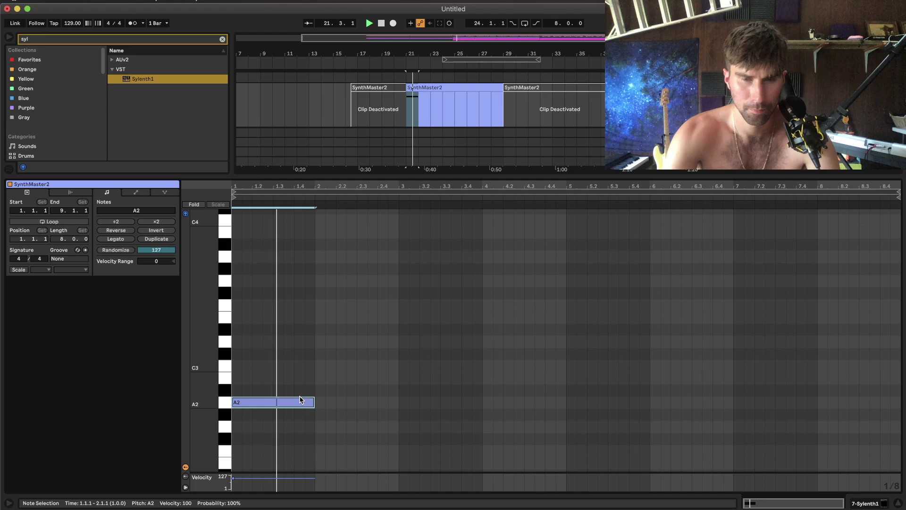
Add a one-bar G2 note from 2.1.1 to 3.1.1 in the SynthMaster2 clip.
scroll(299, 395, "down", 2)
key("space")
left_click_drag(284, 356, 363, 390)
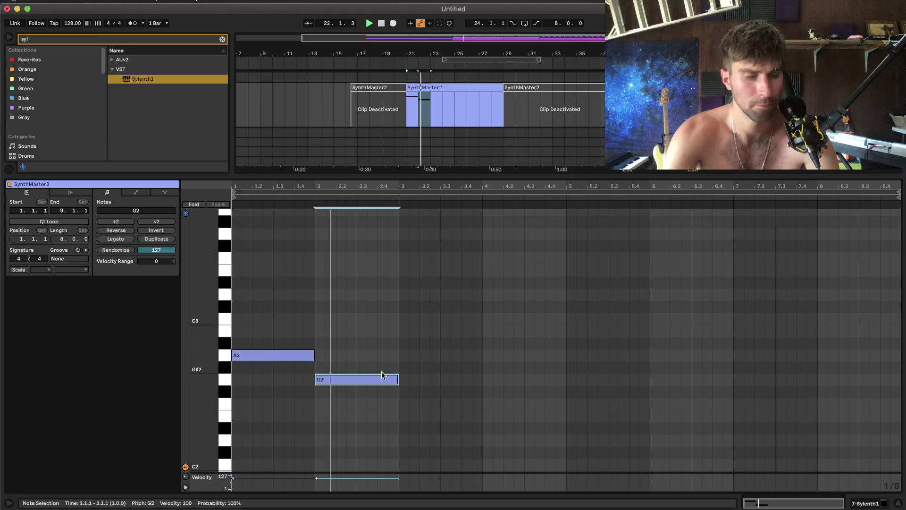
Try replacing the G2 in bar 2 with a D2 from 2.3.1 to 3.1.1, play it, and undo the change.
key("space")
left_click_drag(396, 377, 396, 441)
key("space")
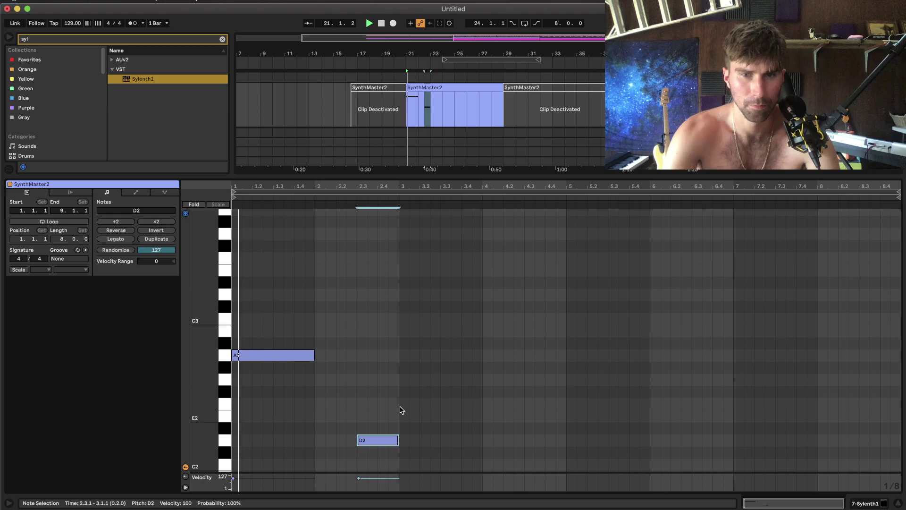
key("space")
key("super+z")
Shorten the G2 to end at 2.3.1, place a D2 from 2.3.1 to 3.1.1, and play the bass line.
left_click_drag(333, 383, 375, 443)
left_click(401, 401)
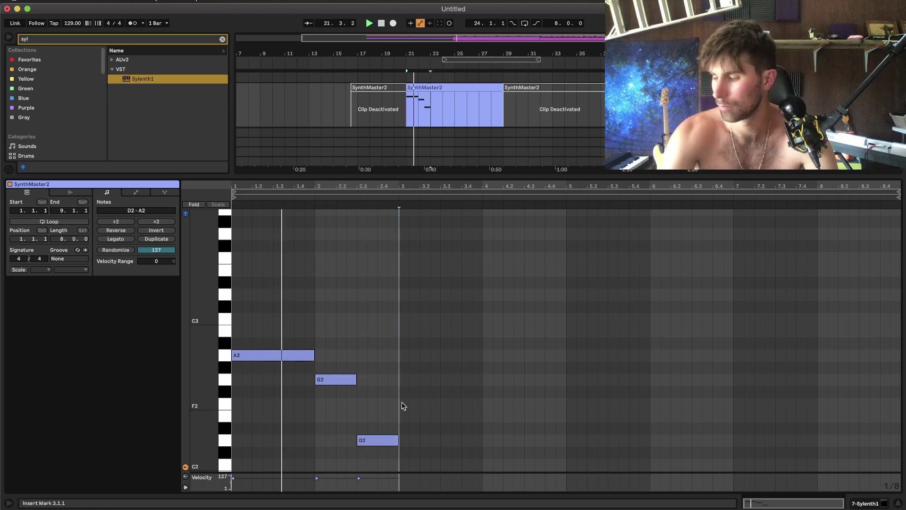
key("space")
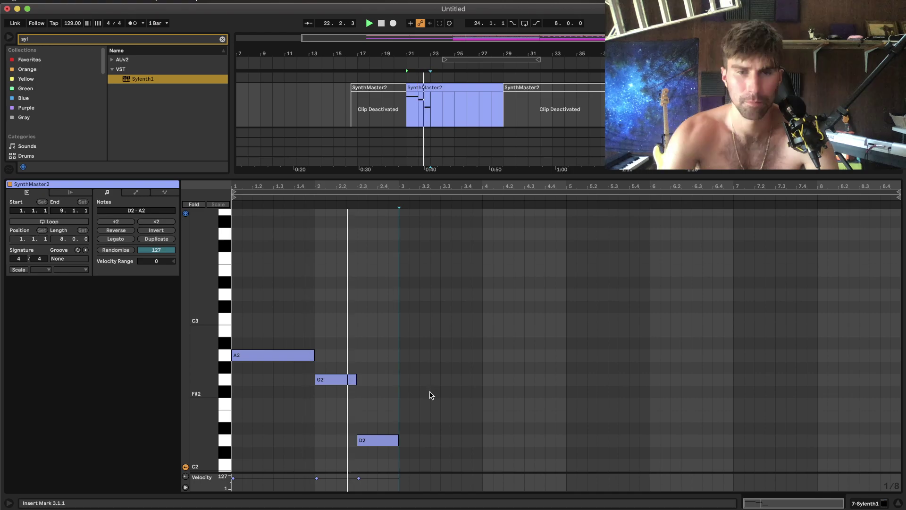
Add F2 from 3.1.1 to 3.3.1, G2 from 3.3.1 to 4.1.1, and D2 across bar 4, then play the line.
left_click(397, 438)
left_click_drag(398, 431, 418, 405)
left_click_drag(418, 405, 564, 440)
key("space")
left_click(554, 421)
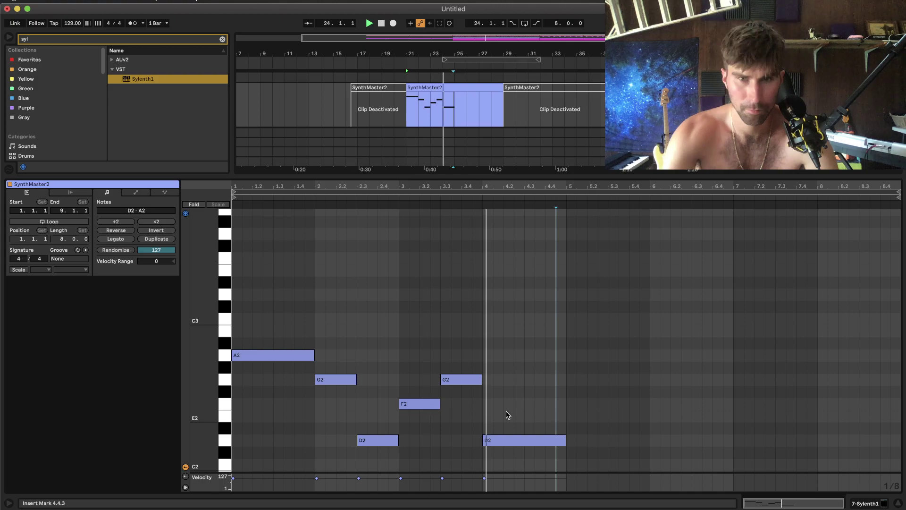
Move the second G2 to 4.1.1 and extend the F2 to fill bar 3.
left_click_drag(459, 381, 501, 382)
left_click_drag(439, 405, 482, 404)
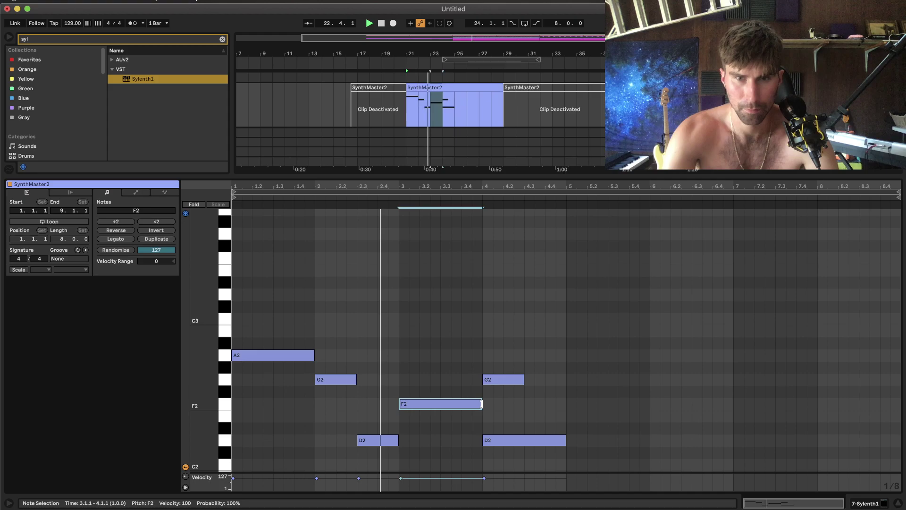
left_click(504, 405)
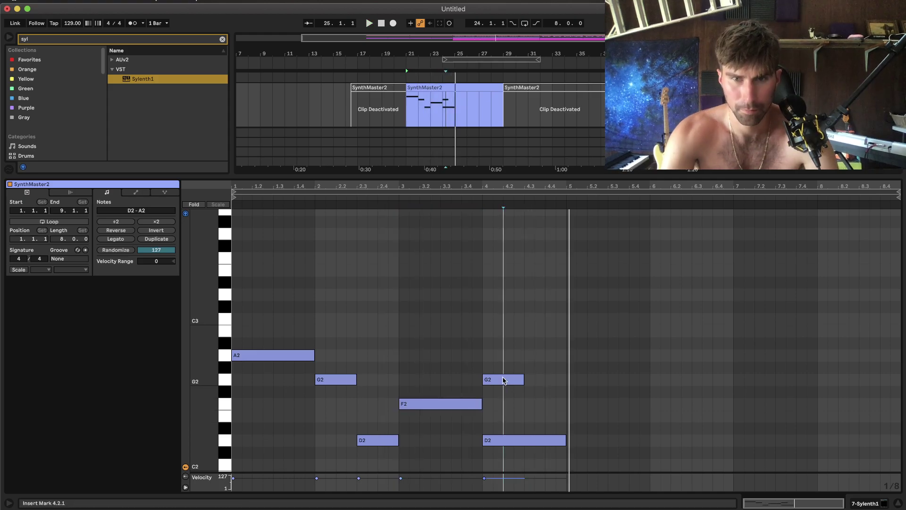
Lower the G2 at 4.1.1 to E2, shorten the last D2 to span 4.3.1 to 5.1.1, and play the bass line.
key("space")
left_click_drag(503, 380, 528, 443)
key("Up")
key("Up")
key("Up")
scroll(527, 443, "down", 3)
left_click_drag(514, 339, 504, 388)
key("space")
left_click(493, 410)
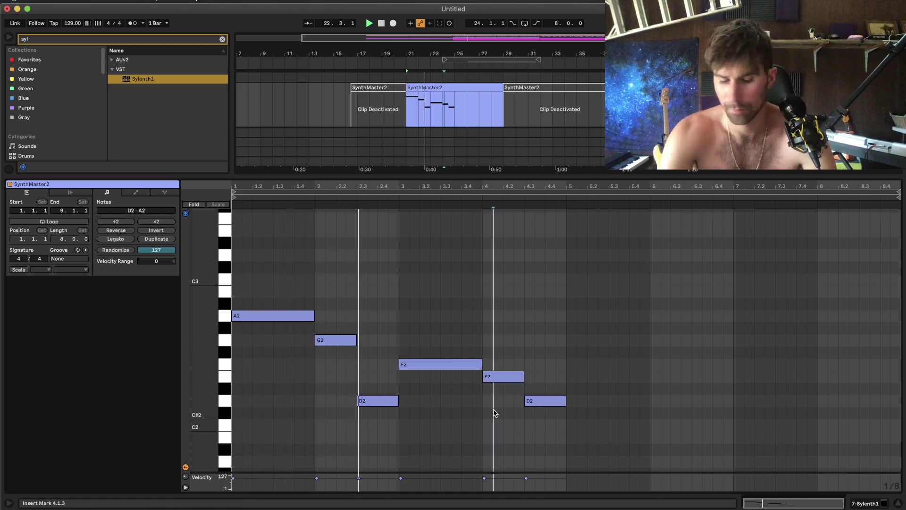
left_click(505, 409)
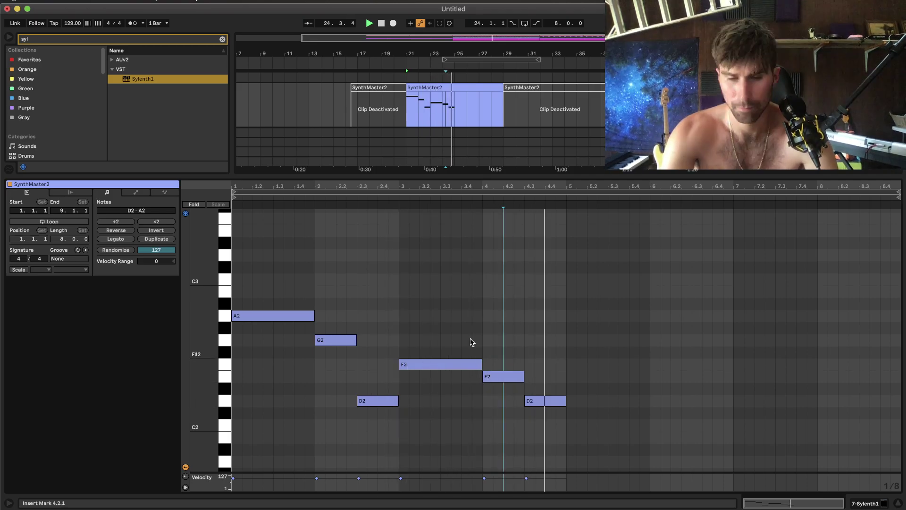
Duplicate the four-bar bass section starting at bar 21 until it fills the Sylenth1 track up to bar 37.
left_click(455, 117)
left_click_drag(456, 117, 407, 113)
key("super+d")
scroll(407, 114, "down", 2)
scroll(409, 115, "up", 3)
key("super+d")
key("super+d")
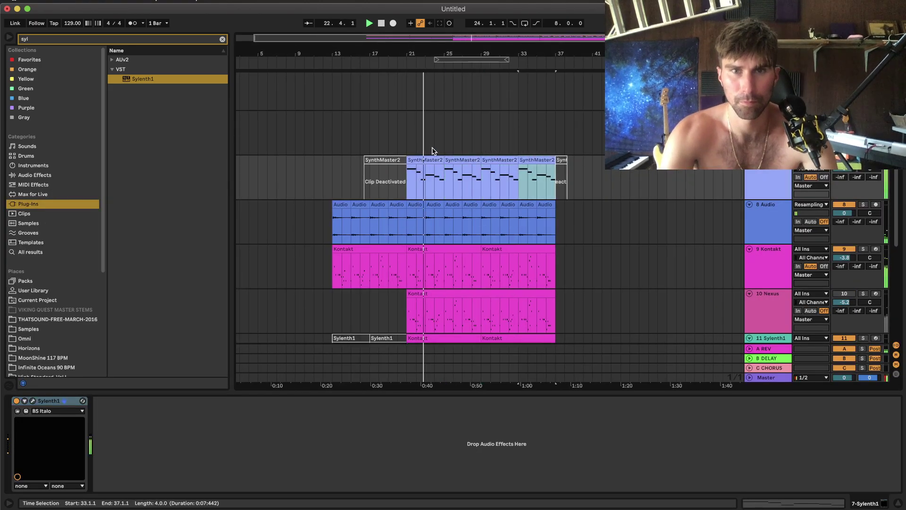
Group the Kontakt, Nexus and Sylenth1 melody tracks below the blue audio track.
left_click(430, 160, "shift")
scroll(433, 159, "up", 4)
scroll(483, 205, "down", 6)
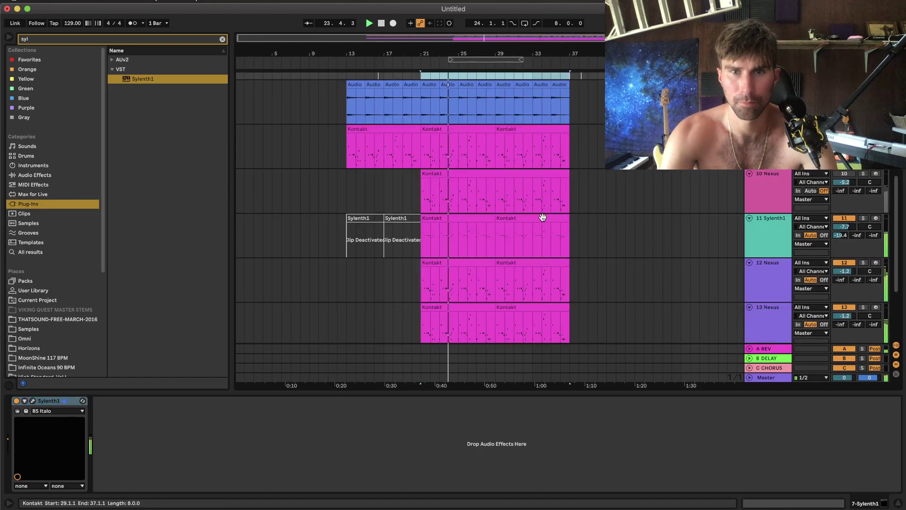
scroll(542, 216, "up", 5)
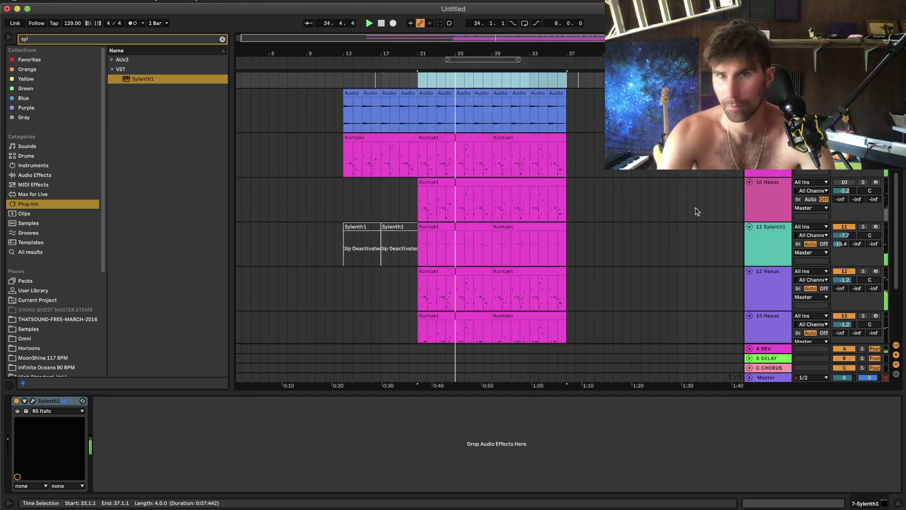
left_click(765, 141)
scroll(766, 141, "down", 3)
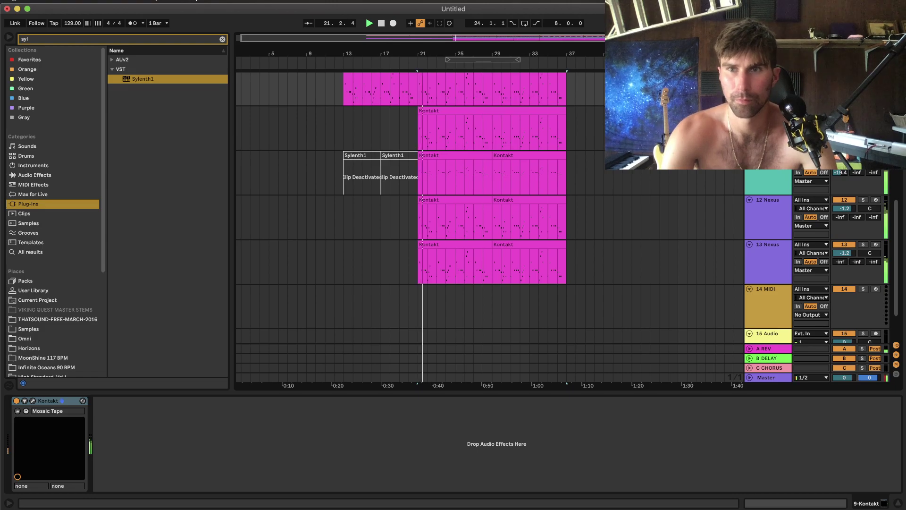
left_click(765, 127)
scroll(765, 127, "up", 3)
left_click(766, 127)
scroll(778, 204, "down", 3)
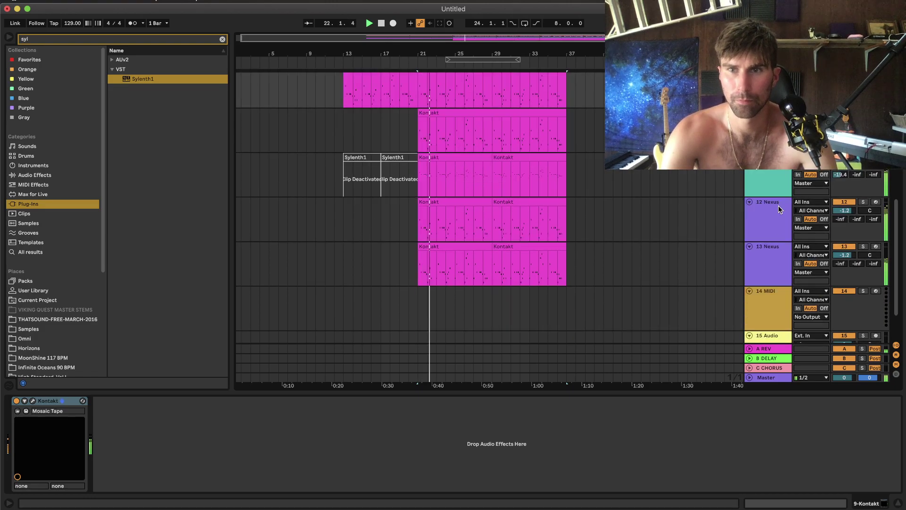
left_click(773, 253, "shift")
key("super+g")
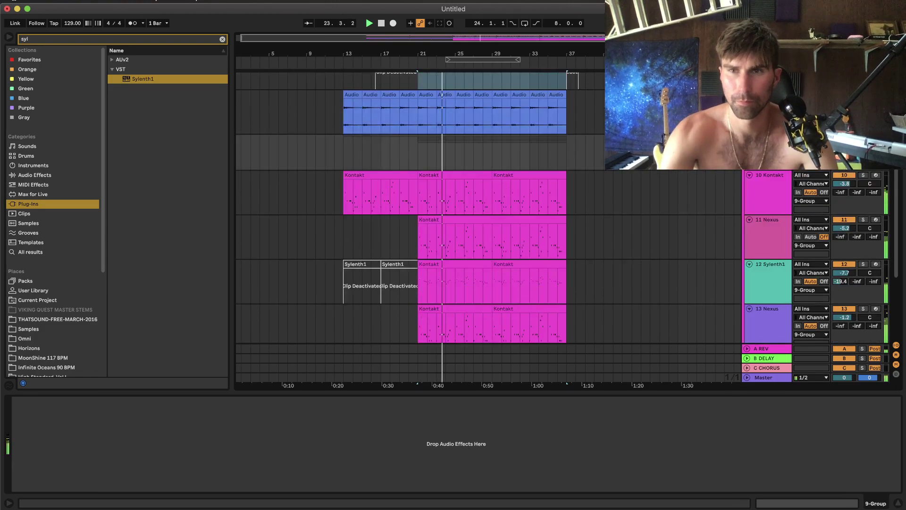
Find the OTT multiband preset, add it to the melody group, and set its Amount to 39%.
key("space")
key("space")
left_click(39, 174)
left_click(45, 39)
type("ot")
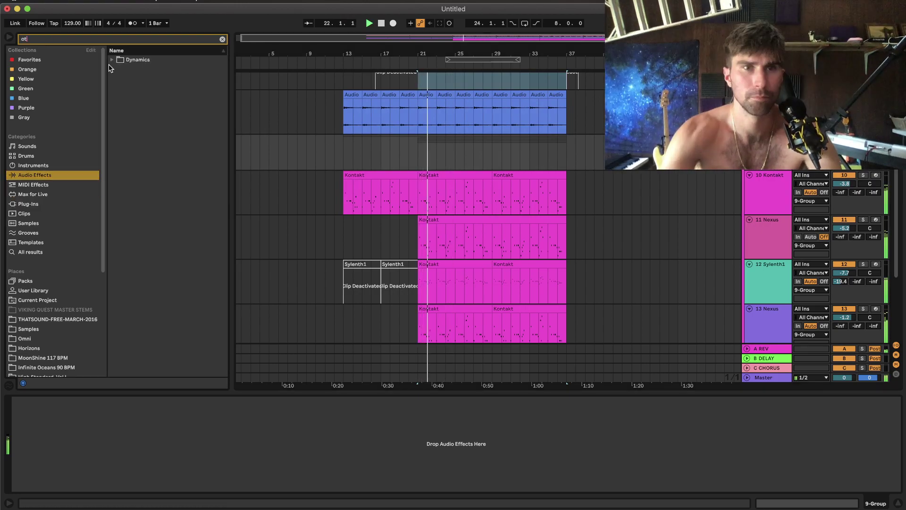
left_click(110, 58)
left_click(118, 70)
left_click_drag(143, 79, 423, 150)
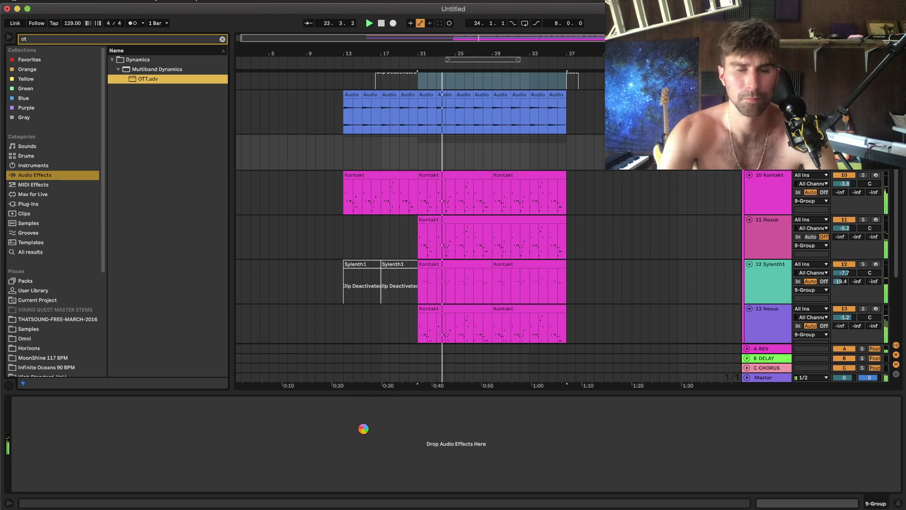
left_click_drag(365, 432, 364, 432)
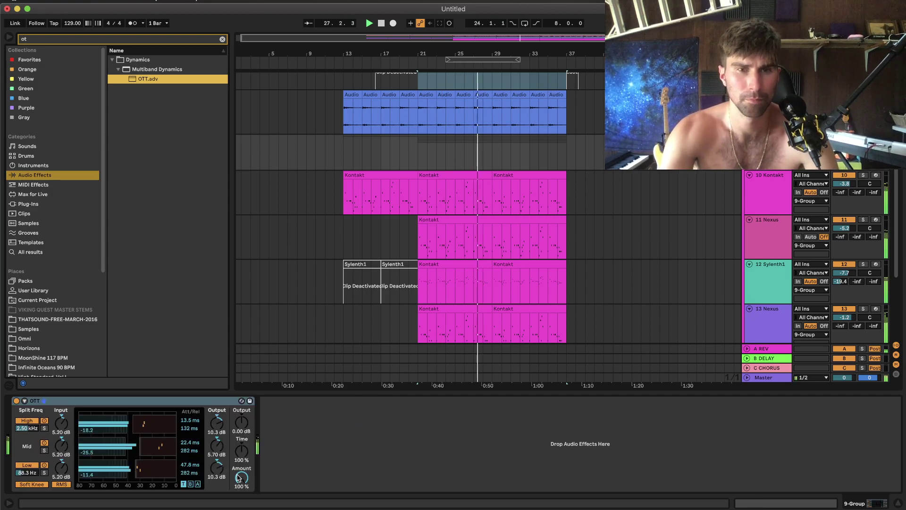
Copy the Sylenth1 bass clips from bars 29 to 37 up to the SynthMaster track.
scroll(542, 158, "up", 3)
scroll(508, 146, "up", 5)
left_click(474, 228)
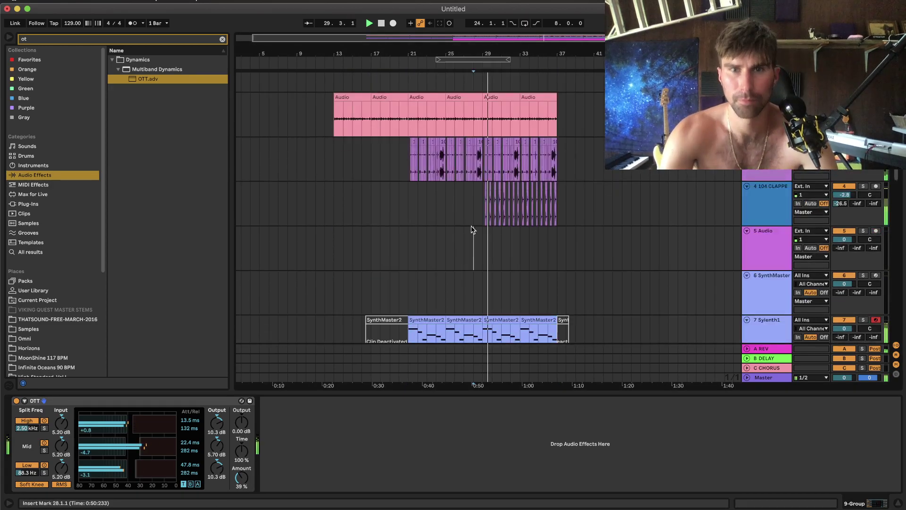
scroll(511, 187, "up", 5)
scroll(511, 189, "down", 3)
scroll(512, 191, "down", 3)
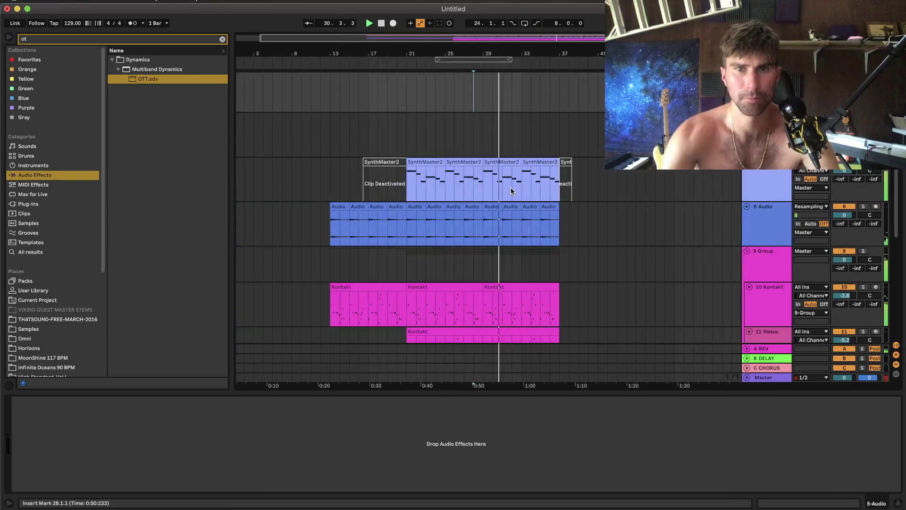
scroll(519, 188, "down", 2)
scroll(547, 178, "up", 2)
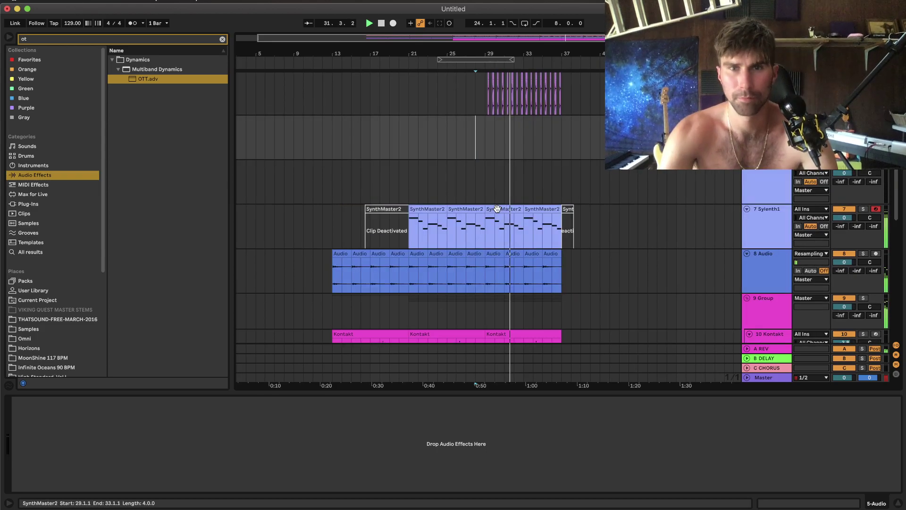
left_click(539, 208)
left_click_drag(505, 206, 501, 182)
Solo the SynthMaster track during playback and lower its volume to -4.1.
key("space")
left_click(863, 164)
key("space")
left_click_drag(844, 173, 844, 182)
Consolidate the two copied SynthMaster clips into one eight-bar clip and transpose all its notes down an octave.
left_click(547, 166)
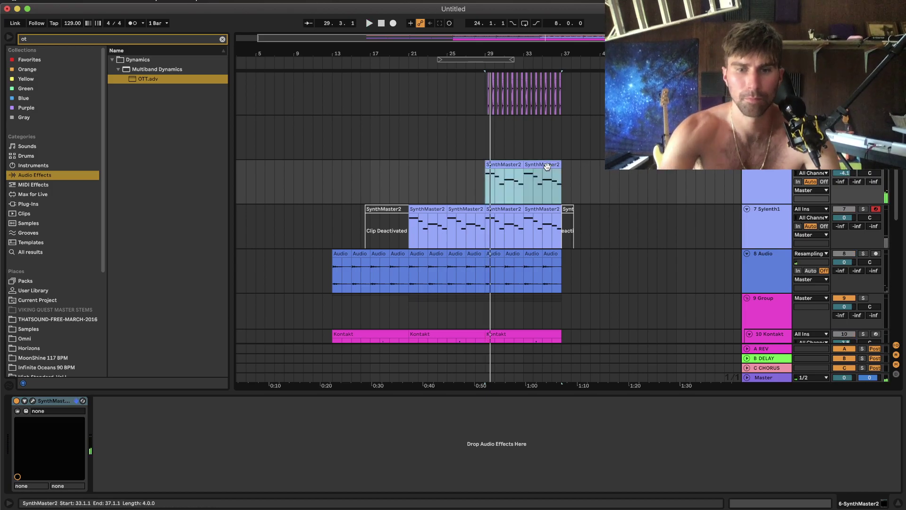
double_click(547, 166)
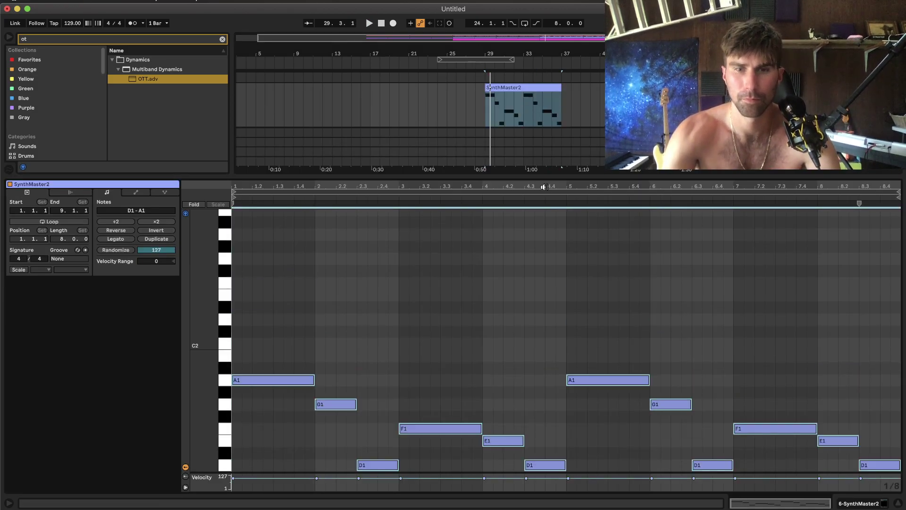
key("space")
key("super+a")
key("shift+Down")
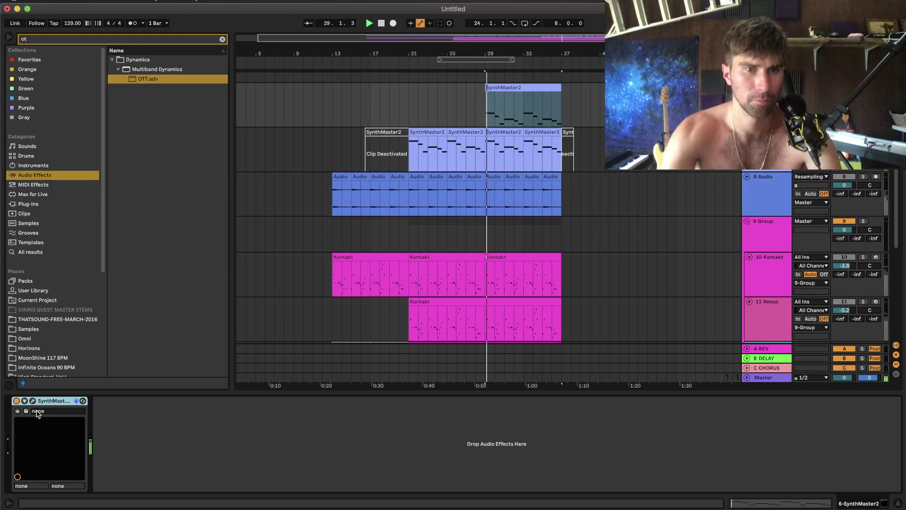
Adjust Layer 1's Filter 1 cutoff in SynthMaster's Brass Jazz Ensemble MK preset, and unsolo the track.
left_click(33, 402)
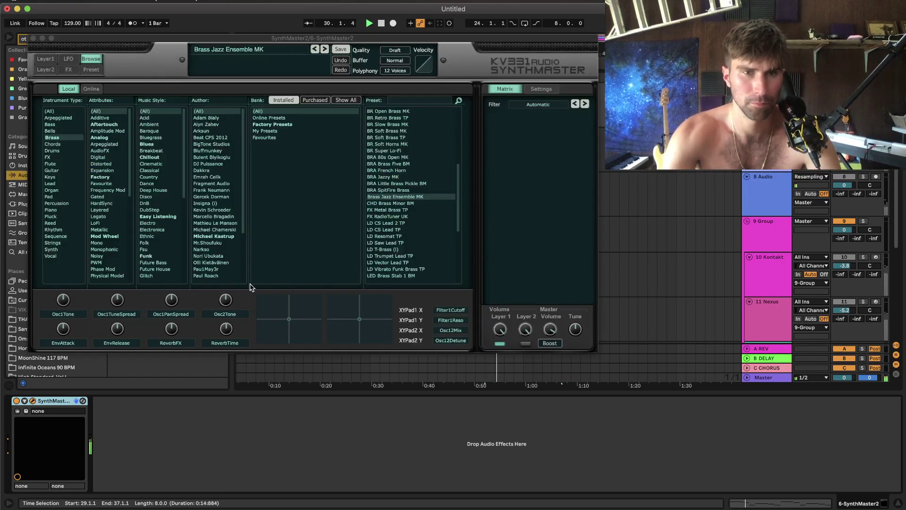
left_click(46, 59)
left_click_drag(300, 139, 364, 140)
left_click_drag(284, 170, 277, 184)
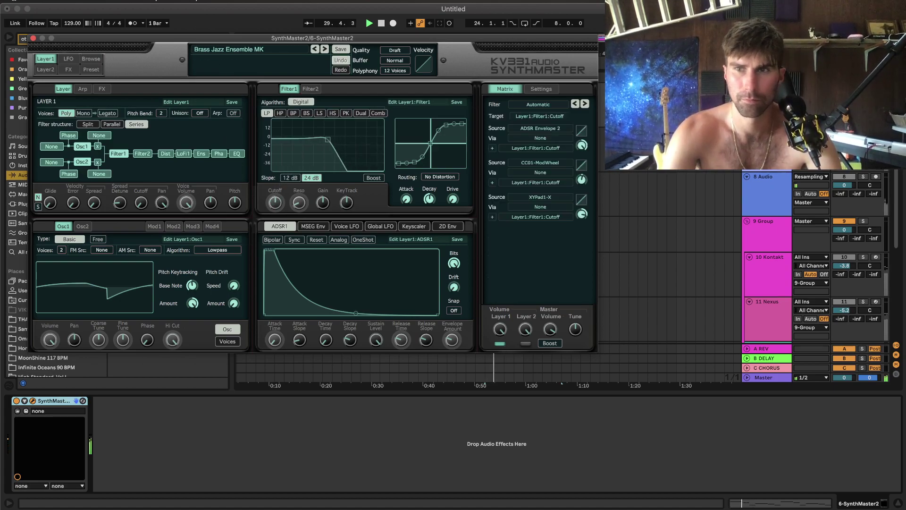
left_click(862, 88)
key("space")
key("space")
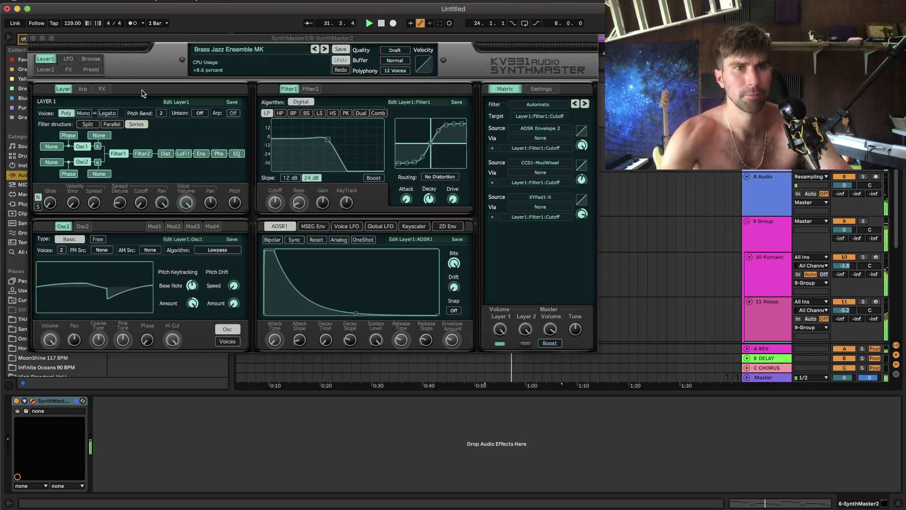
left_click(33, 39)
Insert a new audio track directly below the 104 CLAPPER SNARES track.
scroll(549, 136, "down", 5)
scroll(549, 138, "up", 6)
scroll(453, 172, "up", 8)
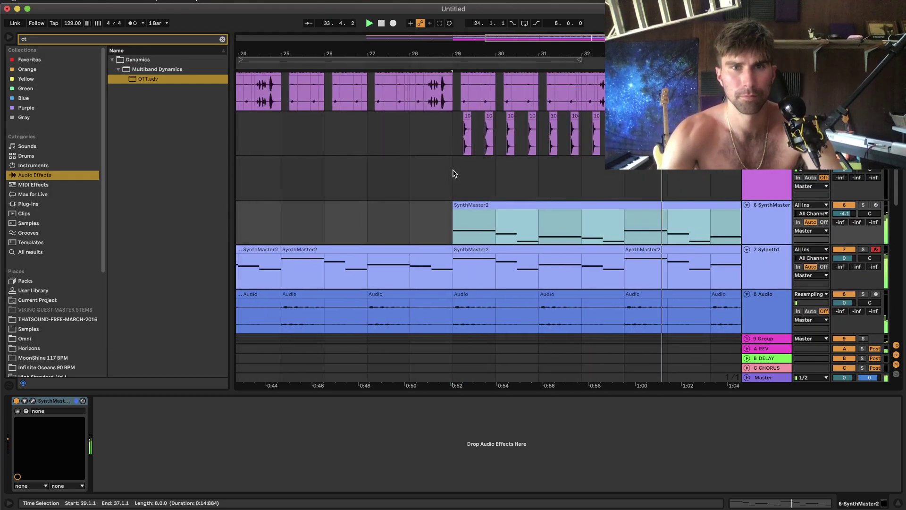
scroll(452, 174, "left", 1)
left_click(420, 174)
right_click(765, 144)
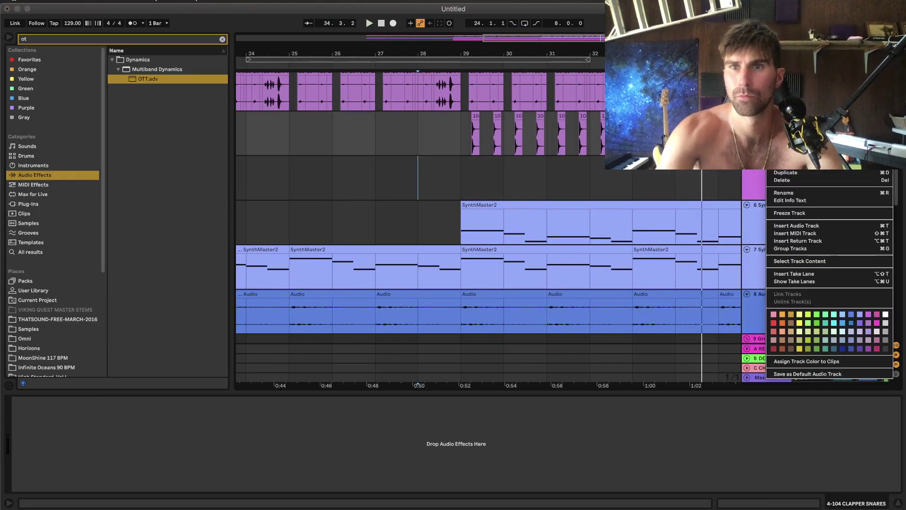
left_click(808, 226)
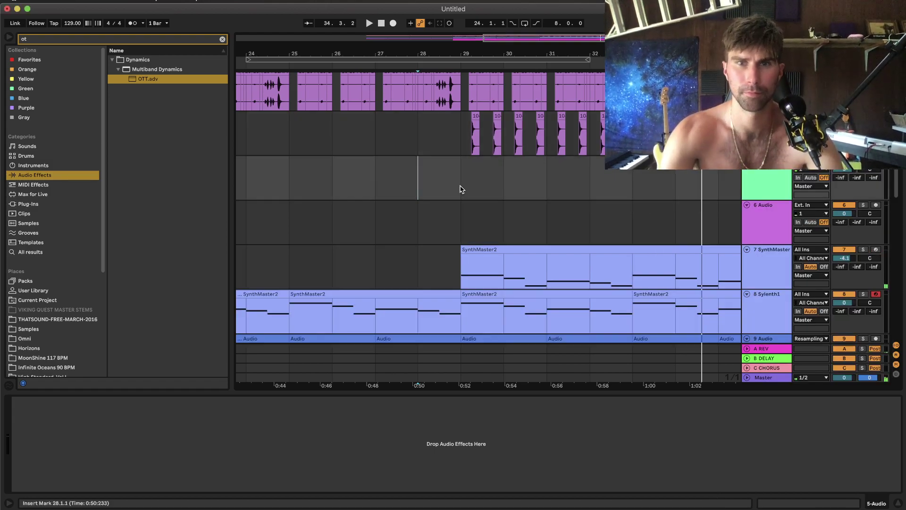
Set the insert position to 29.1.1 on the new audio track and search the Samples folder for "kick".
left_click(462, 189)
scroll(485, 188, "right", 1)
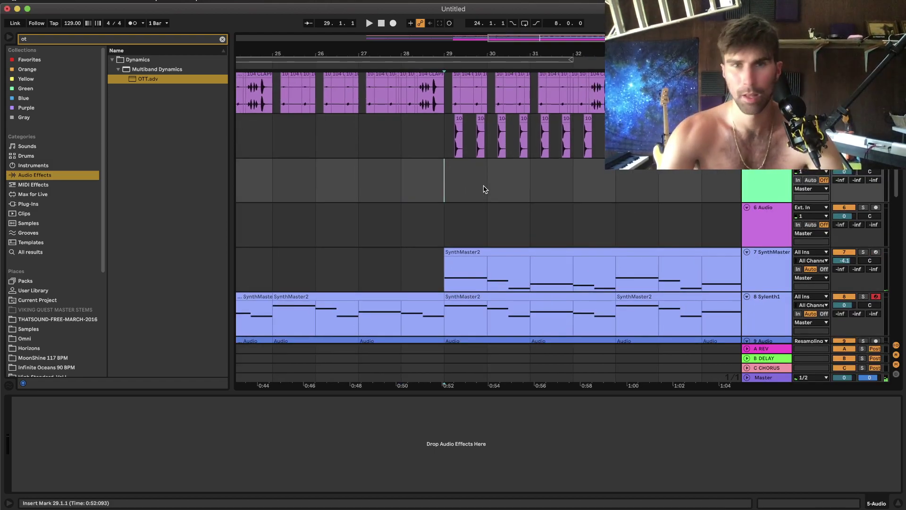
left_click(30, 329)
left_click(88, 38)
key("BackSpace")
type("kick")
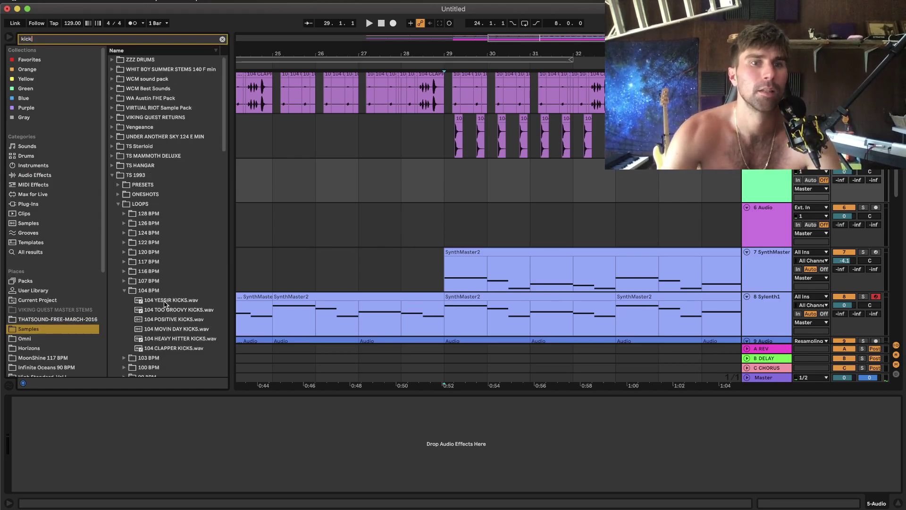
Audition the 104 BPM kick loops and place 104 HEAVY HITTER KICKS.wav at 29.1.1 on the new audio track.
left_click(166, 310)
left_click(171, 320)
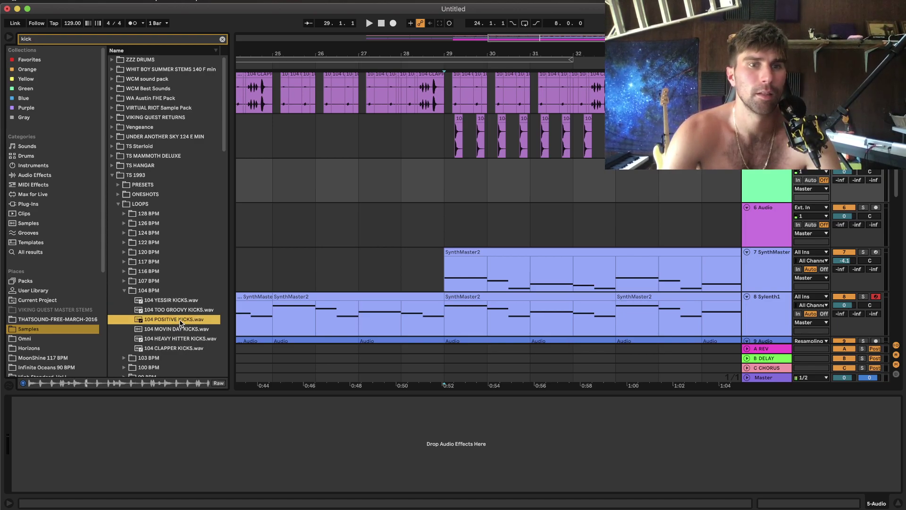
left_click(182, 329)
left_click(181, 339)
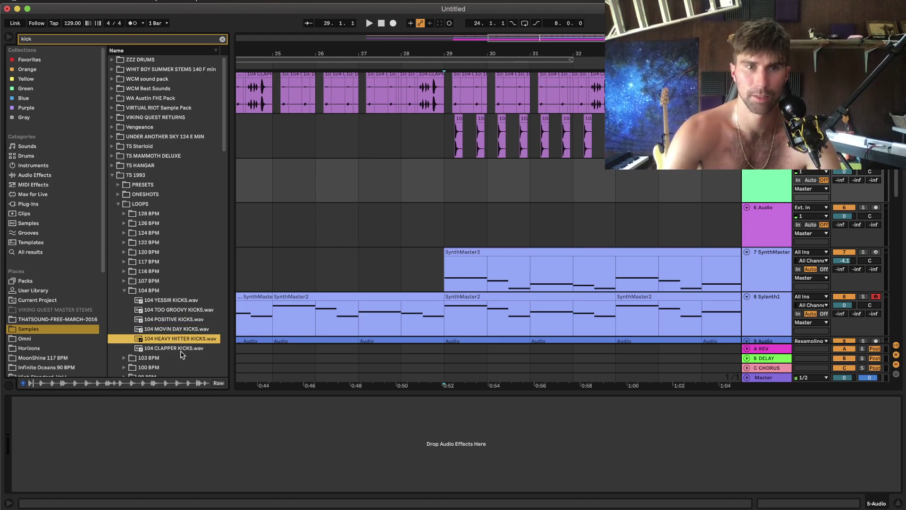
left_click_drag(369, 243, 443, 195)
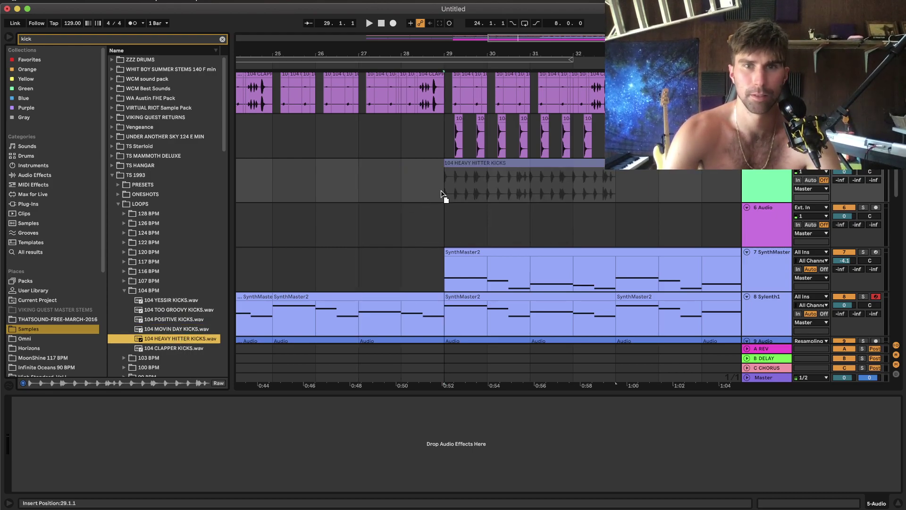
key("space")
scroll(504, 144, "down", 4)
scroll(495, 162, "right", 2)
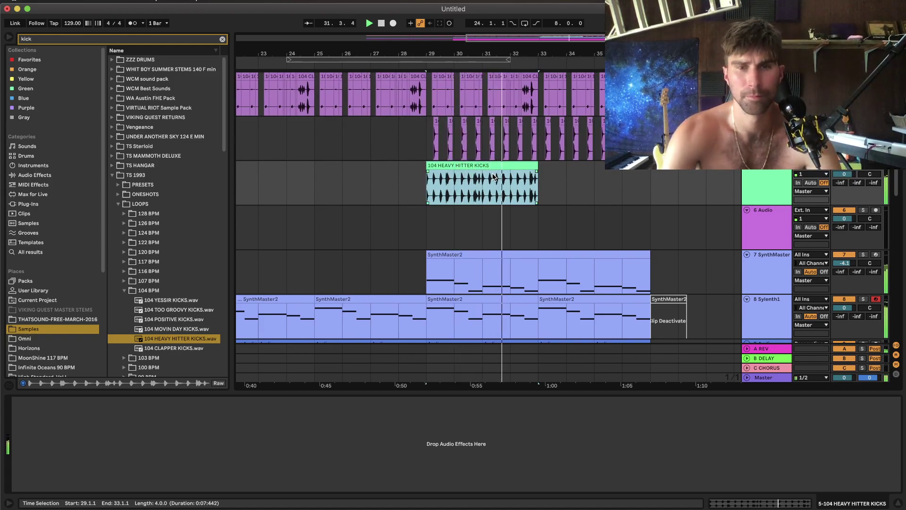
left_click(504, 168)
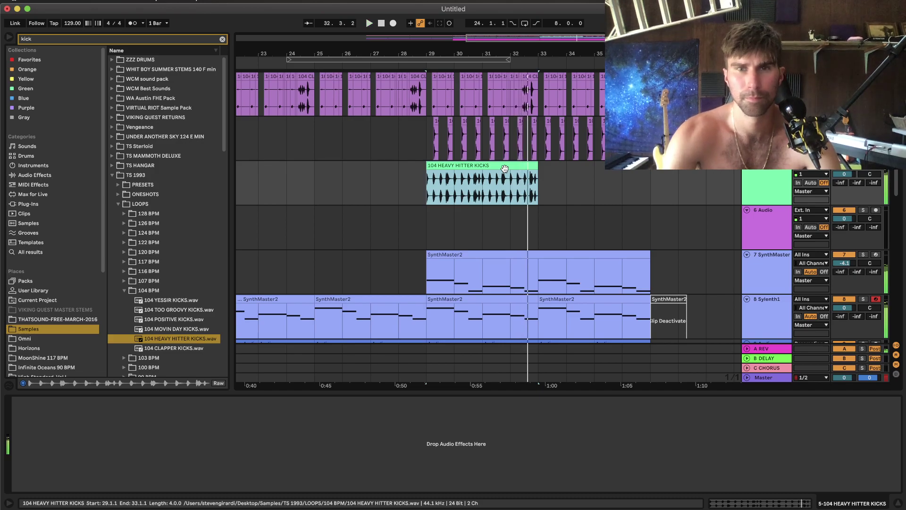
key("space")
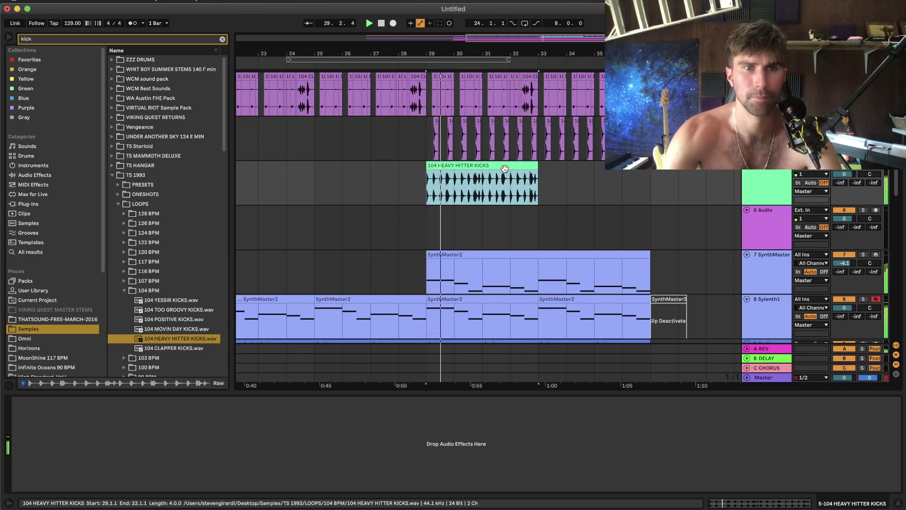
Duplicate the kick loop's first two bars over bars 31 to 33, and repeat the four-bar result up to bar 37.
left_click(480, 194)
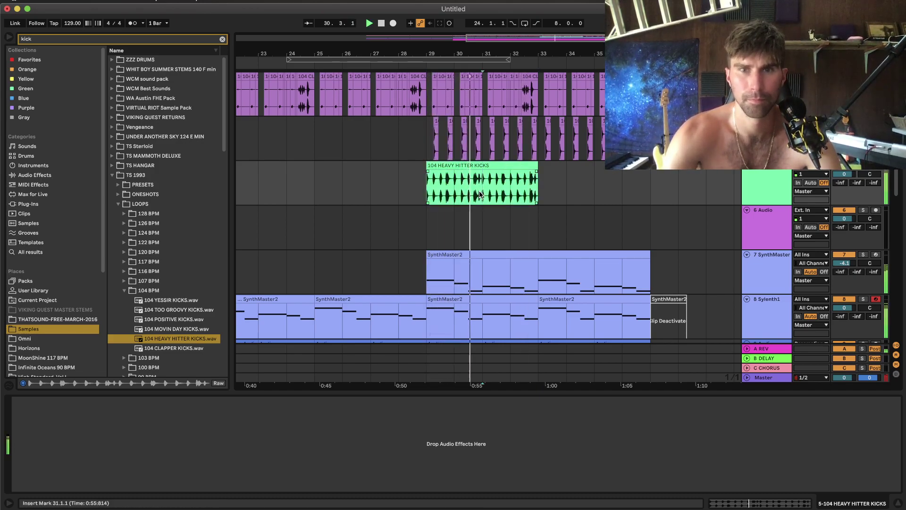
left_click_drag(480, 194, 426, 194)
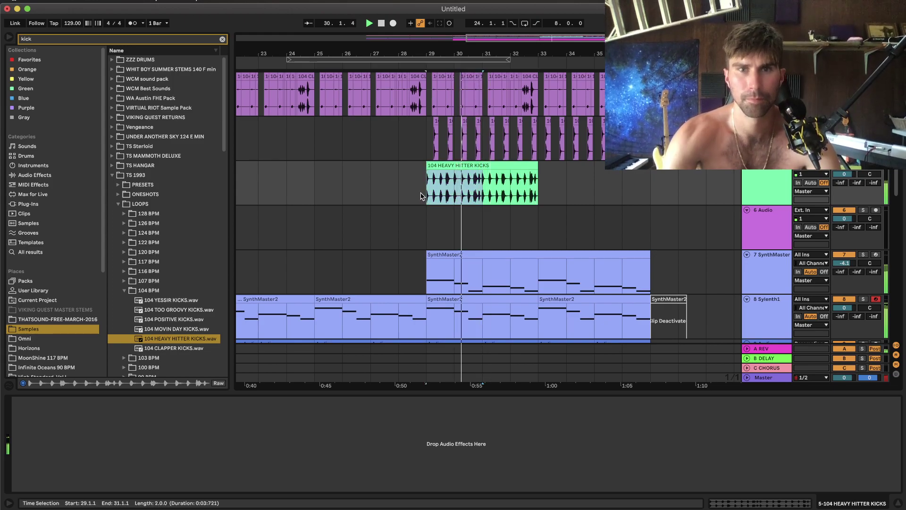
key("space")
key("space")
key("super+d")
left_click(426, 195, "shift")
scroll(428, 194, "down", 5)
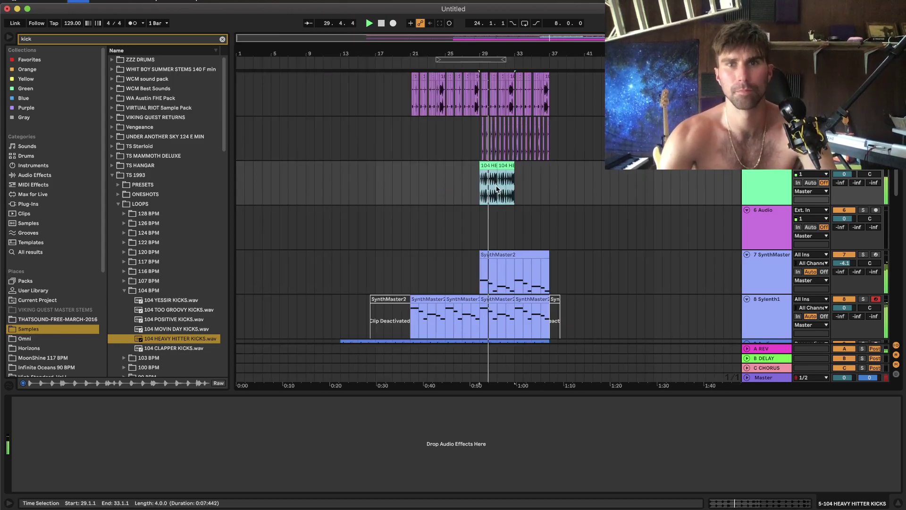
key("super+d")
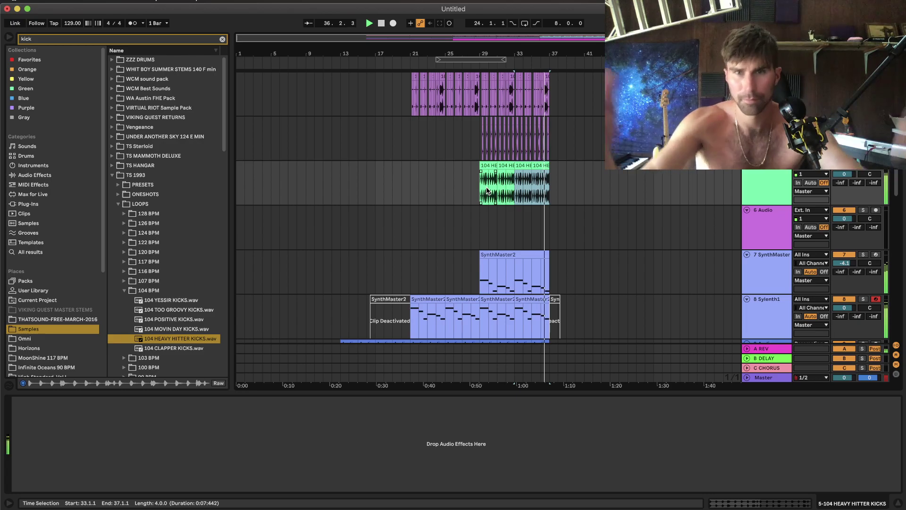
Stop playback and duplicate the section from bar 29 to bar 37 across all tracks so the copy follows at bar 37.
scroll(498, 153, "up", 5)
scroll(499, 153, "up", 4)
key("space")
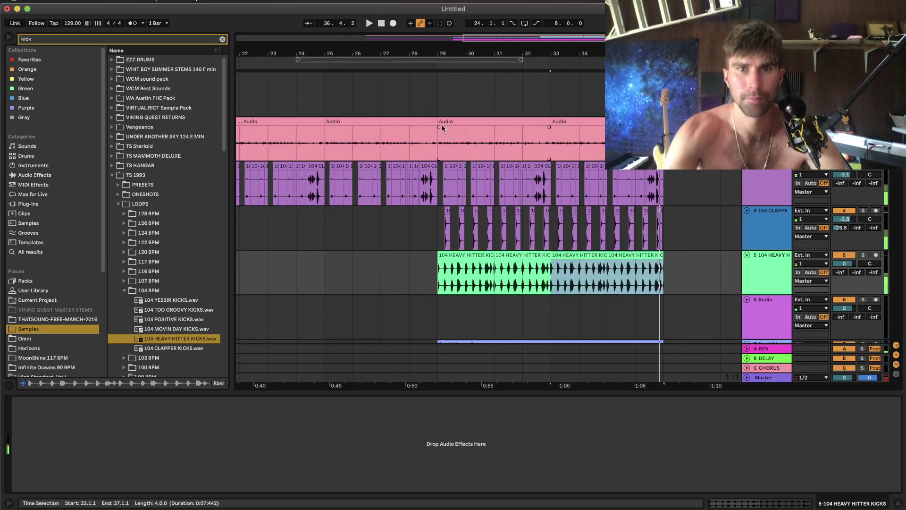
left_click(435, 101, "shift")
left_click(439, 377, "shift")
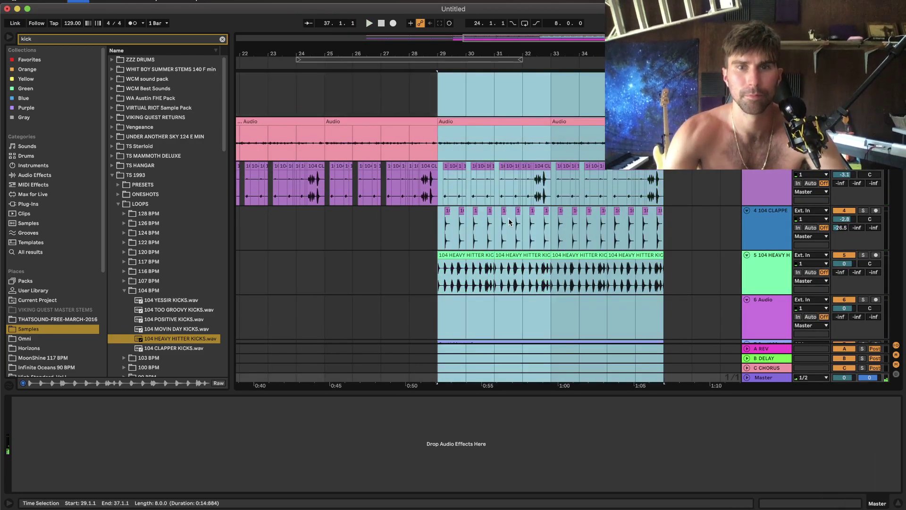
scroll(513, 202, "down", 4)
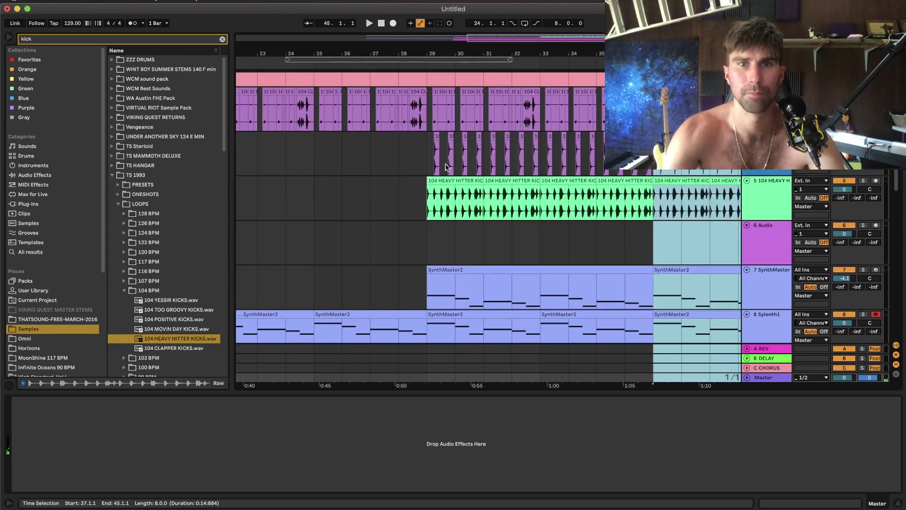
Find the FabFilter Pro-Q 3 plug-in by searching "pro q" and add it to the 104 CLAPPER SNARES track.
left_click(426, 166)
left_click(40, 204)
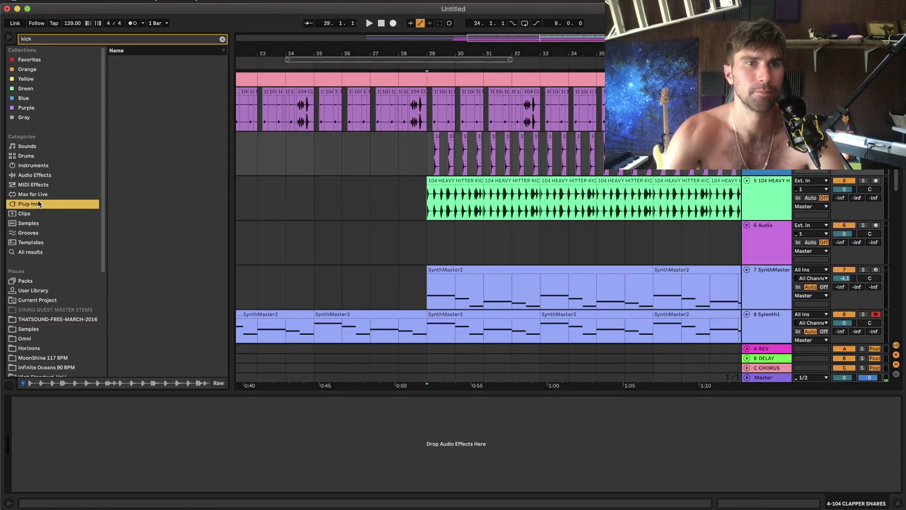
left_click(122, 41)
type("pro q")
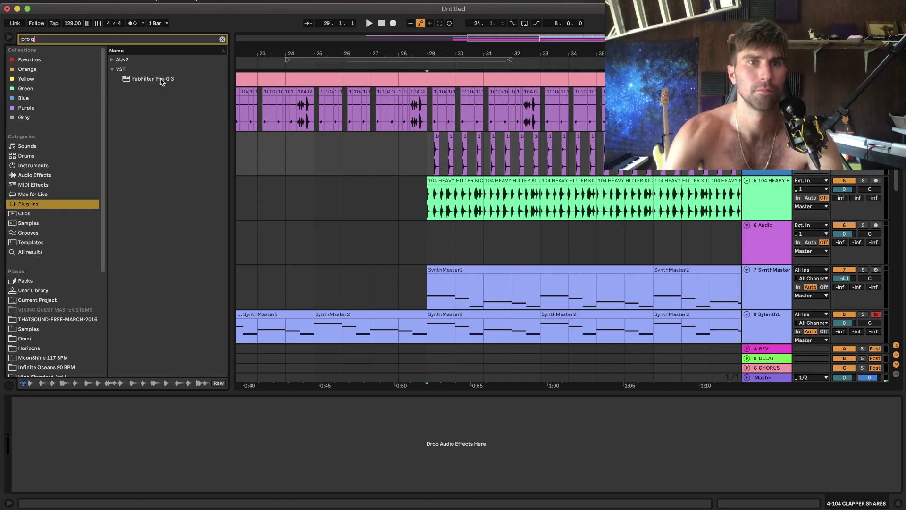
left_click_drag(151, 79, 430, 135)
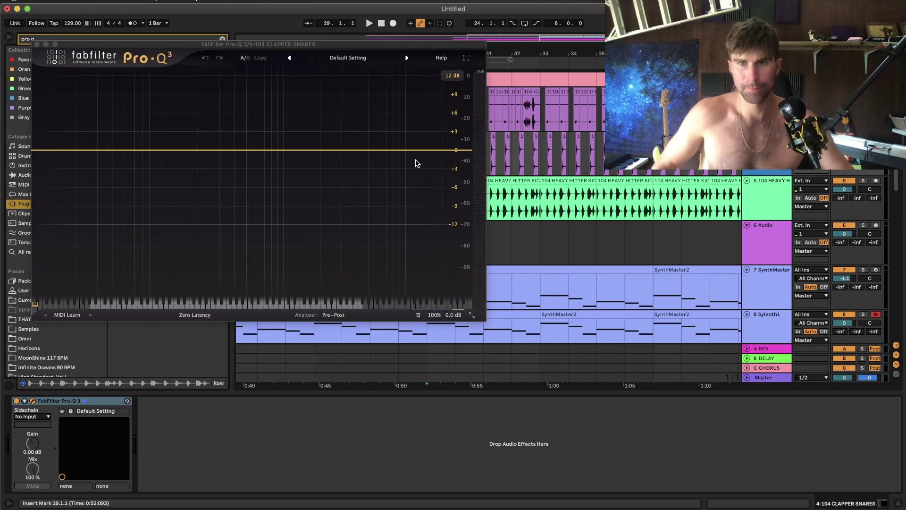
Cut the snare track's lows with a low shelf at about 80 Hz, -30 dB gain and a Q of about 0.58.
left_click_drag(62, 150, 91, 259)
left_click_drag(150, 268, 155, 306)
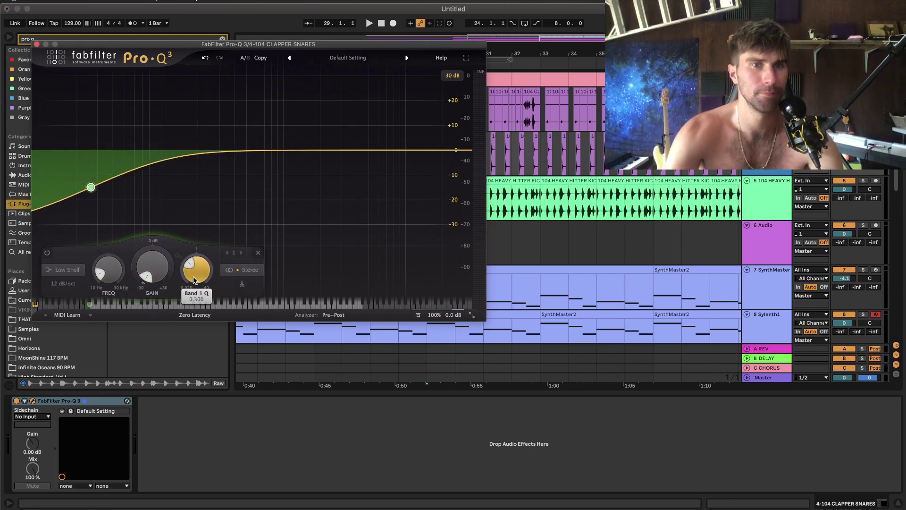
left_click_drag(104, 265, 105, 252)
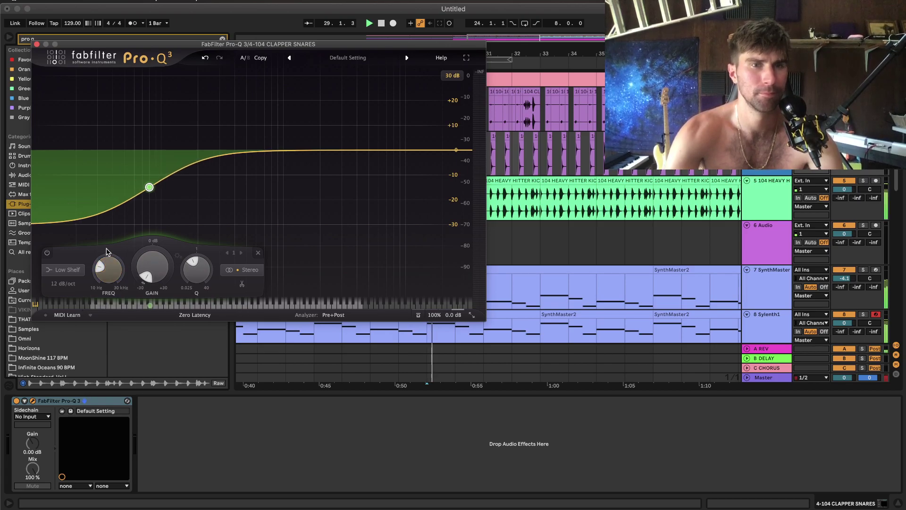
key("space")
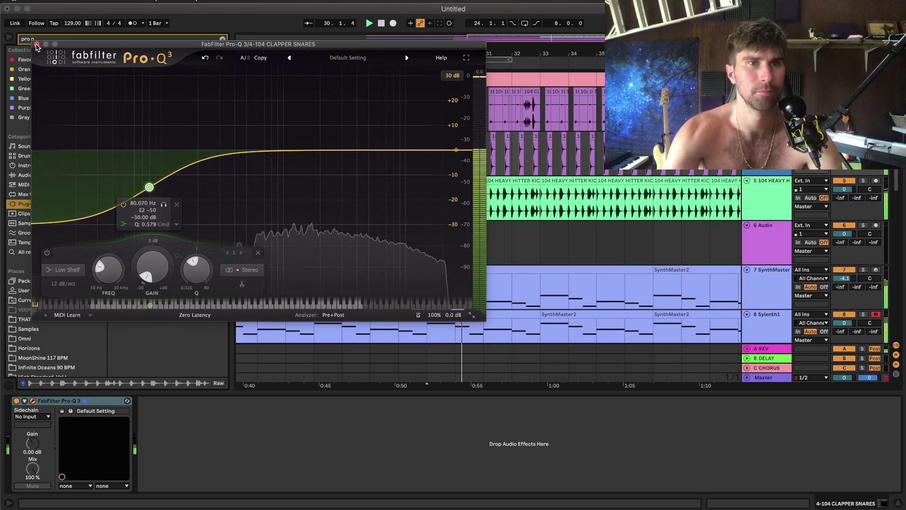
left_click(37, 45)
Insert a new audio track directly after the 104 CLAPPER SNARES track.
scroll(389, 211, "right", 4)
scroll(389, 211, "up", 1)
left_click(729, 201)
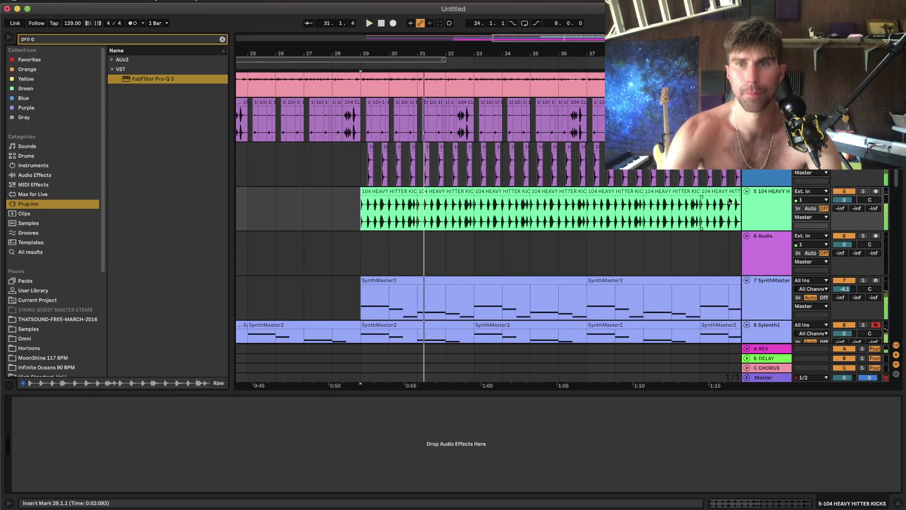
right_click(766, 173)
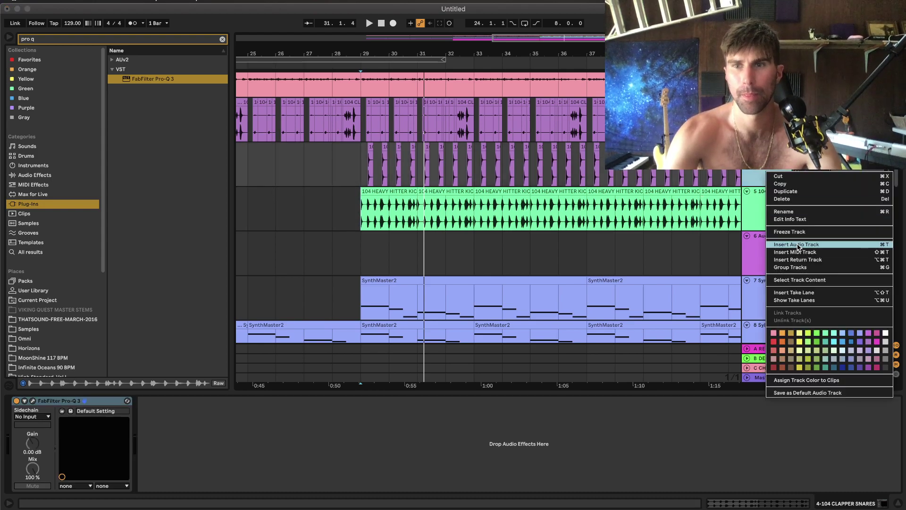
key("Return")
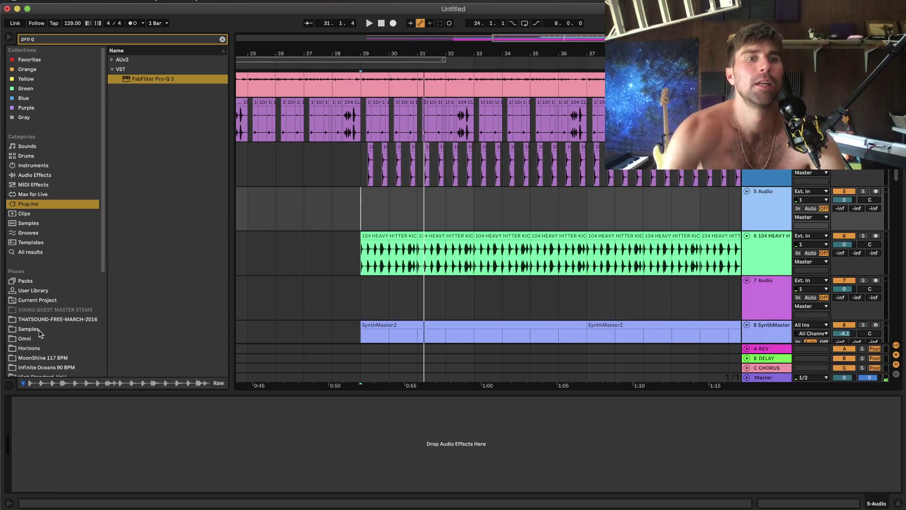
Search the Samples folder for "kick".
left_click(28, 329)
left_click(162, 39)
type("kick")
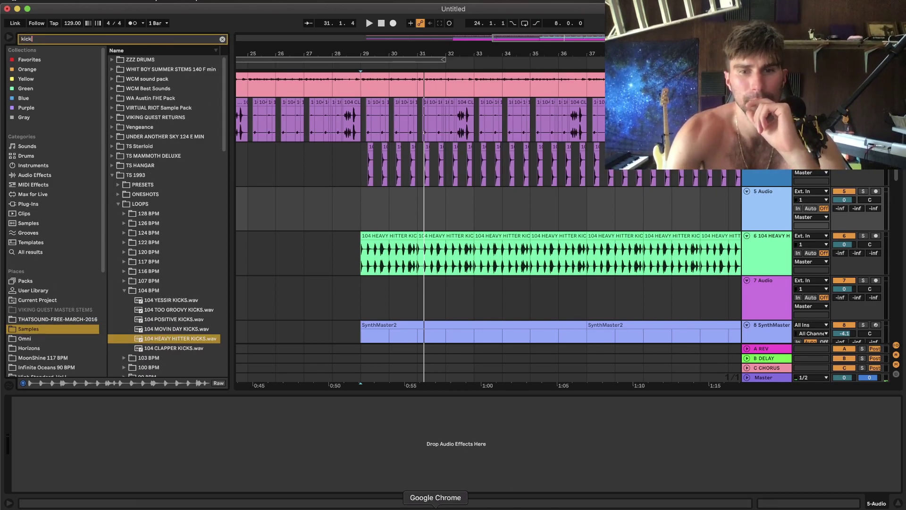
Quit the background applications, including Google Chrome, the music player, the messaging app, iMovie and System Preferences.
right_click(437, 505)
left_click(462, 494)
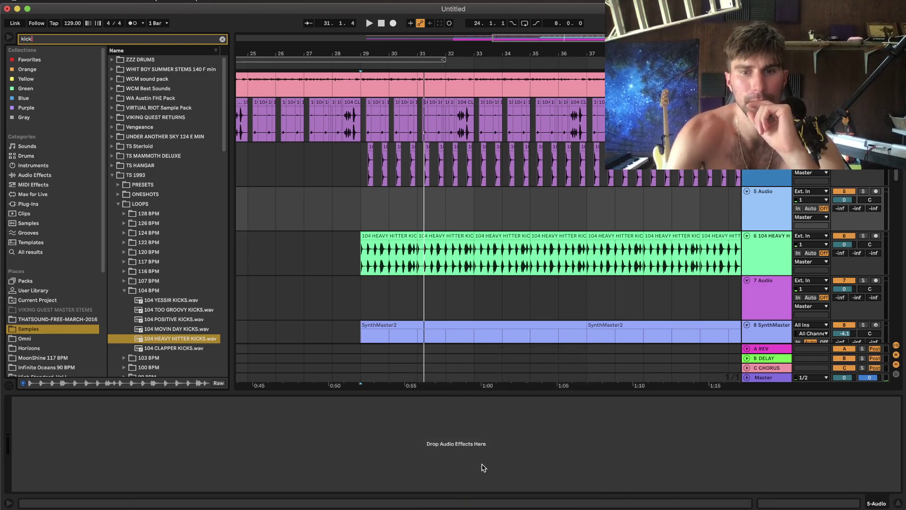
right_click(490, 505)
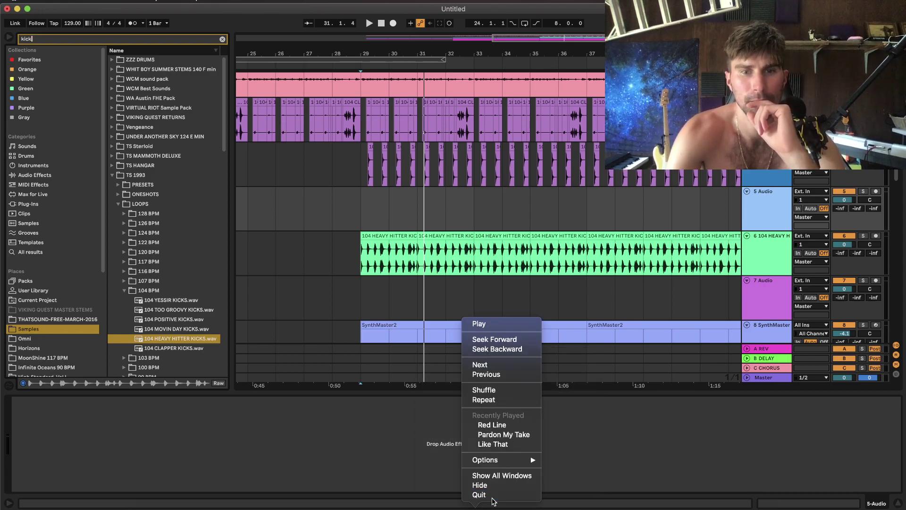
left_click(486, 495)
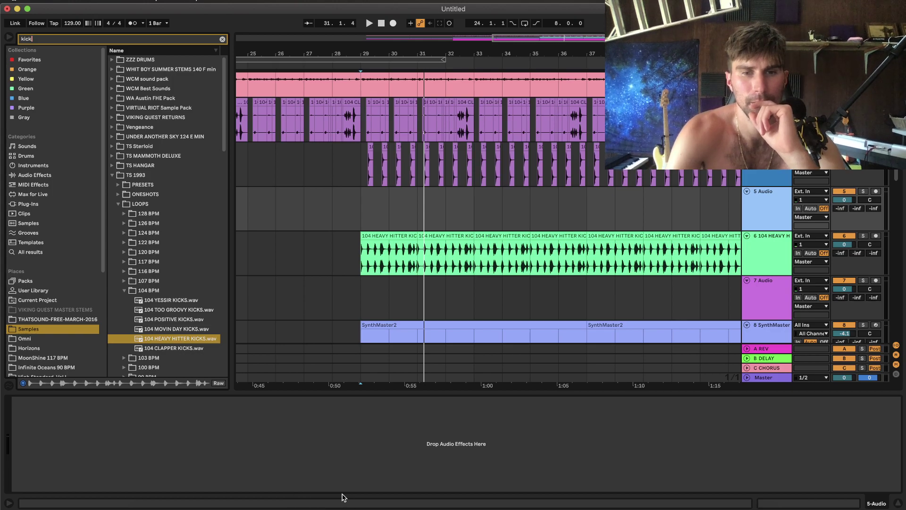
right_click(317, 506)
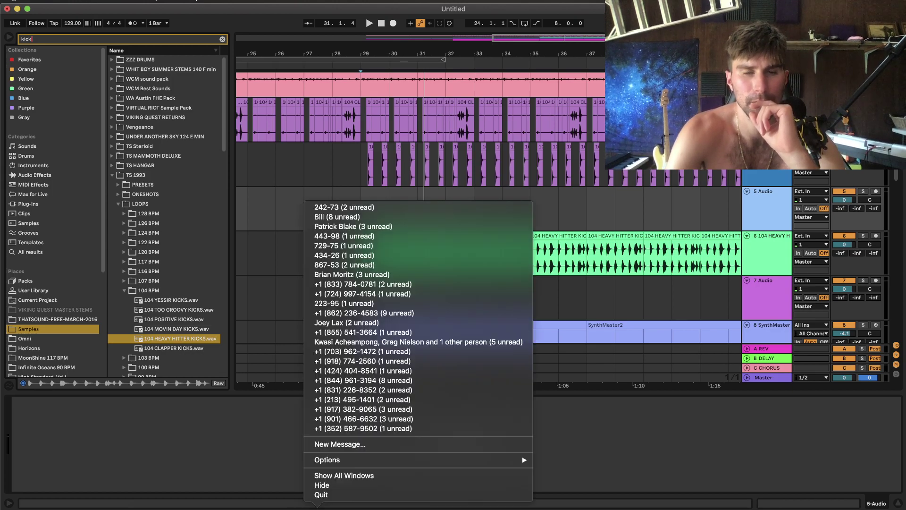
left_click(330, 494)
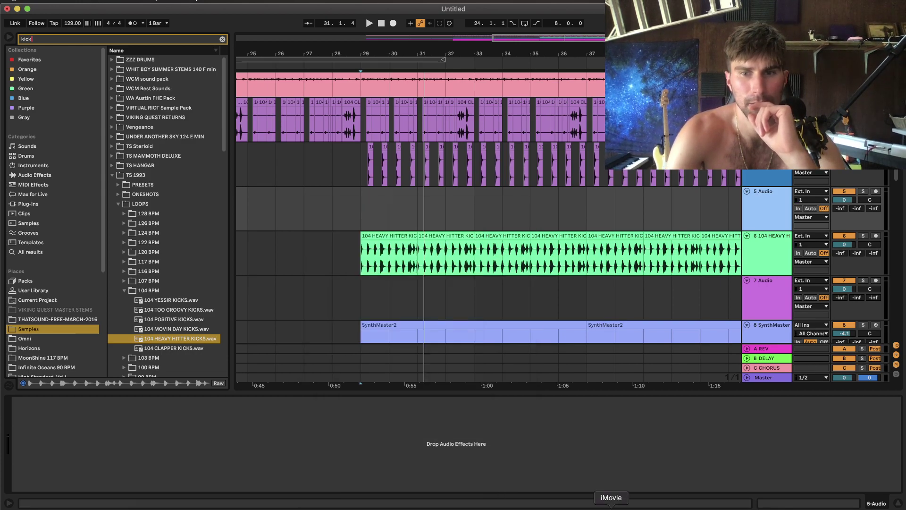
right_click(611, 506)
left_click(633, 494)
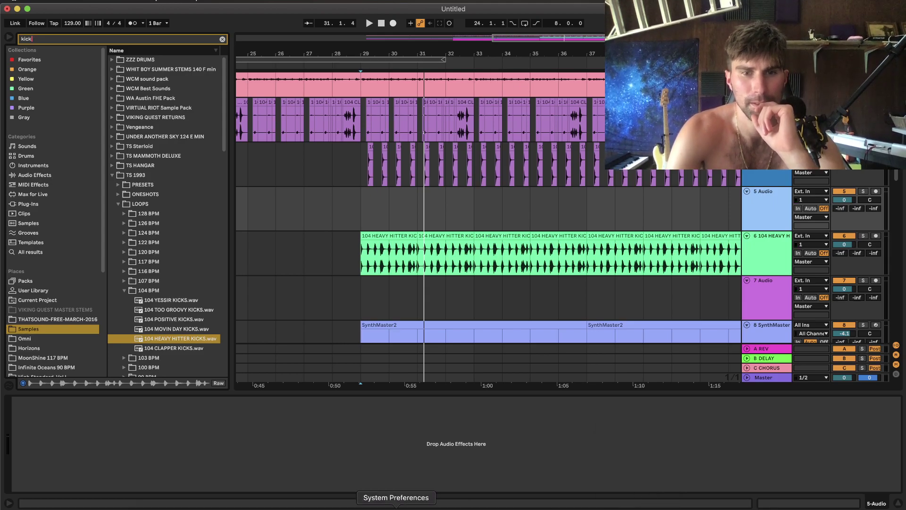
right_click(372, 506)
left_click(374, 495)
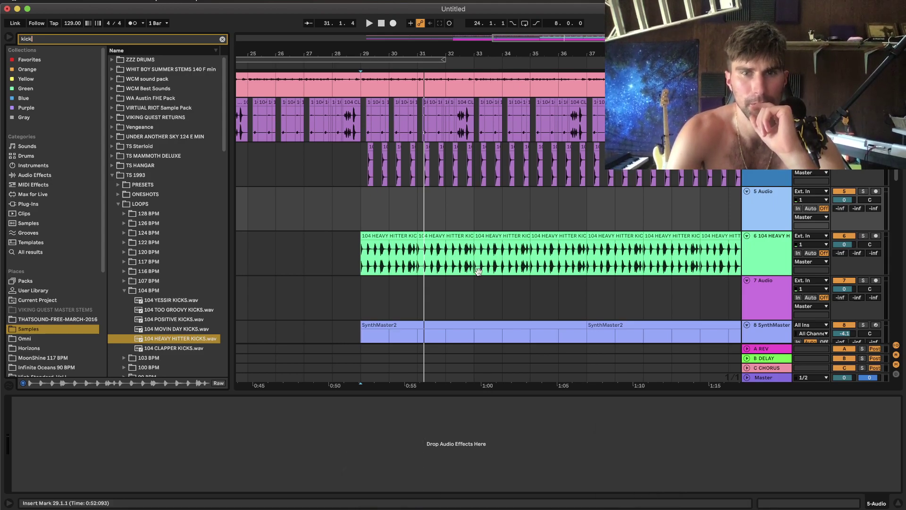
Collapse the TS 1993 folder while browsing the kick samples, and arm track 7 Audio with monitoring on Auto.
left_click(360, 308)
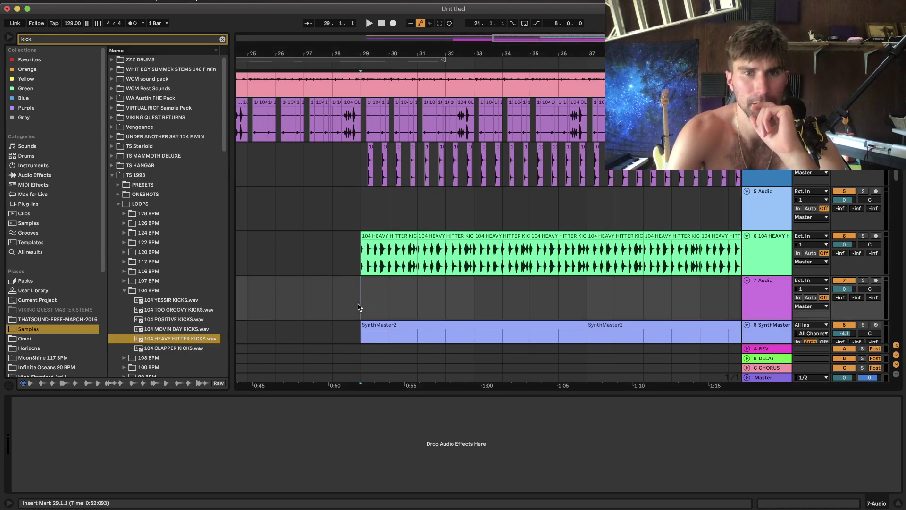
scroll(359, 307, "down", 3)
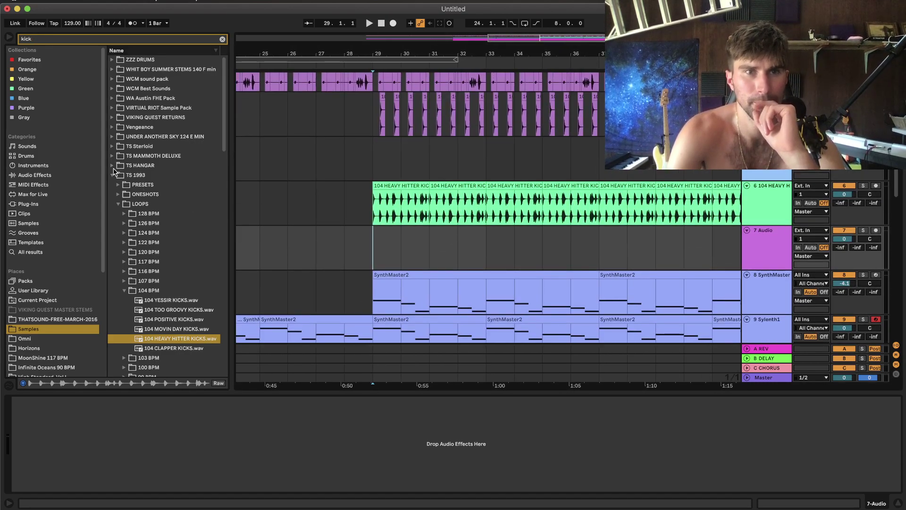
left_click(113, 176)
scroll(191, 219, "down", 10)
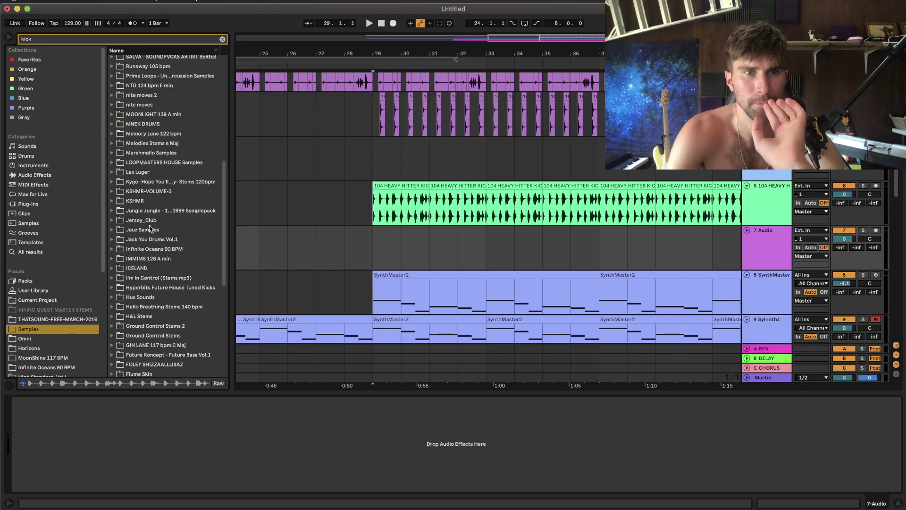
scroll(155, 340, "down", 5)
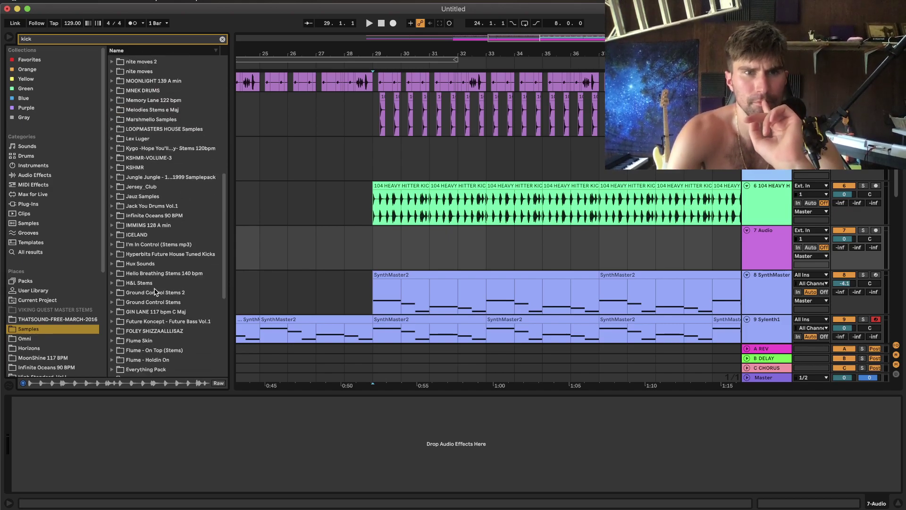
scroll(155, 291, "down", 4)
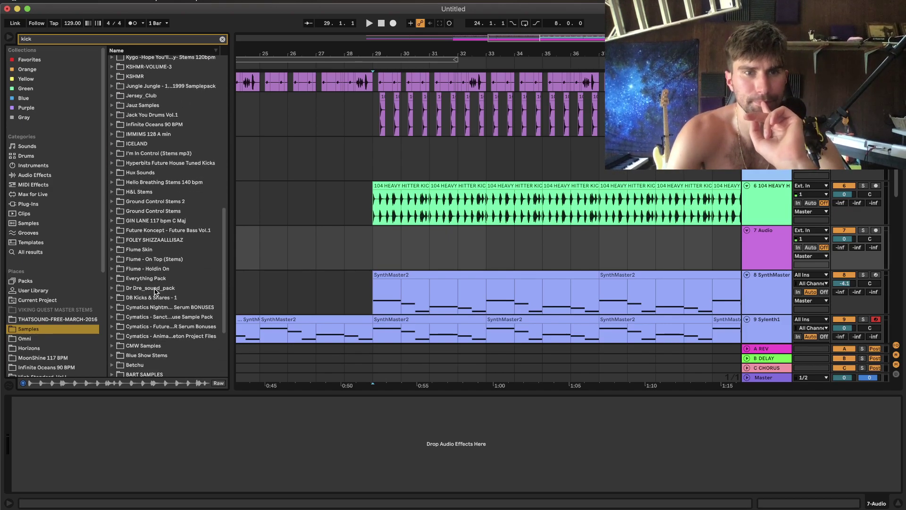
left_click(757, 256)
left_click(810, 247)
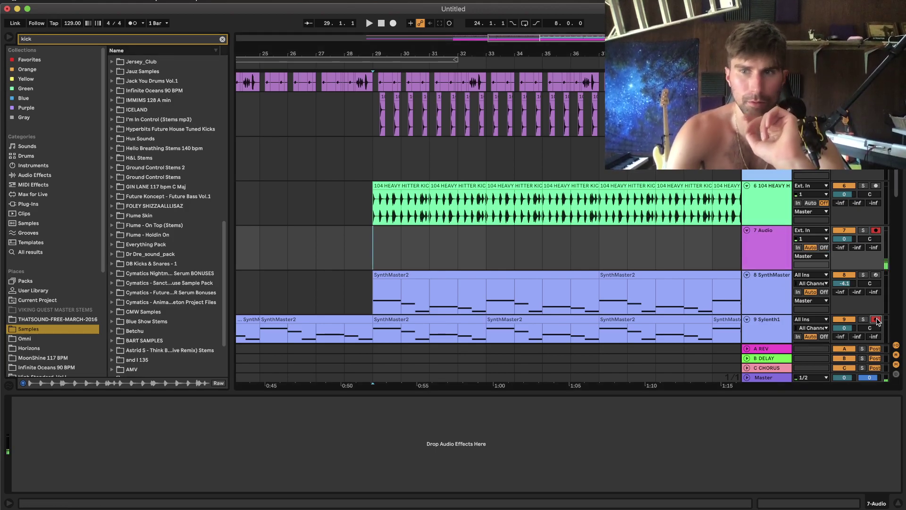
Preview Decap_kick_direkt.wav from the SPLICE folder and place it at bar 29 on track 7 Audio.
scroll(156, 330, "up", 2)
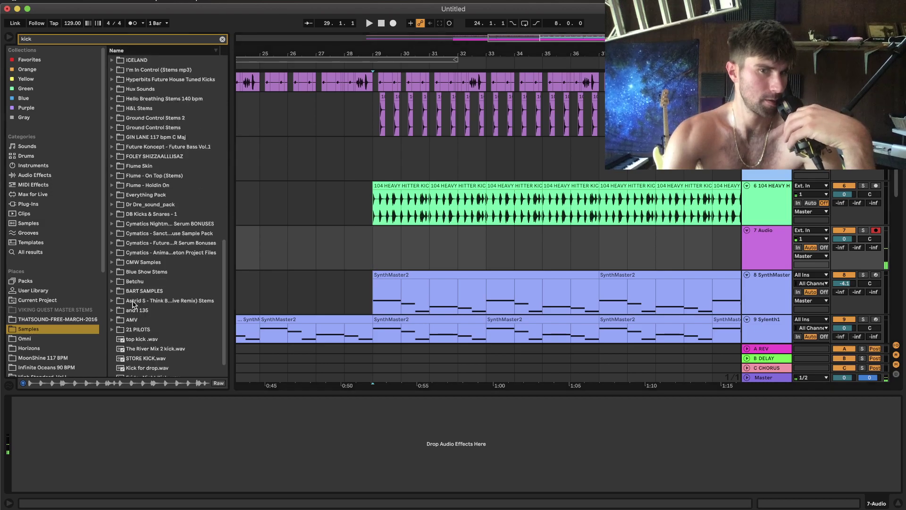
scroll(149, 294, "up", 7)
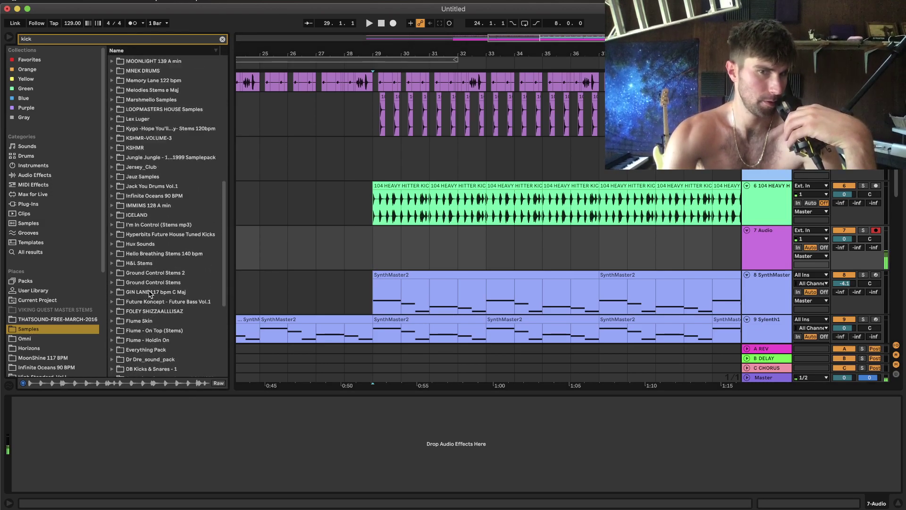
scroll(155, 204, "up", 9)
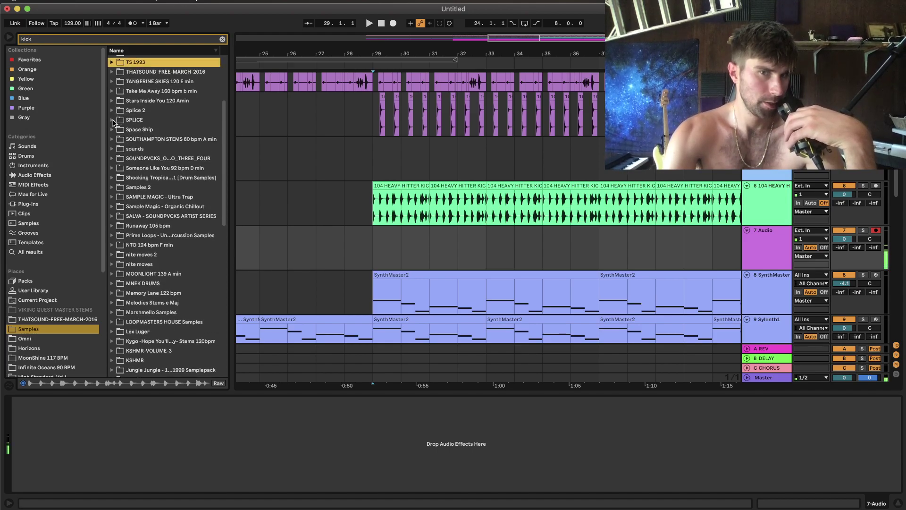
left_click(113, 121)
left_click(165, 169)
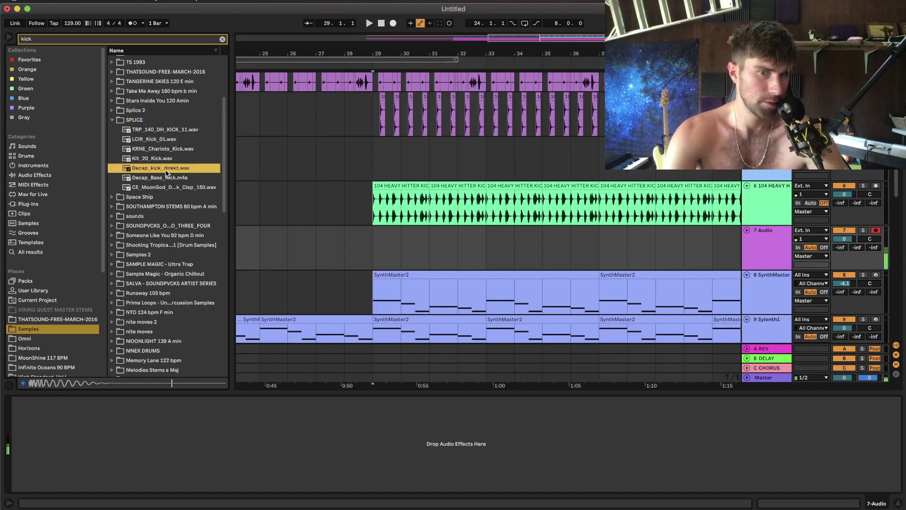
left_click_drag(335, 214, 376, 247)
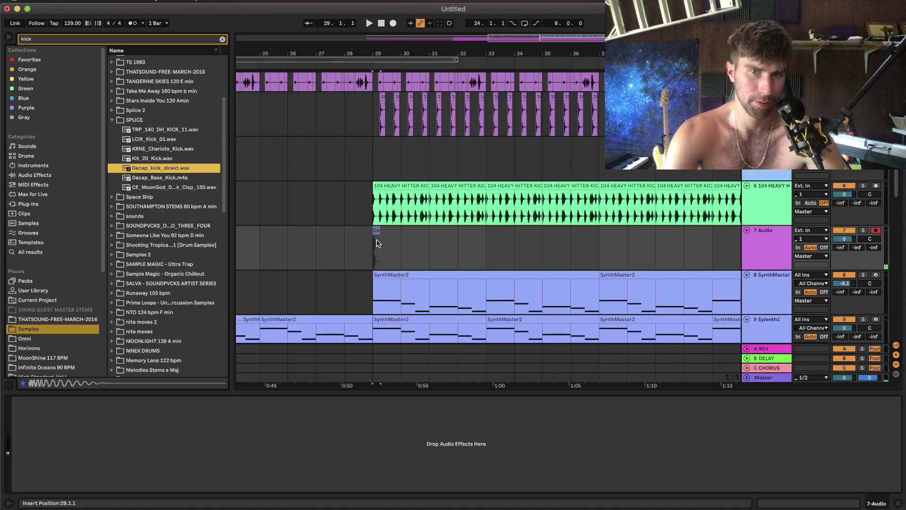
Rename the Decap kick track to SC and color it white.
left_click(770, 235)
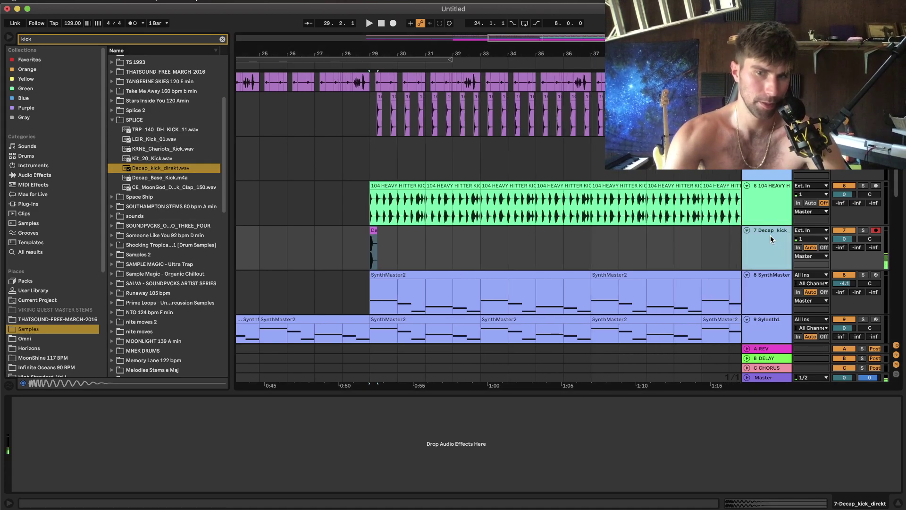
key("super+r")
type("SC")
right_click(770, 236)
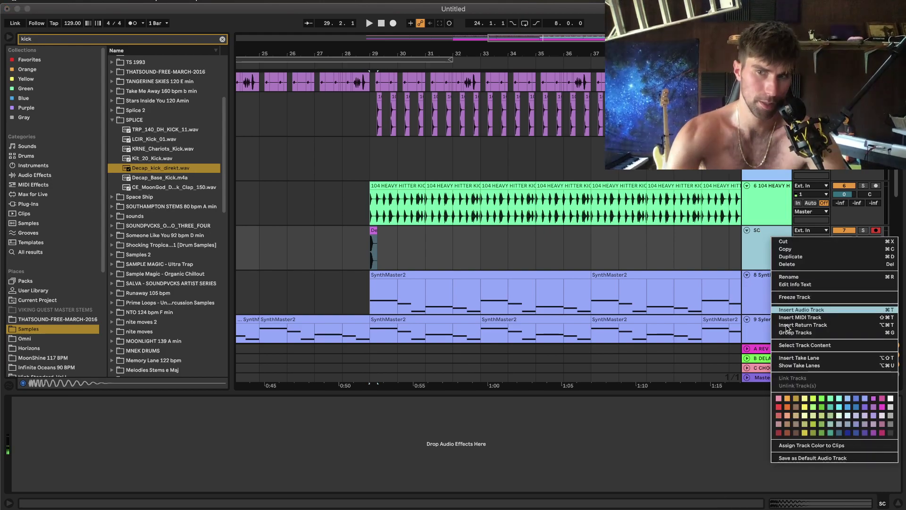
left_click(890, 399)
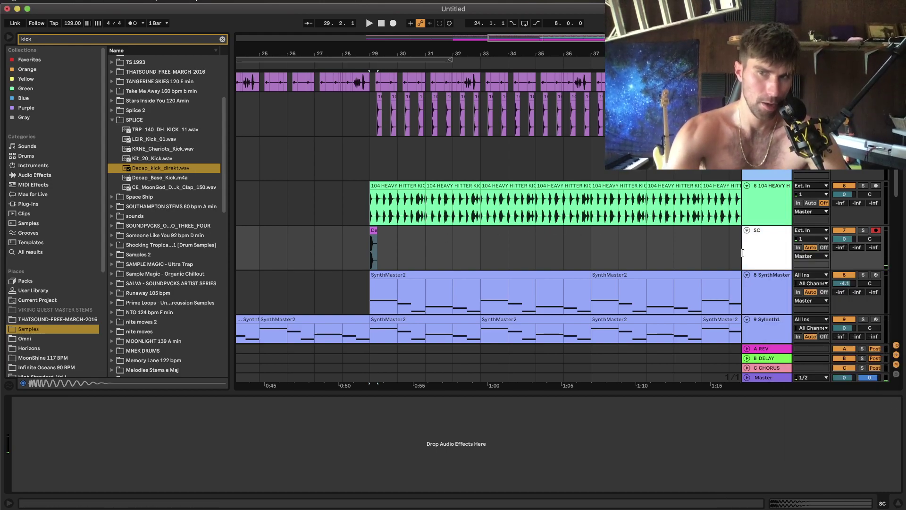
Insert an audio track below the HEAVY HITTER KICKS track and move the Decap kick clip from SC onto it at bar 29.
left_click(766, 203)
right_click(767, 205)
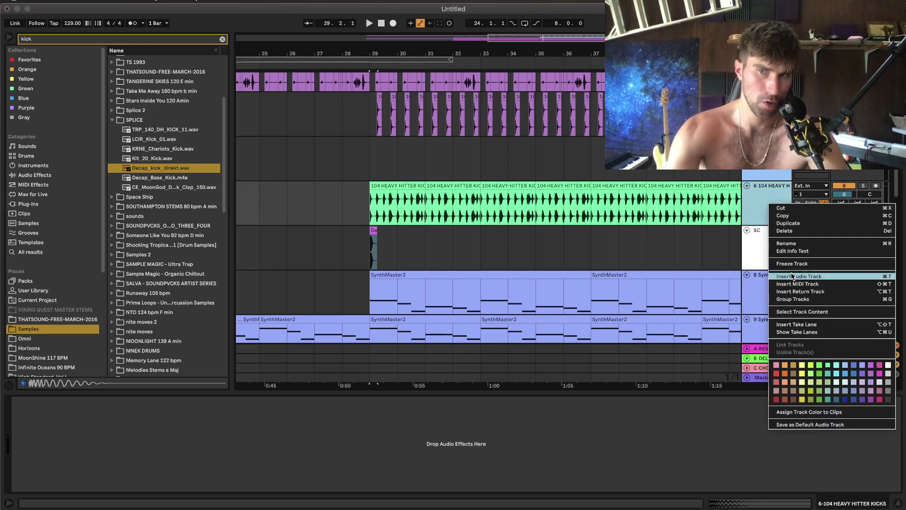
key("Return")
left_click_drag(373, 272, 373, 247)
scroll(373, 247, "up", 5)
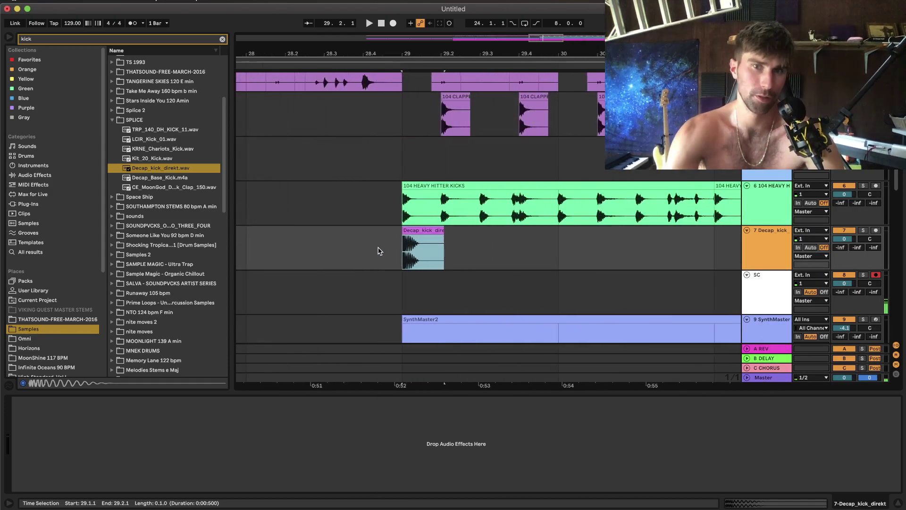
Set the grid to 1/16 and trim the Decap kick clip at bar 29 to a single sixteenth note.
right_click(377, 251)
left_click(430, 296)
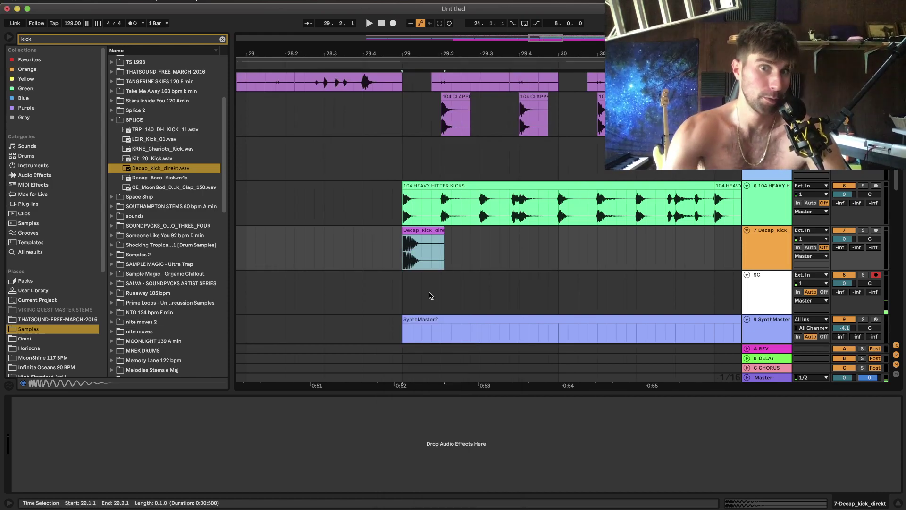
scroll(395, 240, "up", 4)
left_click_drag(357, 247, 503, 257)
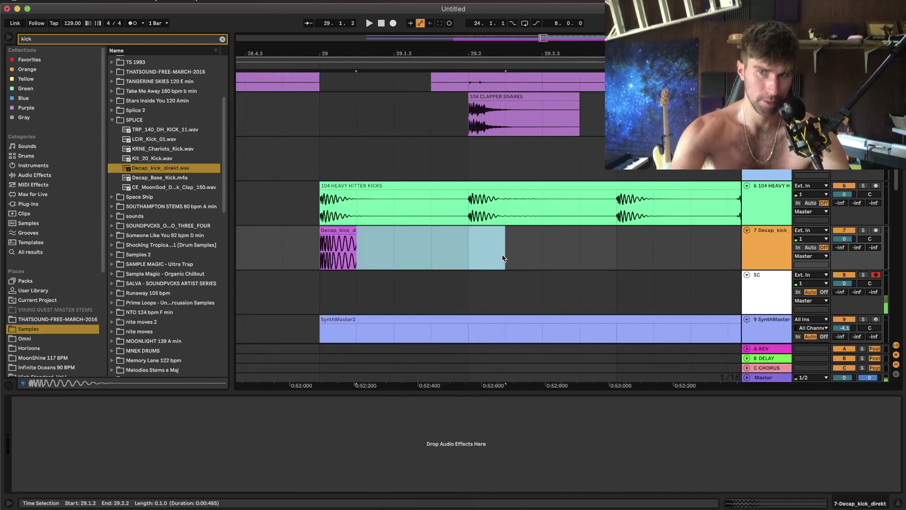
Rename the empty white track to sdf and the Decap kick track to SC.
left_click(766, 294)
type("f")
left_click(761, 248)
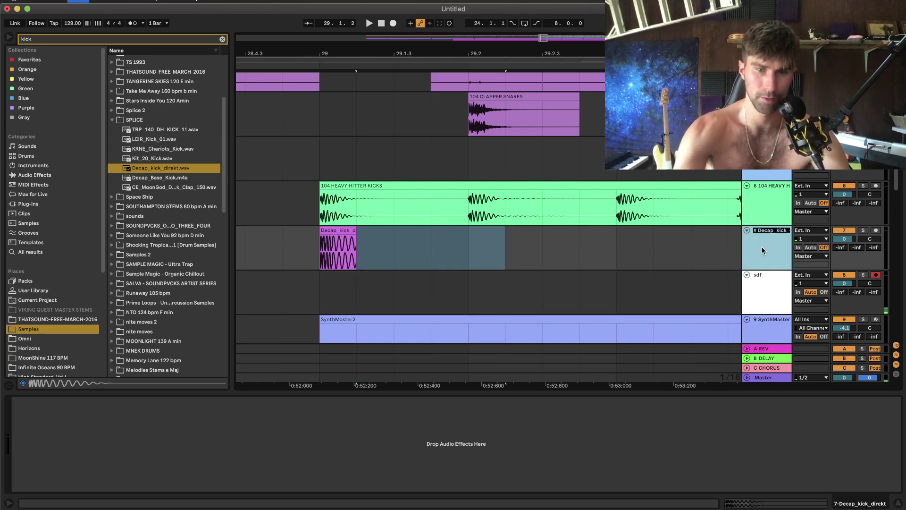
type("SC")
Duplicate the one-beat kick segment on the SC track to put a kick on every beat from bar 29 to bar 31.
left_click(616, 246)
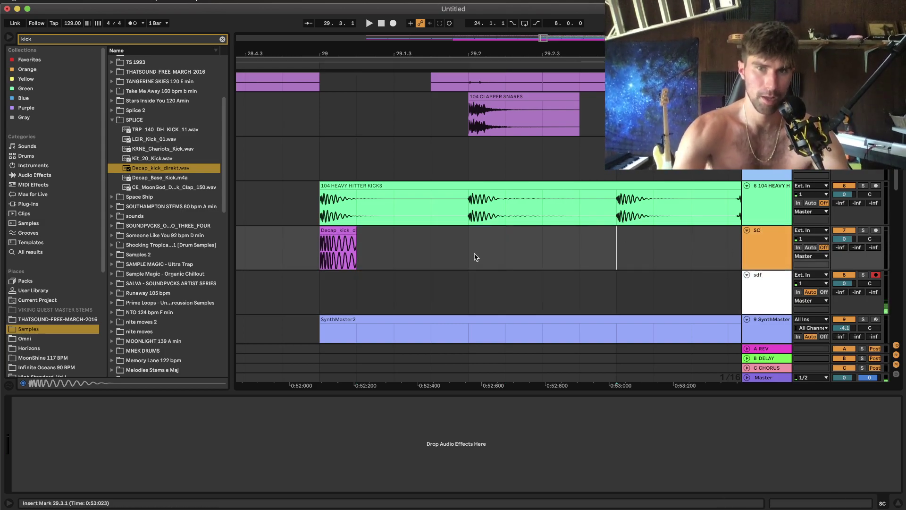
left_click_drag(472, 255, 321, 257)
key("ctrl+d")
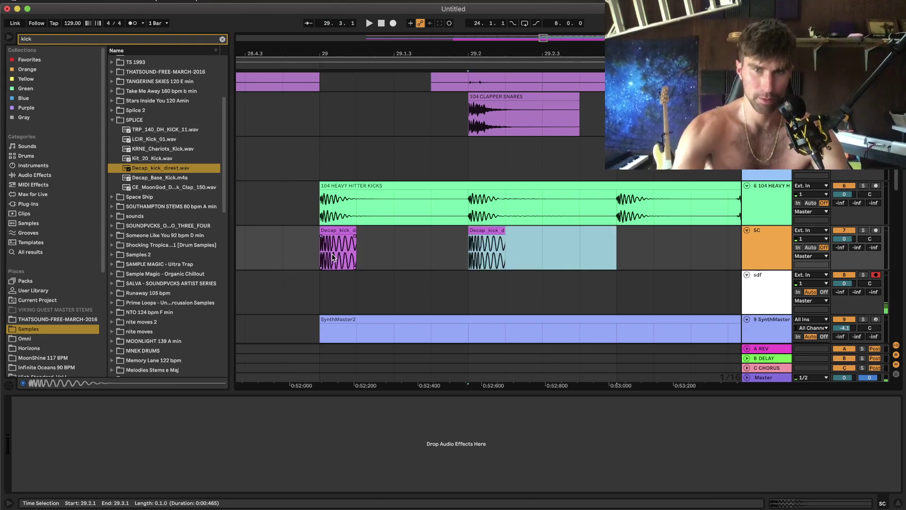
key("minus")
key("minus")
key("ctrl+d")
key("ctrl+d")
key("ctrl+d")
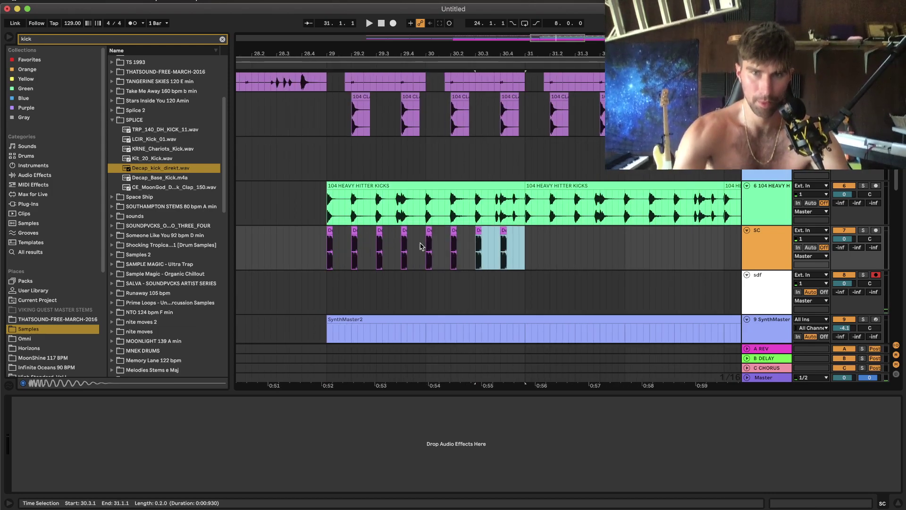
Duplicate the two-bar kick block on the SC track until it reaches bar 45, undoing any copies past the section's end.
left_click(324, 259, "shift")
key("minus")
key("minus")
key("minus")
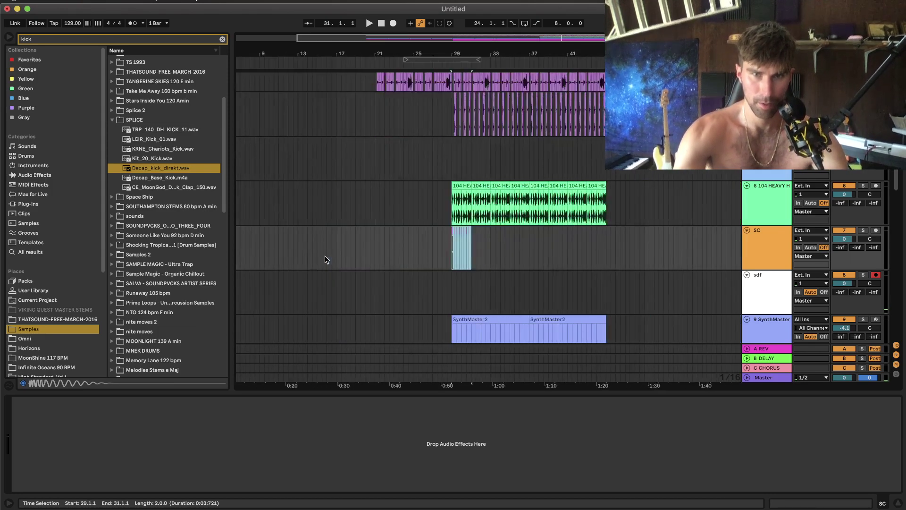
key("ctrl+d")
key("ctrl+d")
key("ctrl+d")
key("ctrl+d")
key("ctrl+d")
key("ctrl+d")
key("ctrl+d")
key("ctrl+d")
key("ctrl+d")
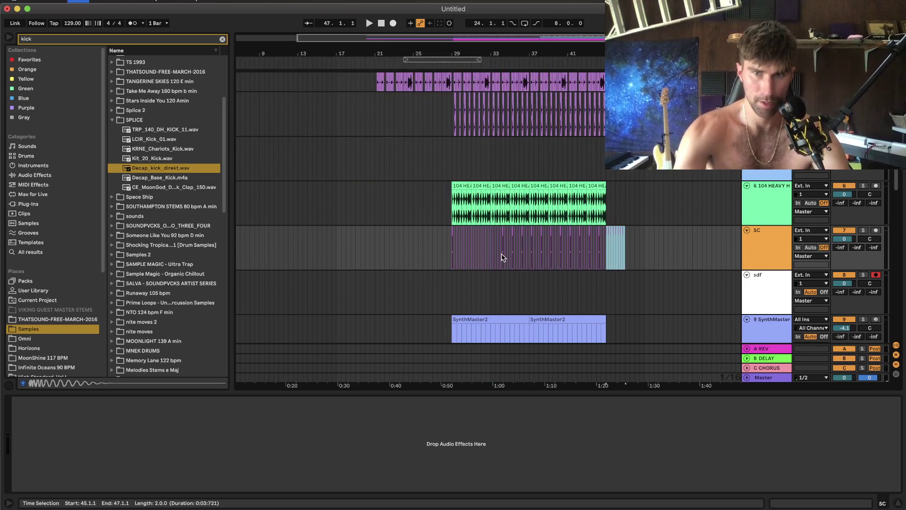
key("ctrl+z")
key("ctrl+z")
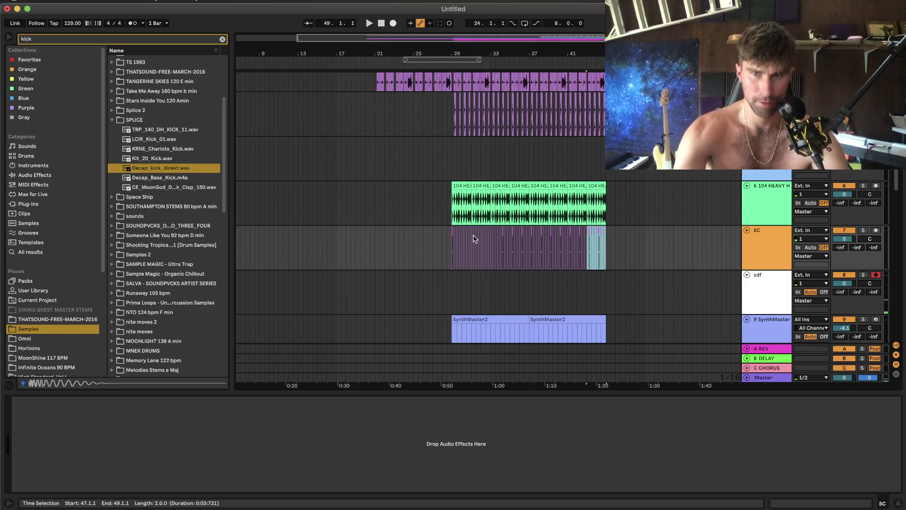
Lower the SC track volume to -inf dB and set the arrangement grid to 1 Bar.
key("plus")
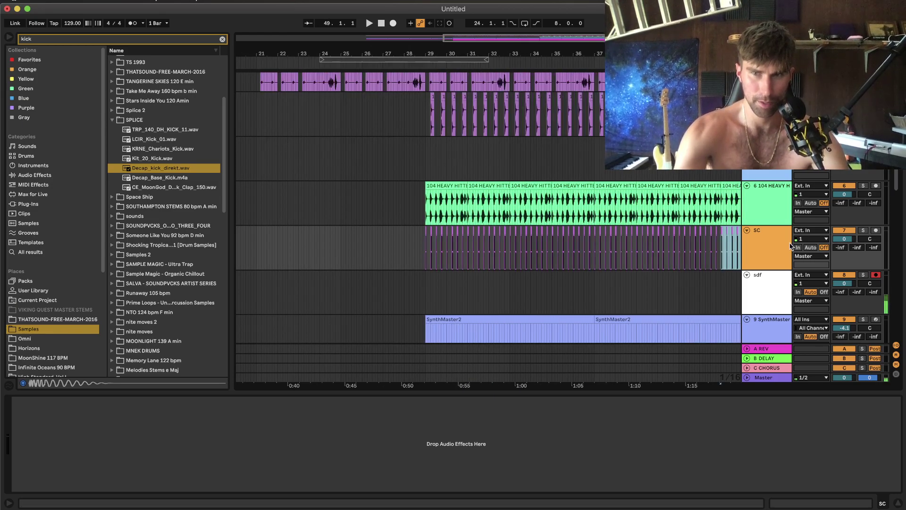
left_click(845, 283)
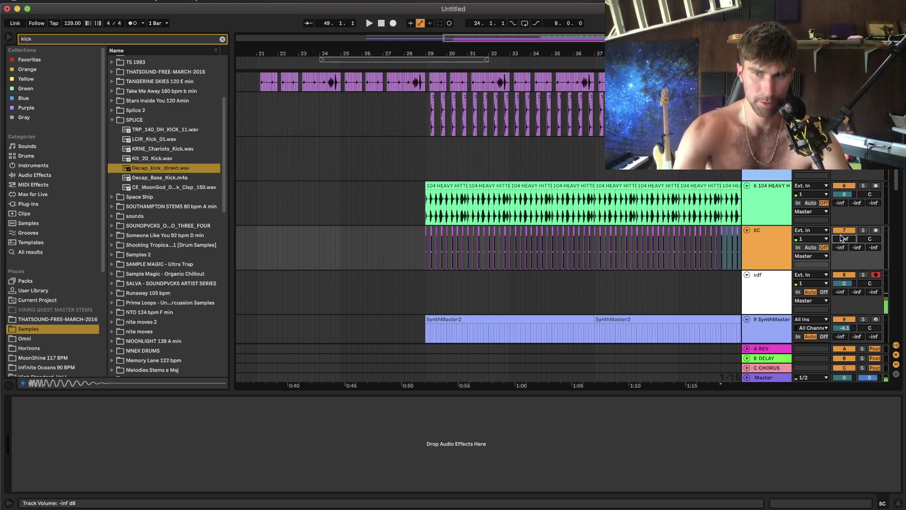
scroll(471, 201, "down", 5)
scroll(472, 207, "up", 1)
right_click(477, 242)
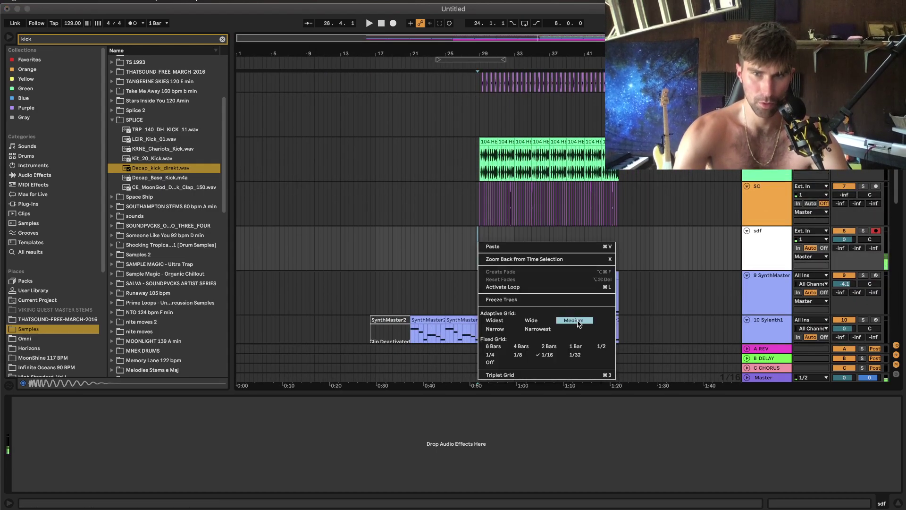
left_click(578, 347)
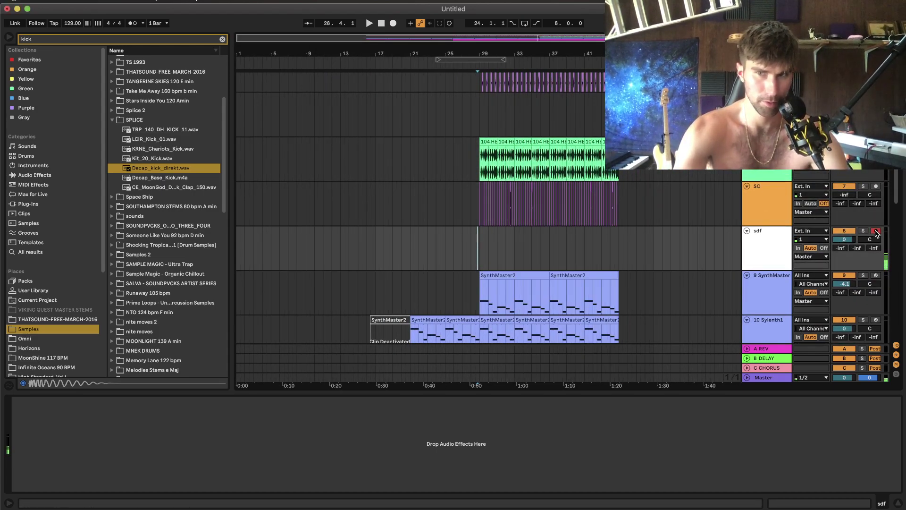
Play the arrangement from the Kontakt clip at bar 13 and look over the surrounding tracks.
scroll(507, 241, "down", 6)
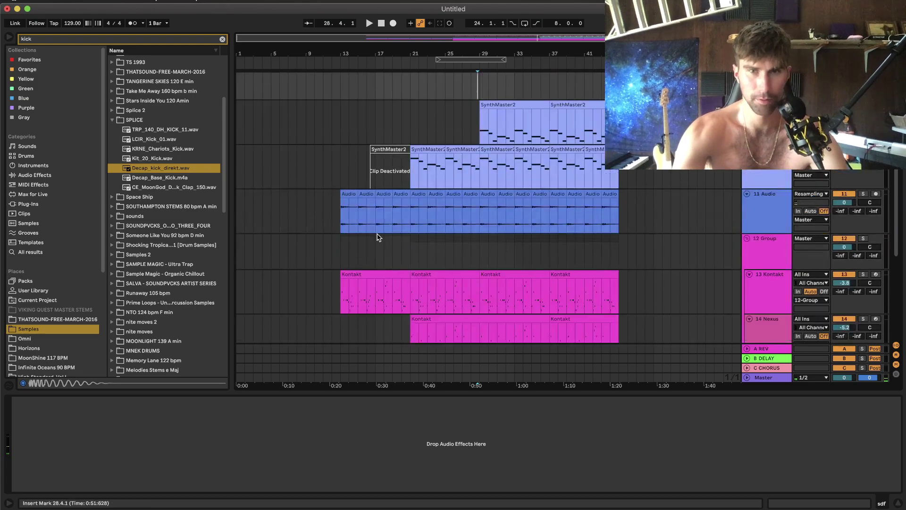
left_click(359, 272)
key("space")
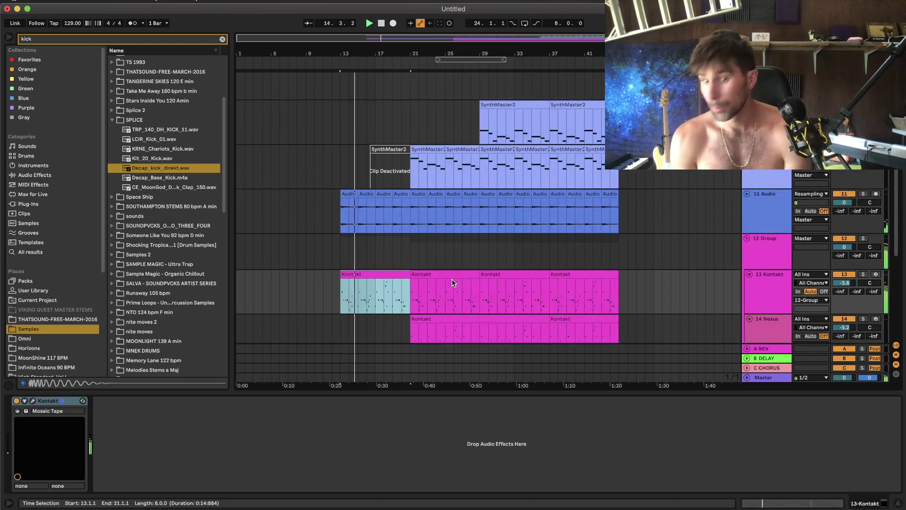
scroll(398, 242, "up", 4)
scroll(413, 239, "left", 3)
scroll(486, 234, "down", 3)
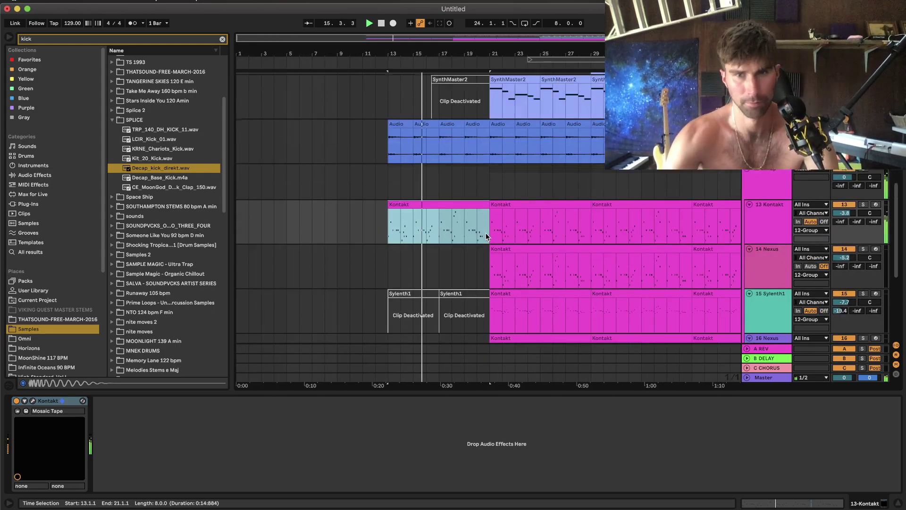
Insert a new audio track directly below the sdf track.
scroll(485, 233, "up", 5)
right_click(751, 146)
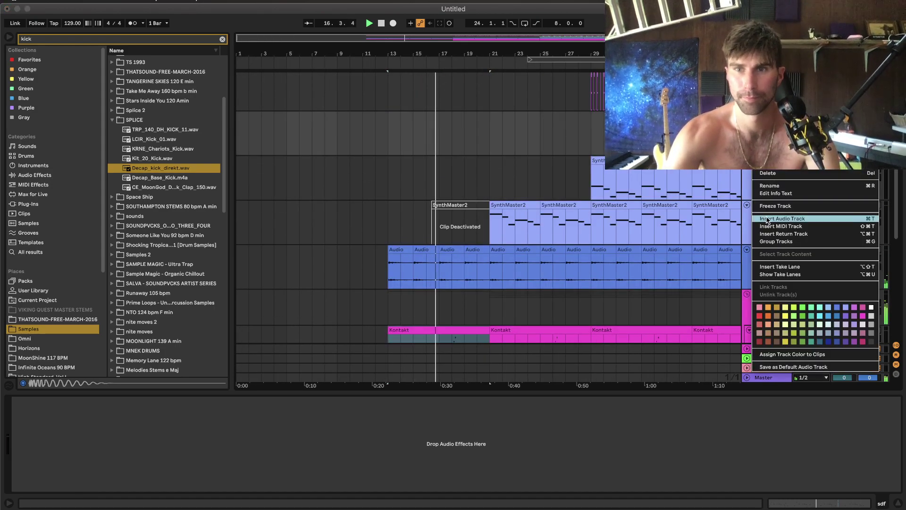
key("Return")
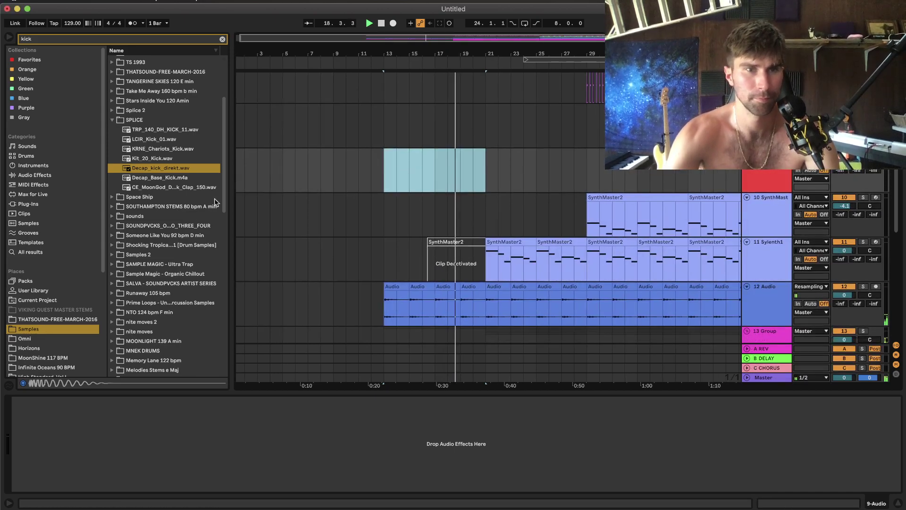
Search the Samples folder for crowd instead of kick.
left_click(162, 40)
key("BackSpace")
key("BackSpace")
key("BackSpace")
key("BackSpace")
type("crowd")
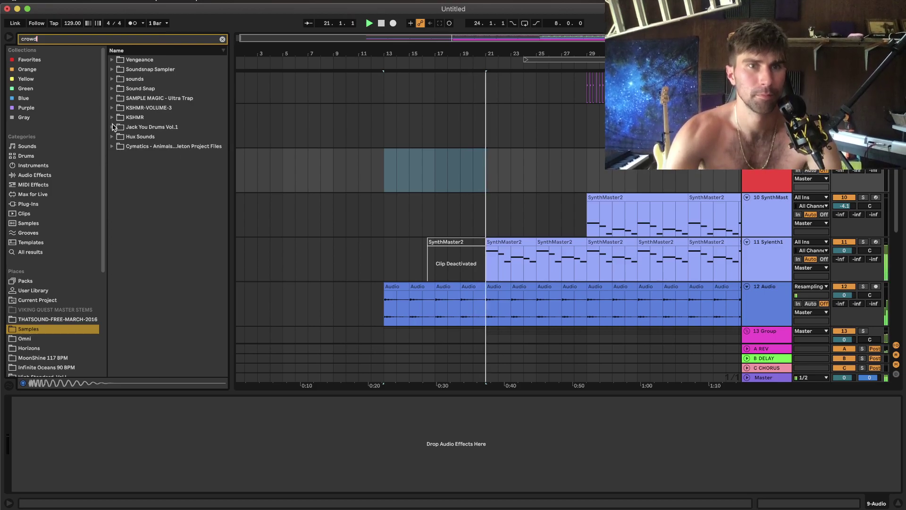
Expand Jack You Drums Vol.1 down to its FX and Various folders and preview the four Crowd samples.
left_click(112, 126)
left_click(118, 137)
left_click(124, 146)
left_click(172, 156)
left_click(172, 166)
left_click(175, 175)
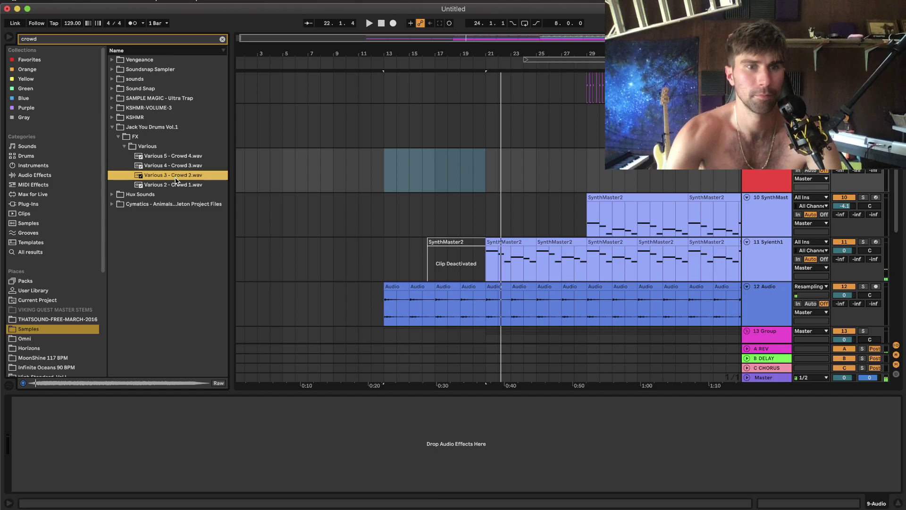
left_click(176, 185)
Place Various 2 - Crowd 1.wav at bar 13 on track 9 and duplicate it until it fills the track through to bar 45.
key("space")
left_click_drag(165, 174, 402, 154)
key("super+d")
key("super+d")
key("super+d")
key("super+d")
key("minus")
key("super+d")
key("super+d")
key("super+d")
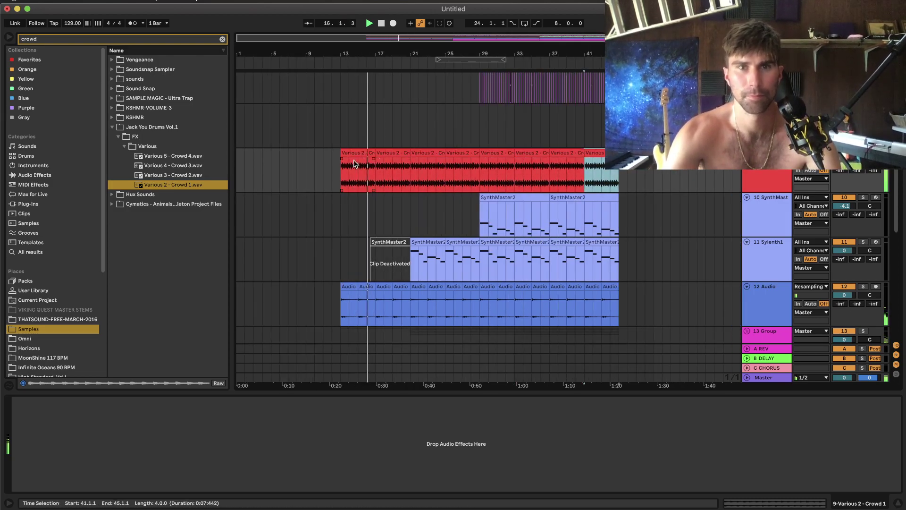
Clear the browser search, find Utility under the Utilities audio effects and load it onto the crowd track.
left_click(355, 164, "shift")
left_click(35, 174)
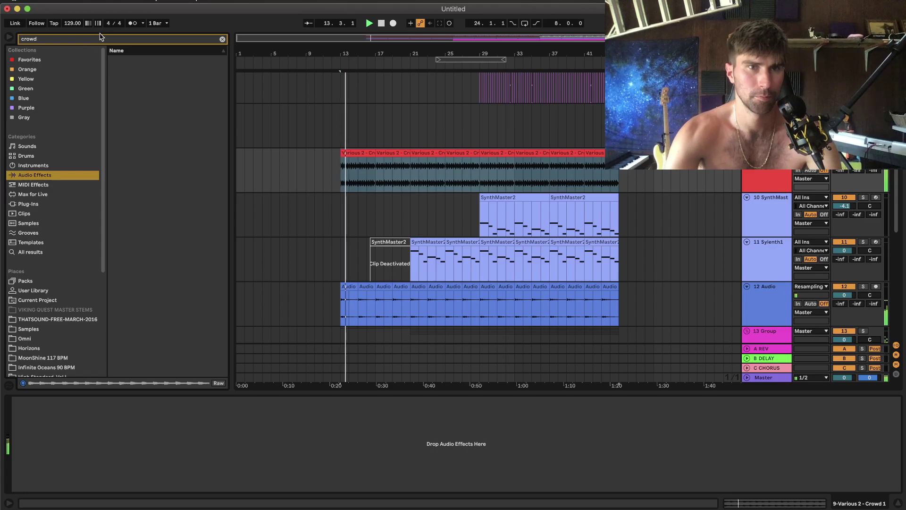
double_click(101, 39)
key("BackSpace")
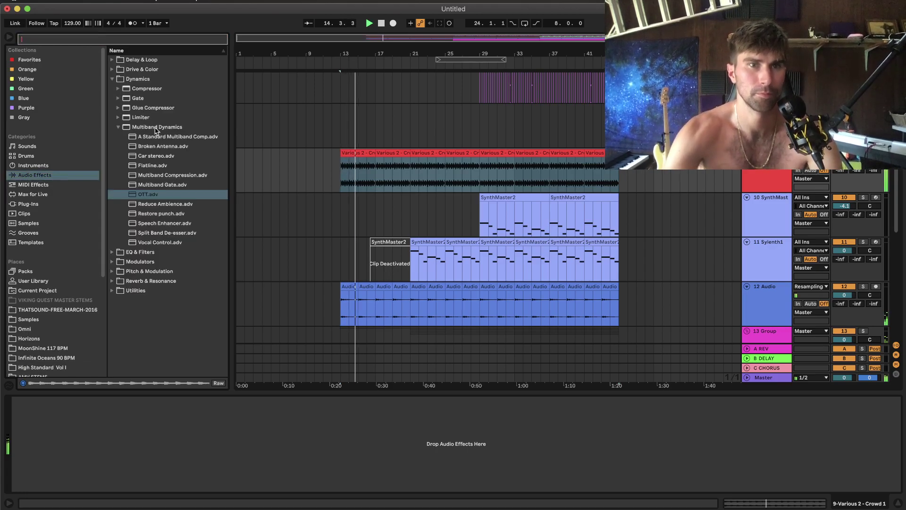
left_click(111, 78)
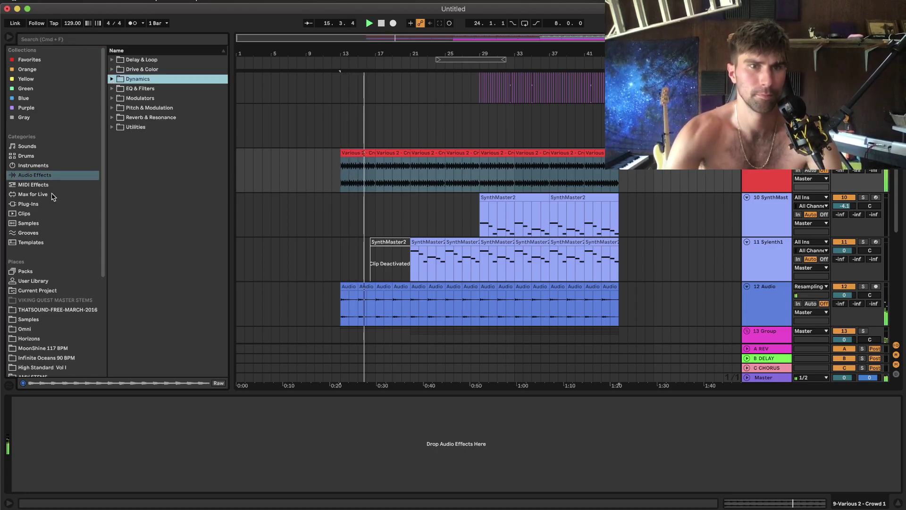
left_click(111, 127)
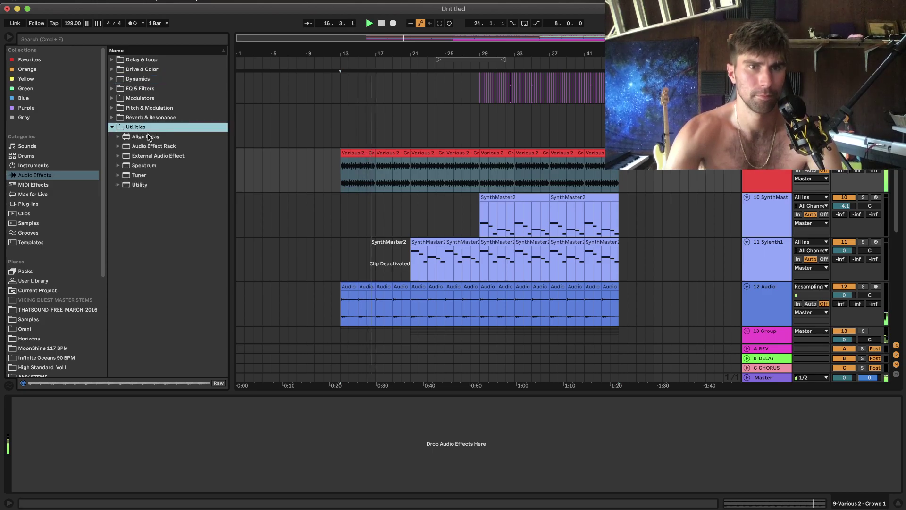
left_click(150, 187)
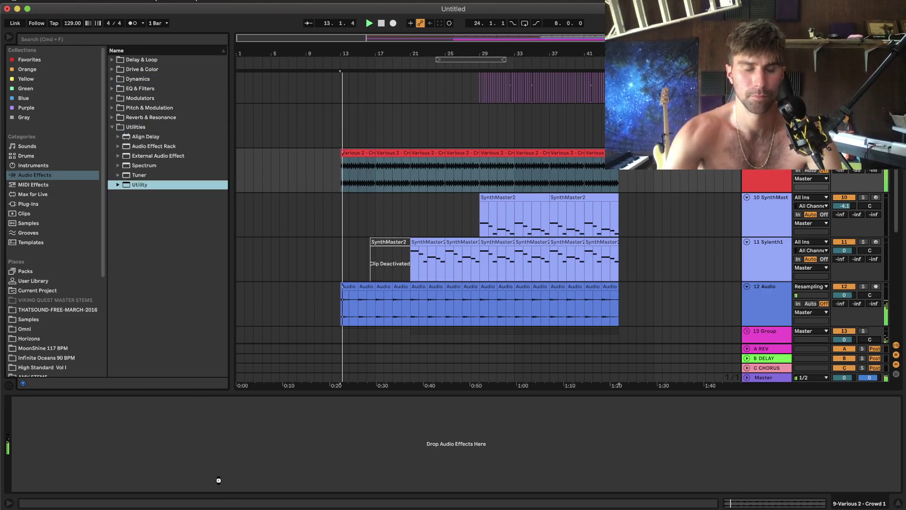
left_click_drag(150, 187, 106, 437)
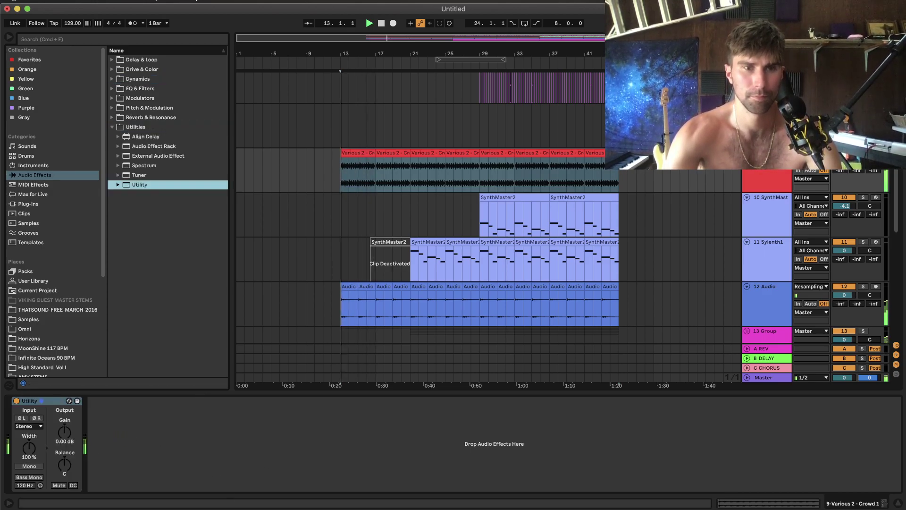
Automate the crowd track's Utility Gain to ramp up from a very low level at bar 13 to 0 dB at bar 45.
key("a")
left_click(618, 171)
key("Delete")
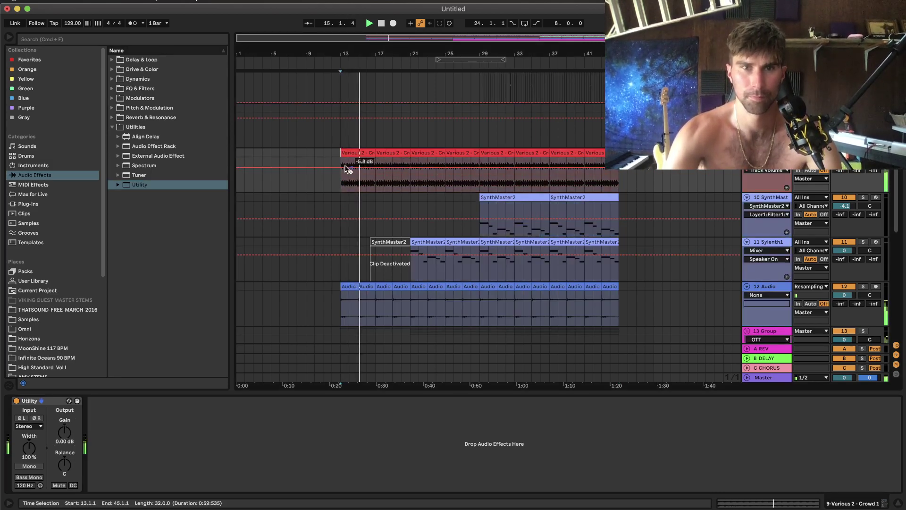
left_click(65, 432)
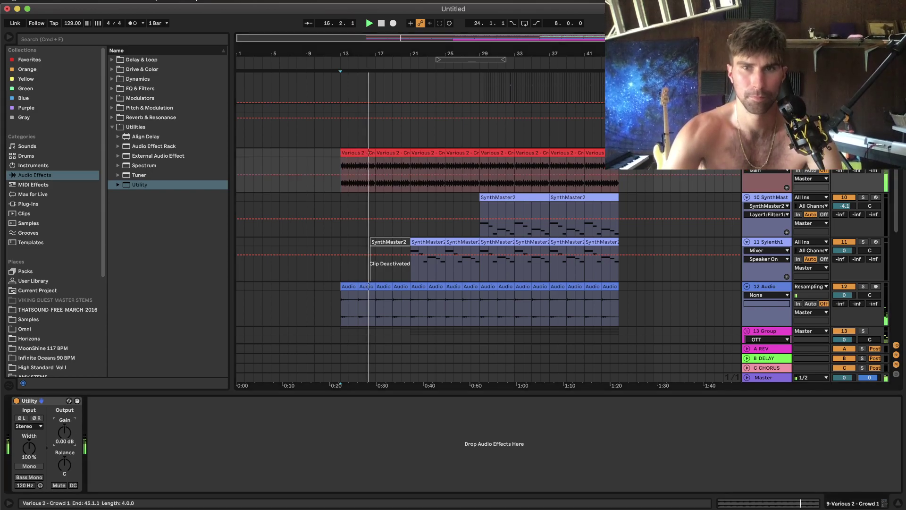
left_click(619, 175)
left_click_drag(339, 179, 340, 187)
key("a")
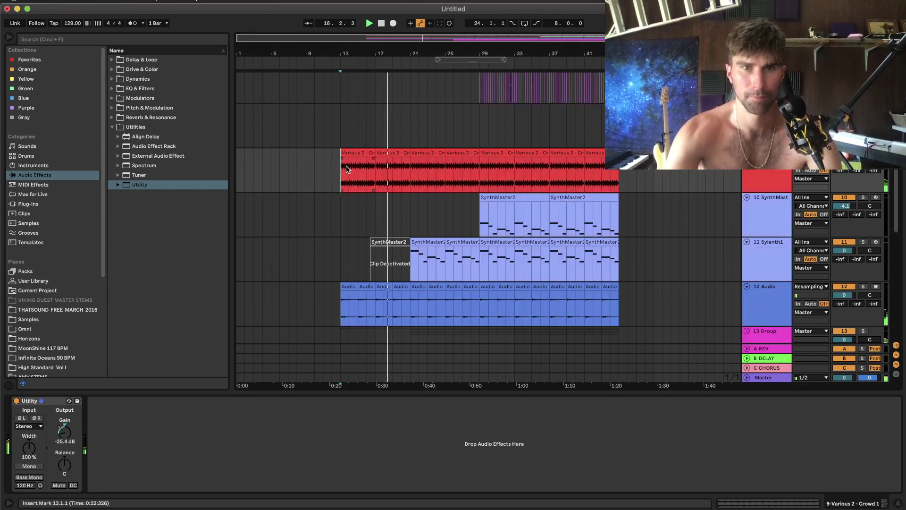
Automate the crowd track's Utility Width to ramp up from 0% at bar 13 to a wider value at bar 45.
left_click(348, 152)
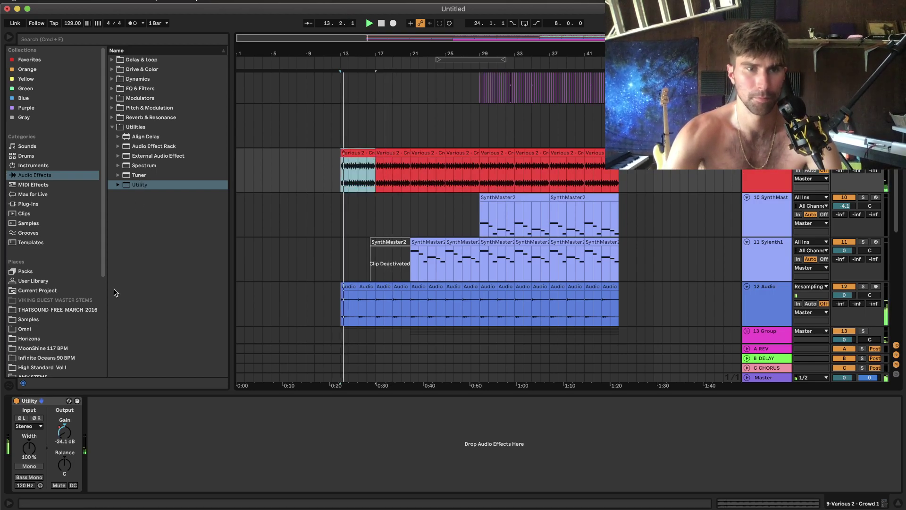
left_click_drag(32, 448, 32, 491)
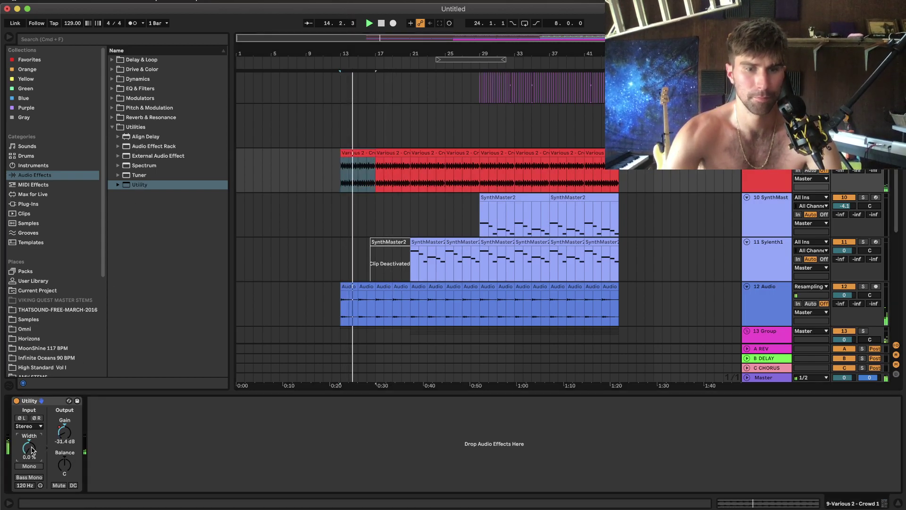
key("a")
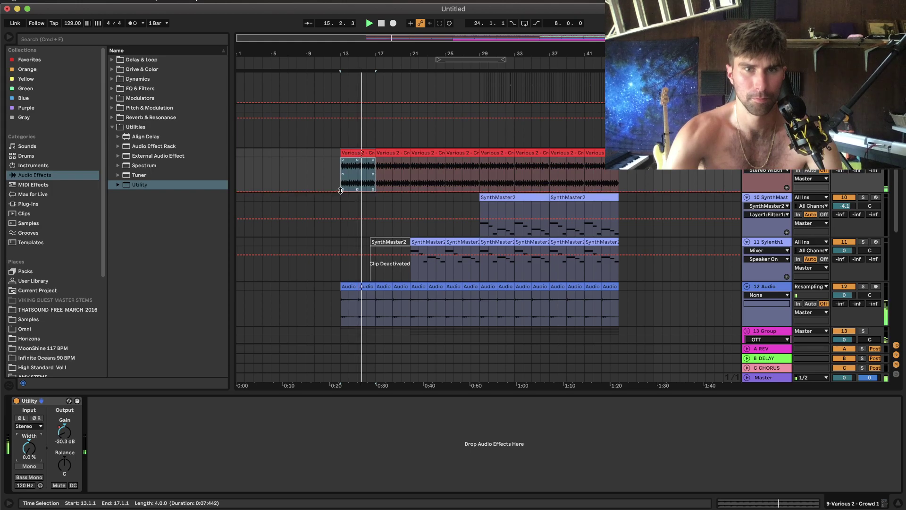
scroll(351, 192, "up", 5)
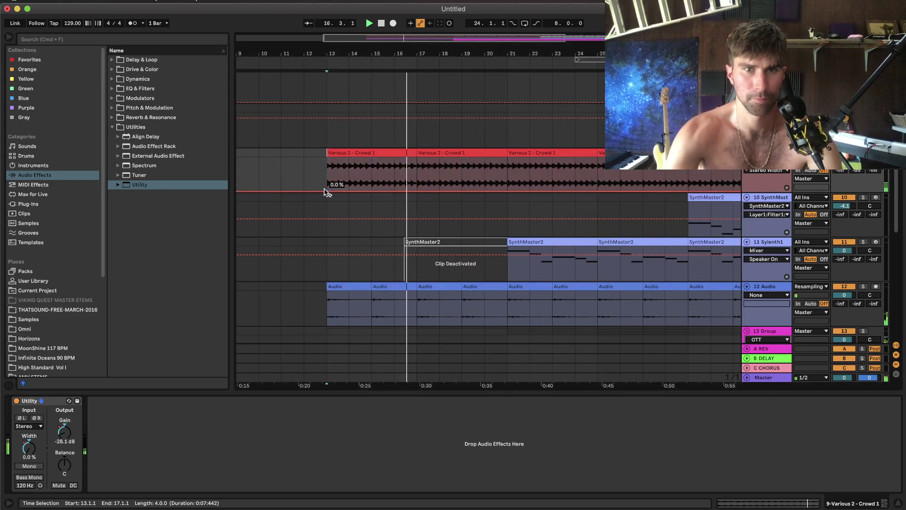
scroll(359, 192, "down", 3)
scroll(646, 188, "right", 3)
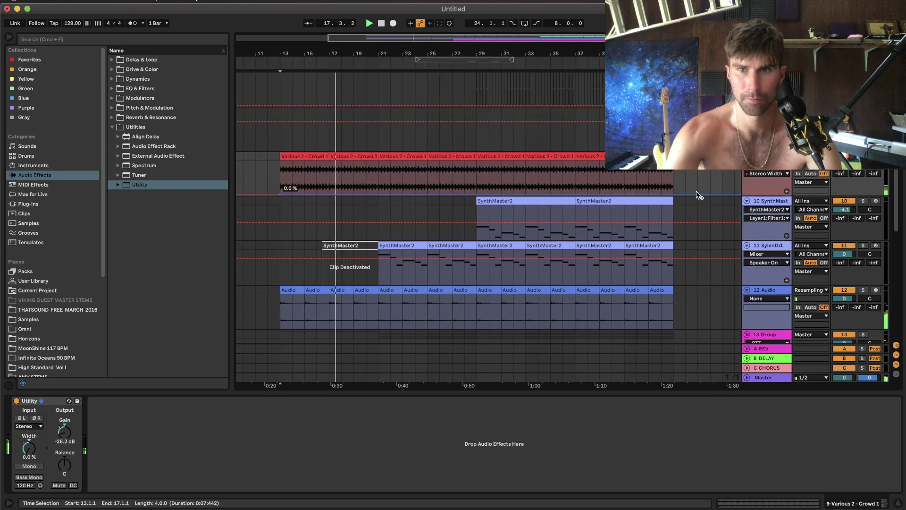
left_click_drag(672, 194, 675, 181)
key("a")
scroll(628, 187, "down", 2)
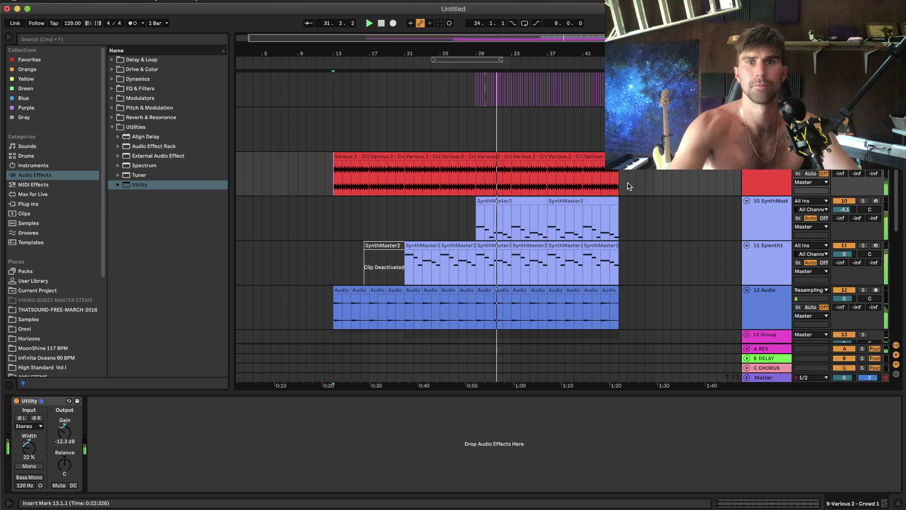
Insert a MIDI track below the SynthMaster2 track and search the plug-ins for nexus.
scroll(576, 183, "up", 8)
scroll(576, 182, "up", 4)
scroll(576, 182, "down", 12)
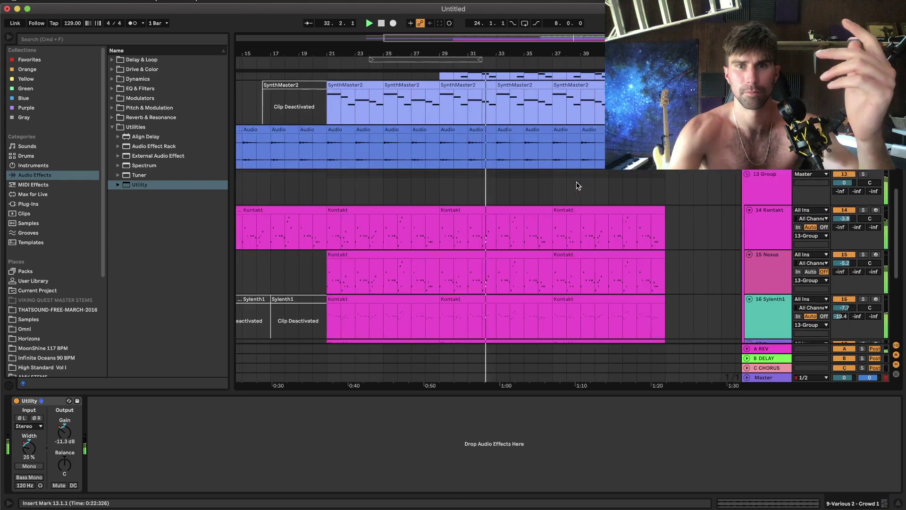
scroll(576, 182, "up", 3)
right_click(778, 172)
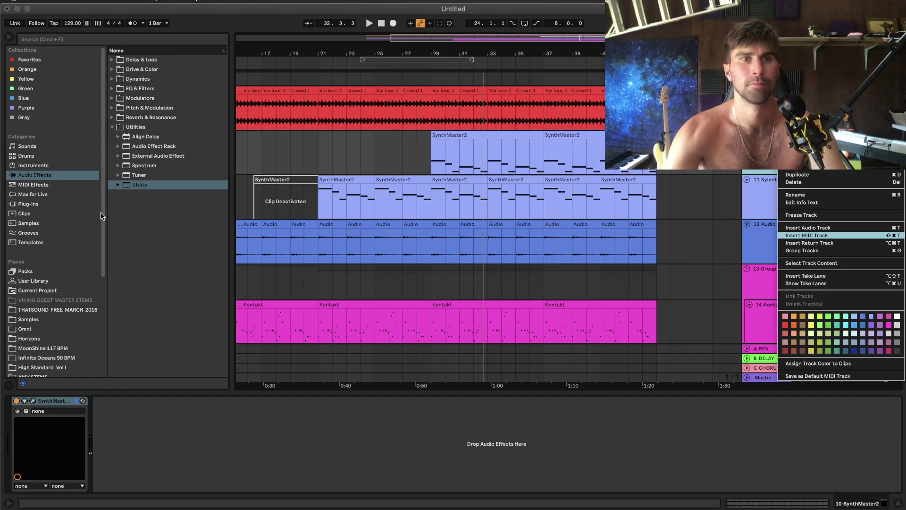
left_click(28, 203)
left_click(96, 40)
type("ne")
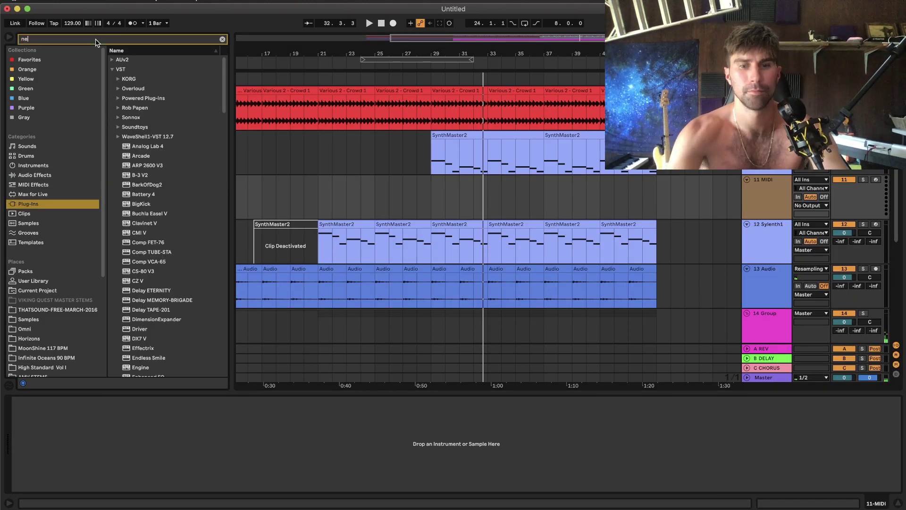
type("xus")
left_click(432, 211)
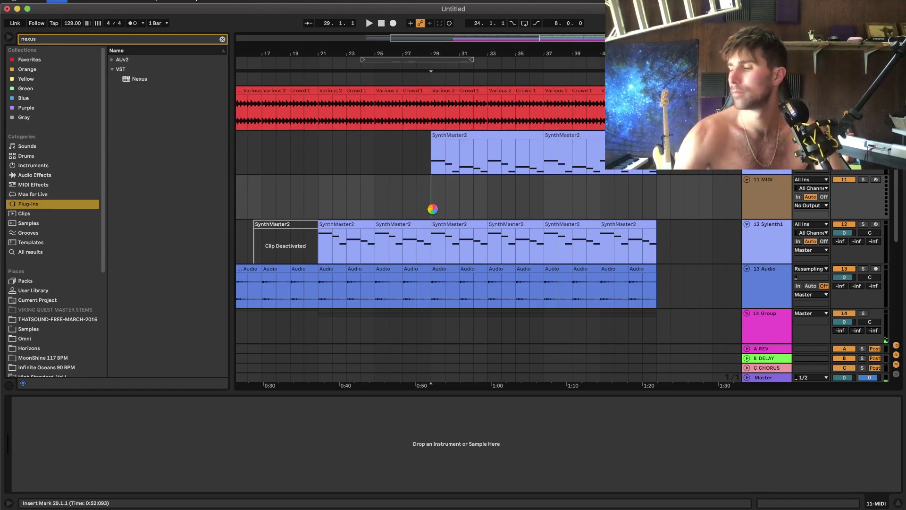
Save the Live set to the Desktop under the name "the arena".
key("cmd+s")
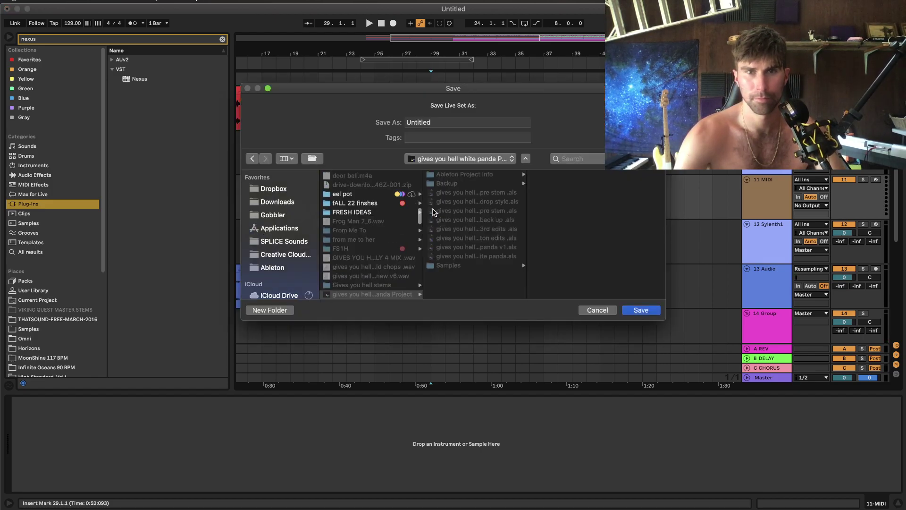
scroll(309, 226, "down", 3)
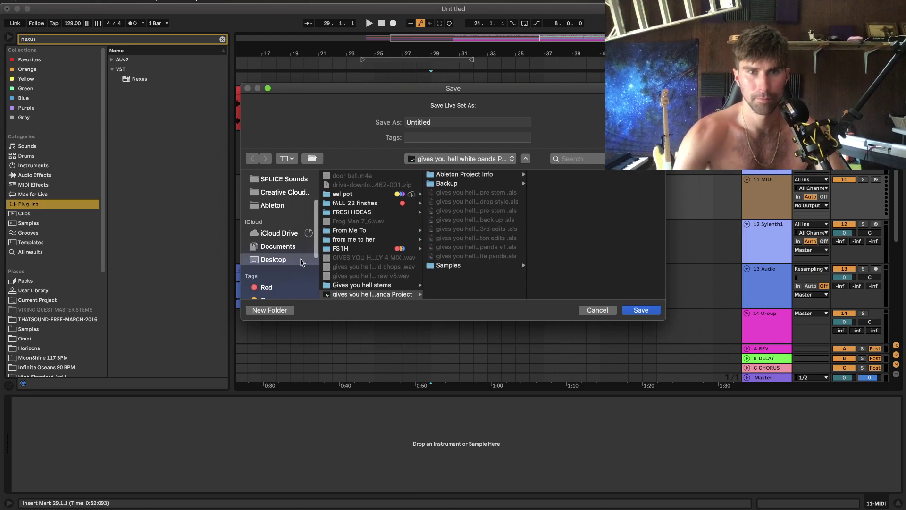
left_click(299, 257)
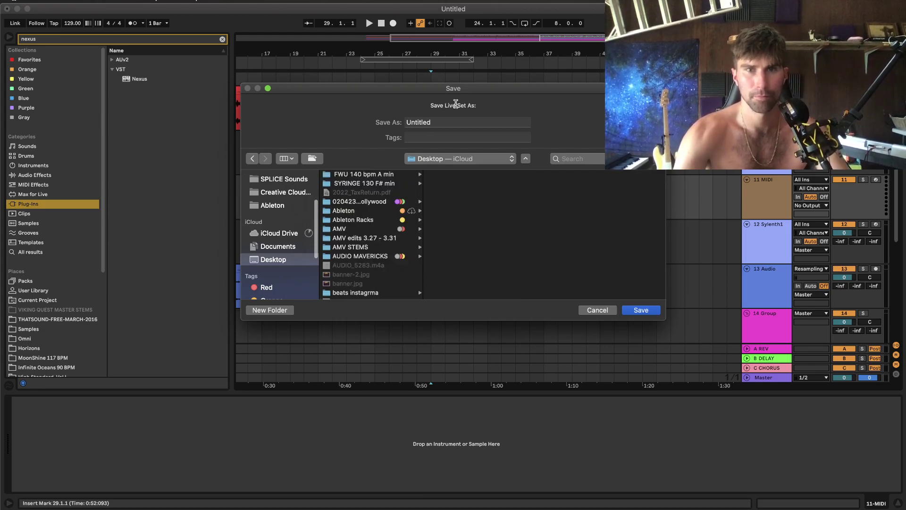
double_click(450, 118)
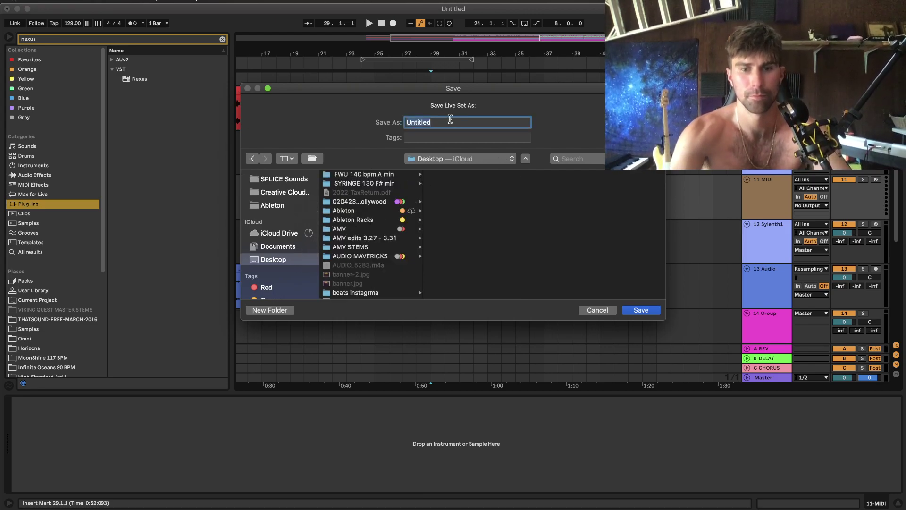
type("the arena")
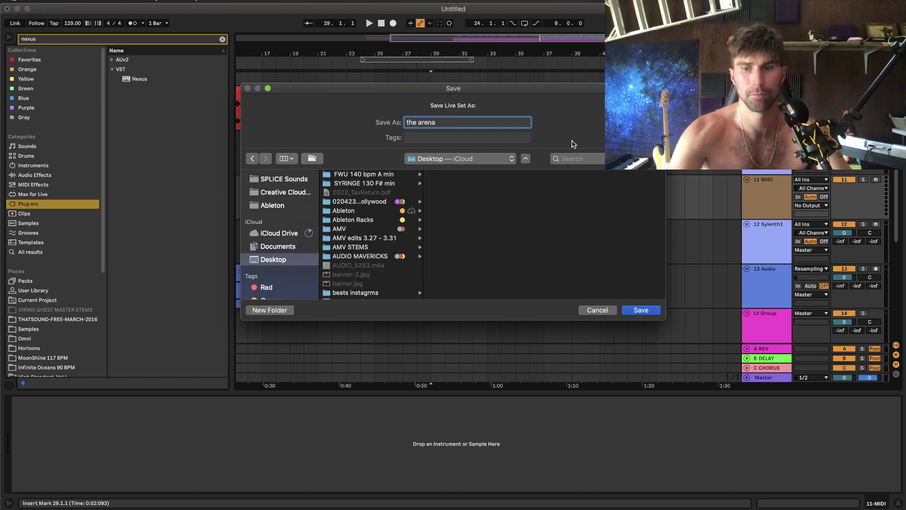
key("Return")
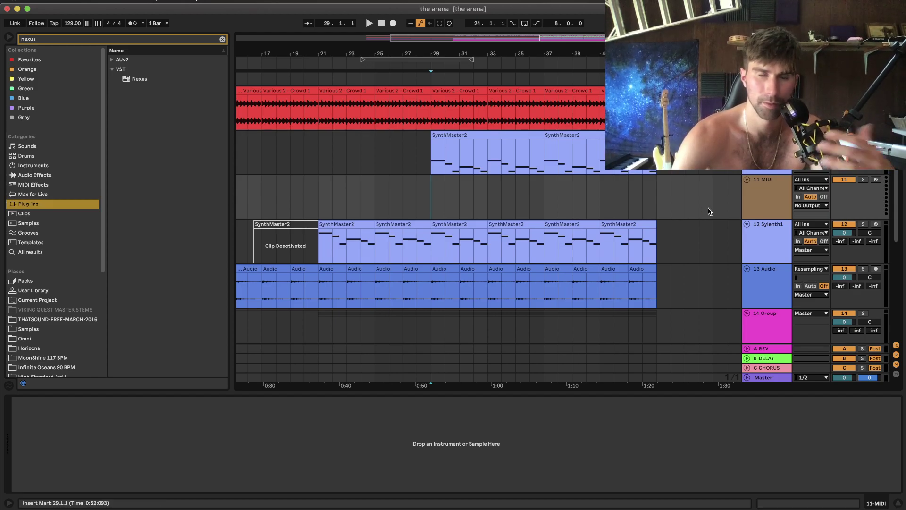
Insert another MIDI track directly below track 10 SynthMaster2 and load the Nexus VST onto it.
left_click(759, 156)
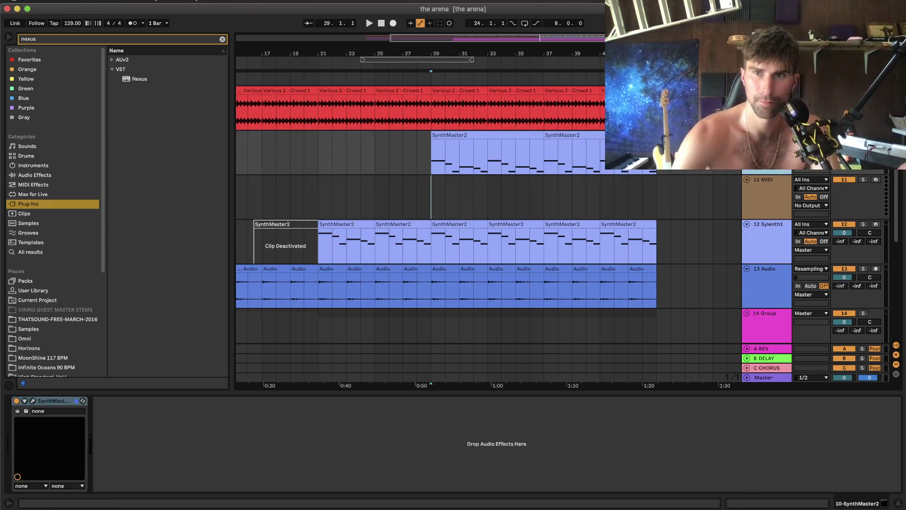
right_click(771, 160)
key("Return")
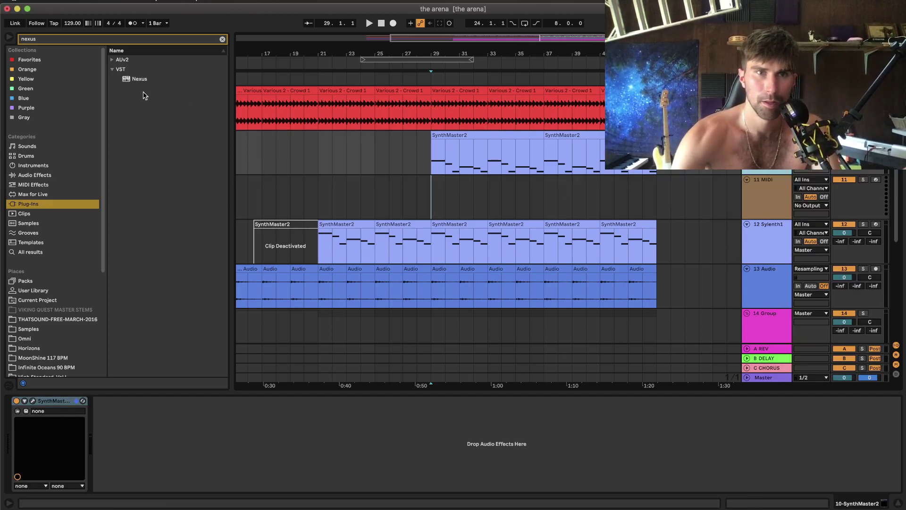
left_click(133, 79)
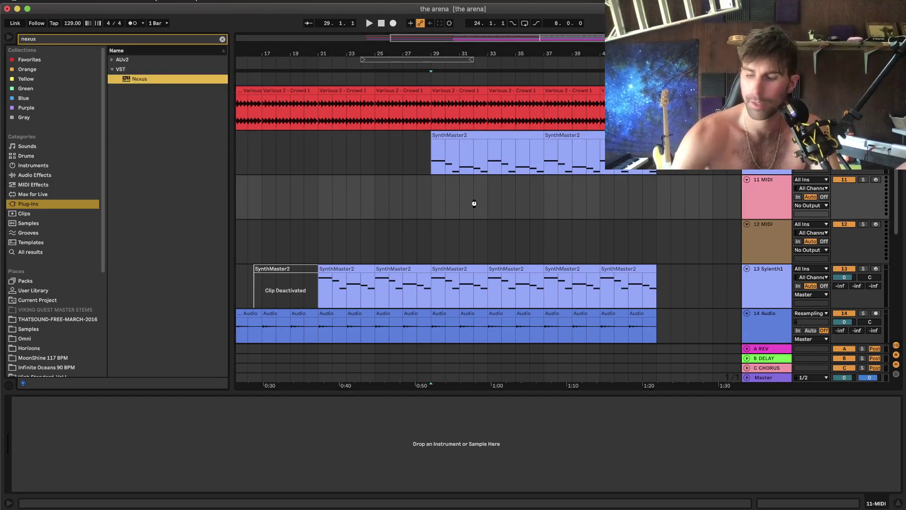
key("Return")
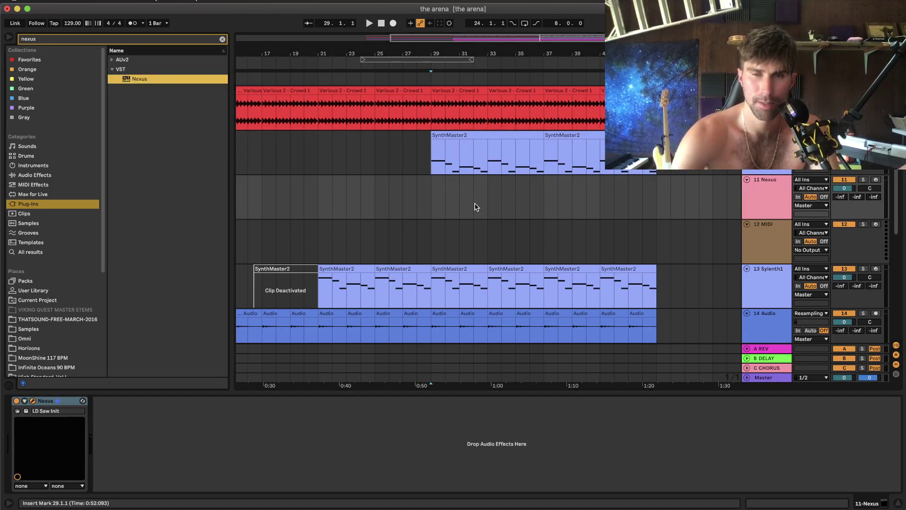
Load the BA Basic Sine factory preset in Nexus and close the plug-in window.
scroll(294, 136, "down", 15)
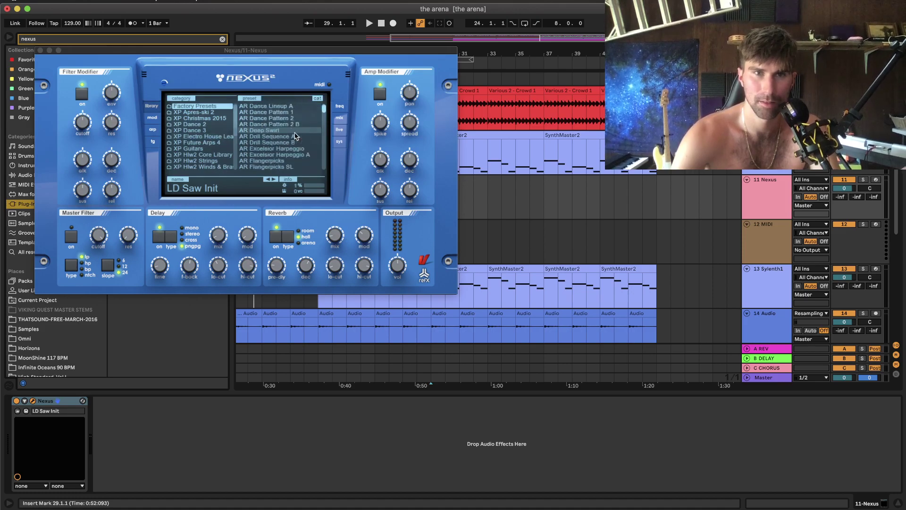
scroll(295, 135, "down", 15)
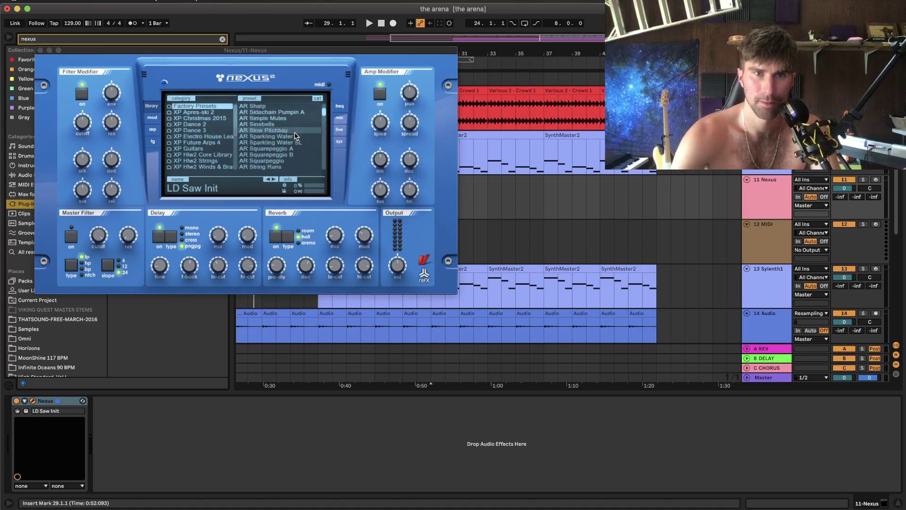
scroll(295, 136, "up", 3)
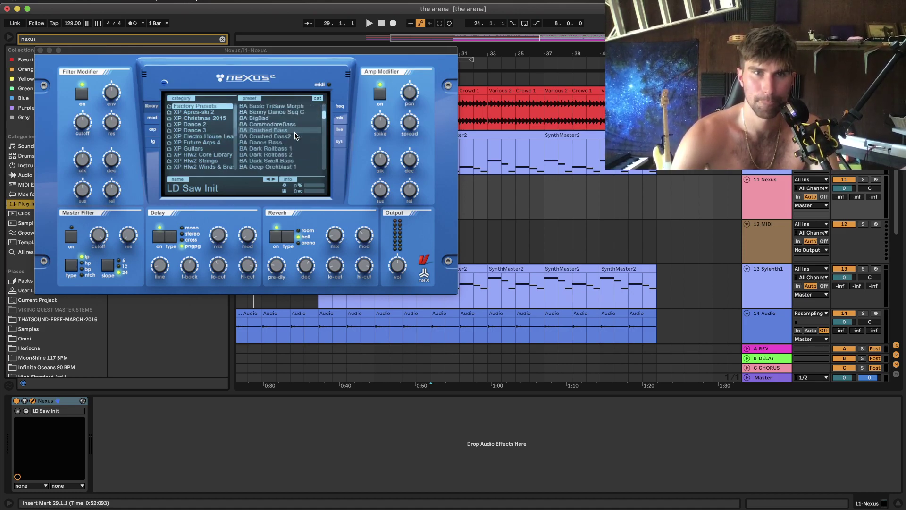
left_click(289, 107)
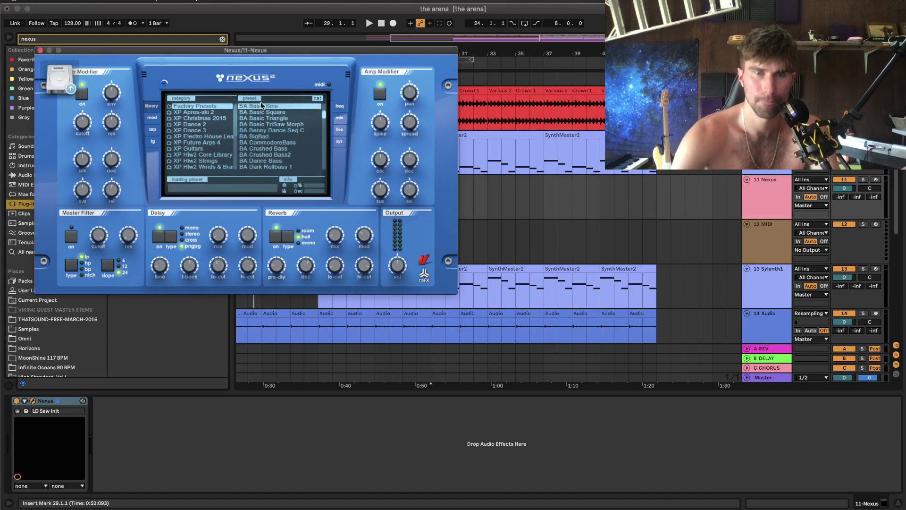
left_click(40, 50)
Copy the SynthMaster2 clips spanning bars 29 to 45 onto the Nexus track as one clip and play it soloed.
left_click(513, 138)
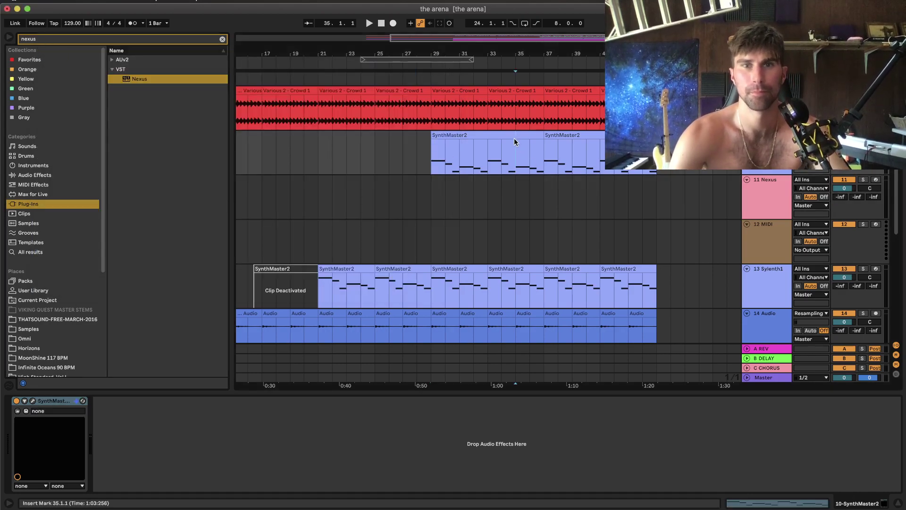
left_click(603, 136, "shift")
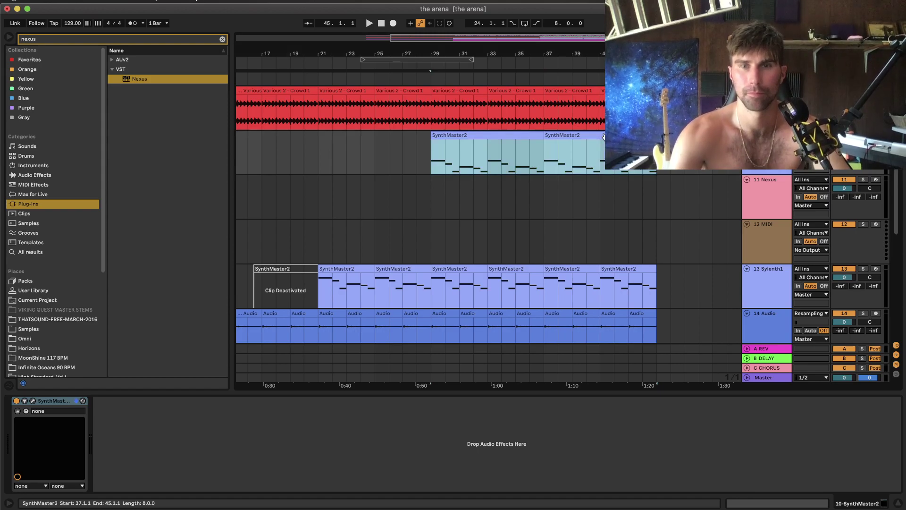
left_click_drag(603, 137, 604, 182)
left_click(863, 180)
key("space")
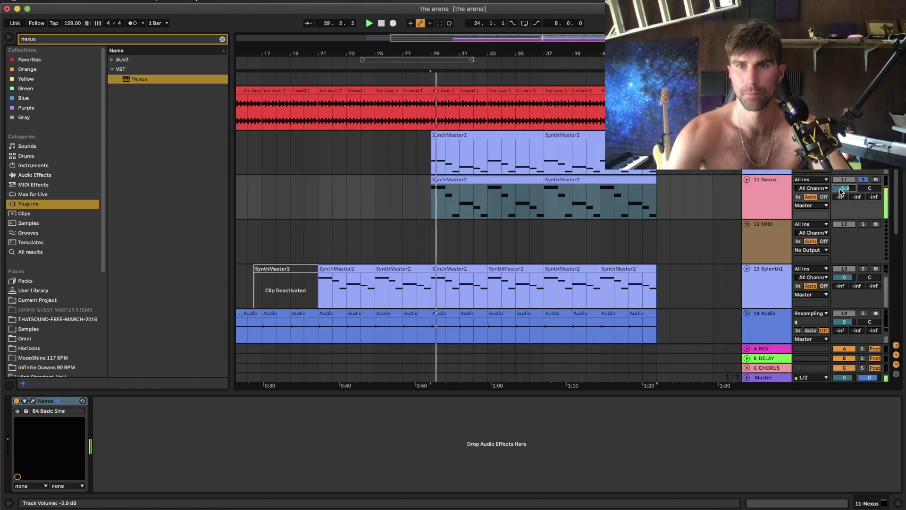
Raise all notes in the copied Nexus clip by one octave, and the D1 and E1 notes by another octave.
left_click(606, 176)
double_click(606, 176)
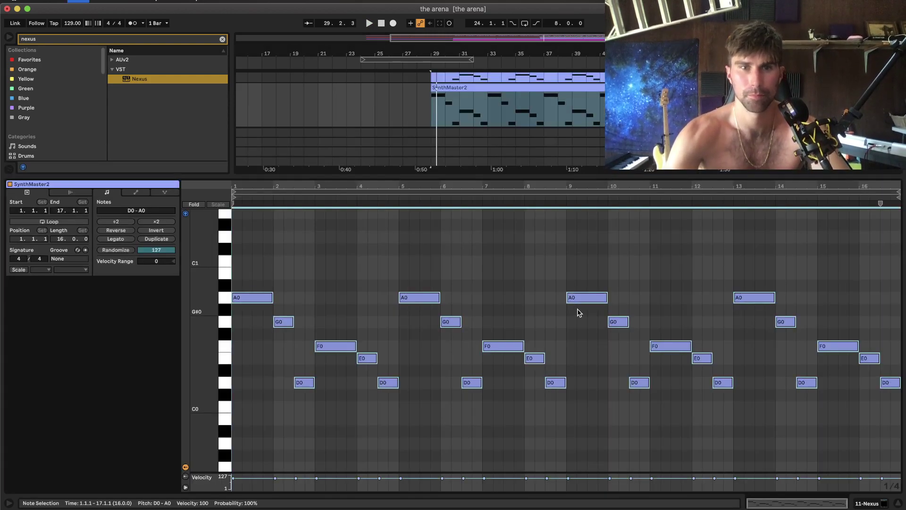
scroll(338, 354, "up", 3)
left_click(225, 340)
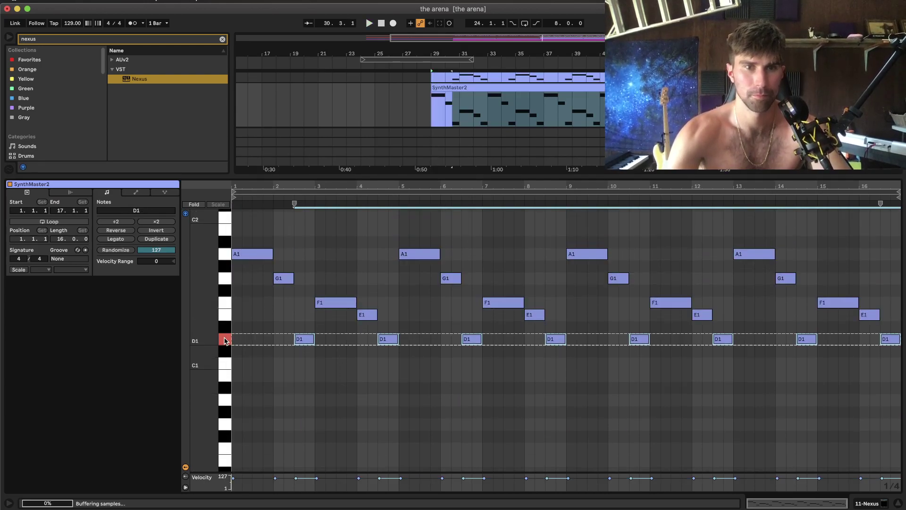
key("shift+Up")
left_click(224, 339)
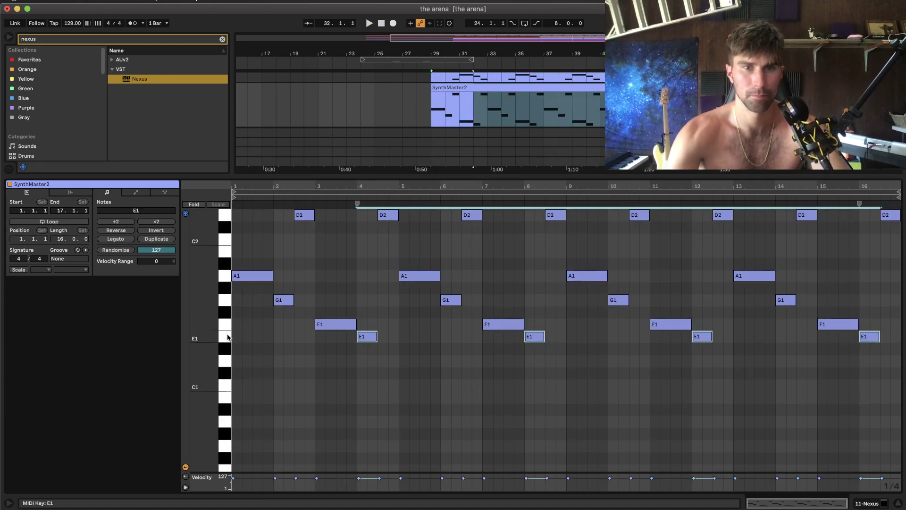
key("shift+Up")
left_click(225, 350)
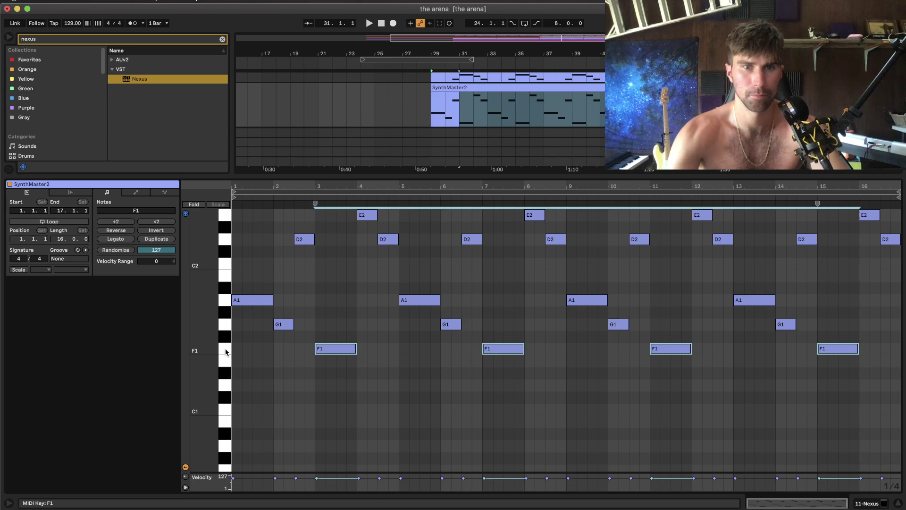
Return to the Nexus track's device view and lower the track's volume slightly.
key("shift+Tab")
scroll(491, 250, "up", 5)
left_click(454, 250)
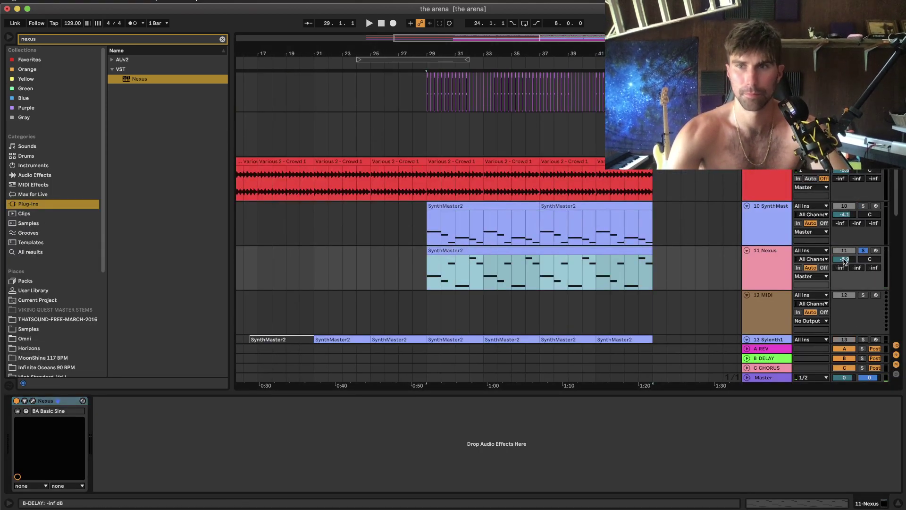
left_click_drag(844, 260, 844, 266)
Search the audio effects for comp and load the Compressor from the Dynamics group onto the Nexus track.
left_click(35, 176)
key("super+f")
type("kick")
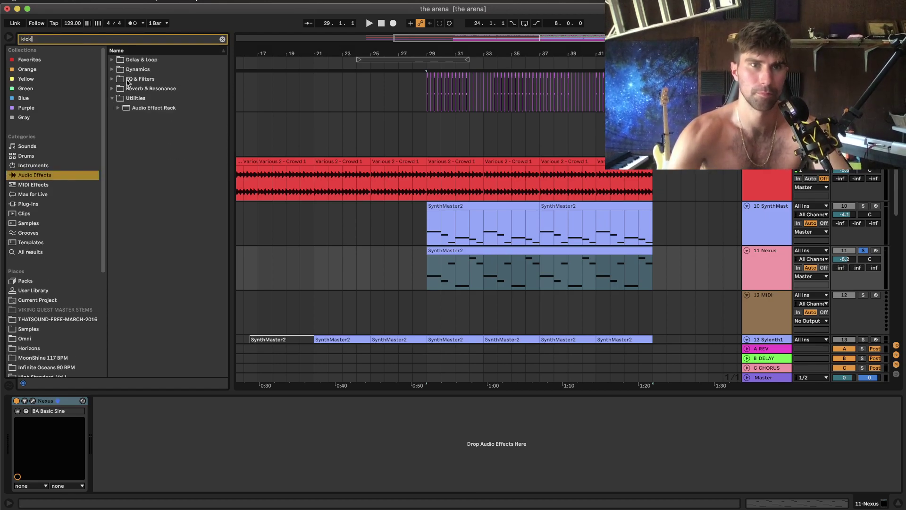
type("comp")
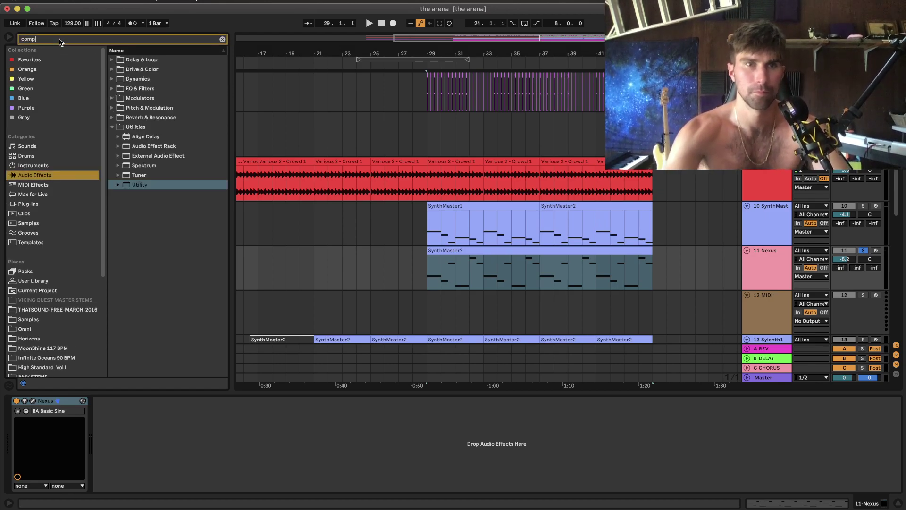
left_click(112, 79)
left_click_drag(145, 89, 517, 261)
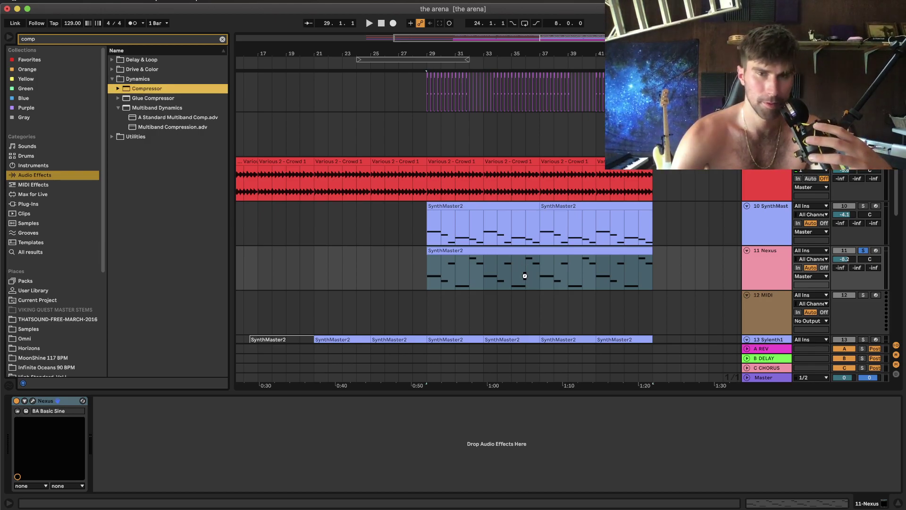
Place the Compressor on the Nexus track, sidechain it from SC, and set its threshold to -13.8 dB and attack to 0.27 ms.
left_click_drag(510, 283, 202, 452)
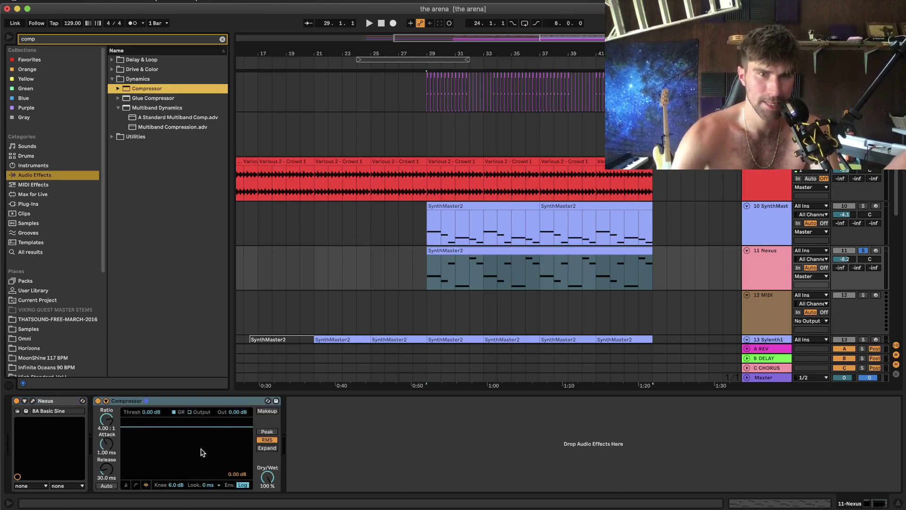
left_click(106, 401)
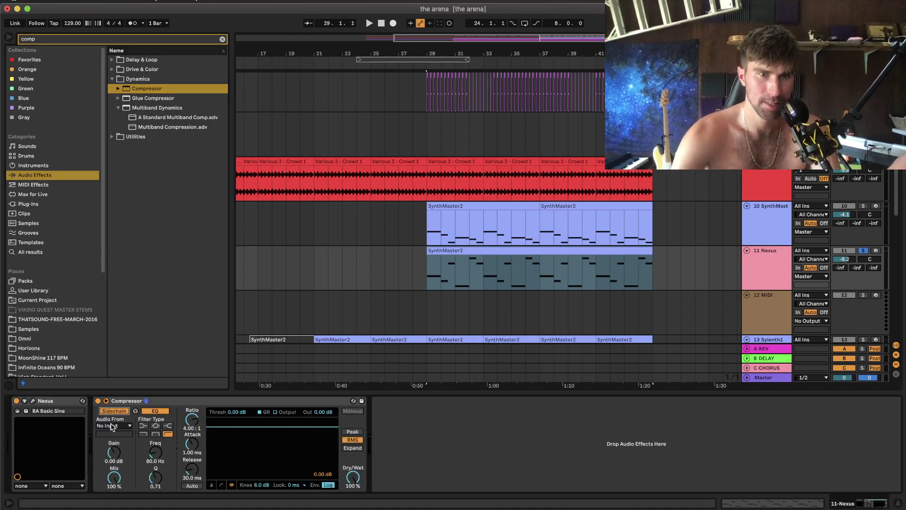
left_click(111, 426)
left_click(121, 281)
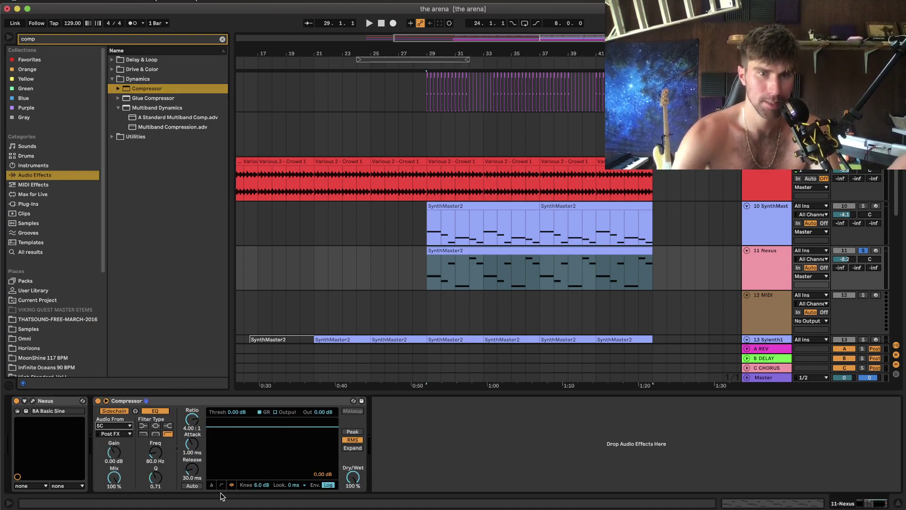
left_click(212, 485)
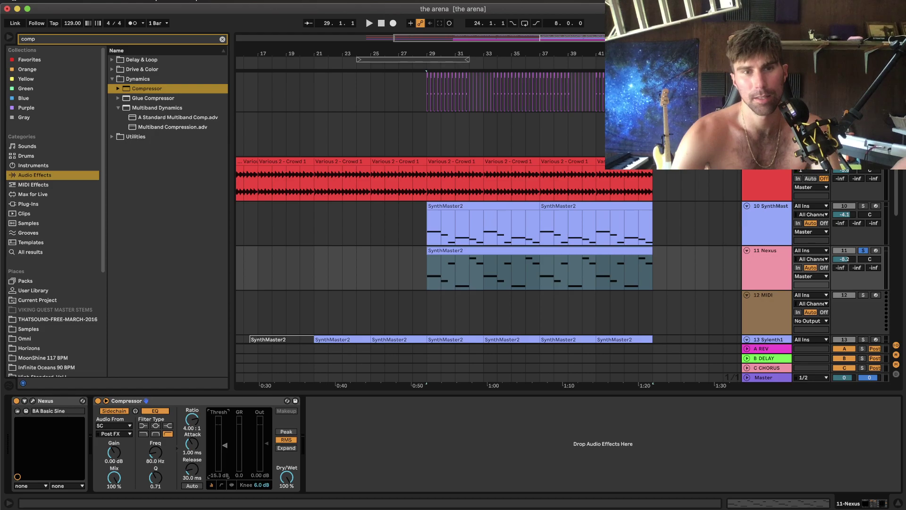
Copy the sidechained Compressor onto the SynthMaster2 track and unsolo the Nexus track.
left_click_drag(206, 403, 512, 209)
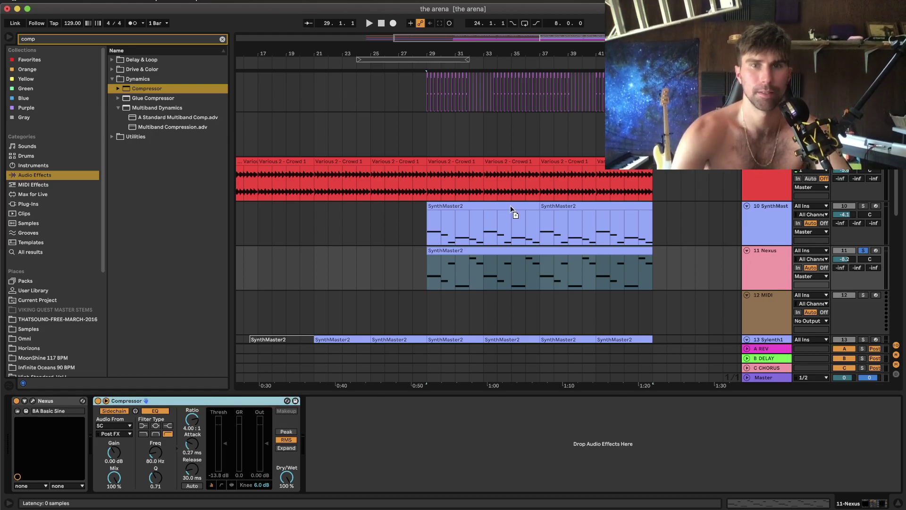
left_click(844, 240)
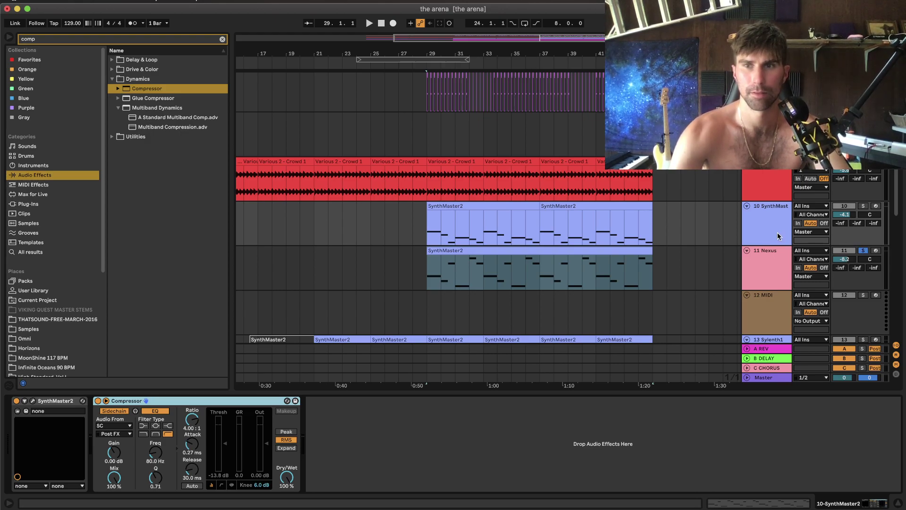
key("Down")
left_click(870, 249)
Play the arrangement from bar 25 and look over the tracks, including the Crowd track's volume automation.
left_click(369, 264)
key("space")
scroll(618, 272, "down", 4)
scroll(619, 272, "down", 8)
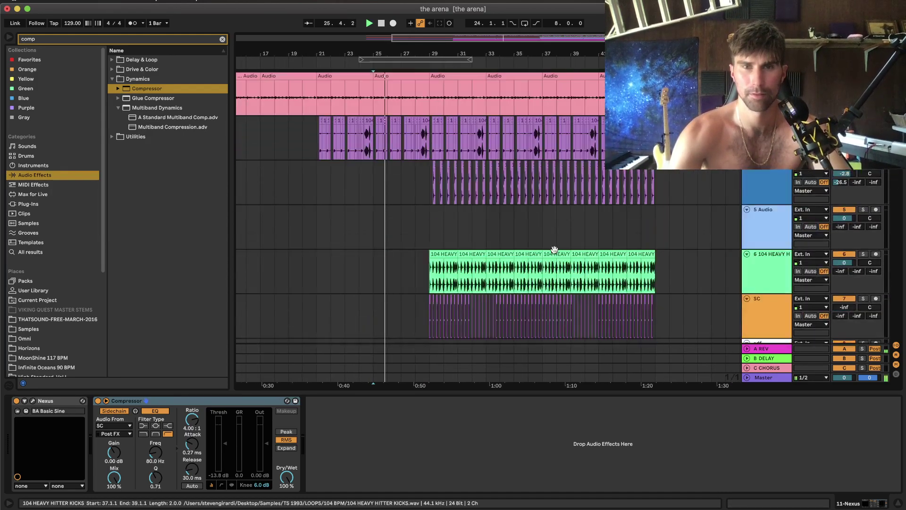
scroll(554, 249, "up", 8)
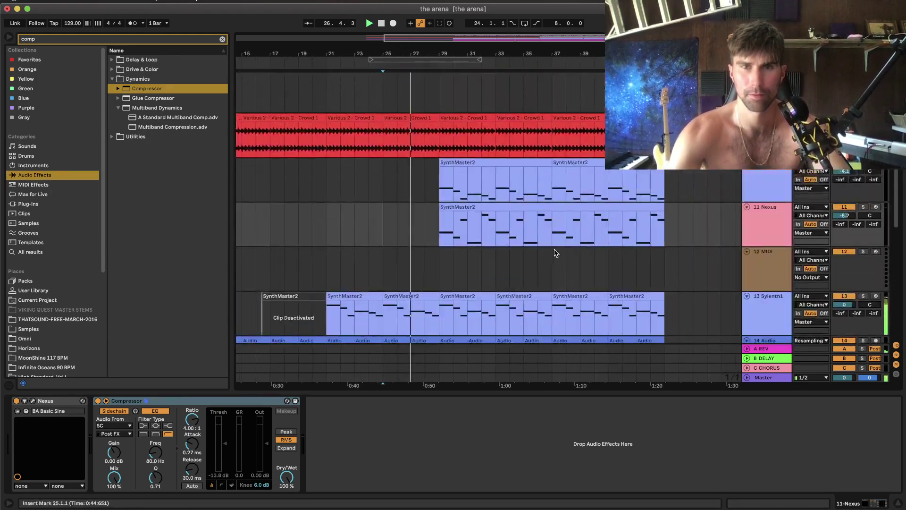
key("a")
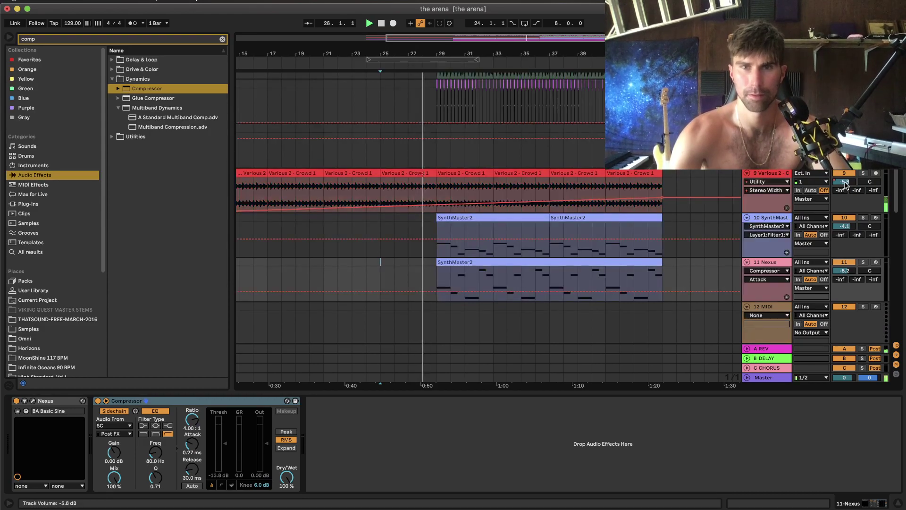
left_click(661, 188)
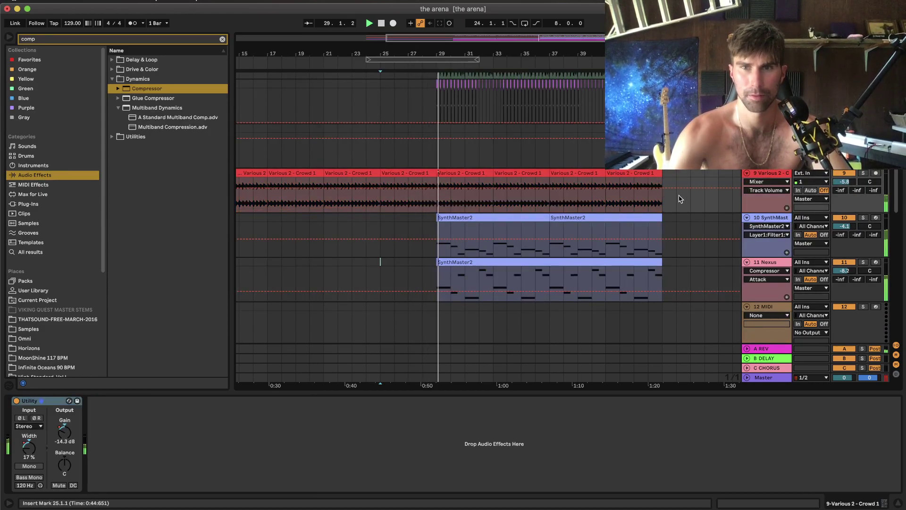
key("a")
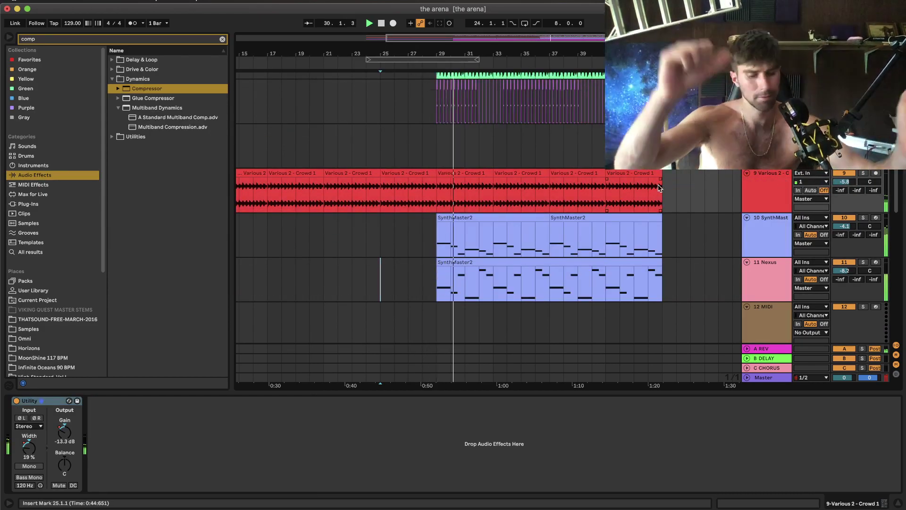
scroll(659, 188, "down", 2)
scroll(616, 212, "up", 1)
scroll(616, 213, "down", 6)
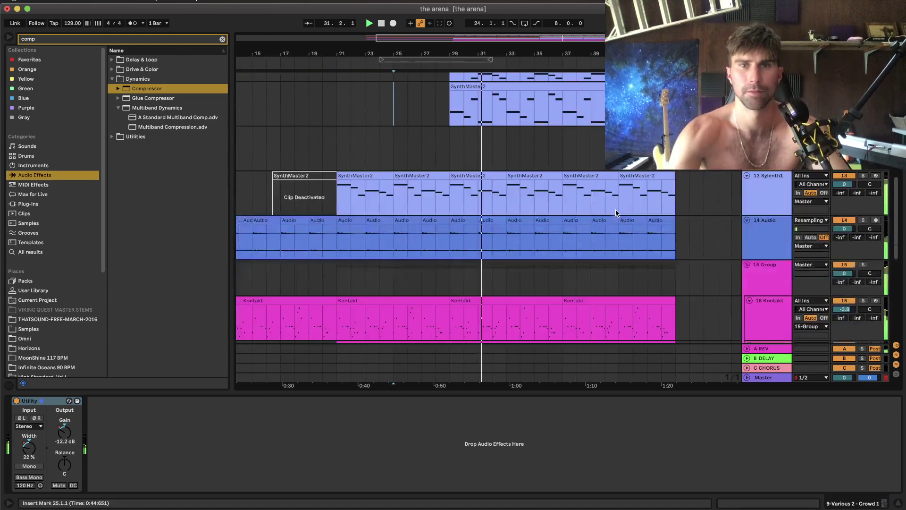
scroll(617, 212, "down", 3)
scroll(701, 192, "up", 2)
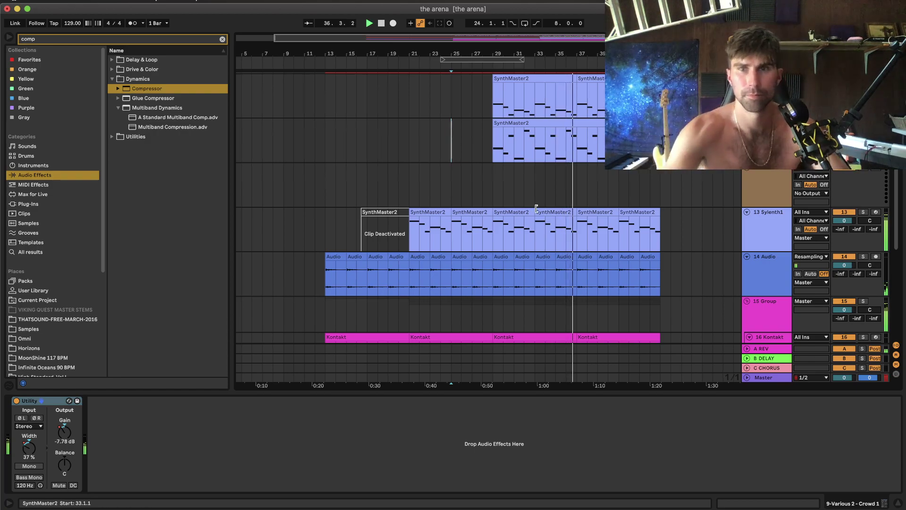
scroll(519, 212, "up", 1)
scroll(519, 211, "right", 2)
Search the plug-ins for sy and load Sylenth1 onto the empty MIDI track 12.
left_click(455, 203)
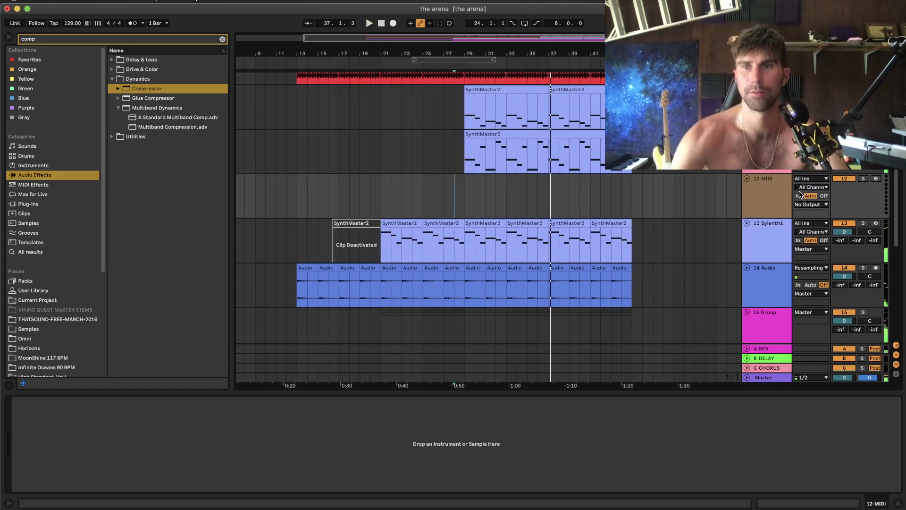
left_click(33, 204)
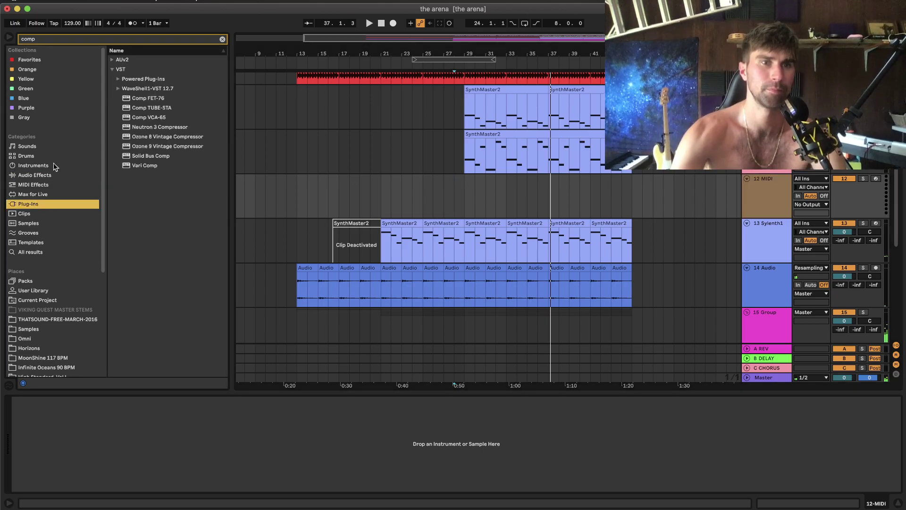
left_click(105, 39)
key("BackSpace")
type("sy")
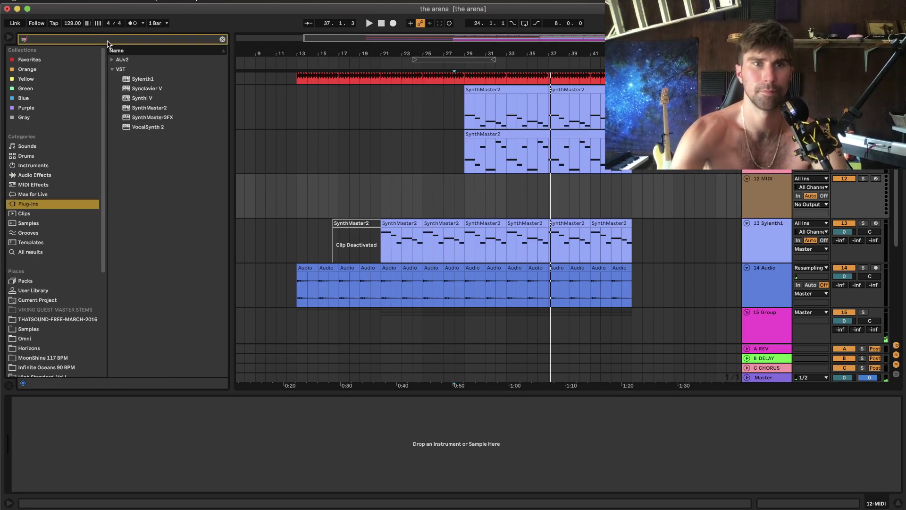
left_click(157, 79)
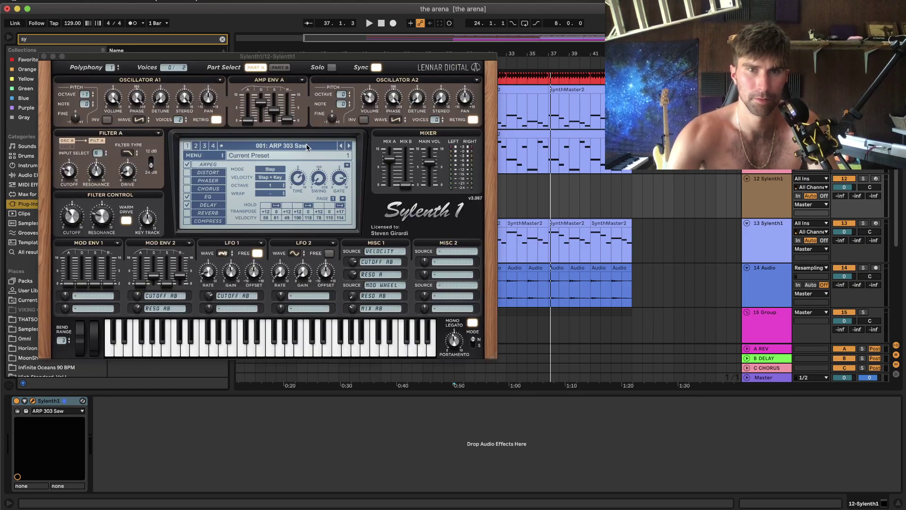
Arm the Sylenth1 track for recording and audition lead presets from LD Exceeder onward, settling on 053: LD Gemini.
left_click(306, 147)
left_click(796, 200)
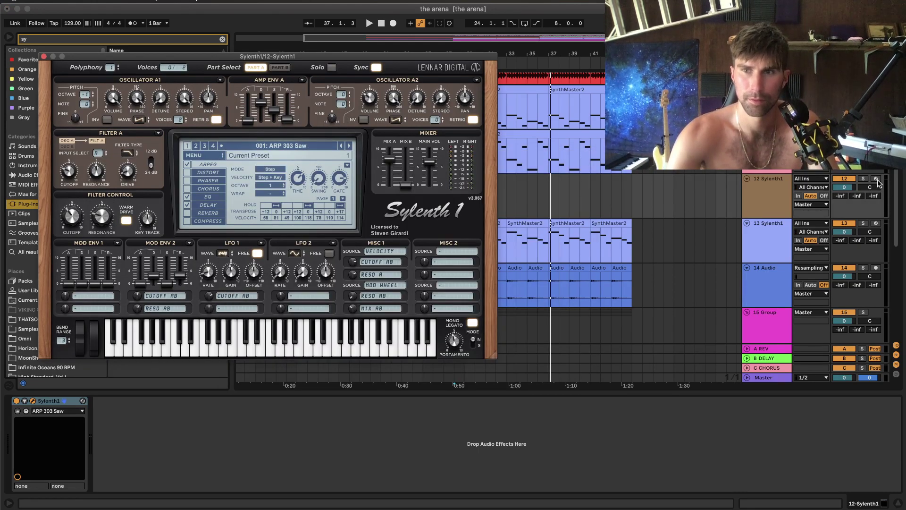
scroll(876, 180, "down", 5)
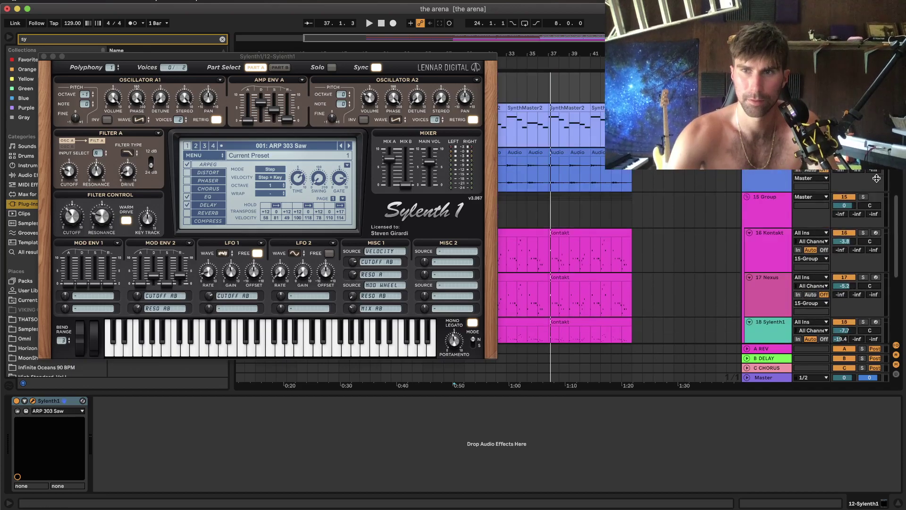
scroll(661, 189, "up", 5)
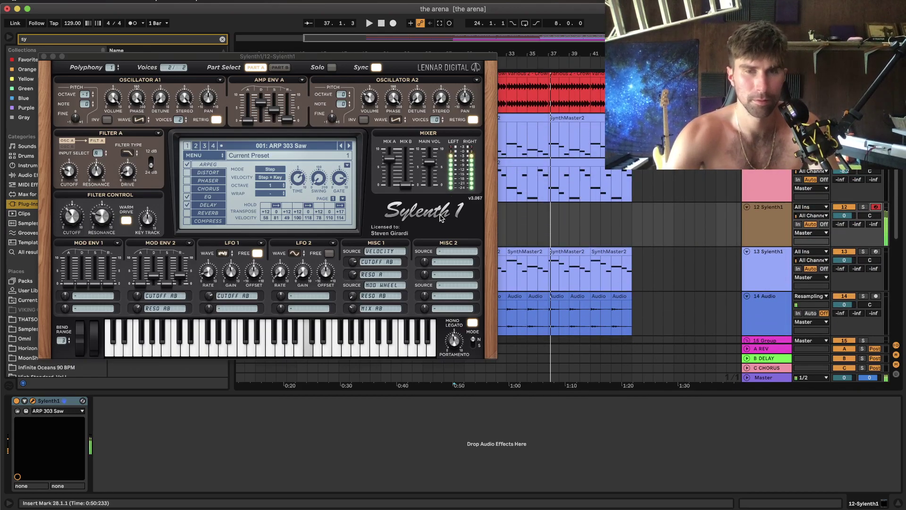
left_click(281, 146)
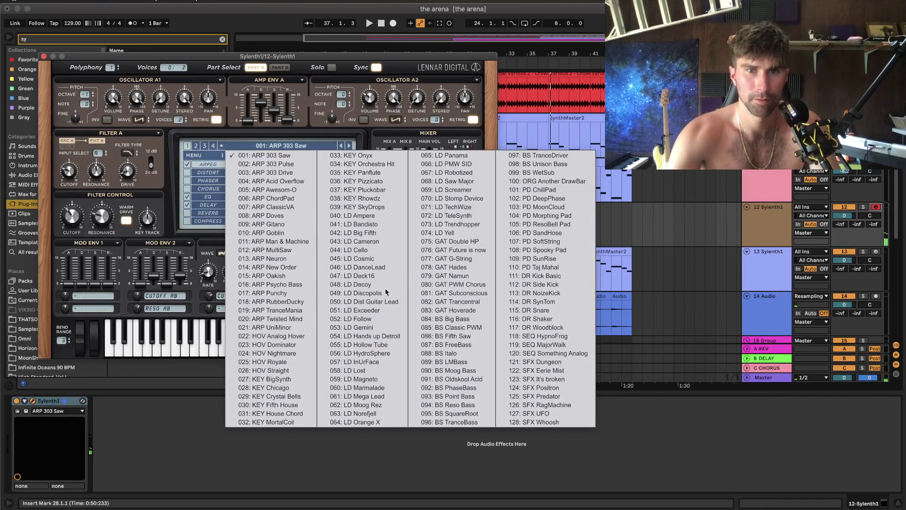
left_click(378, 315)
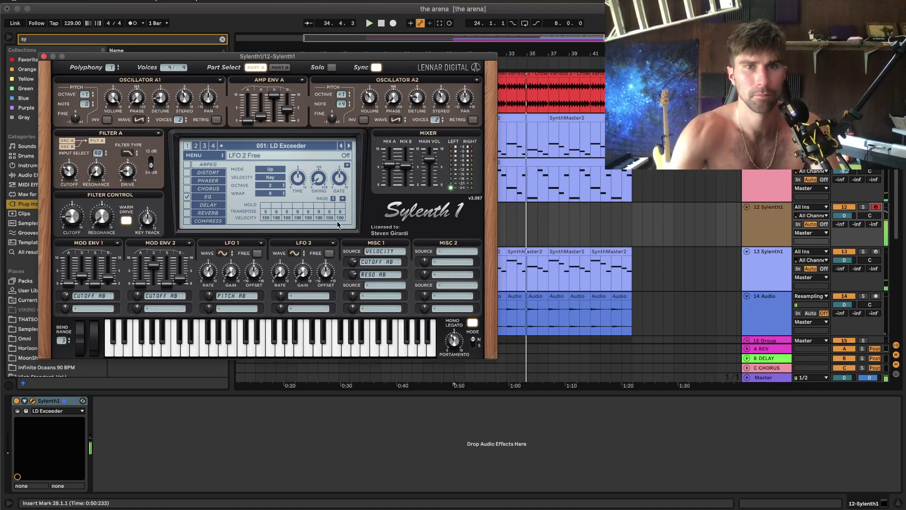
left_click(346, 146)
left_click(347, 145)
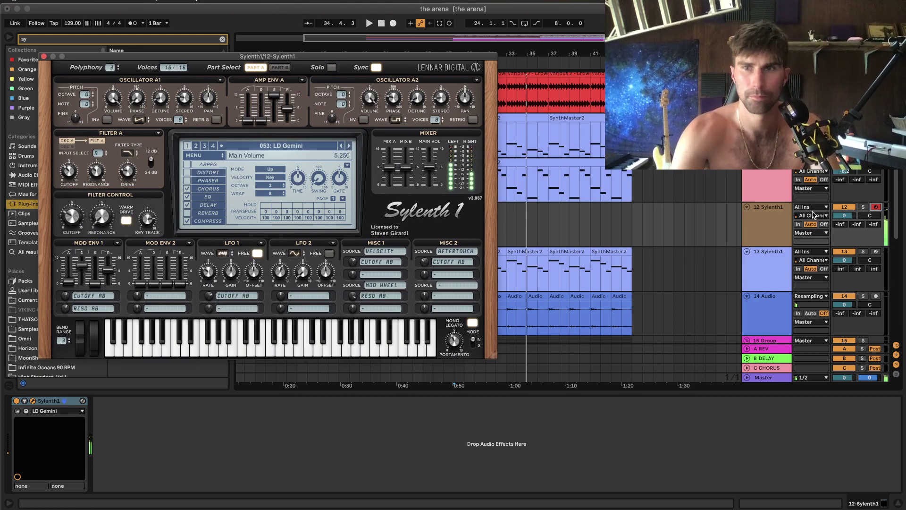
Set the Sylenth1 track's volume to -1.6 dB and record a part from about bar 28 to bar 36.
left_click(844, 215)
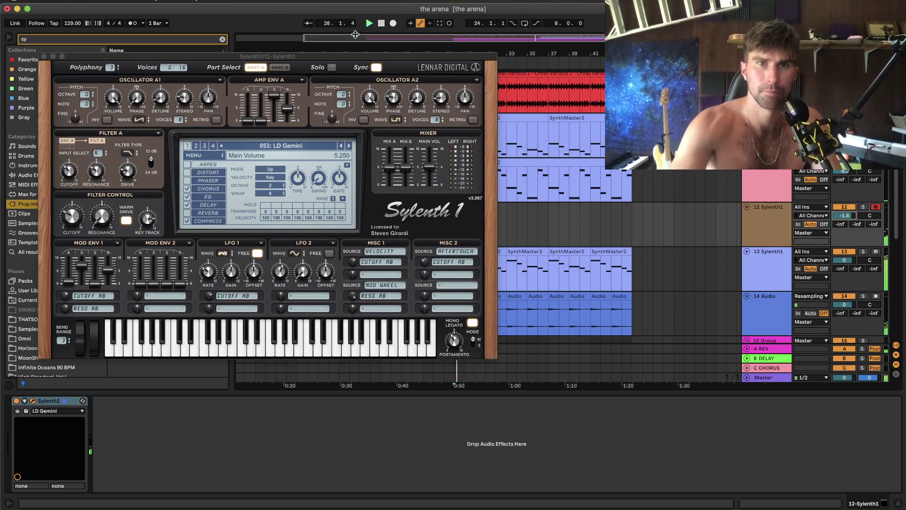
left_click(394, 23)
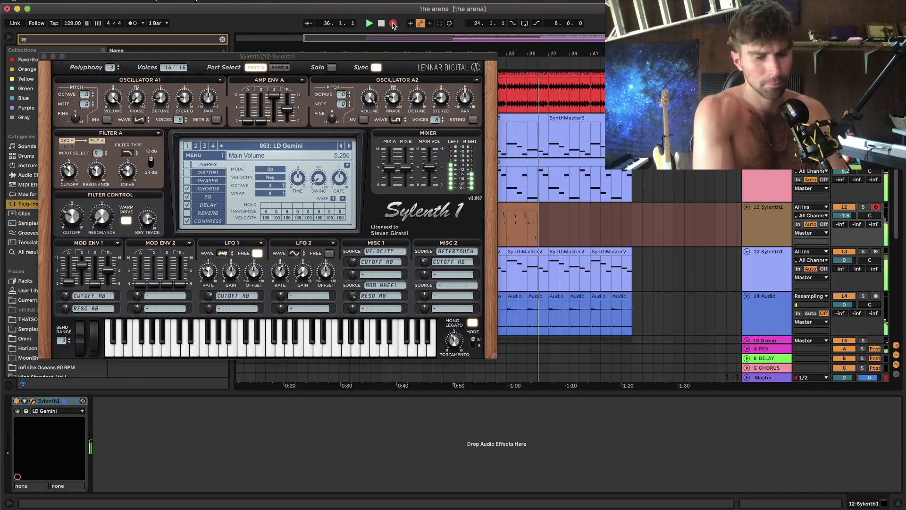
left_click(393, 24)
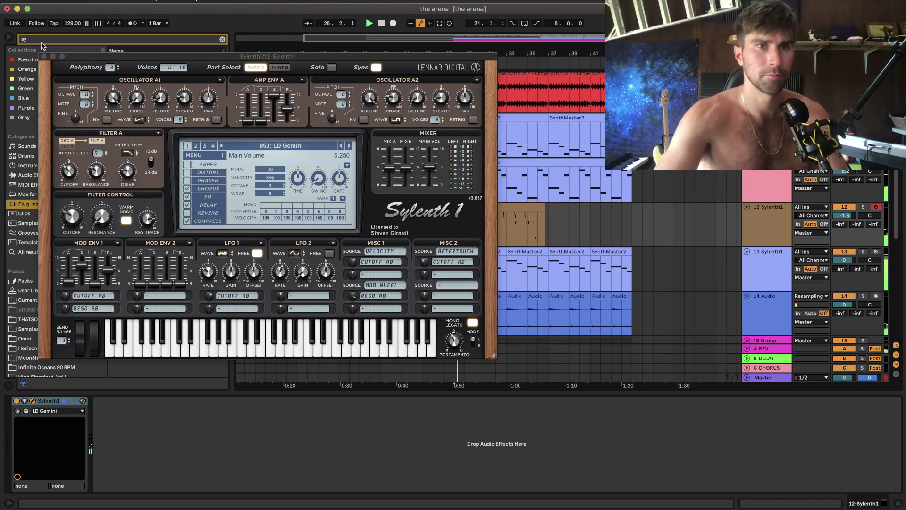
Close the Sylenth1 window and duplicate the recorded clip so the part runs to about bar 44.
left_click(44, 56)
scroll(559, 237, "up", 5)
left_click_drag(534, 234, 541, 216)
scroll(540, 213, "down", 5)
Play from bar 27 and raise the Sylenth1 track's REV send to -15.3 dB.
left_click(463, 231)
key("space")
key("space")
left_click_drag(839, 224, 839, 194)
Search for h del, add H-Delay Stereo to the Sylenth1 track with Ping Pong enabled, and listen to the result.
left_click(124, 37)
type("h del")
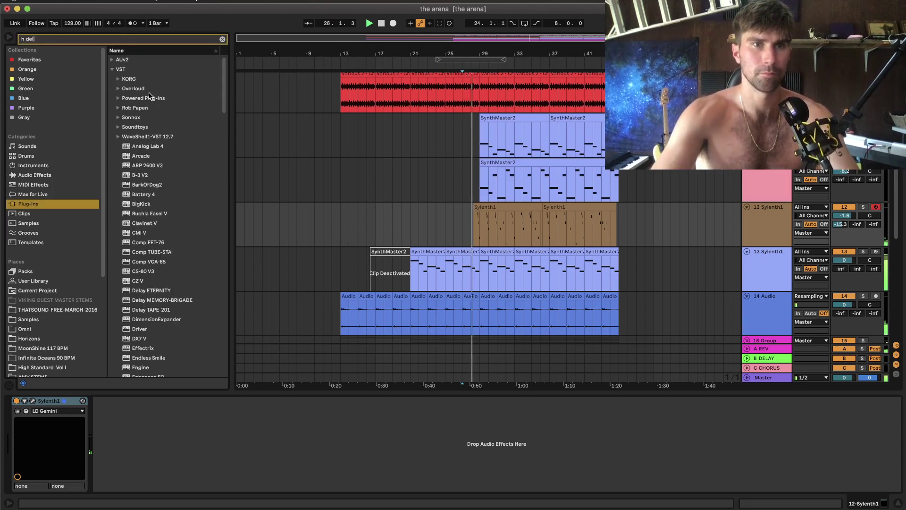
left_click_drag(155, 108, 467, 228)
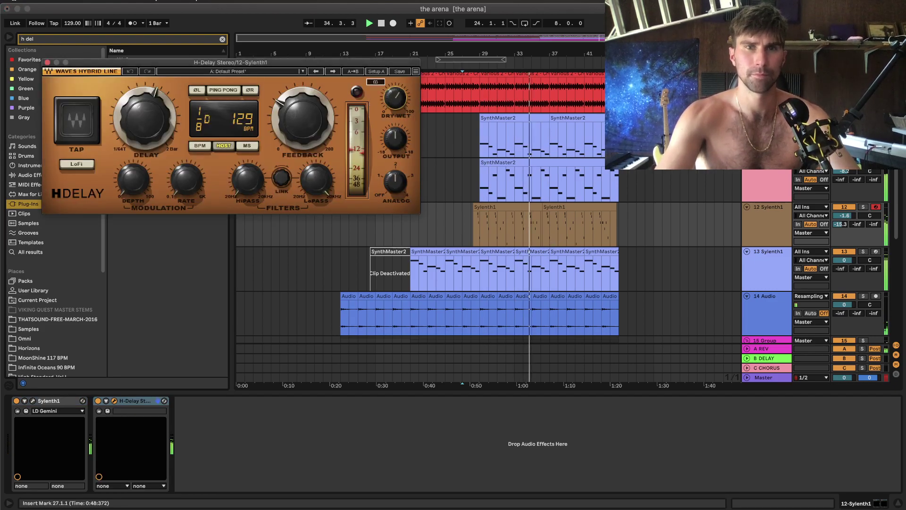
left_click(223, 90)
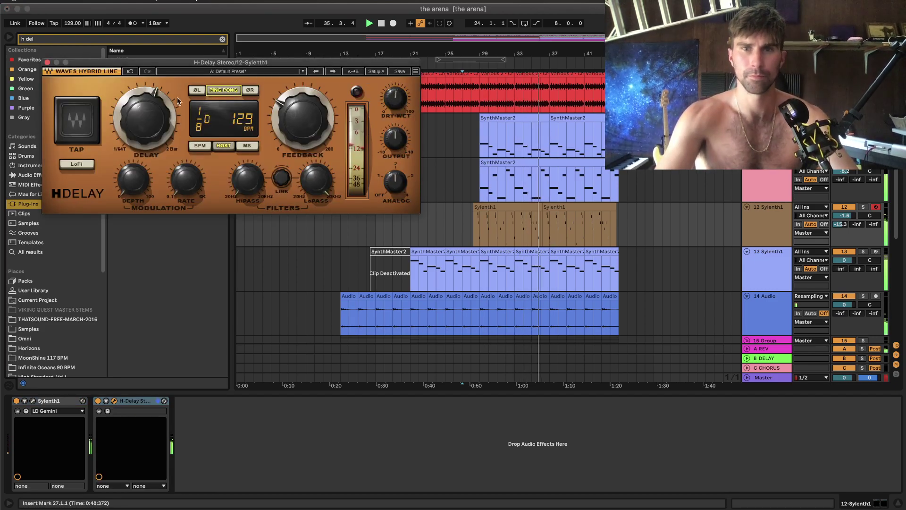
left_click(47, 62)
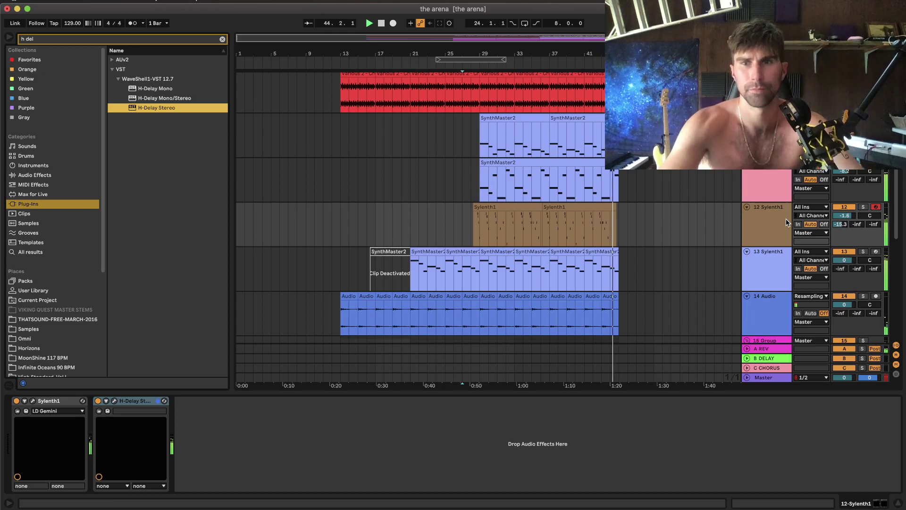
key("space")
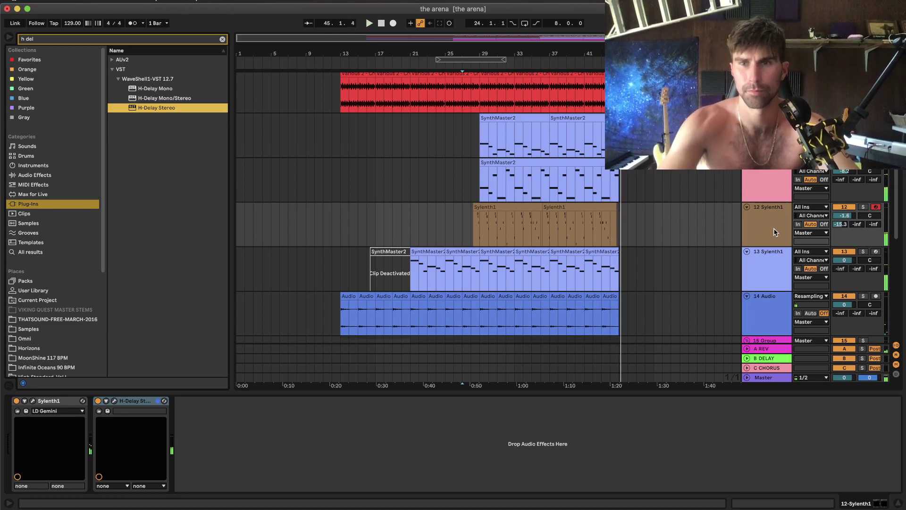
Insert a new MIDI track below the Sylenth1 track, plus a new audio track between the two.
right_click(776, 230)
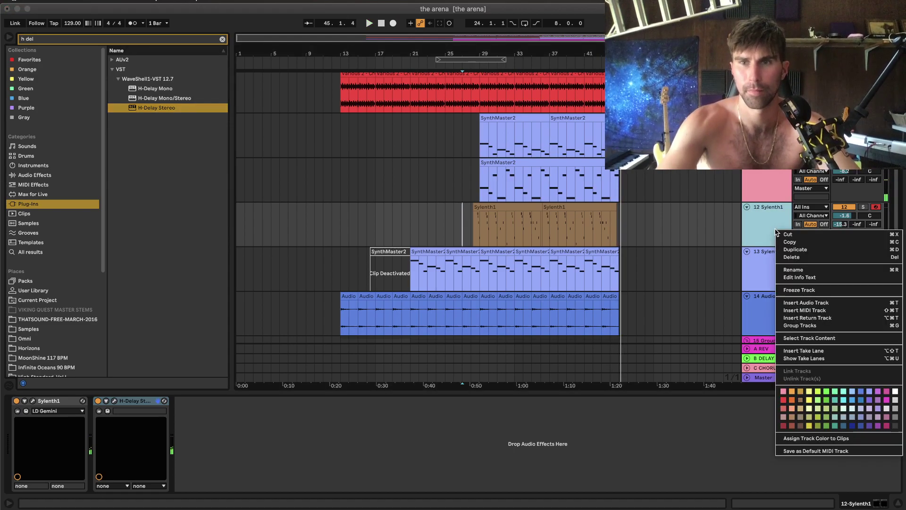
left_click(790, 312)
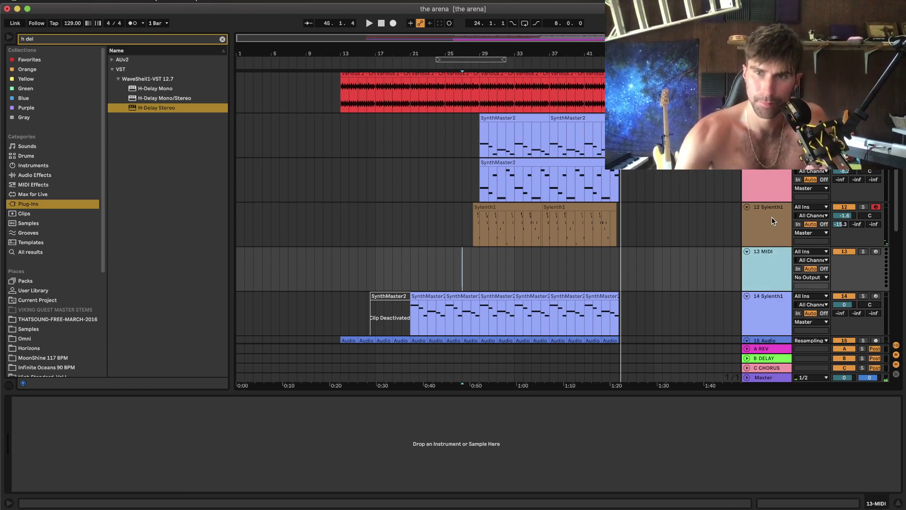
right_click(772, 217)
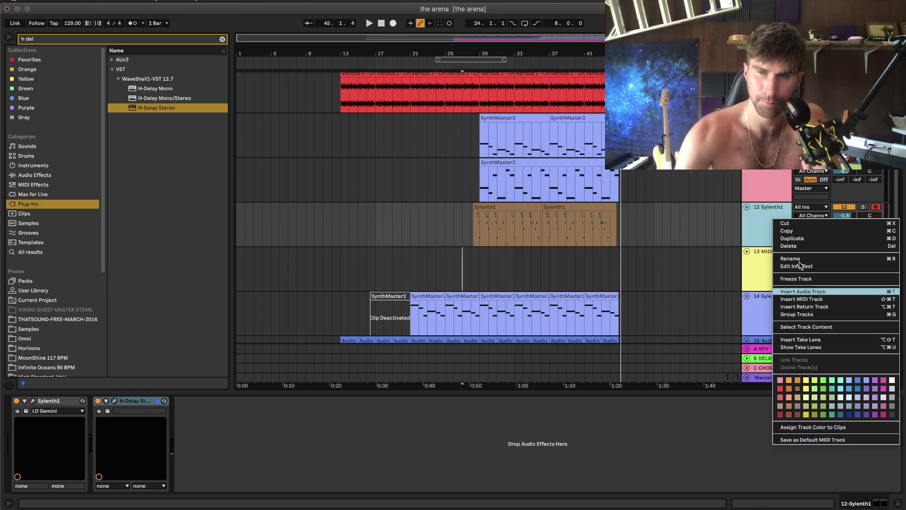
left_click(801, 291)
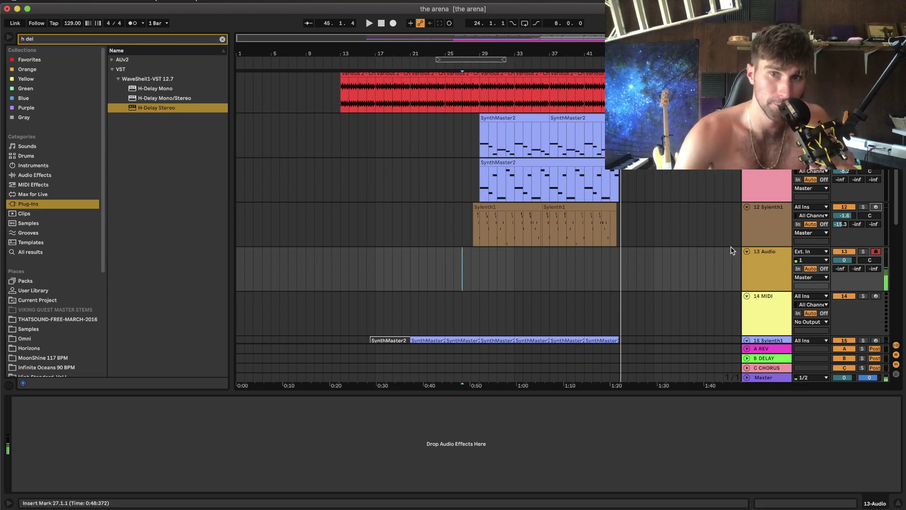
Search the browser for sy and load Sylenth1 onto the new MIDI track, with the insert marker at bar 27.
scroll(731, 250, "down", 2)
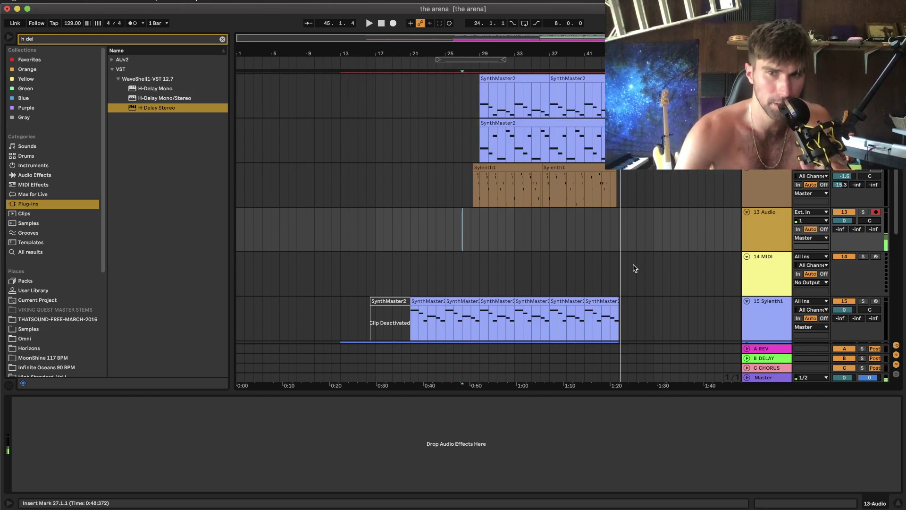
scroll(635, 268, "down", 1)
left_click(462, 265)
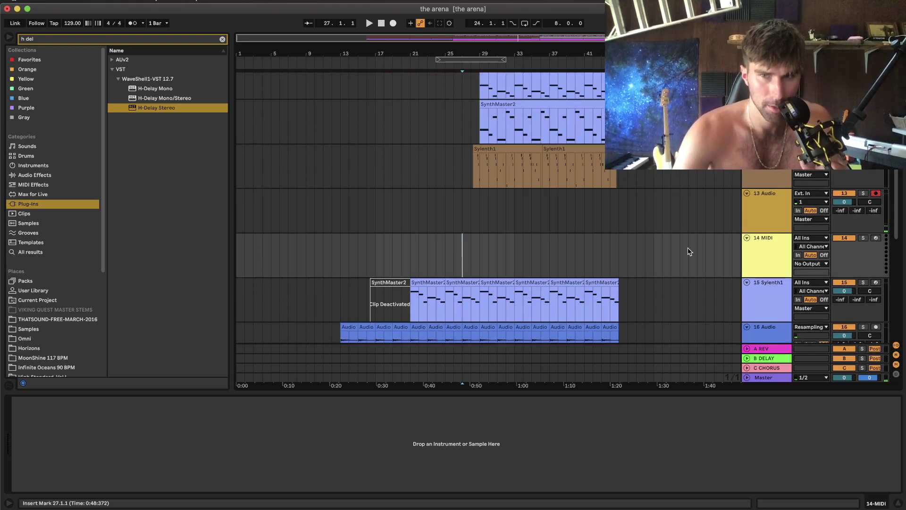
left_click(779, 272)
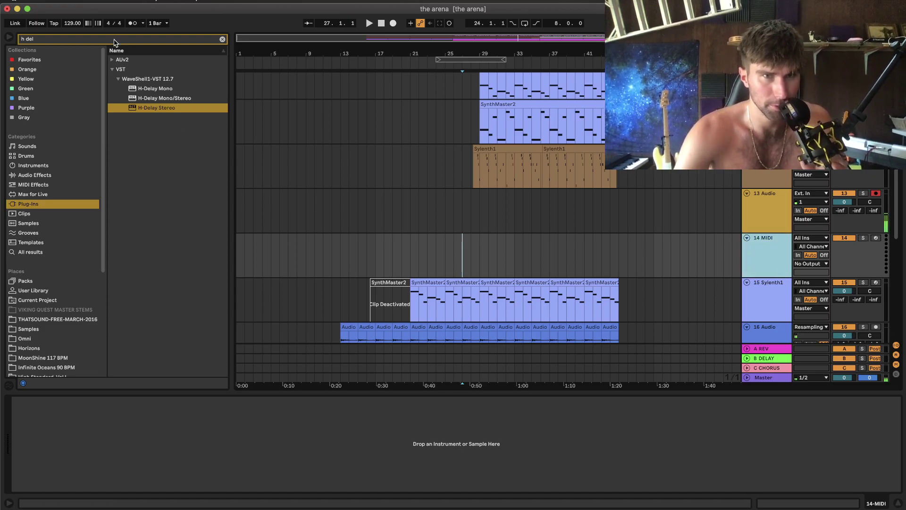
left_click(114, 42)
key("BackSpace")
type("s")
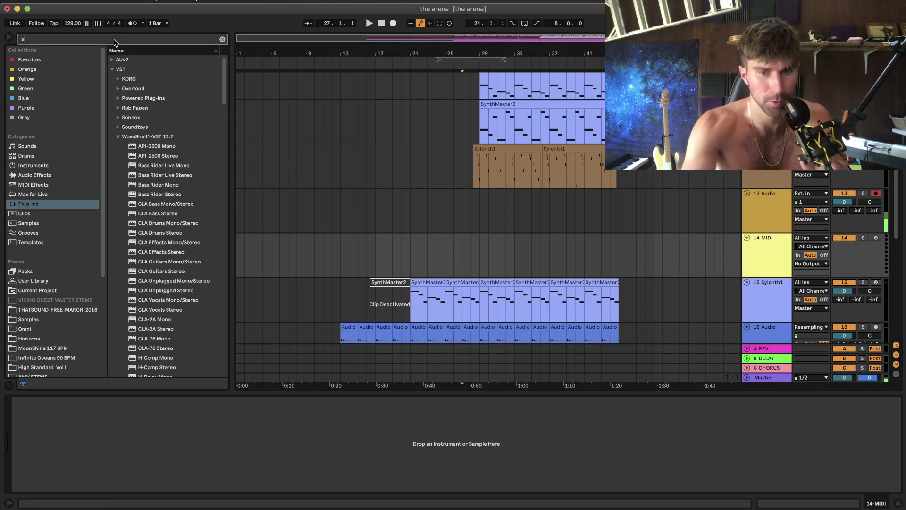
type("y")
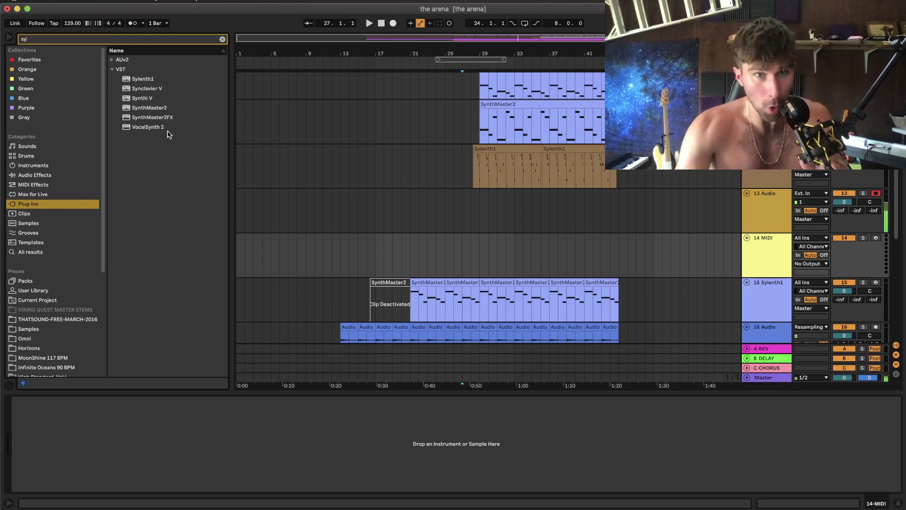
left_click(154, 128)
left_click_drag(152, 81, 371, 180)
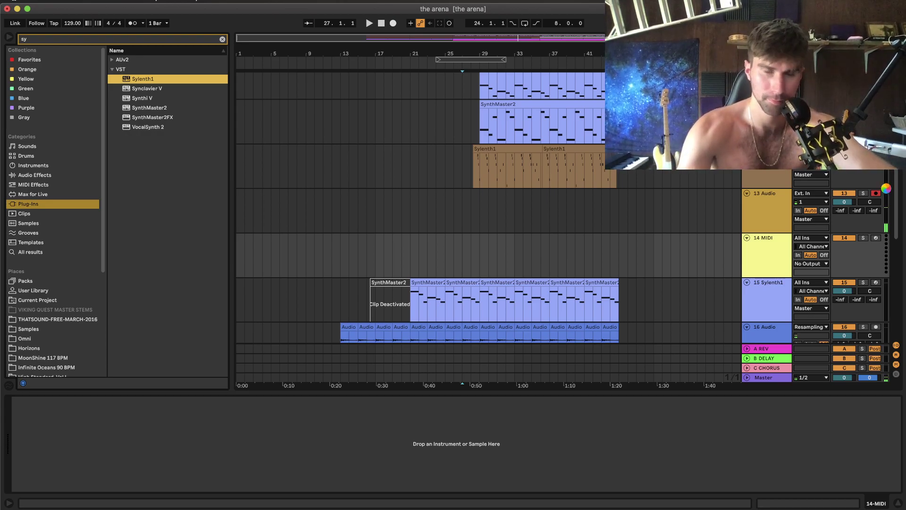
key("Return")
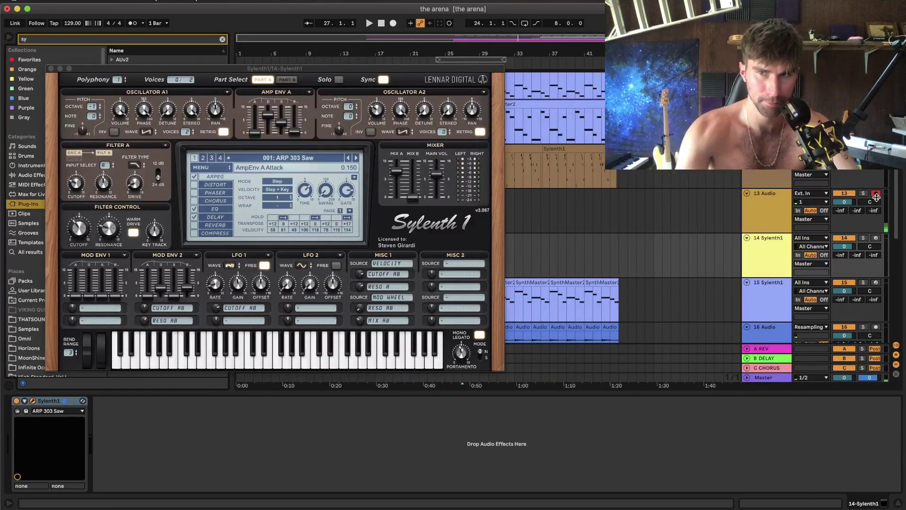
Arm the new Sylenth1 track, choose the LD Weep preset from bank 3, and set the track volume to -4.8 dB.
left_click(877, 238)
left_click(320, 163)
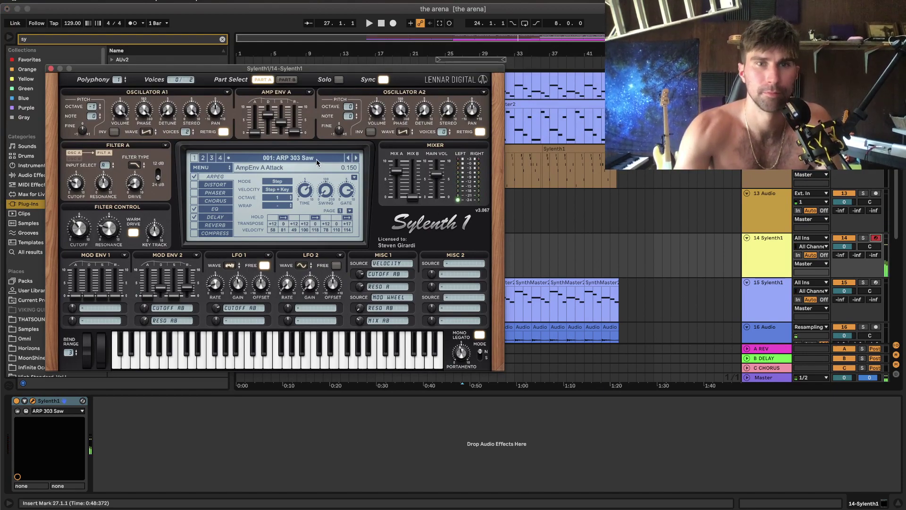
left_click(267, 159)
left_click(211, 158)
left_click(288, 158)
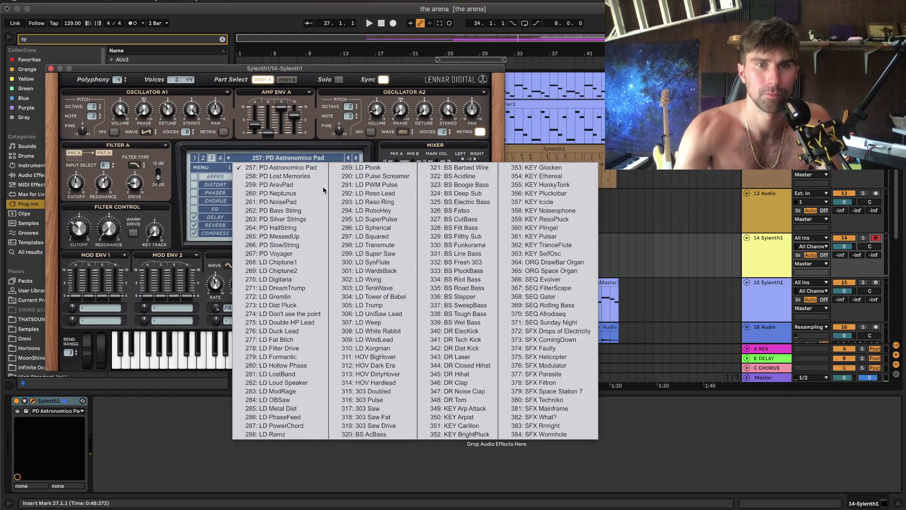
left_click(376, 313)
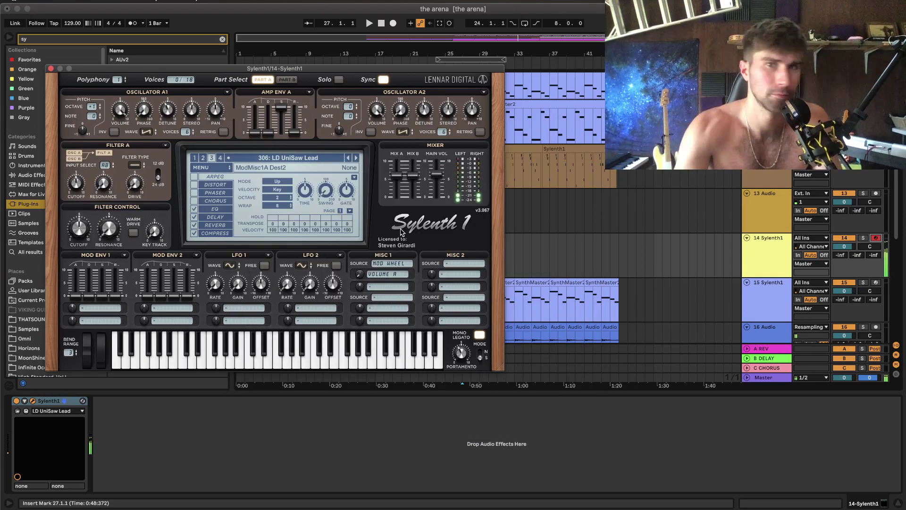
left_click(356, 157)
left_click_drag(844, 245, 847, 249)
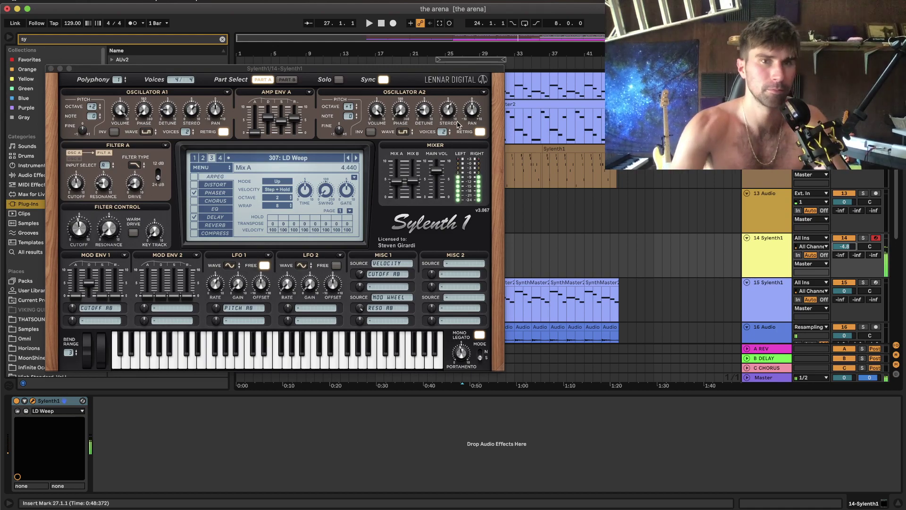
Close the Sylenth1 window and record a MIDI part on the new track from bar 27 to about bar 45.
left_click(50, 70)
key("space")
left_click(393, 23)
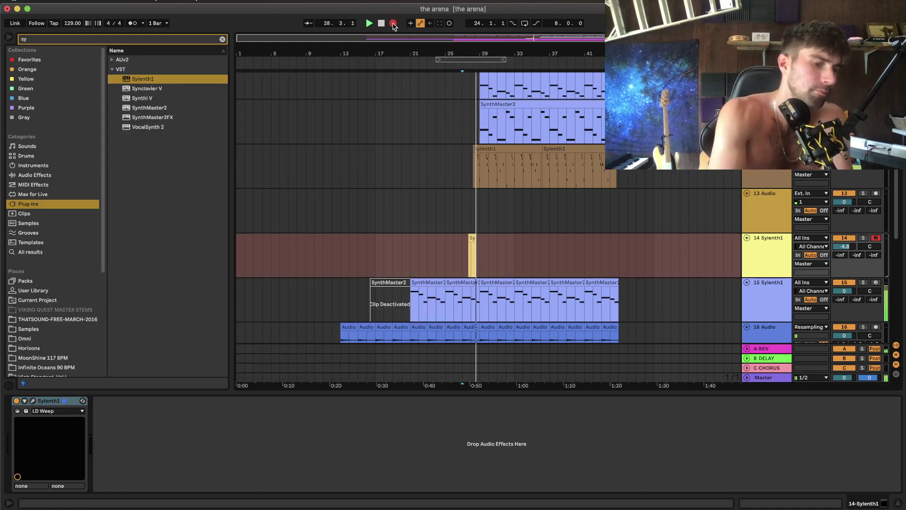
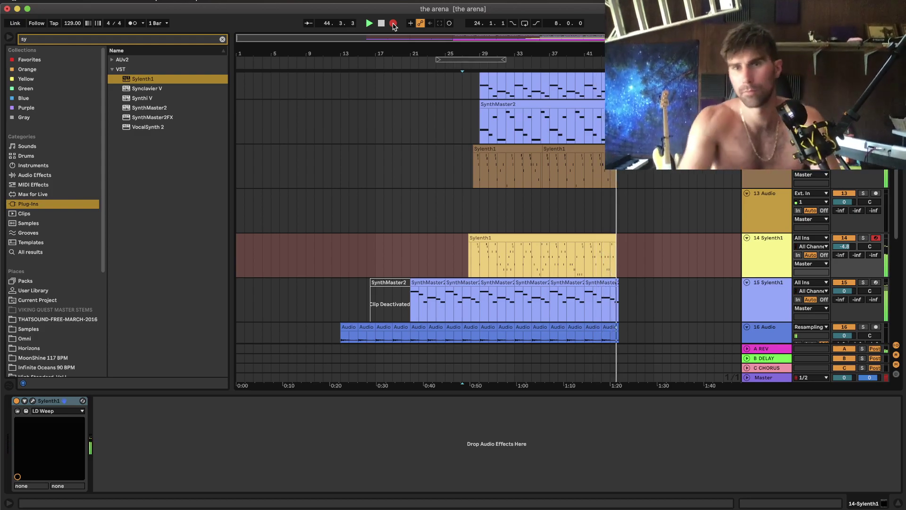
left_click(393, 23)
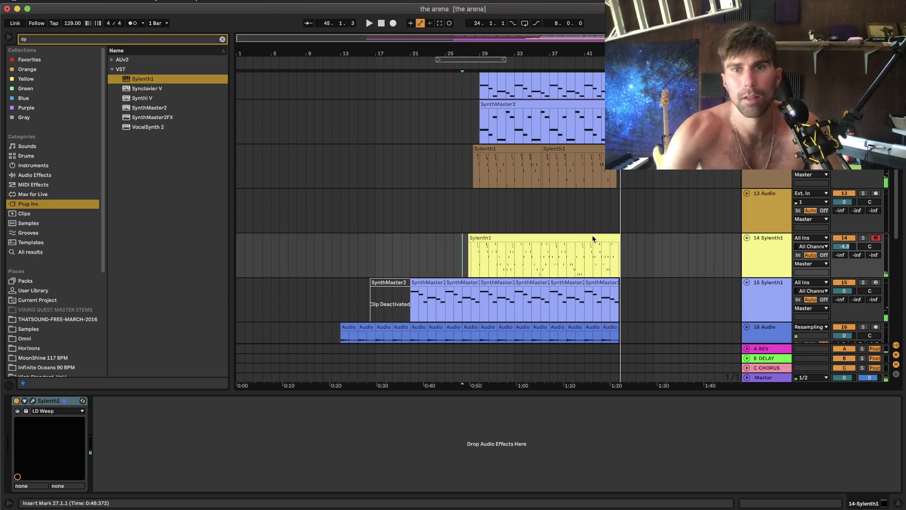
Open the recorded clip's notes, examine the last G3 note, and return to the track's devices.
double_click(603, 241)
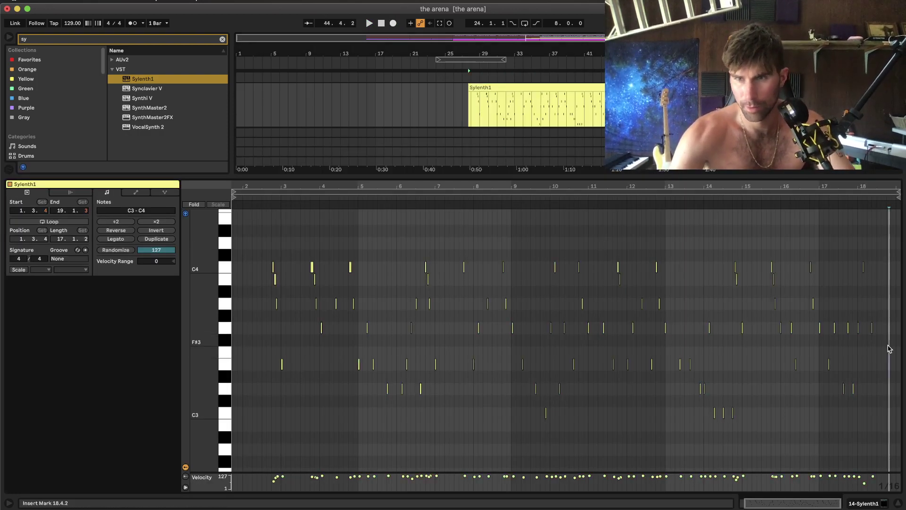
left_click(872, 329)
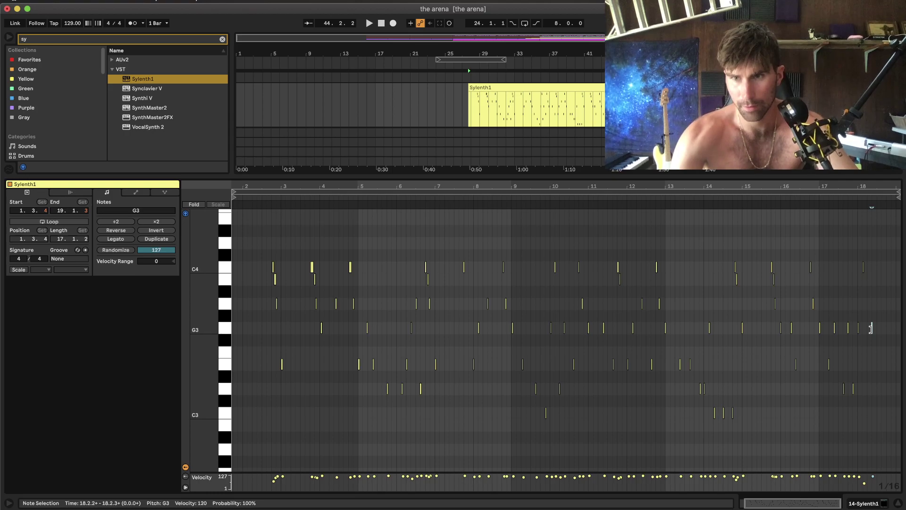
left_click(863, 503)
scroll(609, 203, "up", 5)
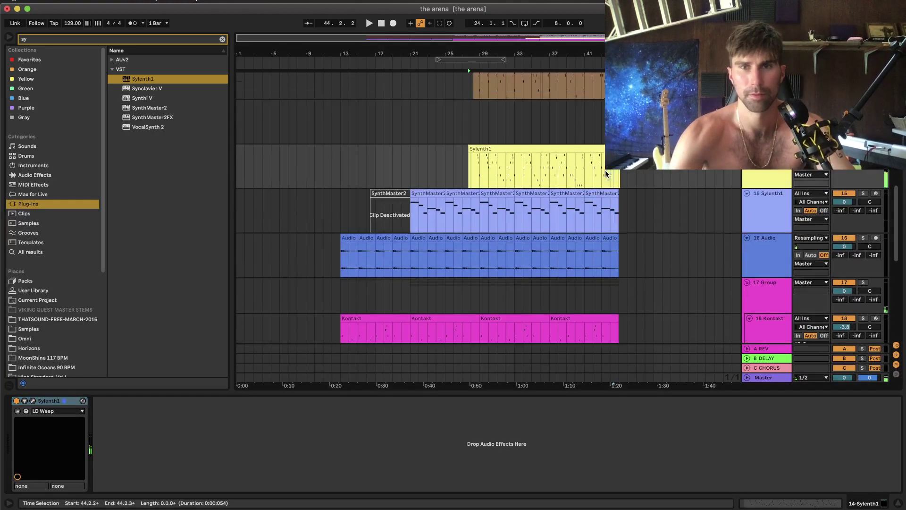
Place the new Sylenth1 track above the audio track, group both Sylenth1 tracks, and move H-Delay Stereo onto the group.
left_click_drag(752, 229, 756, 198)
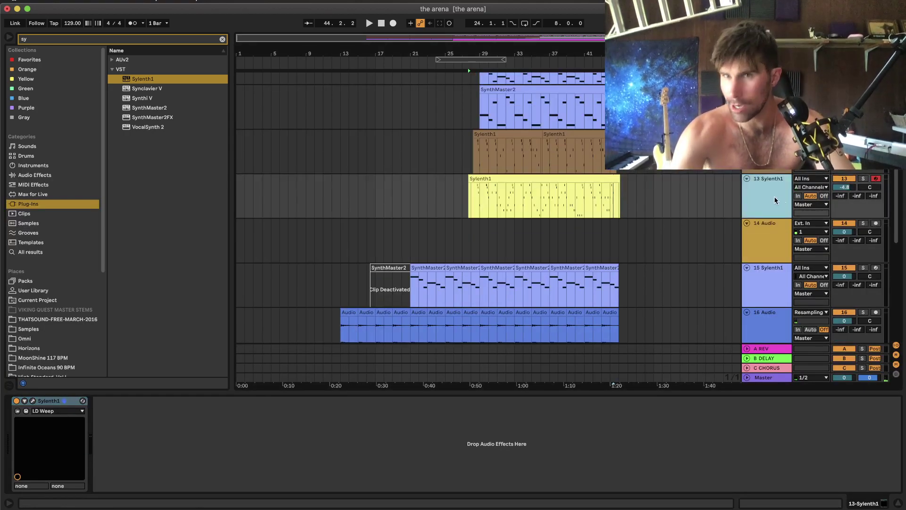
left_click(773, 170)
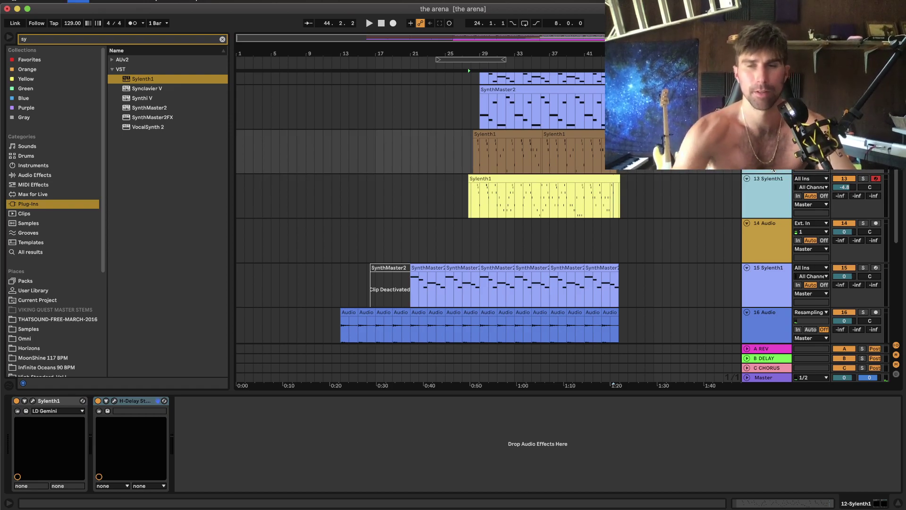
key("super+g")
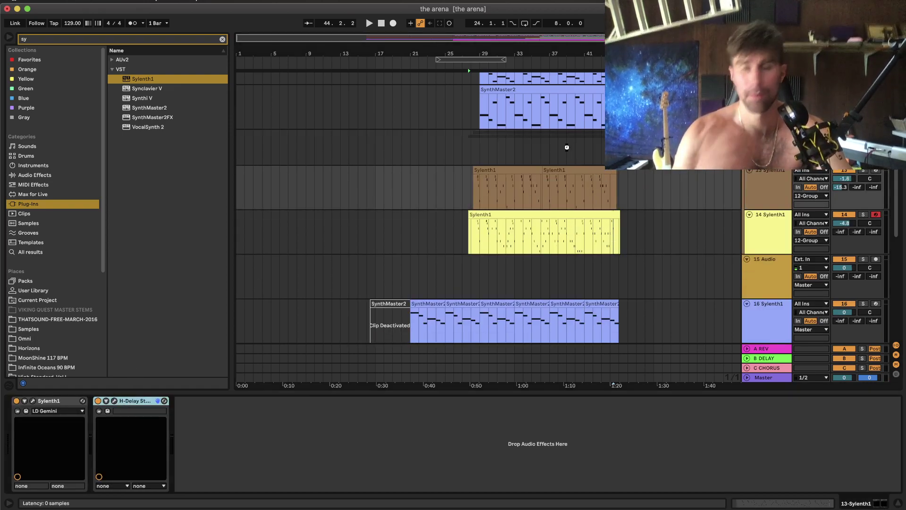
left_click(568, 151)
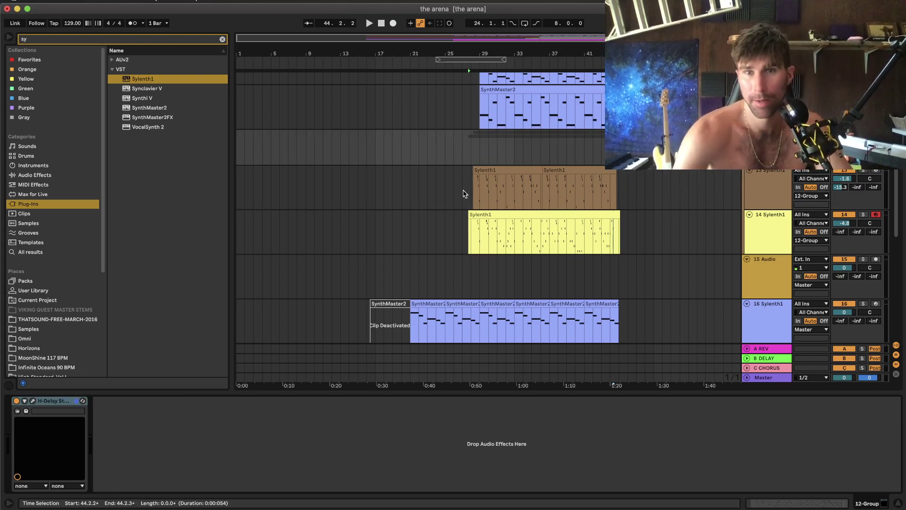
Start playback from bar 25 and disarm the LD Weep Sylenth1 track.
left_click(446, 177)
key("space")
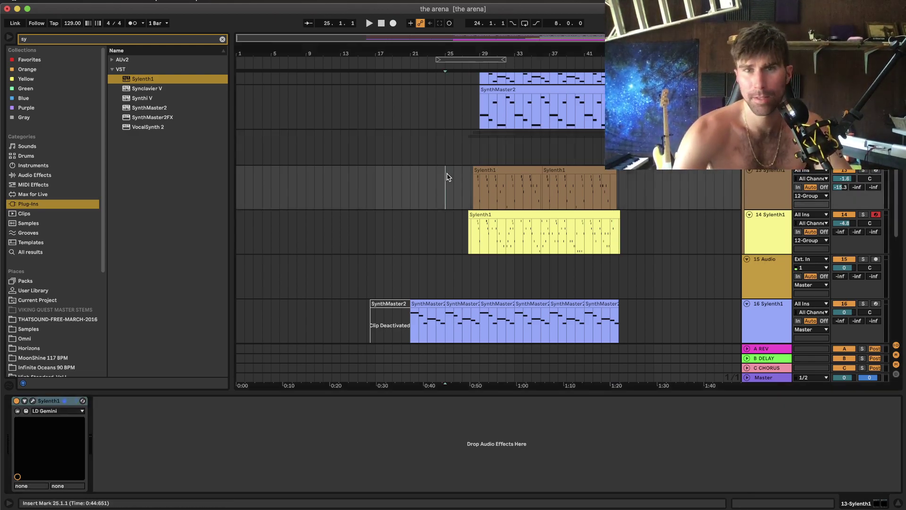
left_click(875, 216)
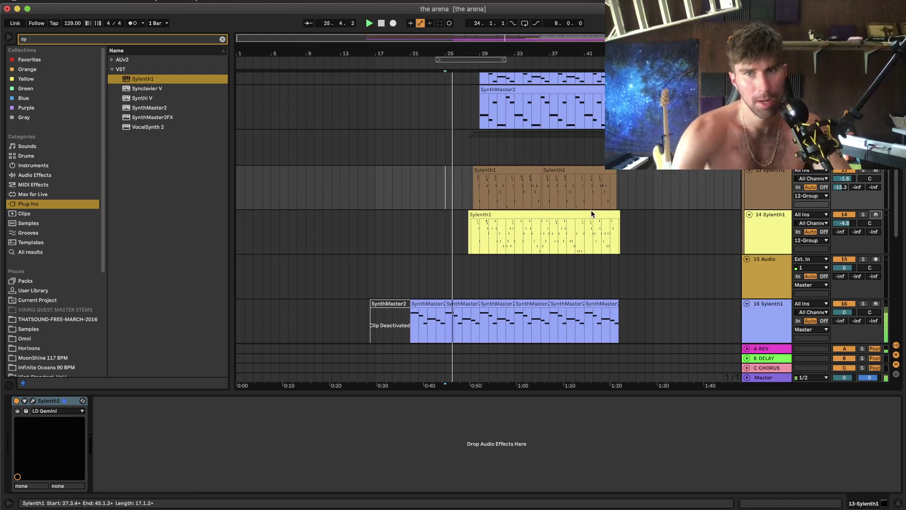
Duplicate both Sylenth1 parts from bar 28 onward so they run to about bar 61, adjusting the clip joins around bar 44.
scroll(592, 213, "up", 1)
scroll(592, 213, "up", 3)
left_click_drag(586, 195, 330, 249)
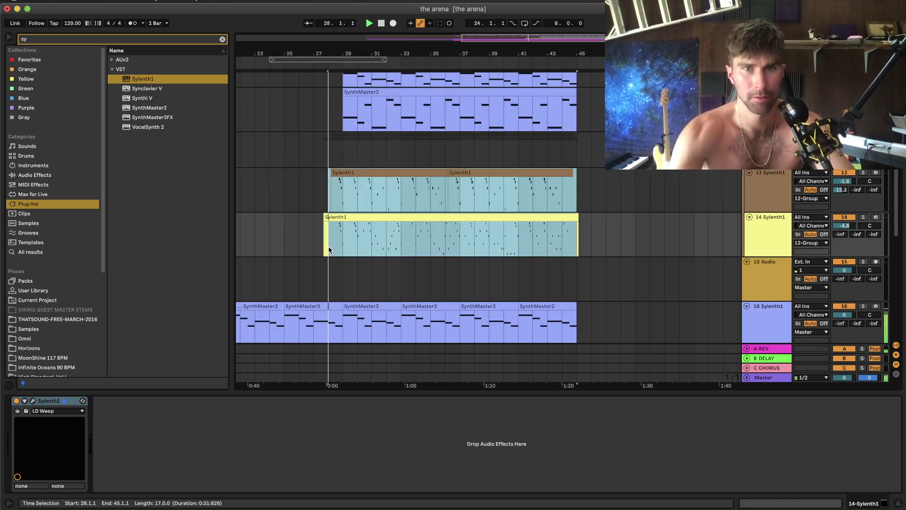
left_click_drag(336, 218, 559, 218)
left_click(560, 216)
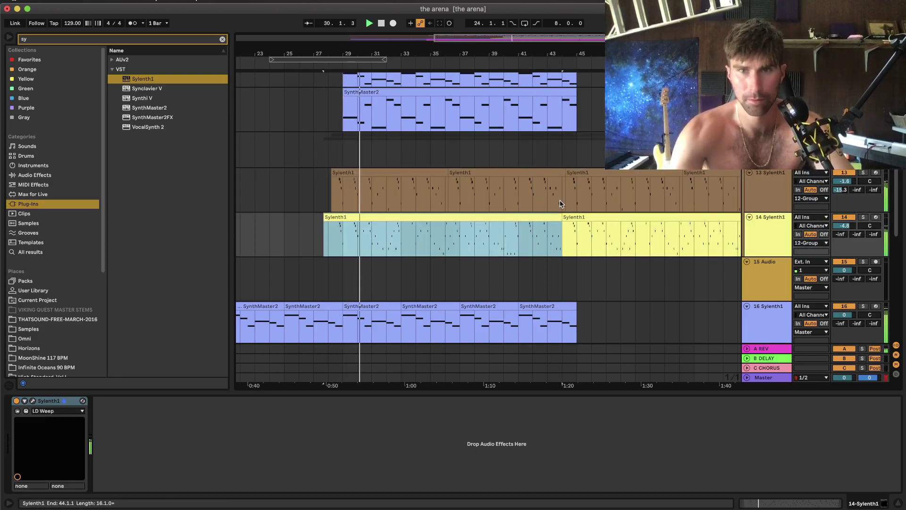
left_click(563, 173, "shift")
left_click_drag(564, 173, 569, 175)
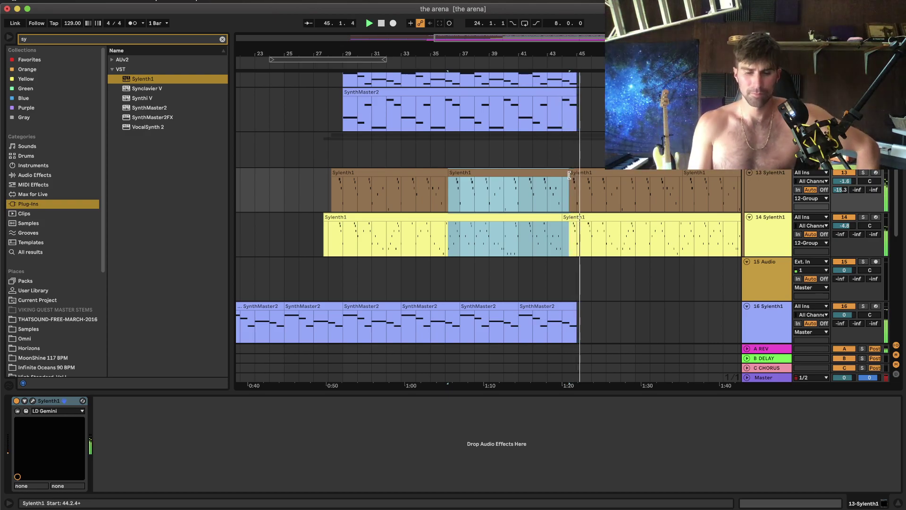
Search for eq, add EQ Eight after H-Delay Stereo on the Sylenth1 group, and enable band 8 as a high cut.
scroll(569, 175, "right", 5)
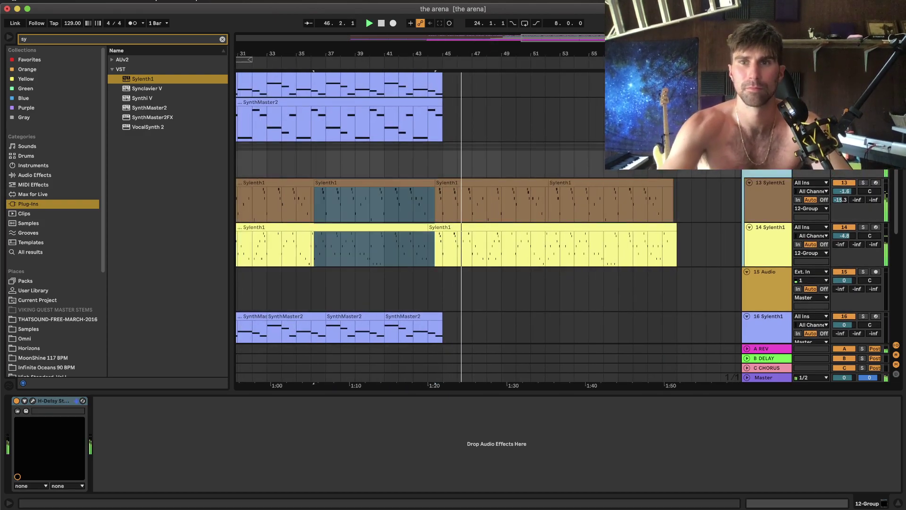
left_click(52, 175)
key("BackSpace")
key("BackSpace")
type("eq")
left_click(109, 79)
left_click(112, 79)
left_click(153, 99)
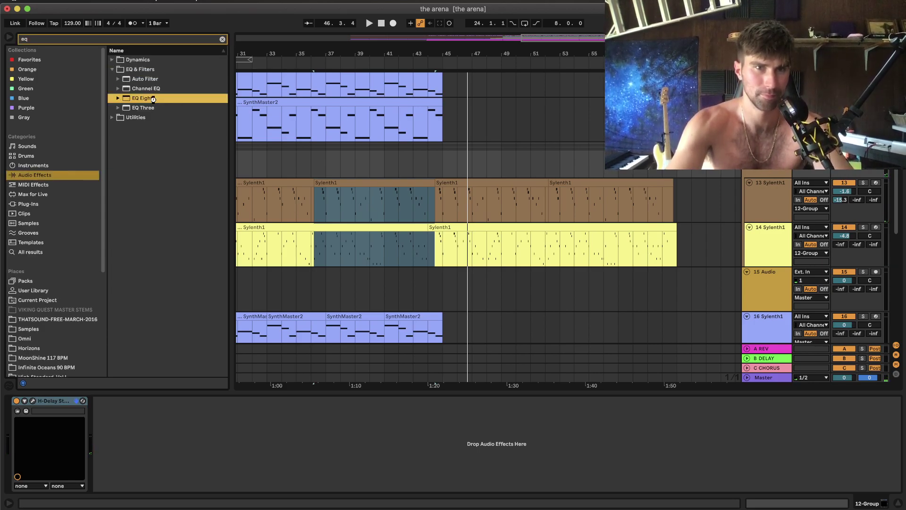
left_click_drag(218, 449, 162, 446)
left_click(293, 490)
left_click(293, 487)
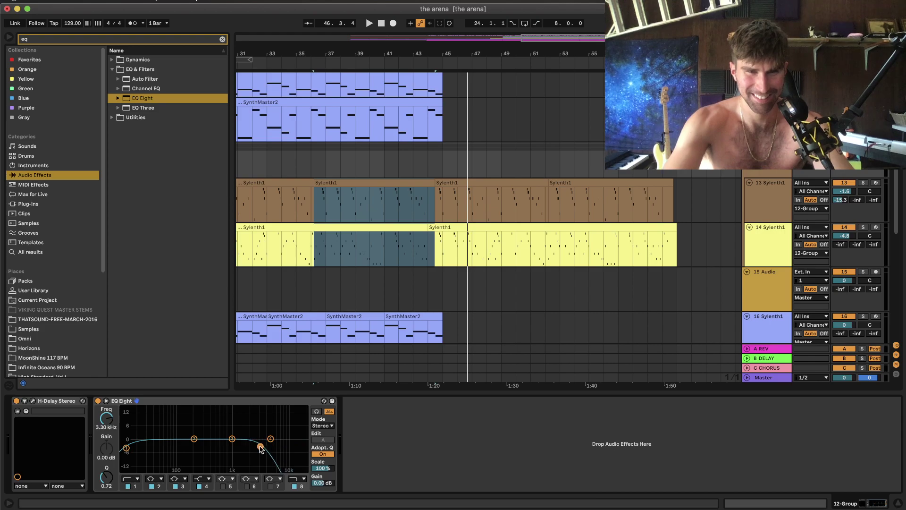
Automate the group's EQ Eight band 8 frequency to drop between bars 44 and 45 and rise gradually, and play from bar 44.
key("a")
mouse_move(432, 162)
left_mouse_down()
mouse_move(432, 150)
mouse_move(445, 169)
left_mouse_up()
key("space")
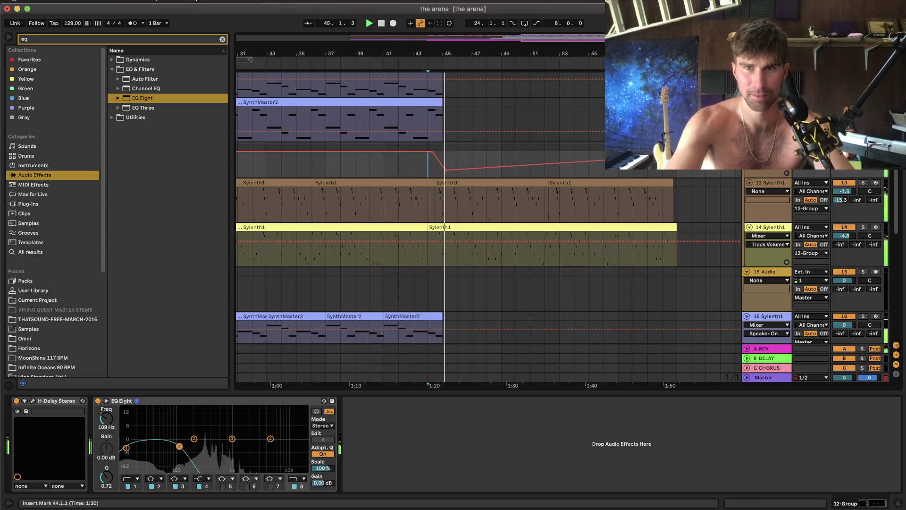
Try to duplicate bars 45 to 61 of both Sylenth1 tracks while automation is shown.
key("a")
scroll(630, 173, "right", 2)
key("a")
key("a")
key("a")
left_click_drag(654, 218, 426, 249)
key("super+c")
key("super+d")
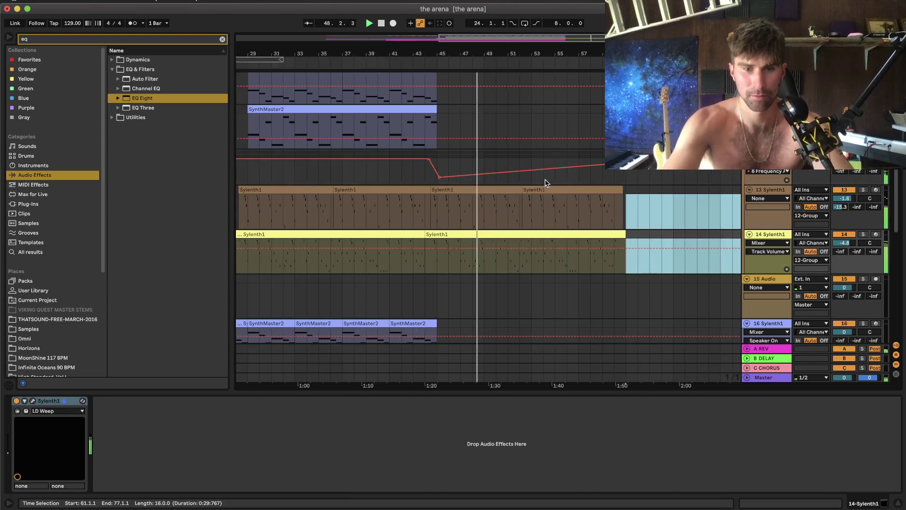
Hide the automation and duplicate both Sylenth1 parts from bars 45 to 61 so they continue to bar 77.
key("a")
left_click_drag(632, 210, 438, 253)
key("super+d")
key("minus")
Move the end of the group's filter frequency rise past bar 61 to lengthen the sweep, and hide the automation.
key("a")
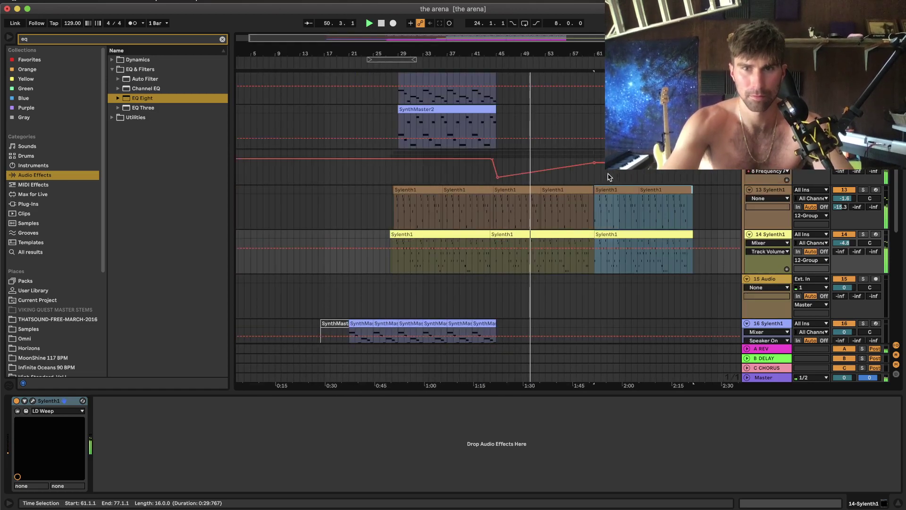
left_click_drag(615, 163, 662, 163)
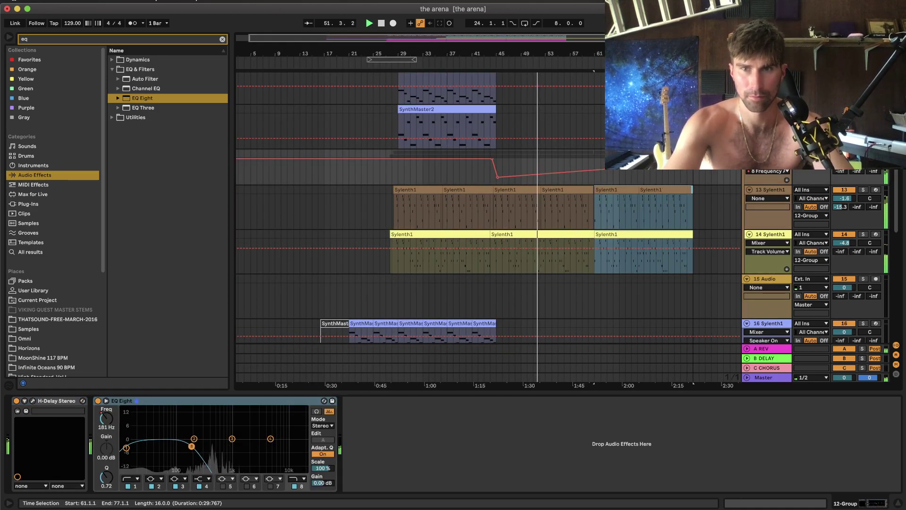
key("a")
Record a MIDI part on the Nexus track from bar 45 to bar 61.
scroll(562, 176, "up", 1)
left_click(509, 169)
scroll(508, 169, "up", 3)
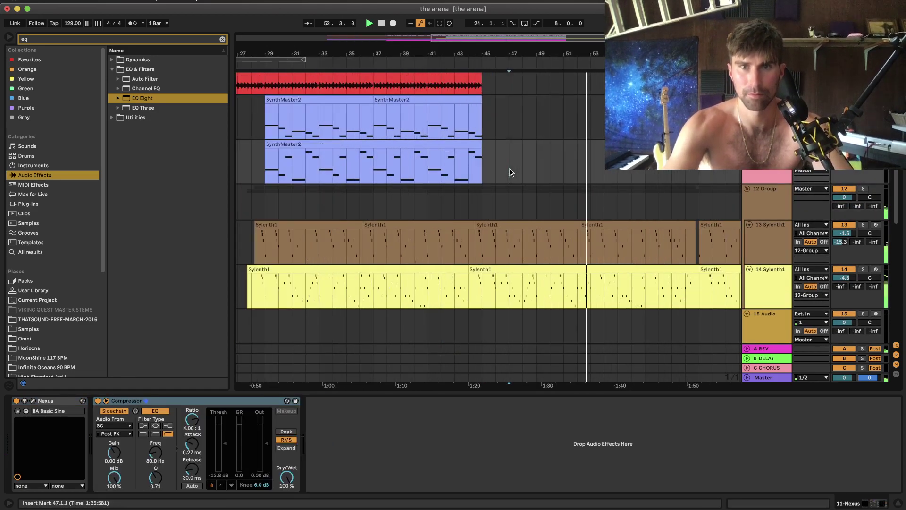
key("space")
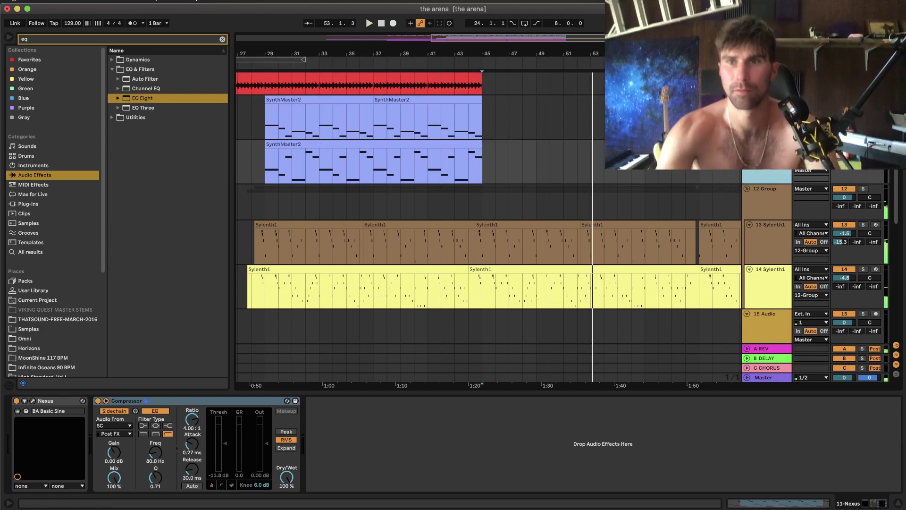
scroll(880, 192, "up", 15)
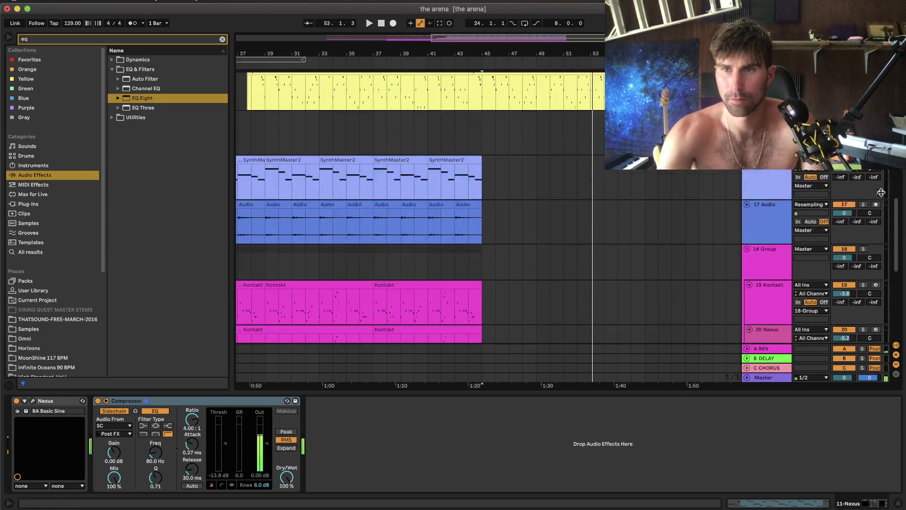
scroll(881, 192, "down", 15)
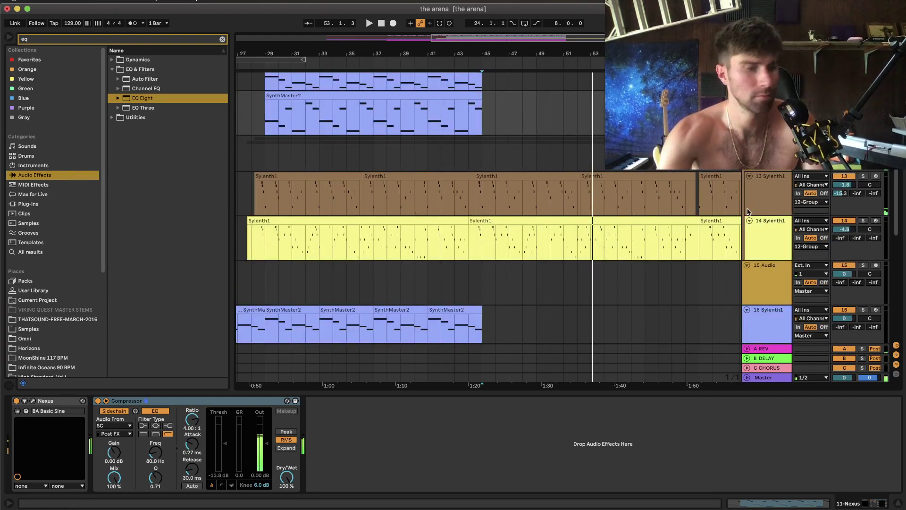
key("space")
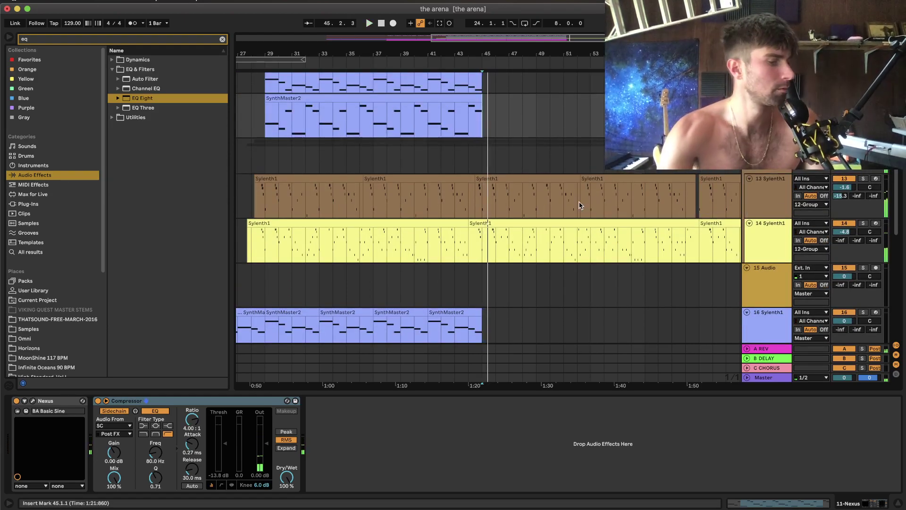
scroll(565, 194, "up", 3)
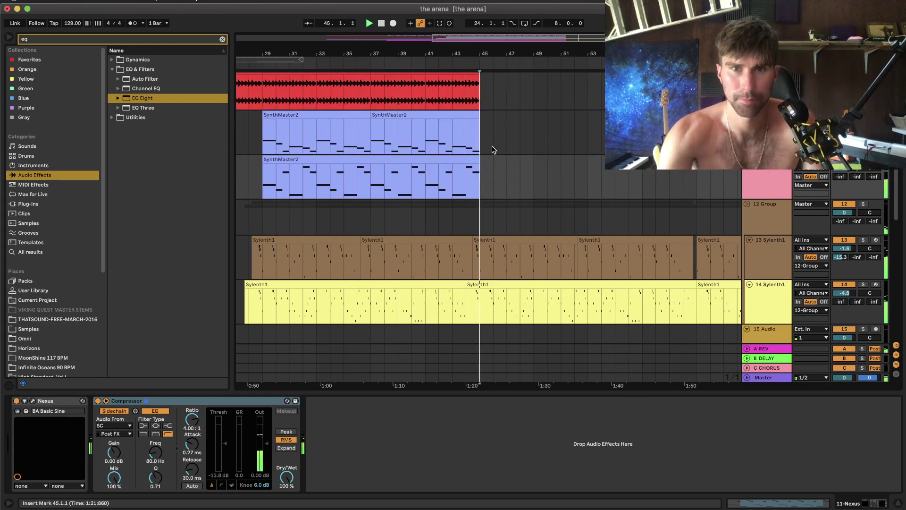
left_click(393, 23)
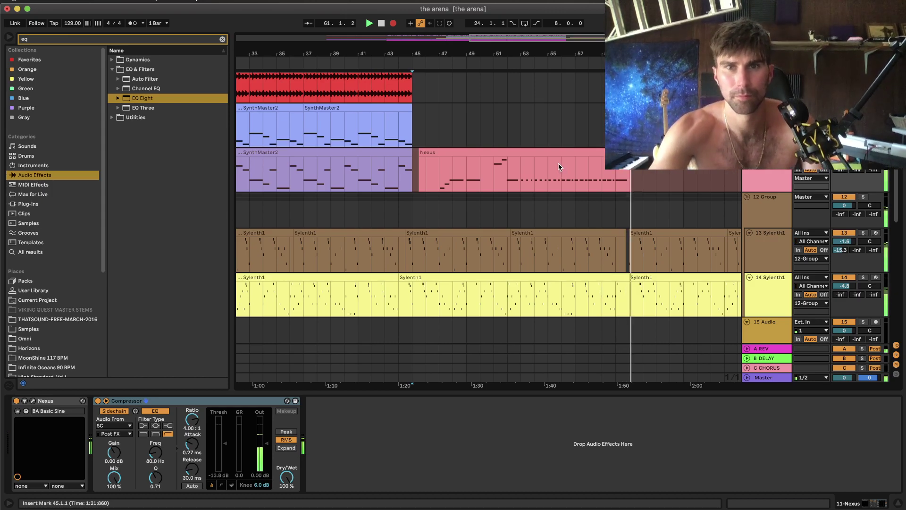
Stop recording and delete bars 46 to 52 of the recorded Nexus clip.
key("space")
left_click_drag(507, 184, 449, 183)
key("Delete")
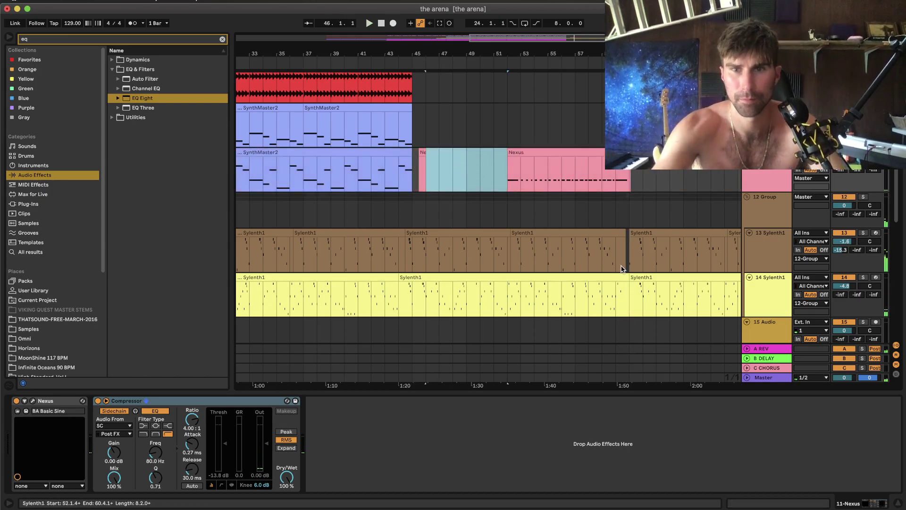
Extend the starts of the Sylenth1 clips near bar 61 on both tracks back to about bar 60.
scroll(622, 242, "right", 2)
scroll(622, 242, "down", 1)
left_click_drag(607, 222, 592, 222)
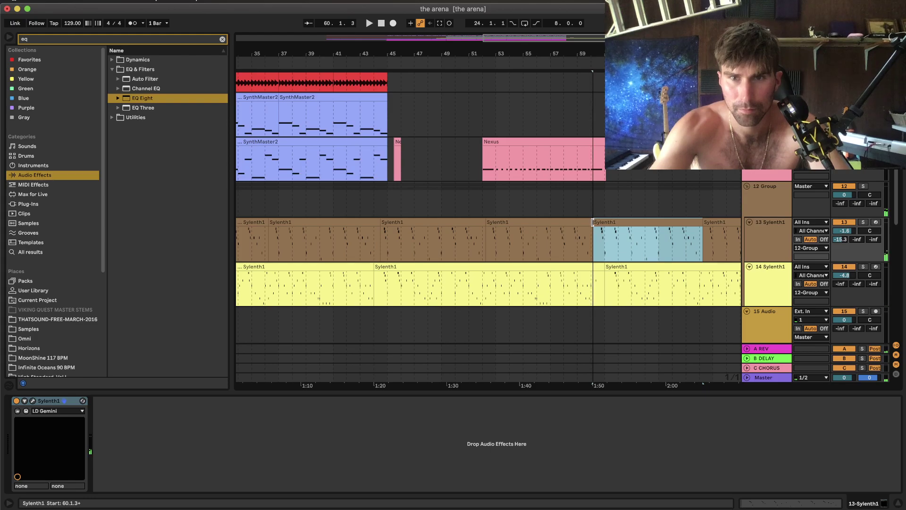
left_click_drag(607, 267, 592, 267)
Delete the leftover Nexus fragment before bar 46 and bar 52 to 53, keeping only the part from bar 53.
key("minus")
key("minus")
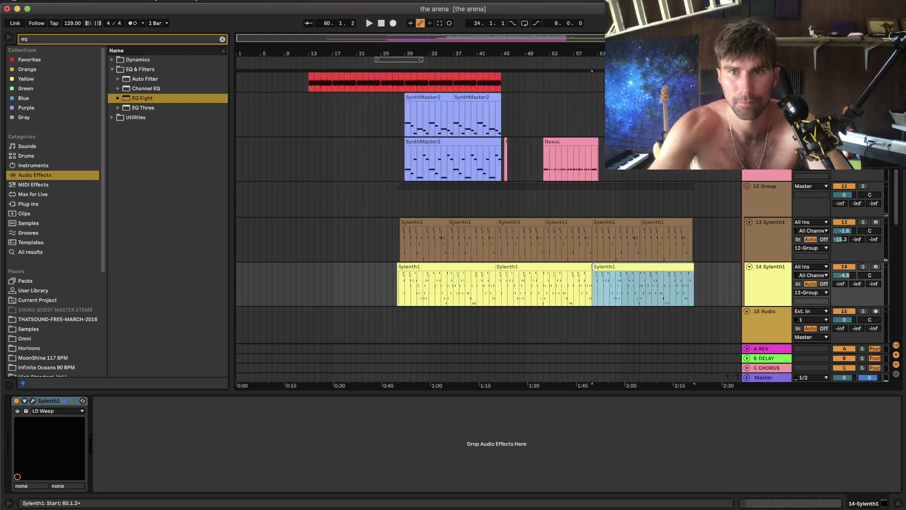
scroll(595, 221, "up", 1)
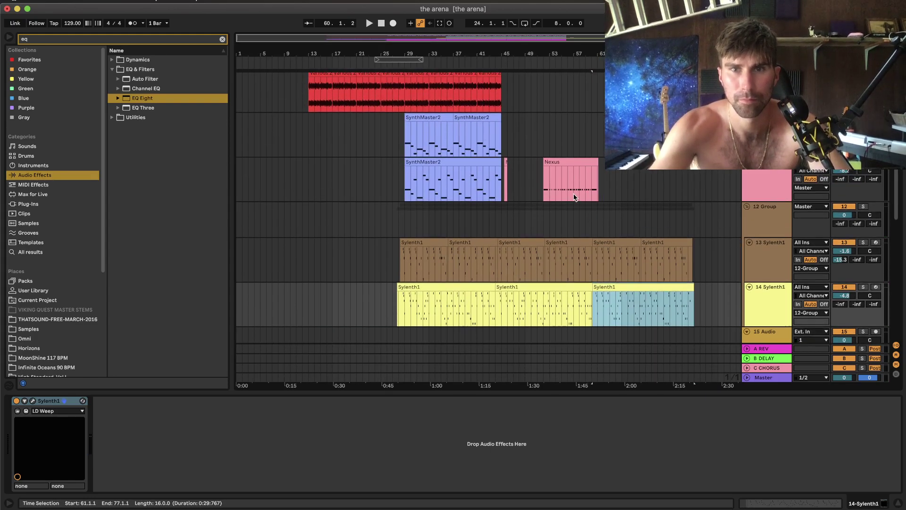
key("plus")
key("plus")
left_click(472, 192)
left_click_drag(473, 192, 358, 189)
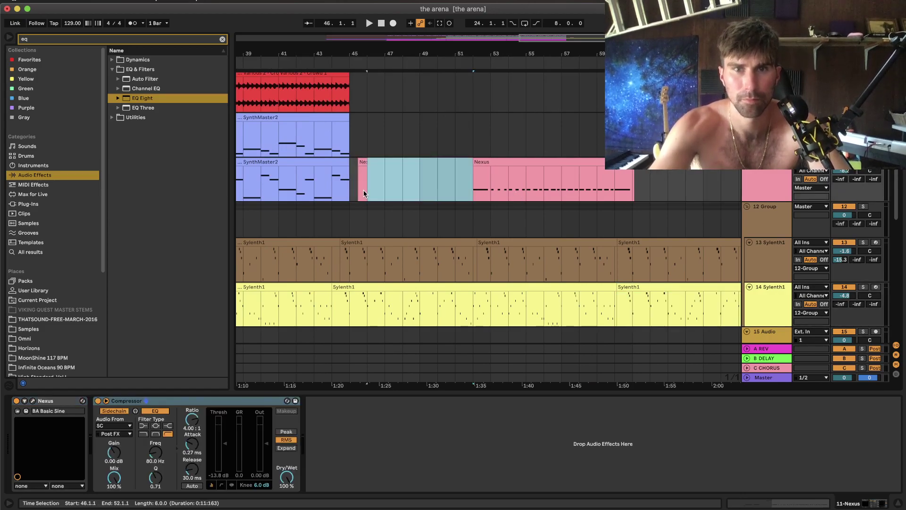
left_click_drag(490, 190, 460, 190)
key("Delete")
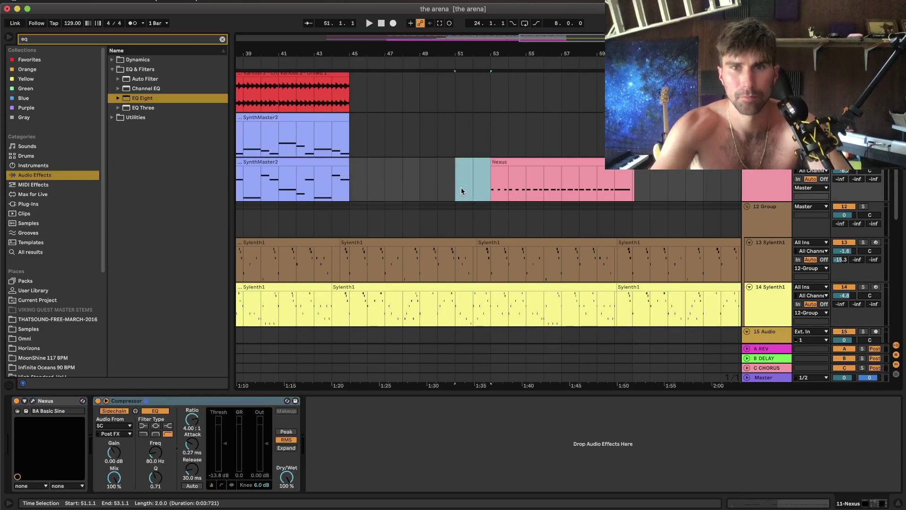
Insert an audio track below the Nexus track and search the Samples folder for "female".
scroll(461, 191, "right", 3)
right_click(769, 185)
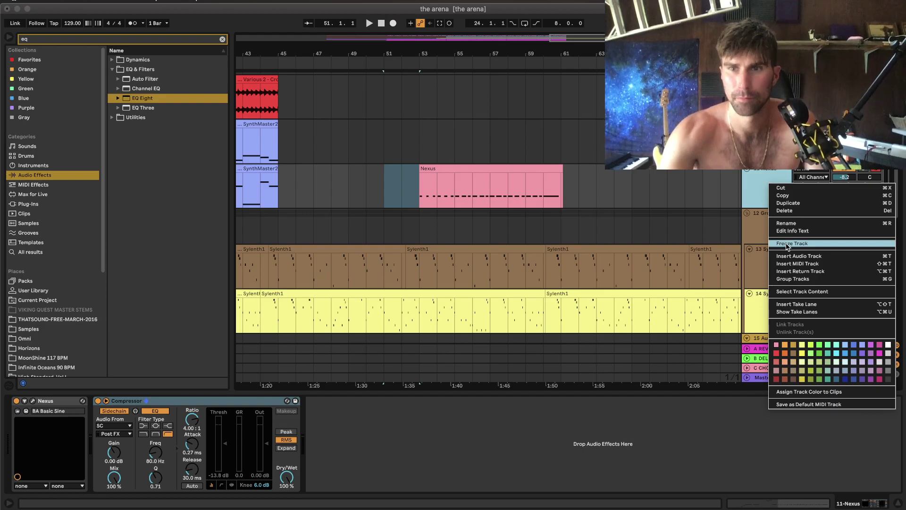
left_click(42, 328)
double_click(163, 39)
type("female")
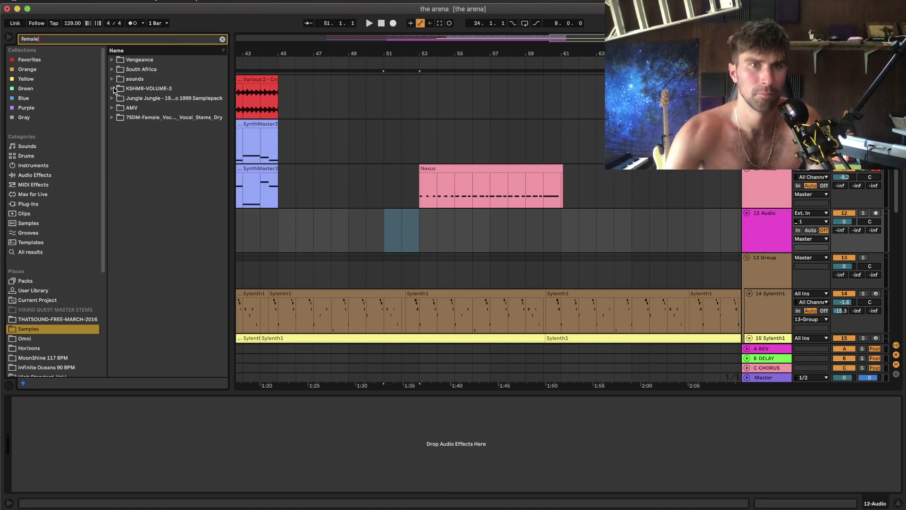
Audition the vocals in the FVA4_150_Am_Fine and FVA4_140_Bm_Phoenix folders of the female vocal stems.
left_click(112, 118)
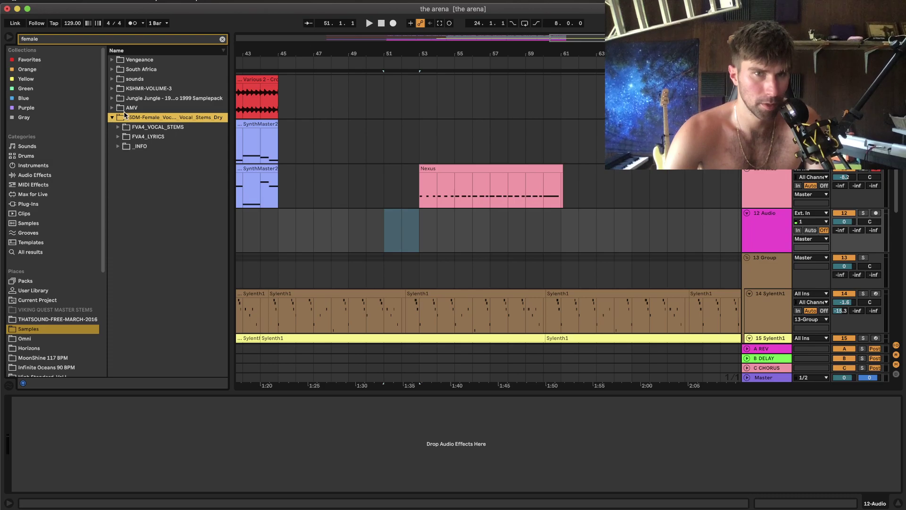
left_click(118, 128)
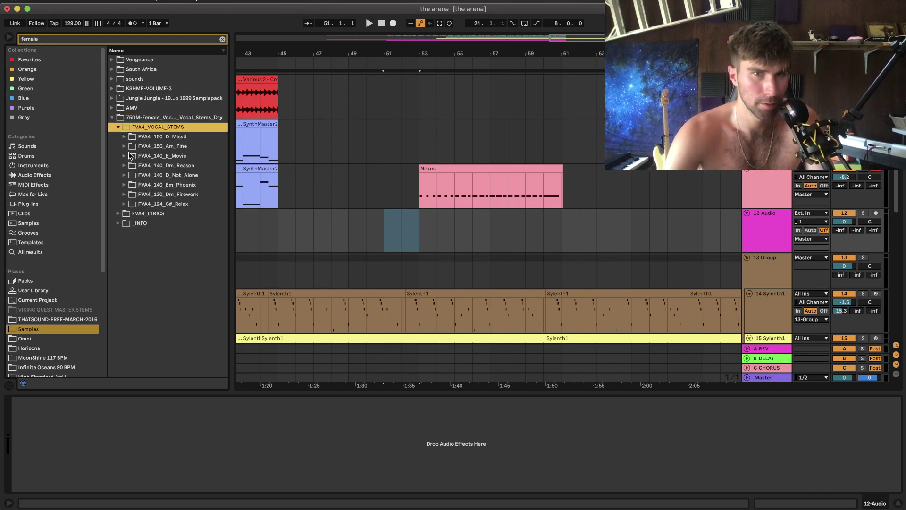
left_click(124, 146)
left_click(152, 173)
left_click(184, 157)
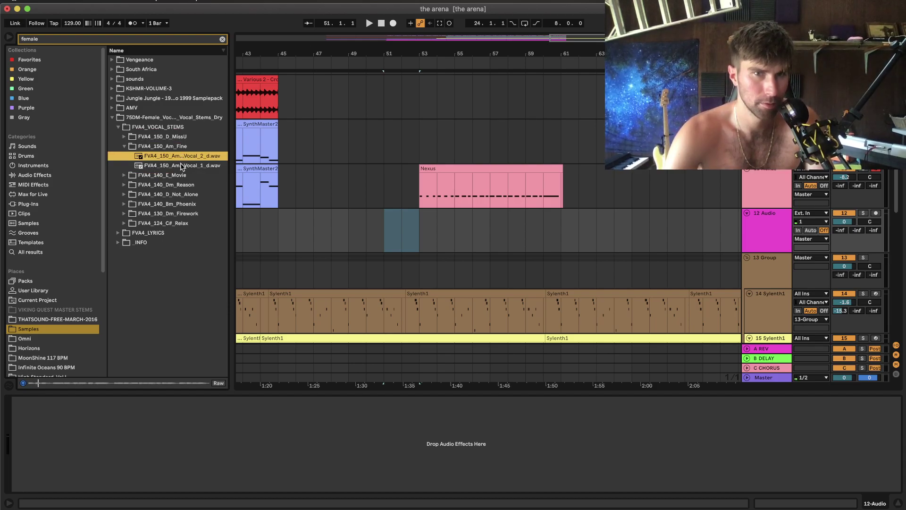
left_click(181, 167)
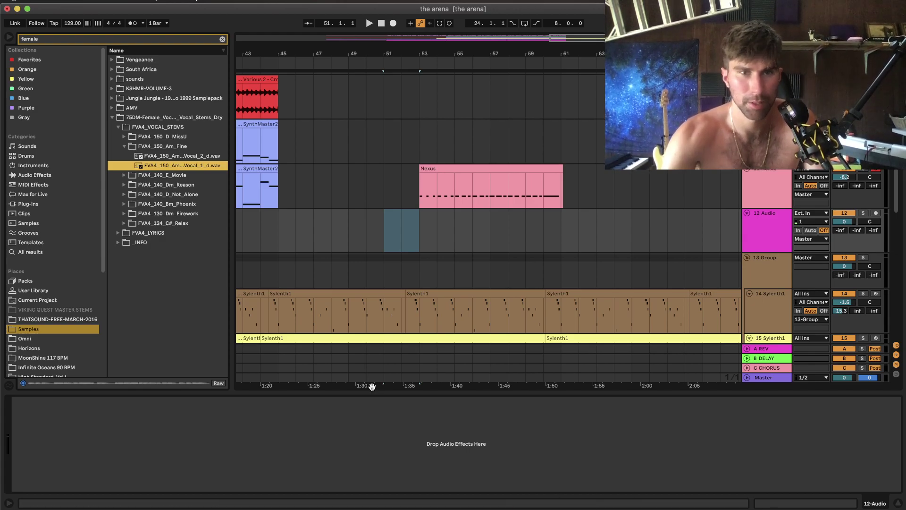
left_click(127, 203)
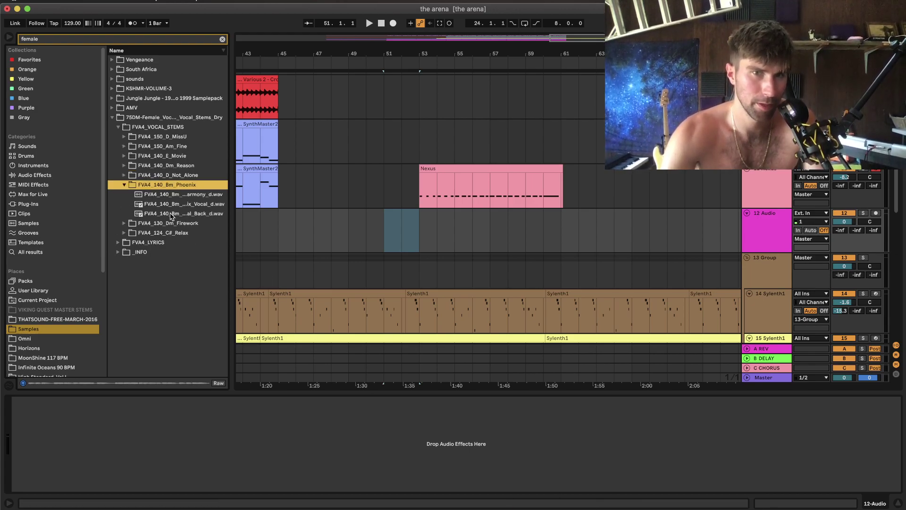
left_click(178, 214)
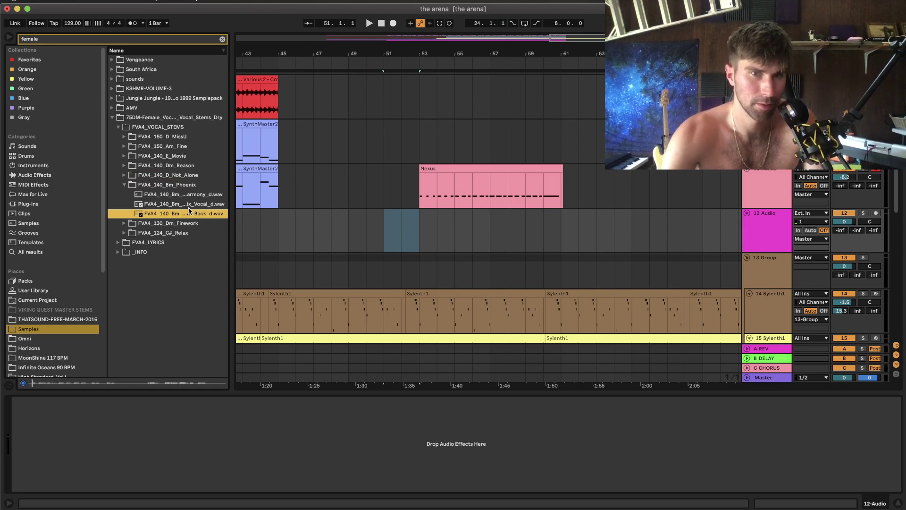
left_click(197, 204)
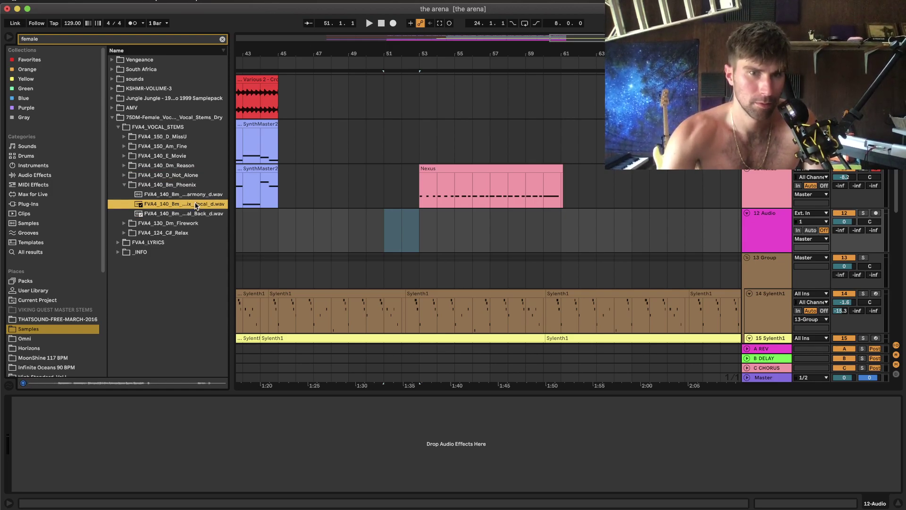
Place FVA4_140_Bm_Phoenix_Vocal_d on the new audio track at bar 54 and open its warp and pitch settings.
left_click_drag(167, 206, 436, 228)
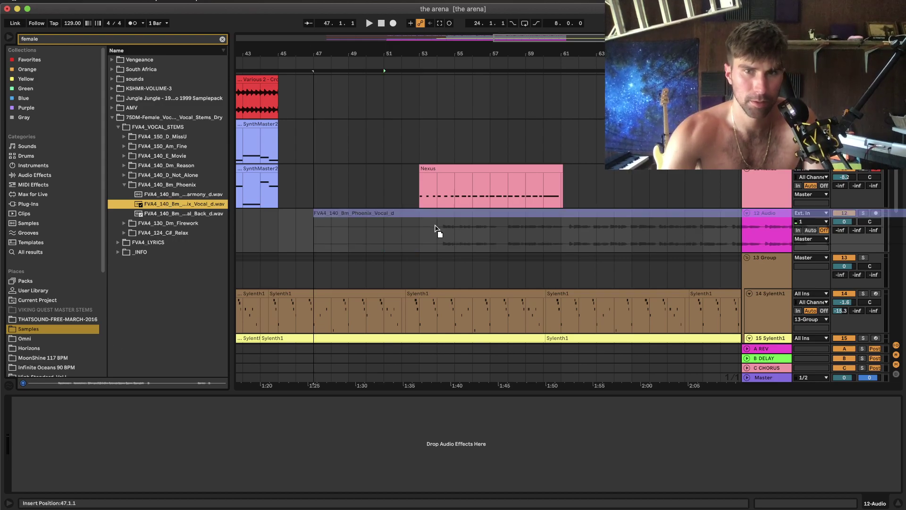
double_click(581, 216)
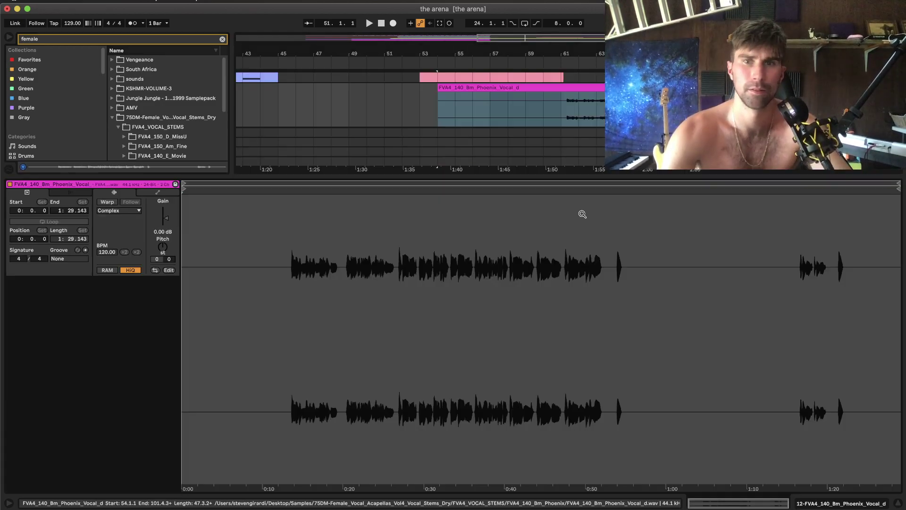
left_click(105, 202)
left_click(164, 252)
key("shift+Tab")
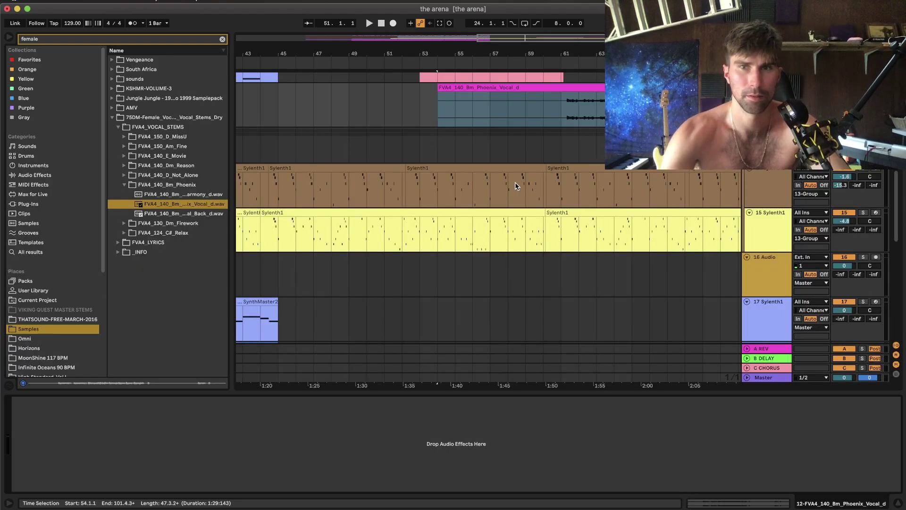
Move the Phoenix vocal clip to start at bar 46 and play it with the track.
key("space")
left_click(564, 117)
left_click_drag(587, 89, 449, 99)
key("space")
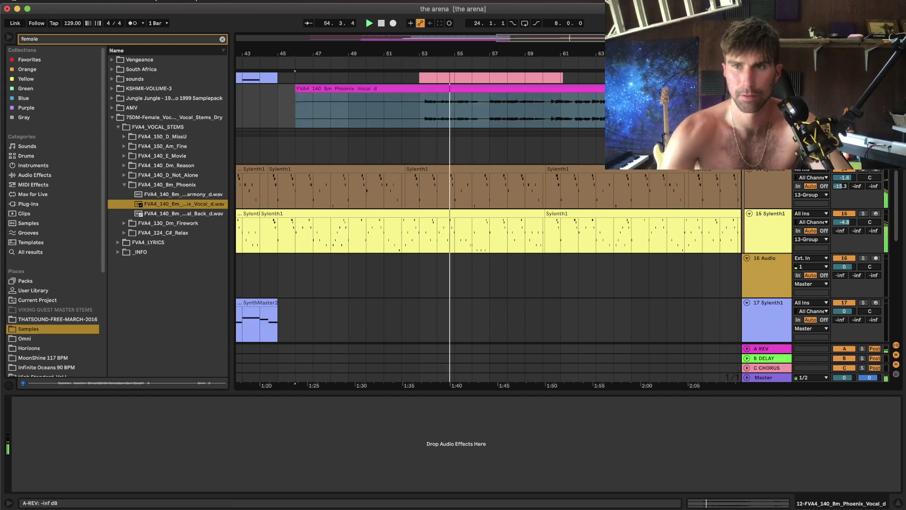
Set the vocal track's volume to -6 dB and its reverb send to 0 dB.
scroll(568, 121, "up", 3)
scroll(533, 147, "down", 5)
scroll(533, 147, "right", 2)
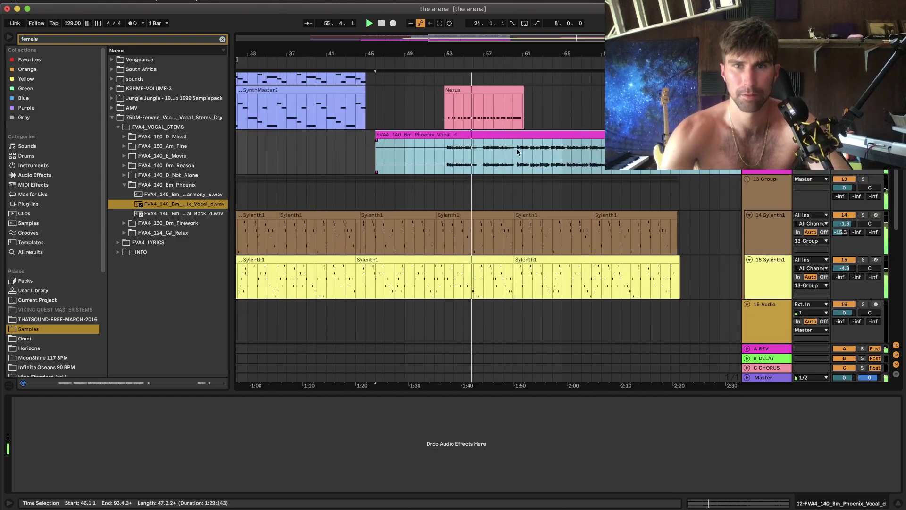
left_click(844, 142)
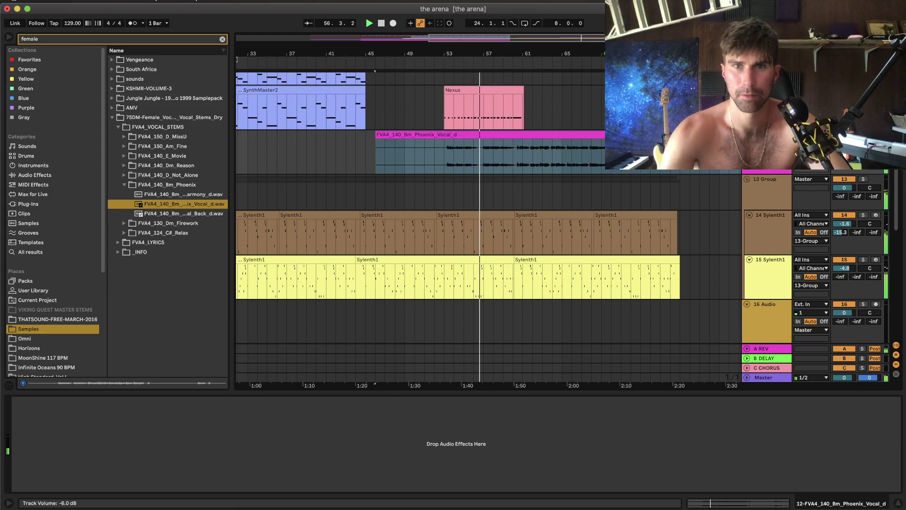
Set the fixed grid to 1/2 and delete bars 50 to 60 of the Phoenix vocal clip.
scroll(541, 159, "up", 2)
left_click(542, 160)
left_click(511, 188)
right_click(527, 204)
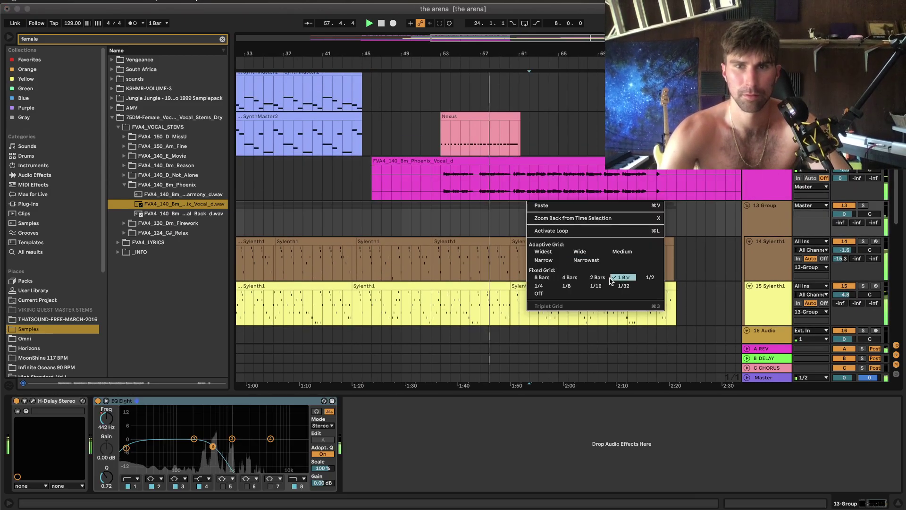
key("Escape")
left_click_drag(514, 192, 412, 185)
key("Delete")
Move the remaining second vocal clip to start at 52.3.1 and play from there.
left_click_drag(540, 160, 464, 161)
scroll(435, 178, "up", 4)
key("space")
key("space")
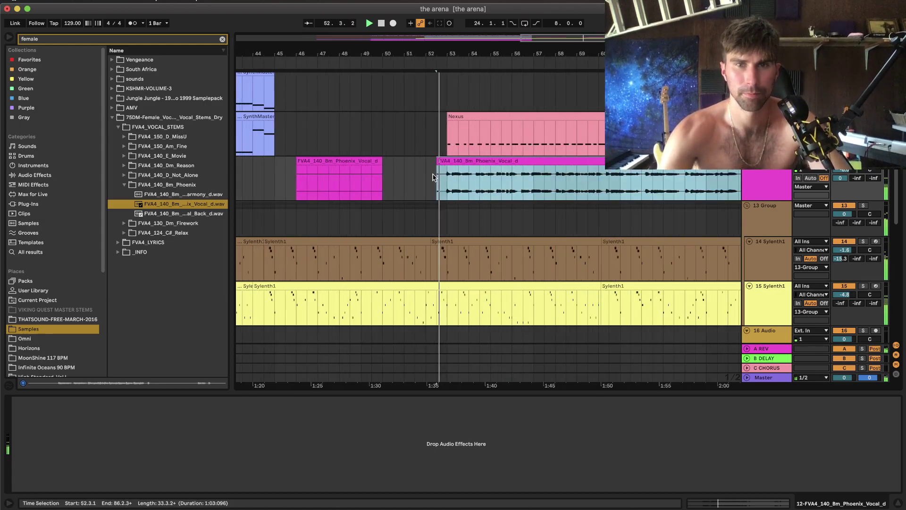
Set the vocal track's delay send to -5 dB.
scroll(453, 181, "up", 5)
left_click_drag(479, 184, 398, 185)
scroll(399, 185, "down", 5)
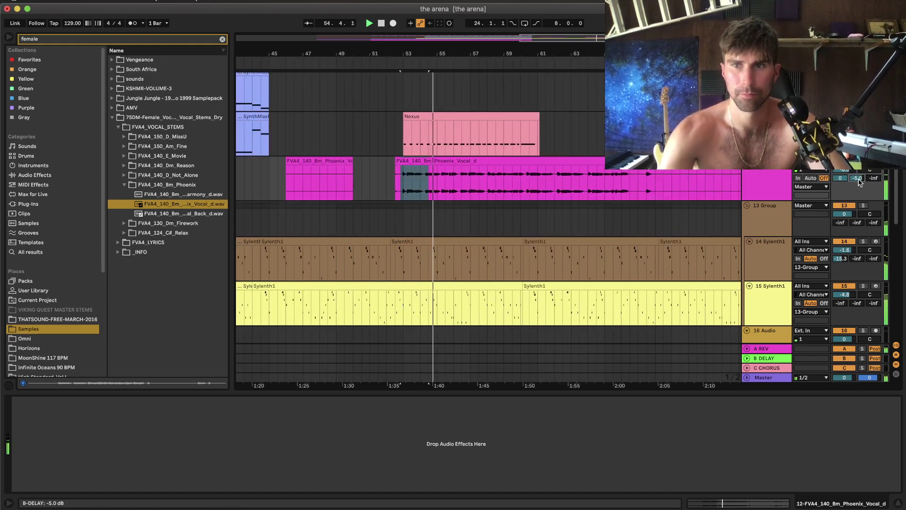
Delete both Phoenix vocal clips from the audio track.
left_click(596, 162)
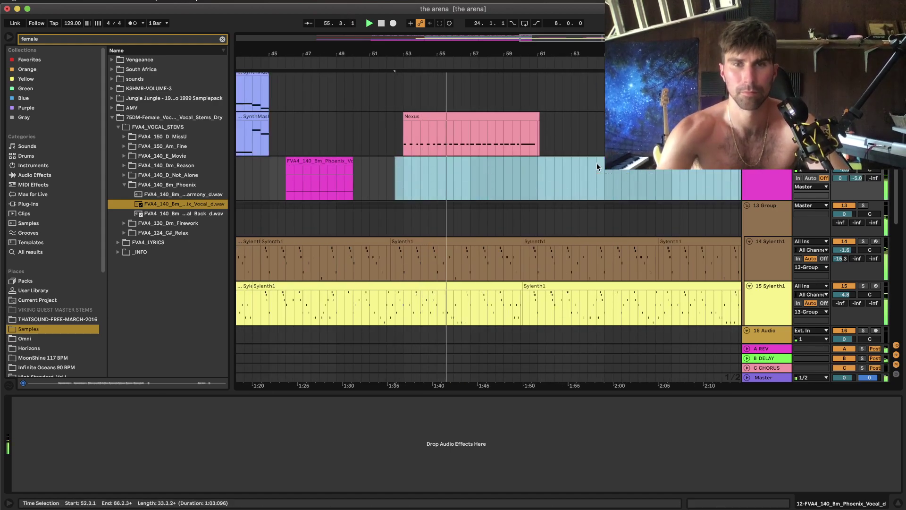
left_click(340, 161)
key("Delete")
Place the insert mark at bar 48 on the Kontakt track and set the fixed grid to 1 Bar.
scroll(495, 187, "right", 2)
key("minus")
scroll(496, 187, "down", 15)
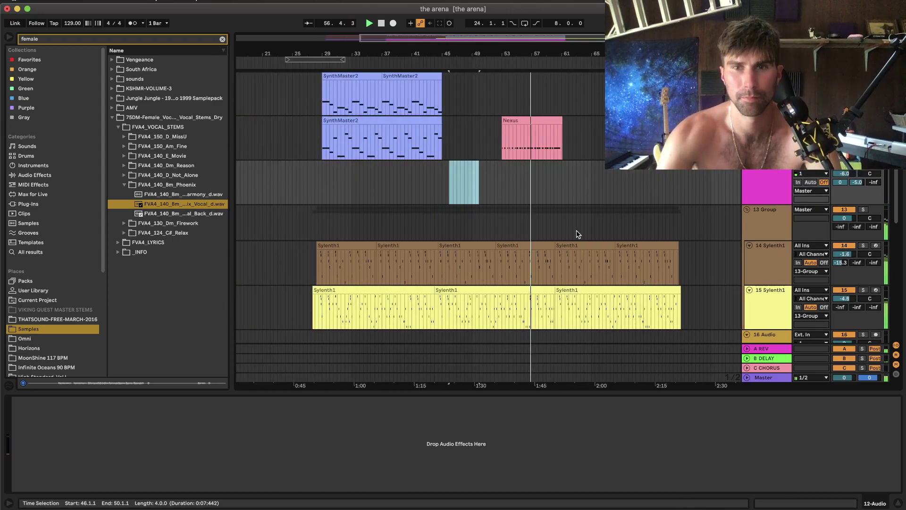
scroll(465, 179, "down", 2)
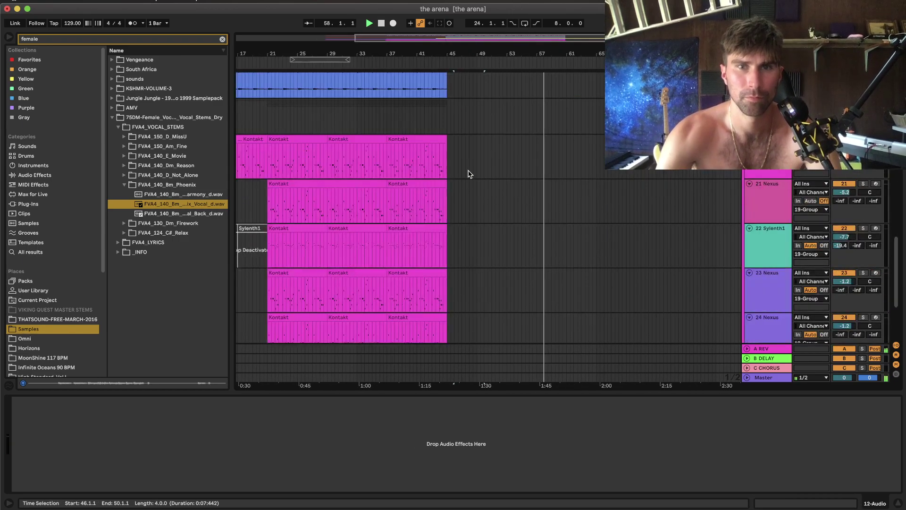
right_click(468, 172)
left_click(571, 260)
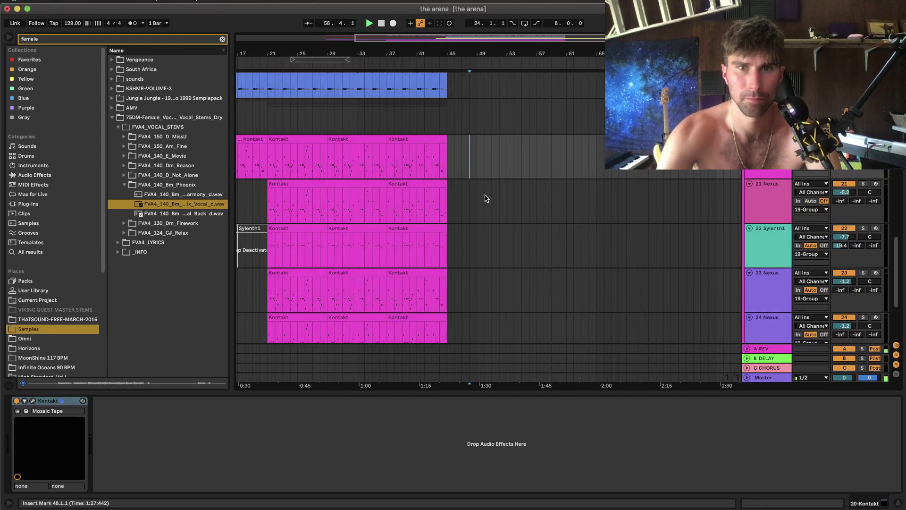
Copy the 24-bar block of clips on tracks 20 to 24 to start at 61.1.1 and play from about bar 53.
left_click(450, 170)
scroll(450, 169, "down", 3)
scroll(450, 170, "left", 2)
left_click(356, 231, "shift")
left_click_drag(355, 231, 653, 240)
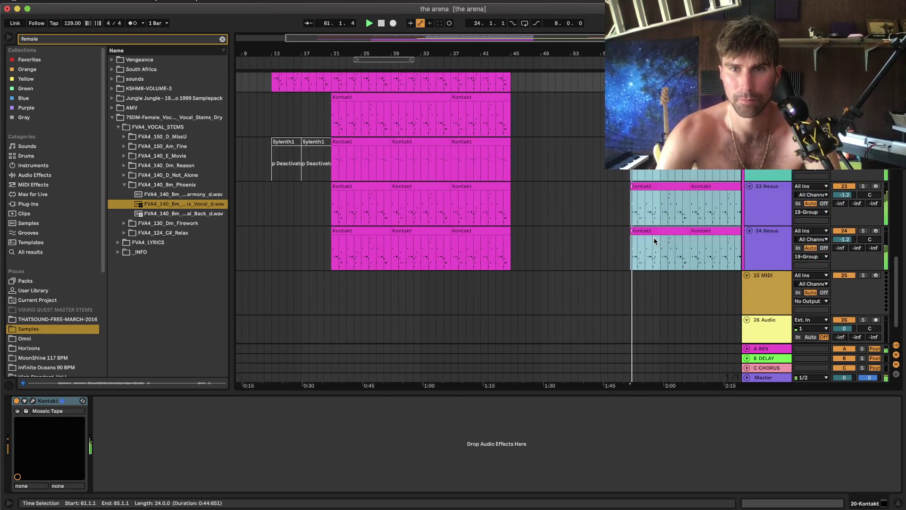
scroll(654, 239, "up", 4)
scroll(653, 239, "right", 2)
left_click(520, 233)
key("space")
key("space")
Find EQ Eight among the audio effects and add it after OTT on the 19 Group track.
left_click(769, 207)
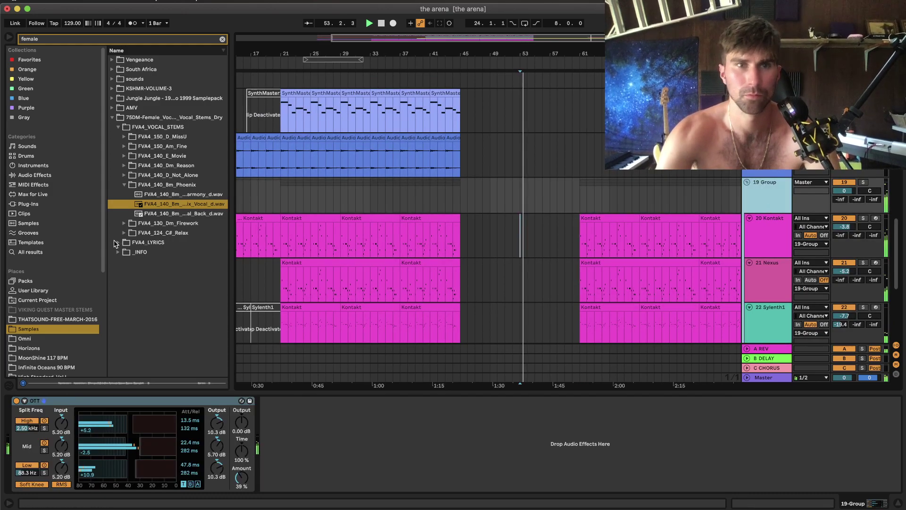
left_click(34, 175)
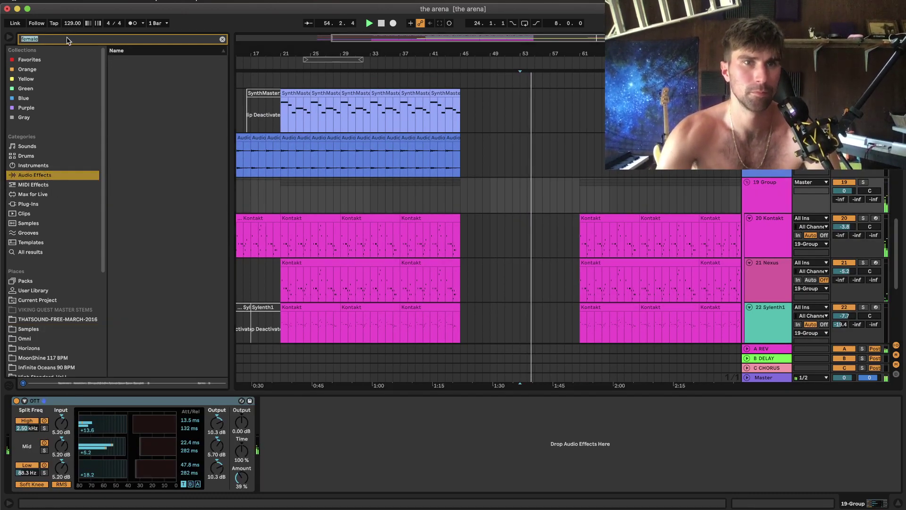
type("eq")
left_click(142, 98)
left_click_drag(145, 101, 265, 209)
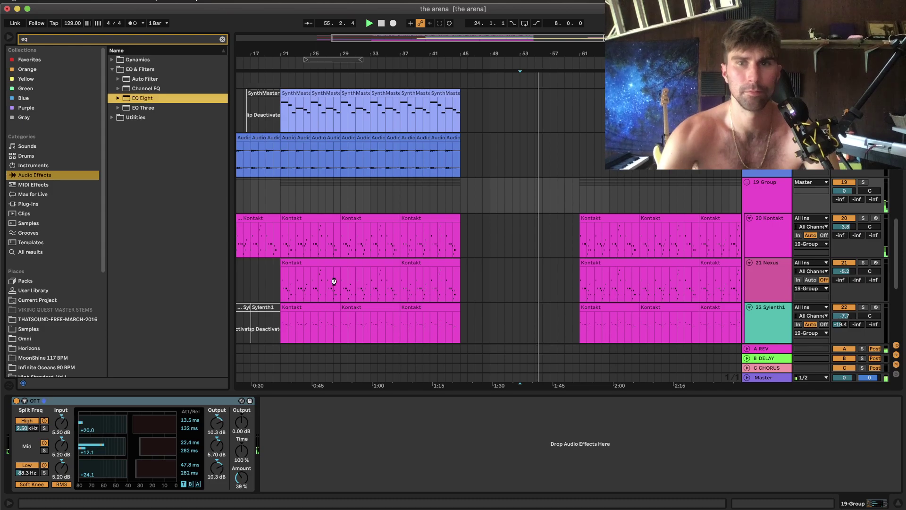
Shape the group's EQ Eight with a low cut and enable band 8 as a high cut at 1.10 kHz.
left_click_drag(364, 456, 364, 457)
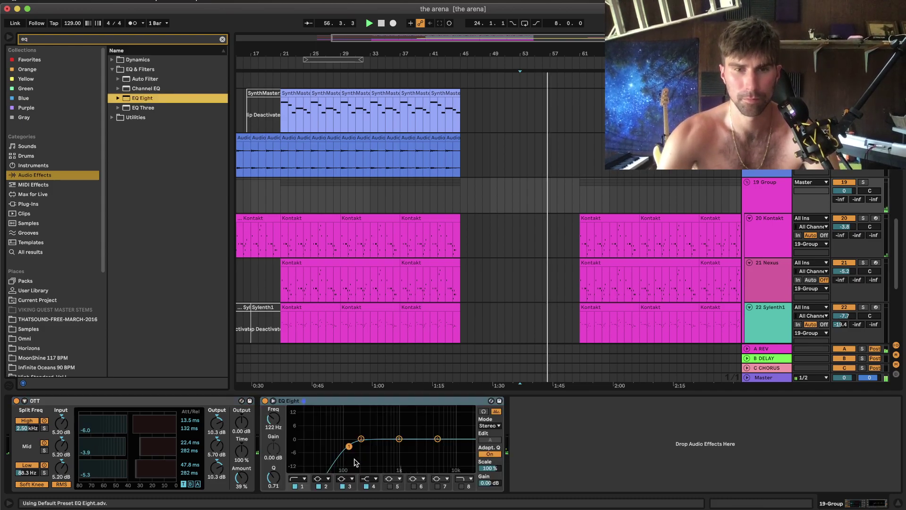
left_click(461, 486)
left_click_drag(469, 446, 401, 446)
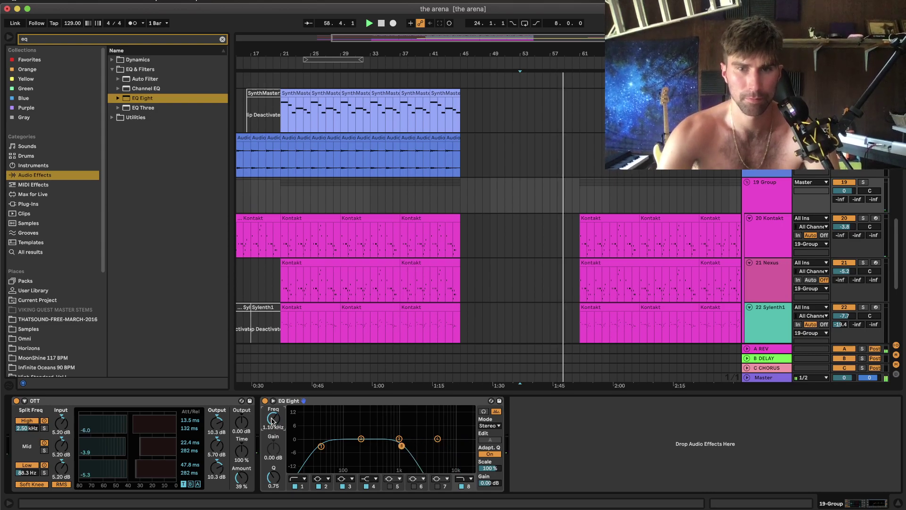
Draw automation for the group's EQ Eight high-cut frequency over the copied section, starting near bar 61.
key("a")
left_click(581, 196)
left_click_drag(568, 197, 673, 202)
Delete the material on both Sylenth1 lead tracks from 60.1.1 to 79.1.1.
scroll(544, 176, "up", 10)
scroll(494, 209, "down", 5)
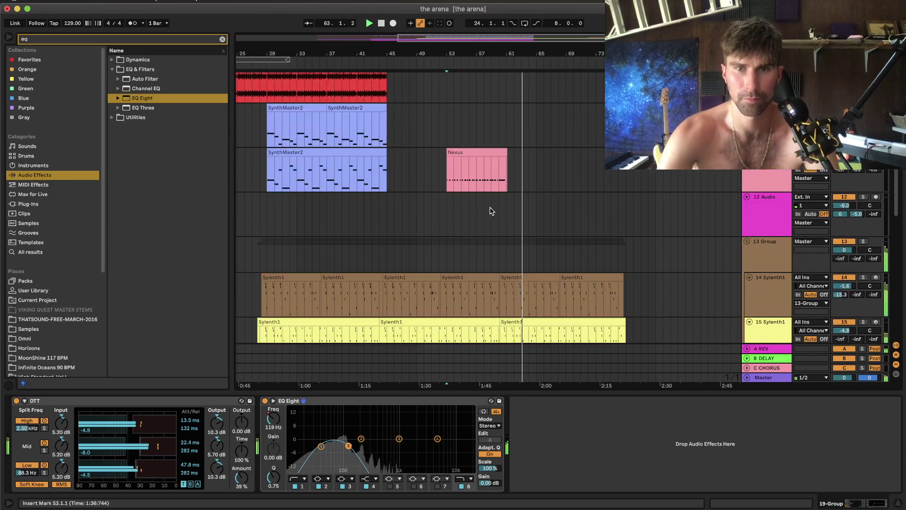
left_click(482, 226)
key("space")
key("space")
scroll(491, 228, "down", 3)
left_click_drag(648, 236, 506, 287)
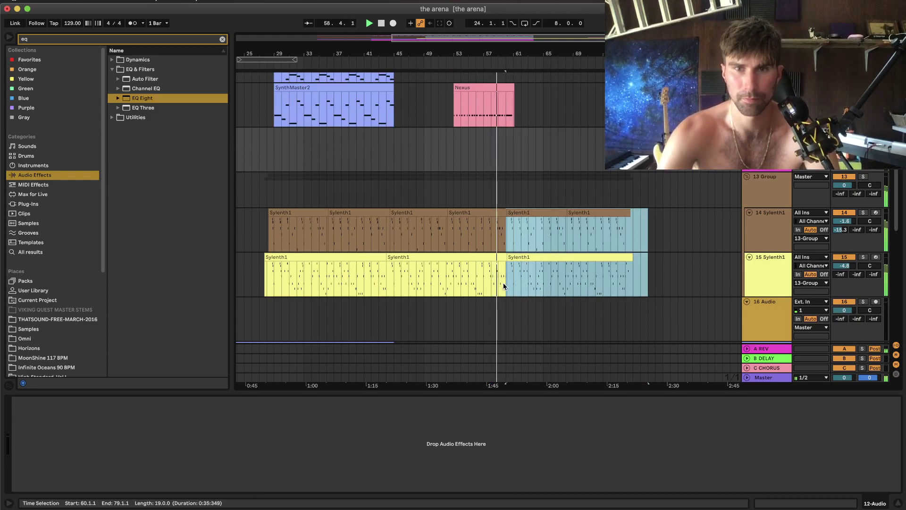
key("Delete")
Deactivate the Nexus clip at 53.1.1 on track 11 and play from about bar 50.
left_click(433, 133)
left_click(465, 101)
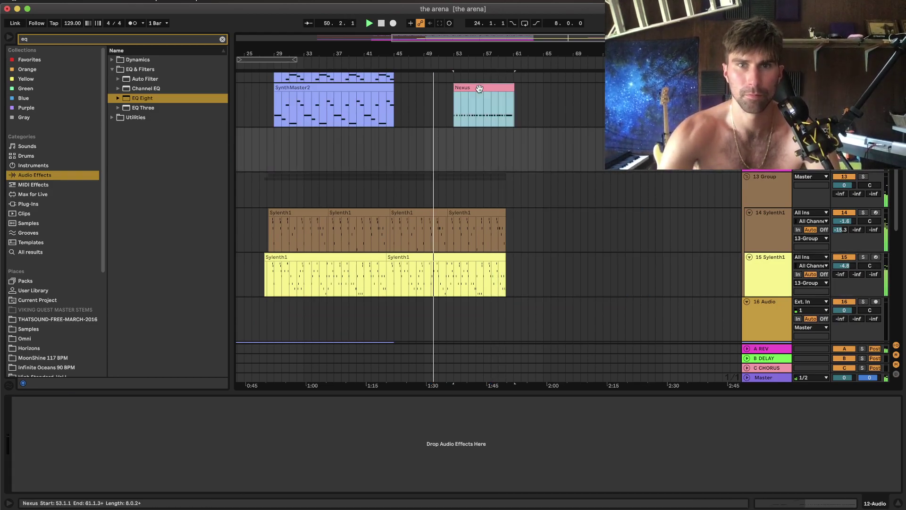
key("0")
scroll(479, 90, "up", 2)
scroll(479, 90, "left", 2)
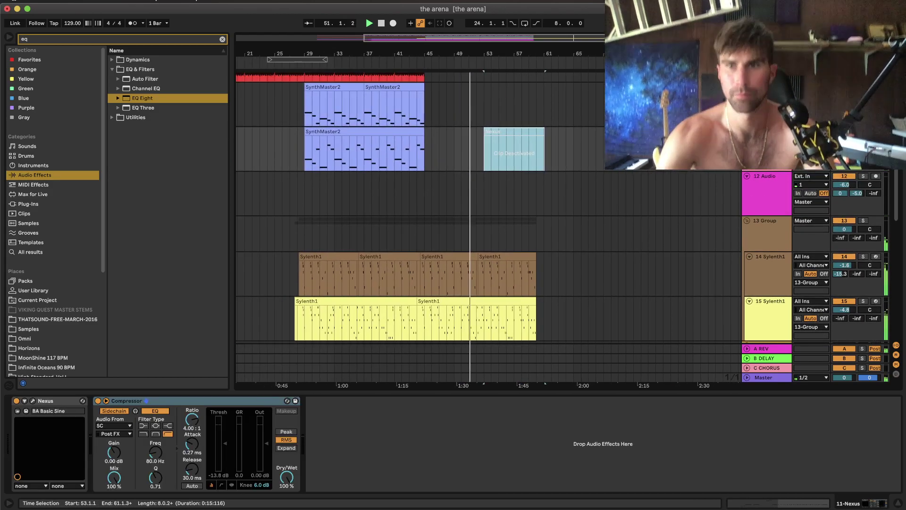
Insert a new MIDI track below 12 Audio, place the insert mark at 45.1.1 and stop playback.
left_click(758, 183)
right_click(758, 186)
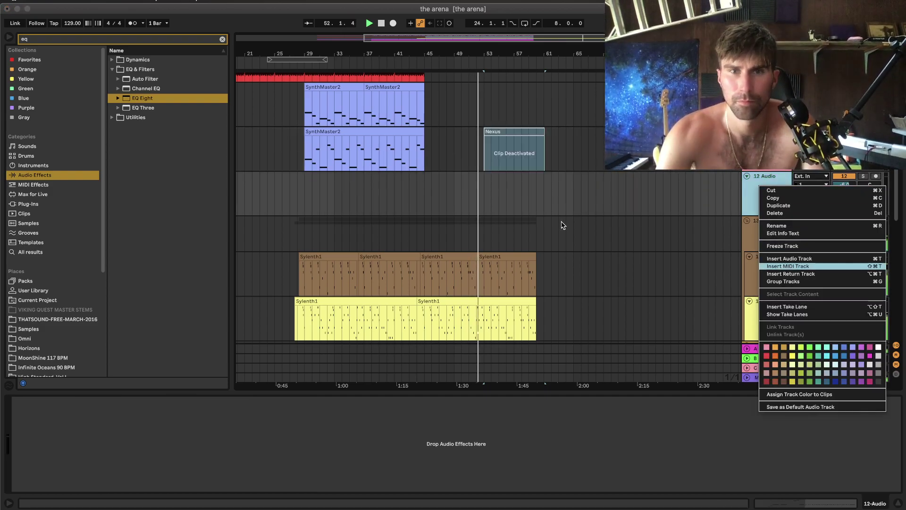
key("shift+super+t")
left_click(423, 218)
key("space")
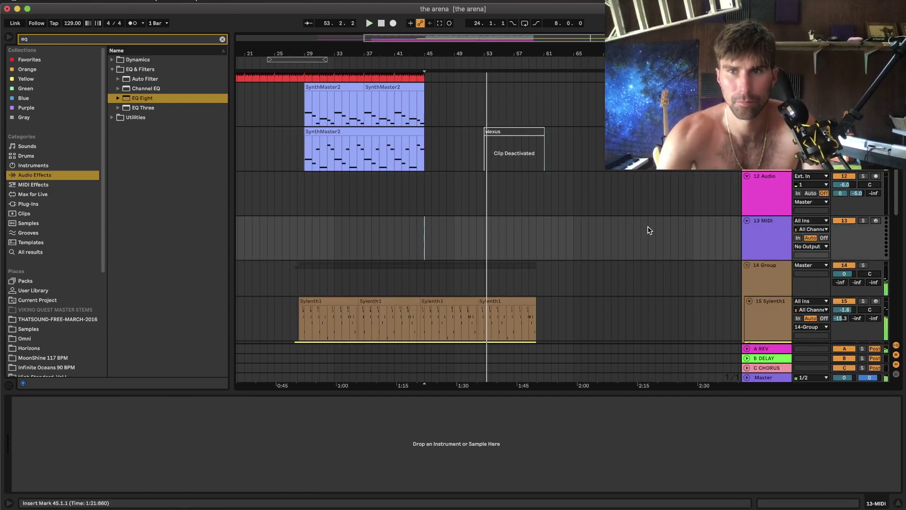
Search the plug-ins for "art" and load Arturia's Analog Lab 4 on the new MIDI track.
scroll(765, 239, "down", 15)
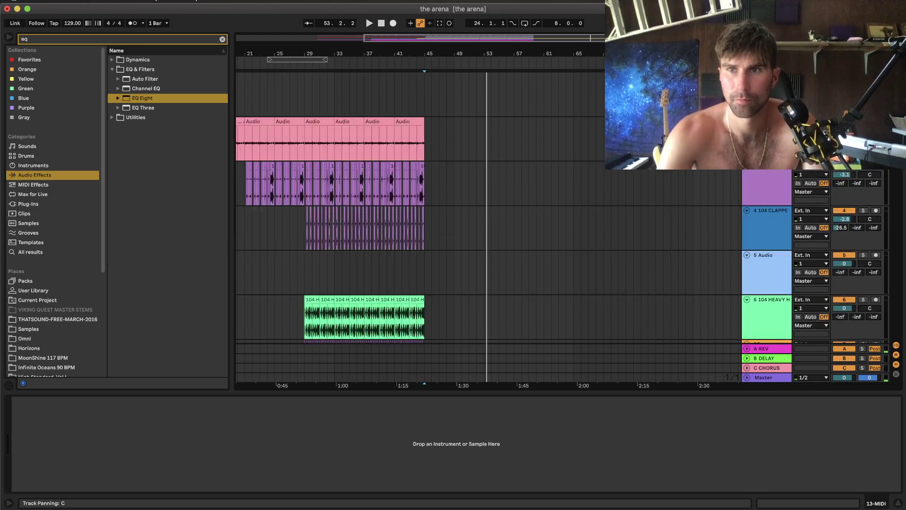
scroll(810, 211, "up", 15)
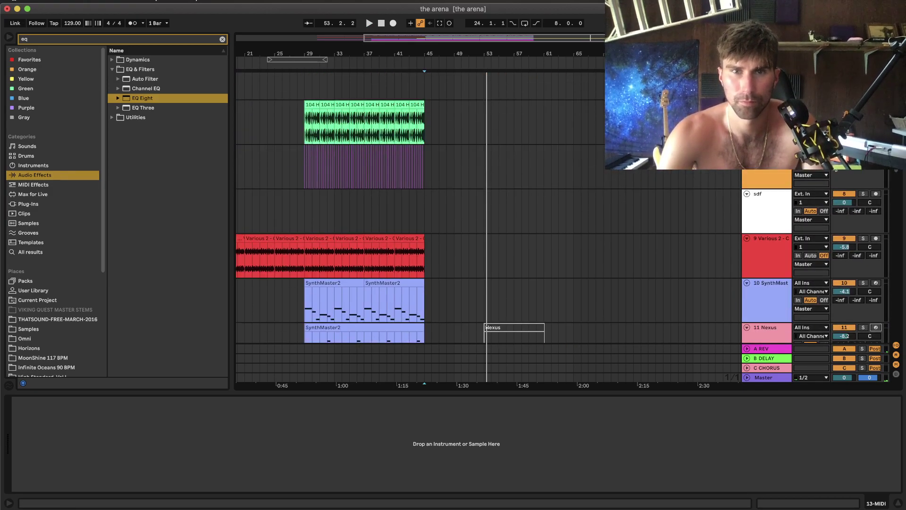
scroll(811, 211, "down", 8)
scroll(793, 209, "up", 3)
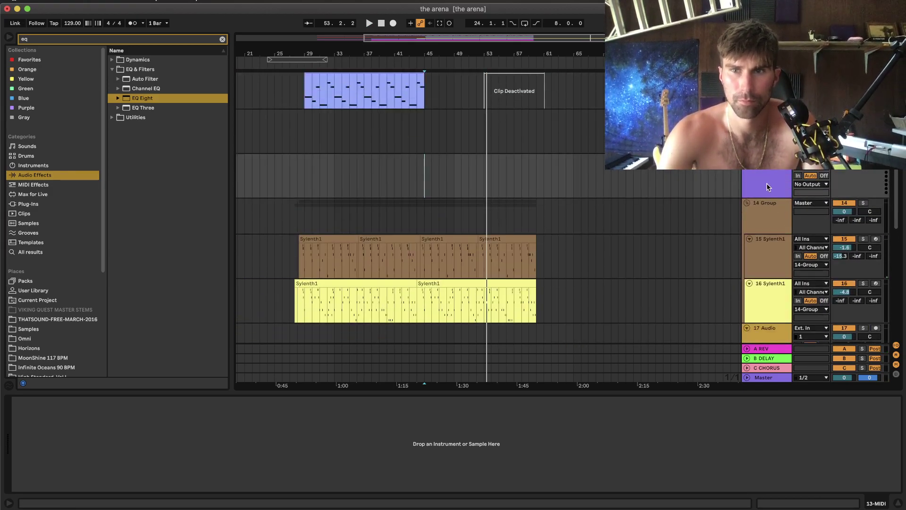
left_click(33, 203)
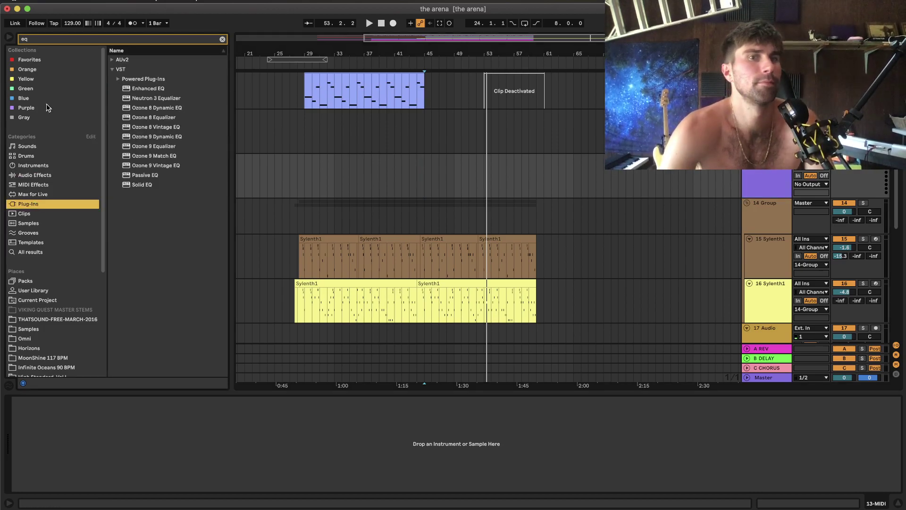
left_click(76, 39)
type("a")
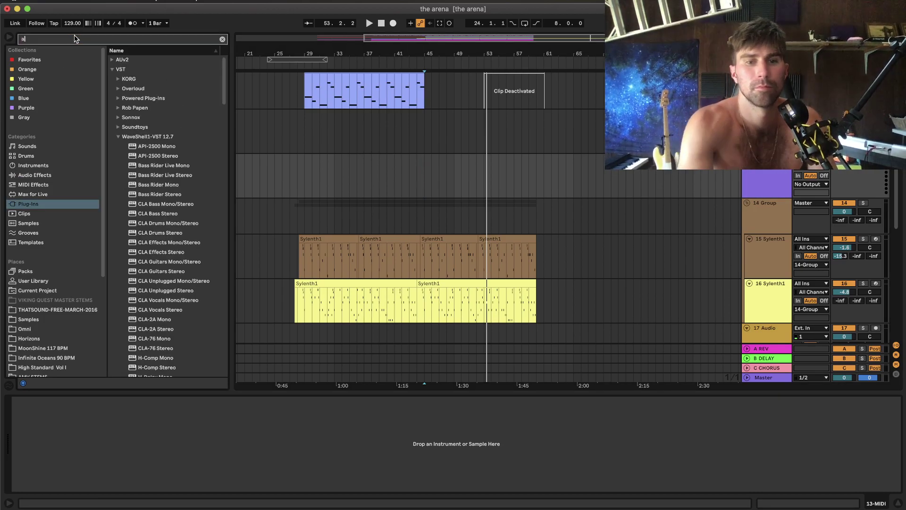
type("rt")
left_click(111, 60)
left_click(118, 69)
left_click(168, 80)
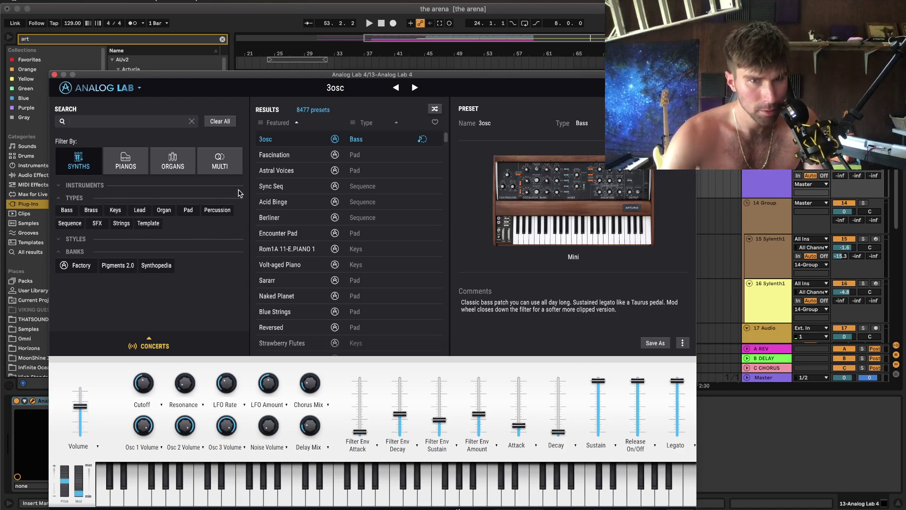
Filter the Analog Lab presets to the Pad type and try out Borderline and Cat Planet.
scroll(333, 259, "down", 10)
scroll(336, 261, "down", 10)
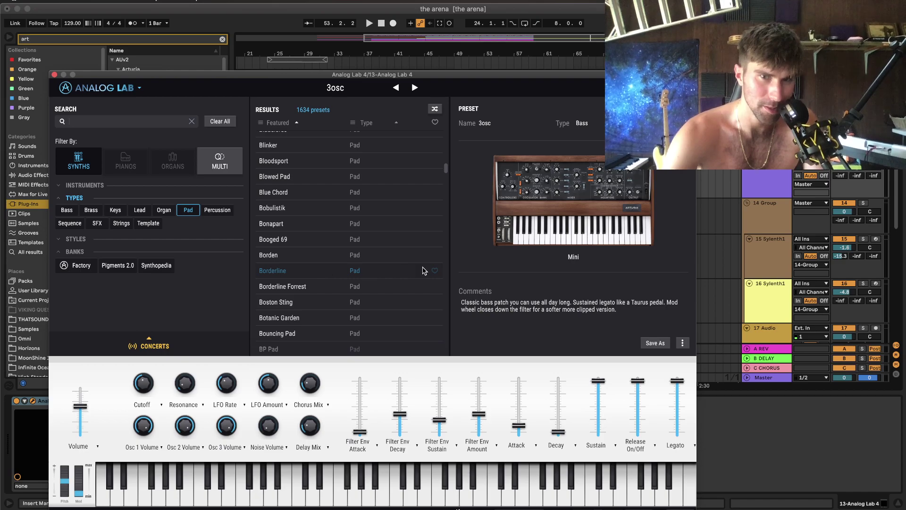
left_click(423, 270)
scroll(363, 269, "down", 5)
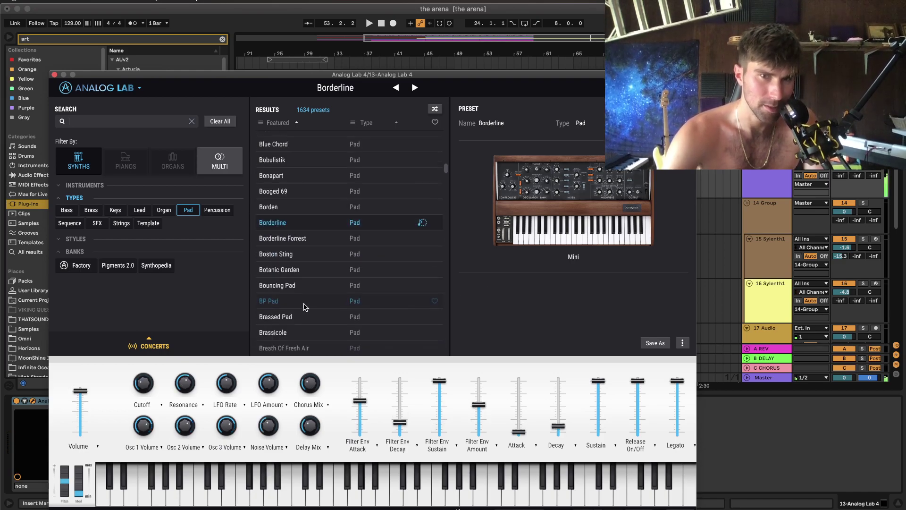
left_click(331, 304)
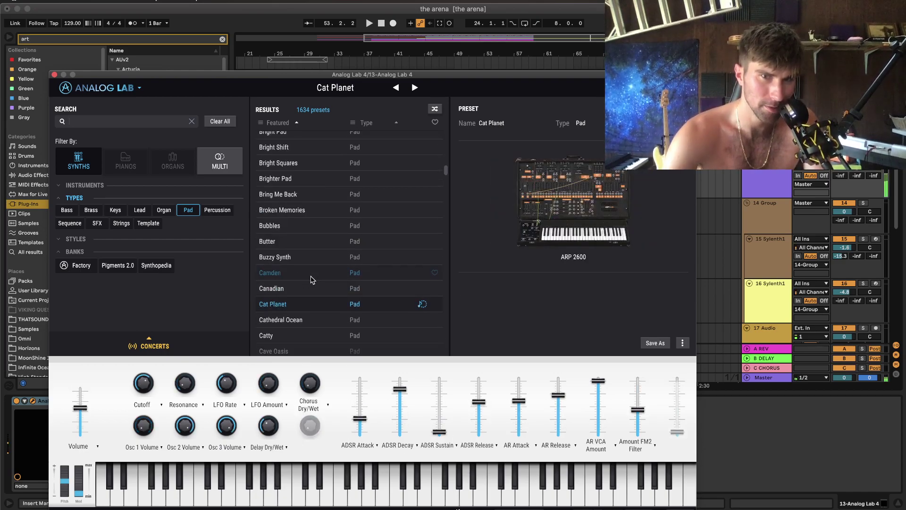
scroll(319, 248, "down", 1)
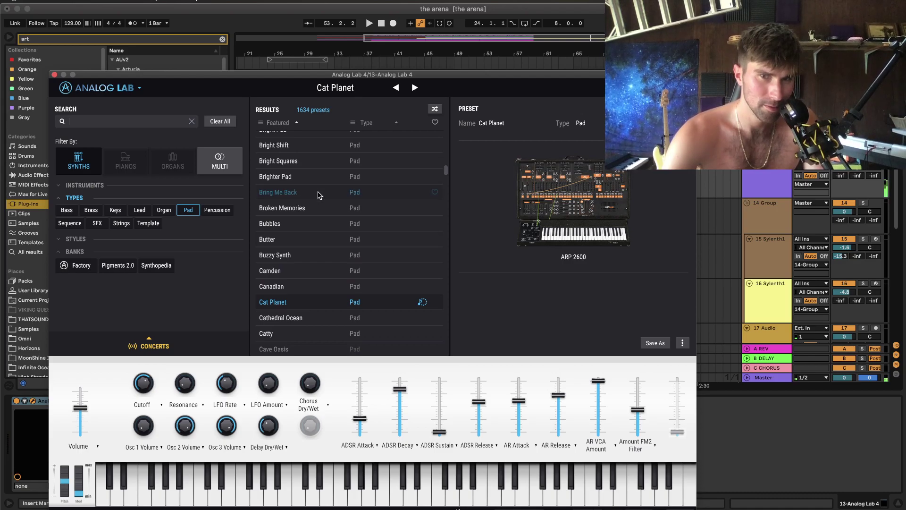
Load the Celm Pad Low preset while the track plays and close the Analog Lab window.
key("space")
scroll(316, 222, "down", 5)
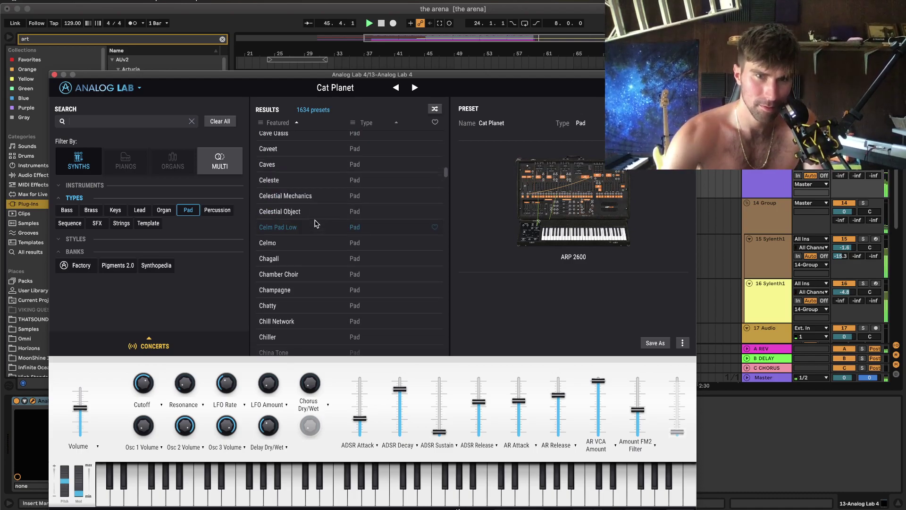
left_click(315, 224)
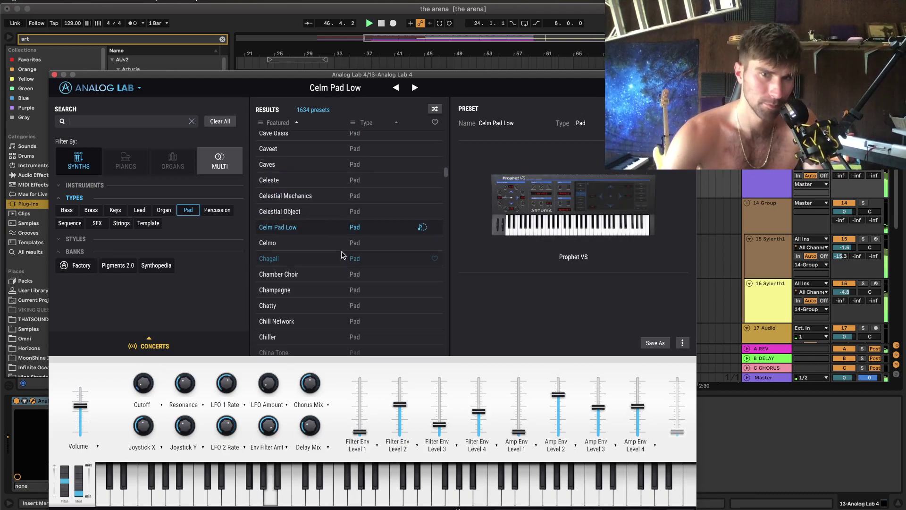
left_click(54, 74)
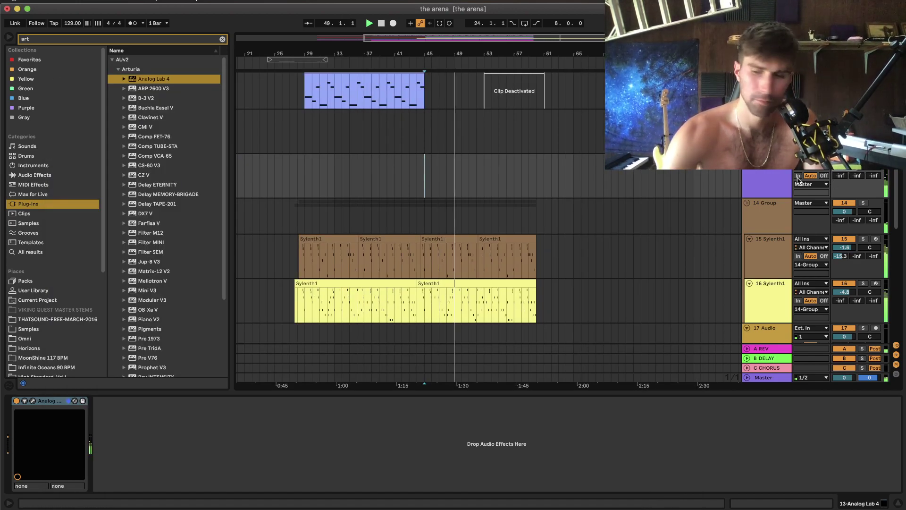
Record a pad part on the Analog Lab track from bar 44 to about bar 62 and play it back.
scroll(510, 202, "left", 1)
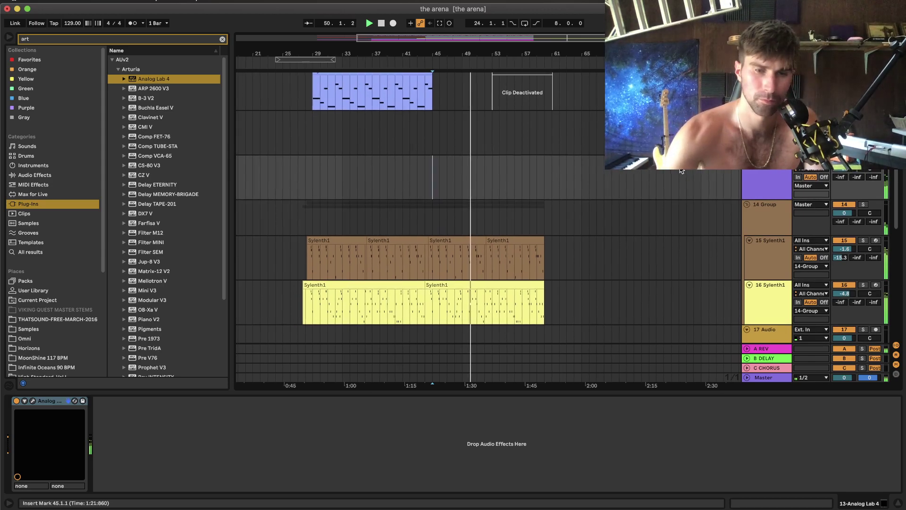
scroll(486, 179, "up", 2)
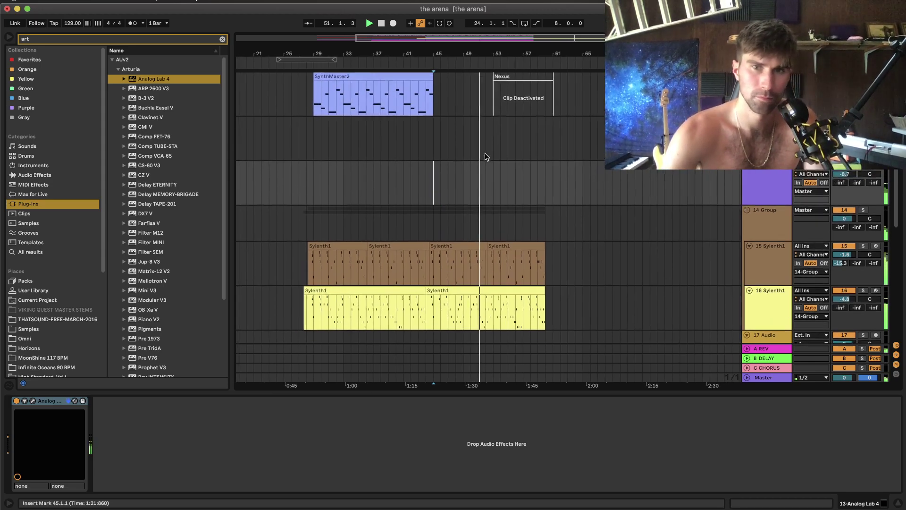
left_click(421, 202)
left_click(394, 23)
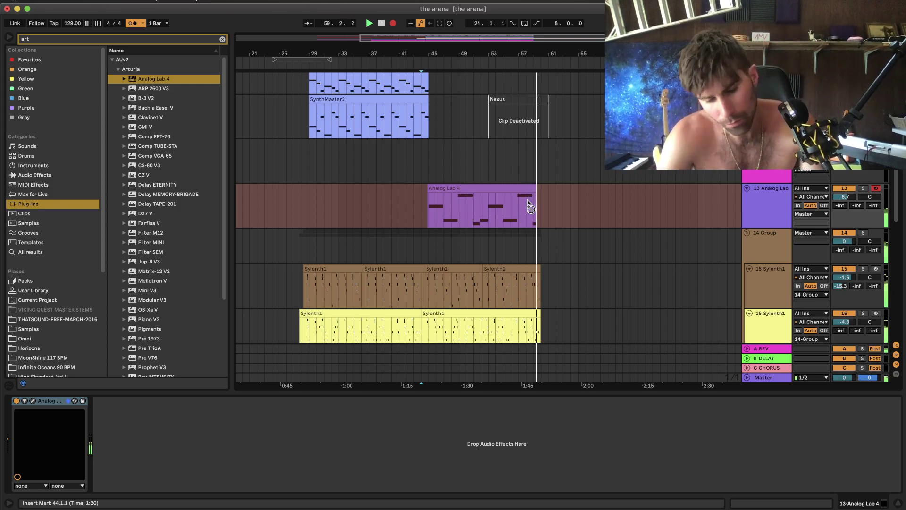
scroll(538, 200, "down", 5)
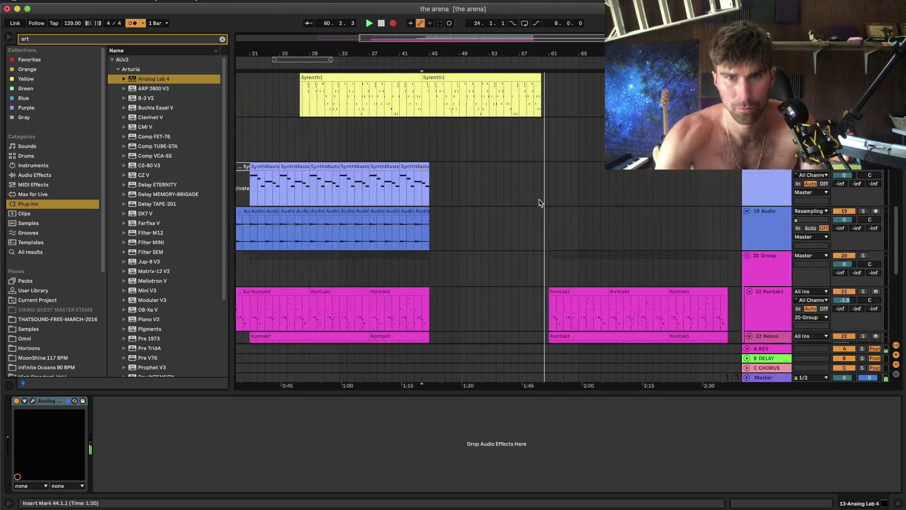
scroll(538, 202, "down", 3)
scroll(519, 201, "up", 8)
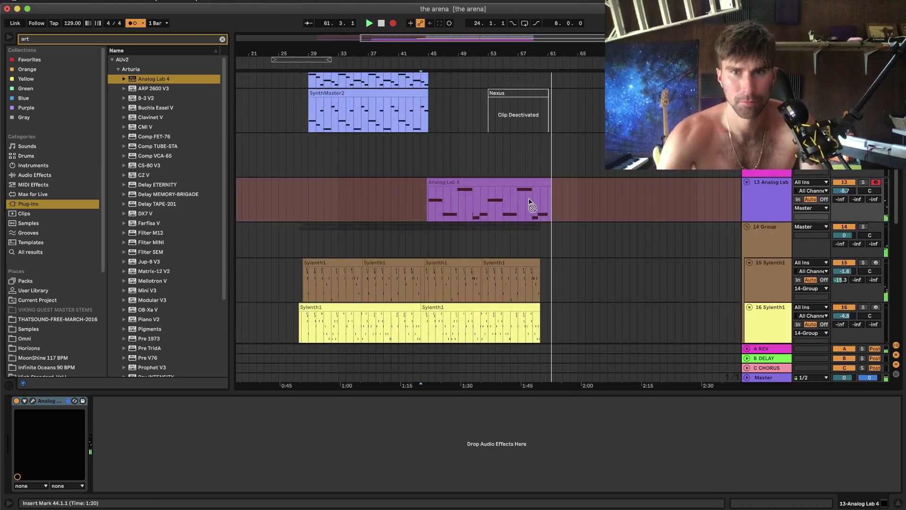
scroll(530, 202, "right", 2)
scroll(530, 201, "down", 5)
scroll(519, 199, "up", 5)
left_click(381, 199)
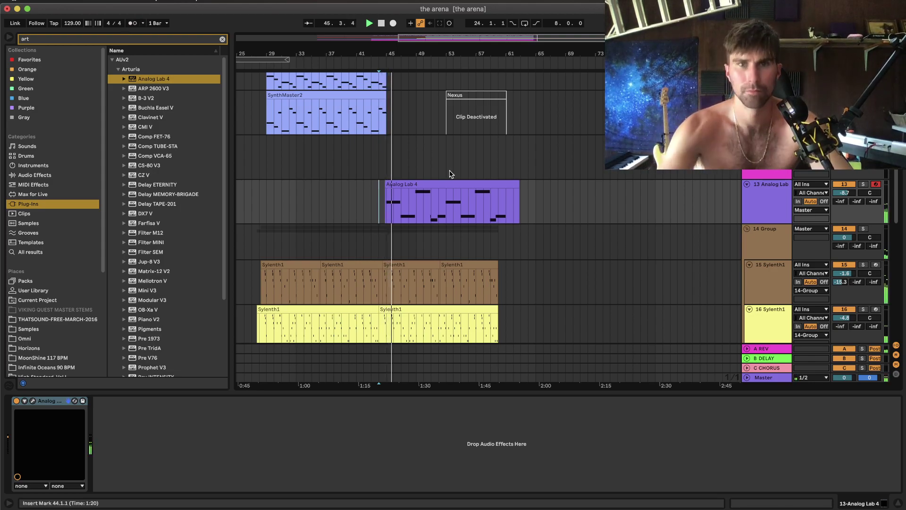
Duplicate the 13 Analog Lab track together with its recorded pad clip.
scroll(450, 173, "left", 6)
left_click(774, 189)
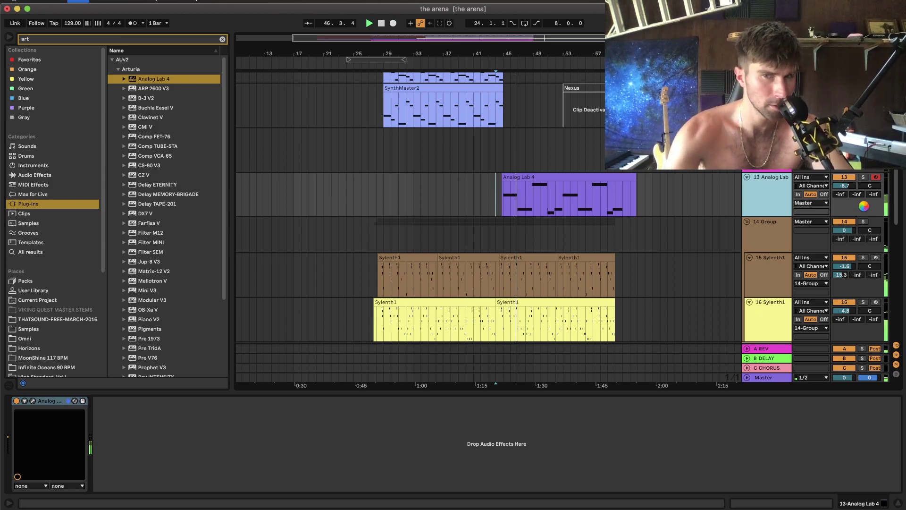
key("super+d")
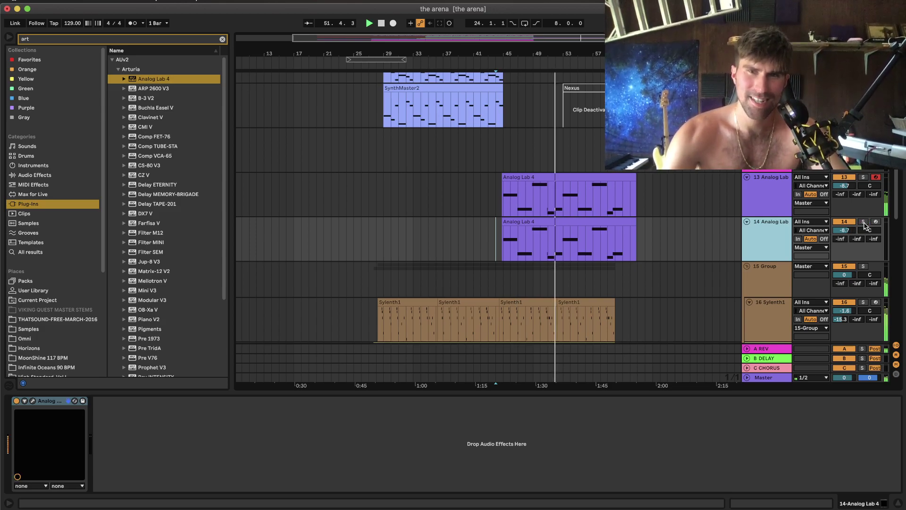
Solo the duplicated Analog Lab track and play its clip from its start.
left_click(533, 231)
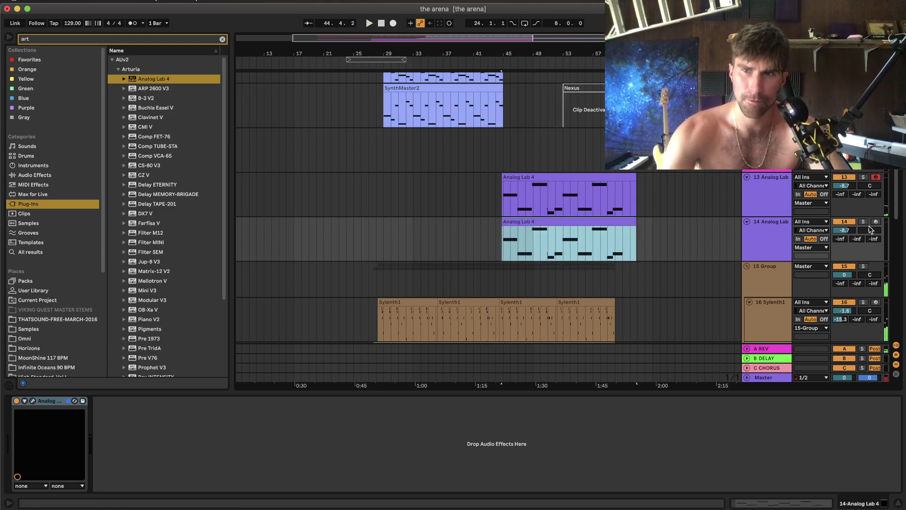
left_click(863, 222)
key("space")
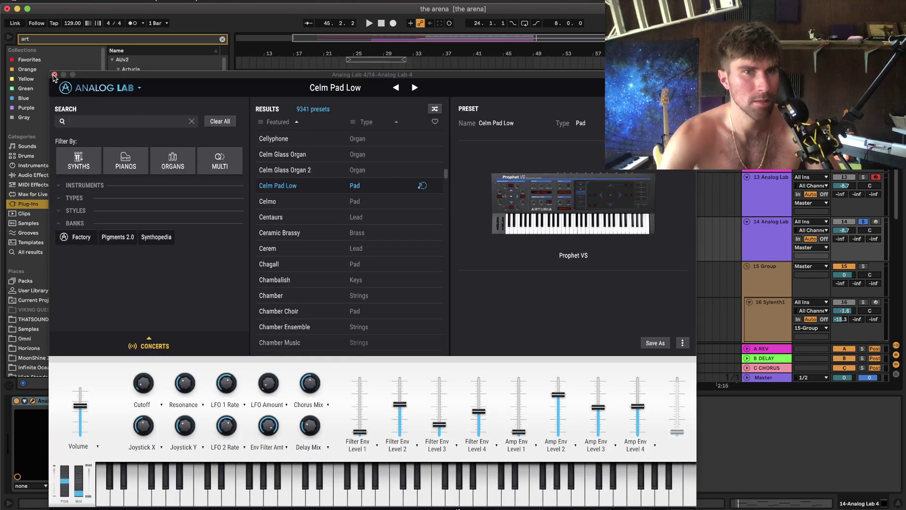
Delete the copied pad clip from the duplicated 14 Analog Lab track and arm that track for recording.
left_click(54, 75)
left_click(560, 225)
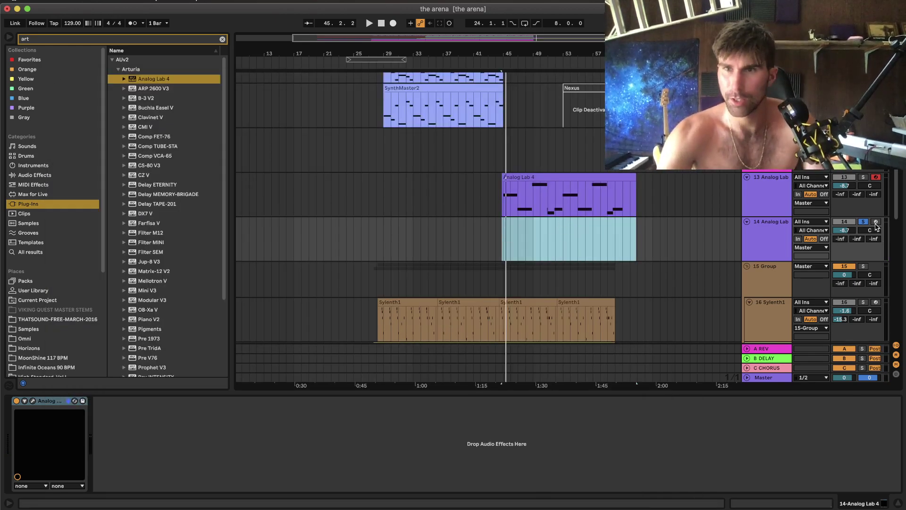
left_click(875, 222)
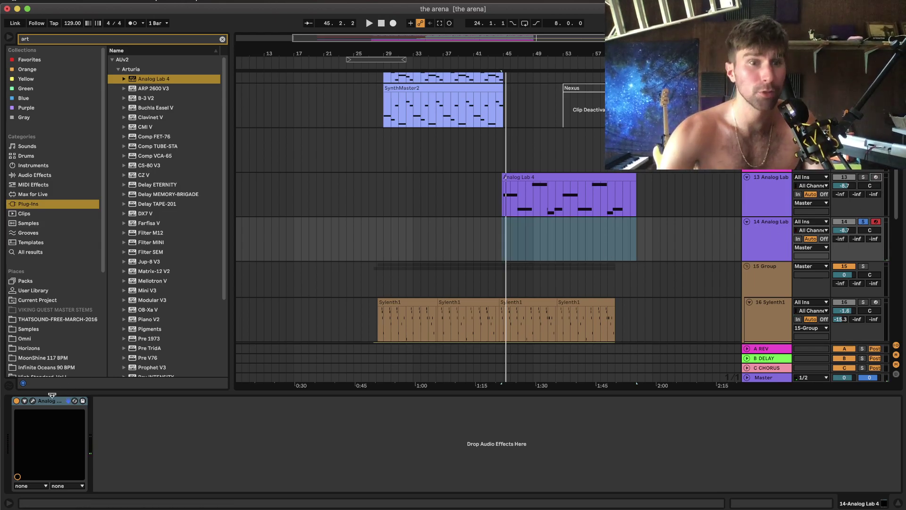
Audition the Cheap Bass, Chess Mate and Chip Ensemble presets in the 14 Analog Lab track's instrument.
left_click(32, 401)
scroll(330, 240, "down", 10)
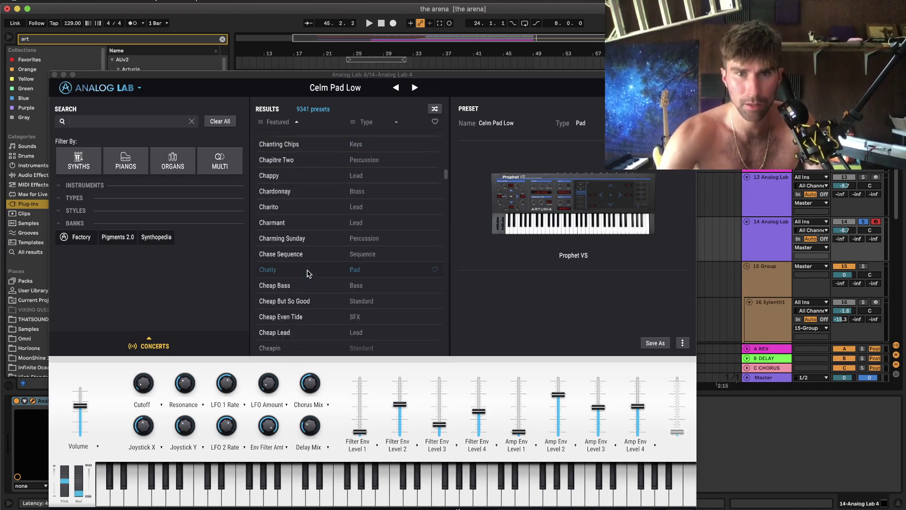
left_click(351, 264)
scroll(349, 259, "down", 5)
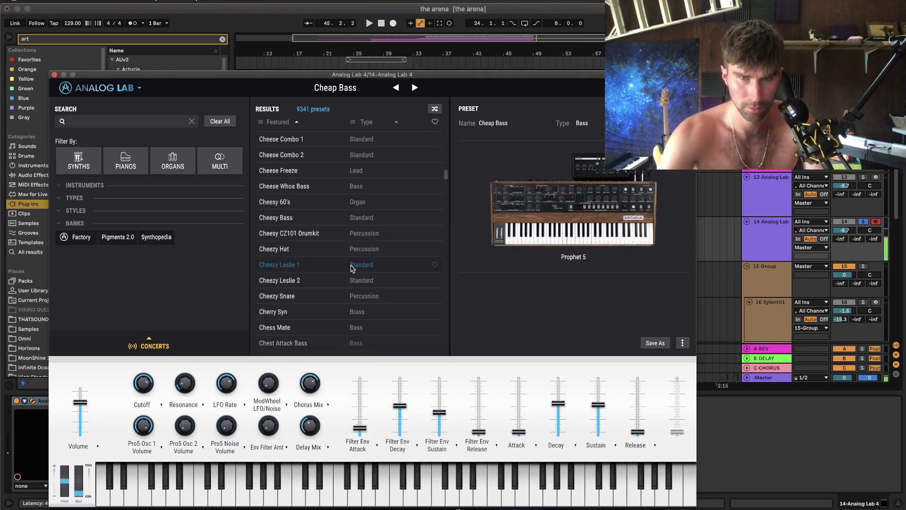
left_click(320, 270)
scroll(320, 271, "down", 5)
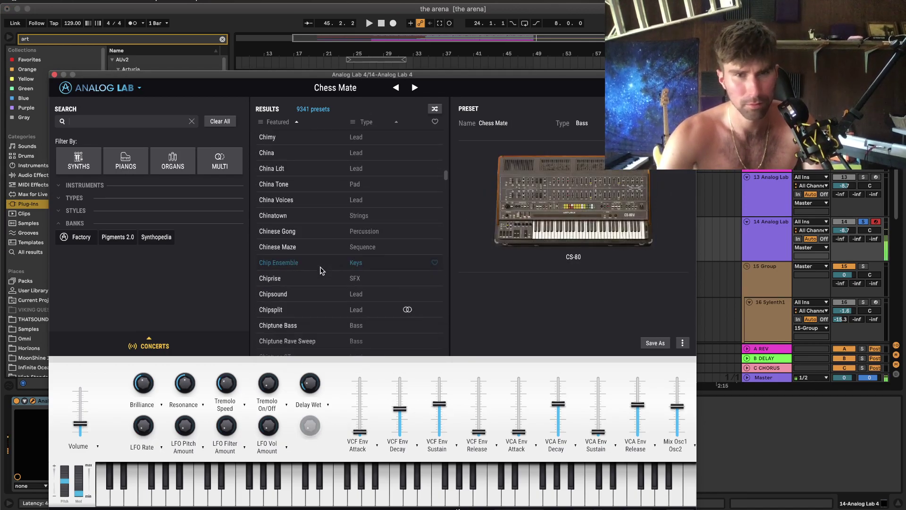
left_click(395, 268)
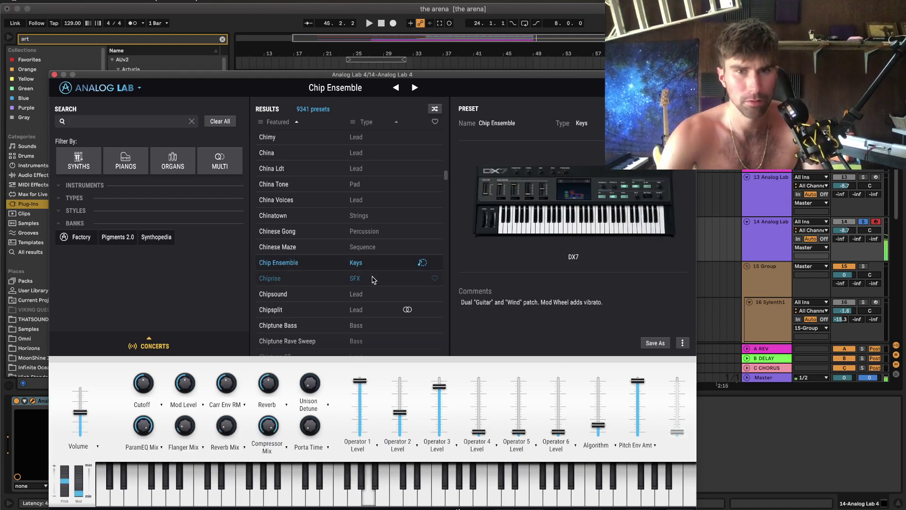
Audition the Chordissimo and Chorder presets and load the Cloud Exposure pad preset.
scroll(301, 262, "down", 5)
left_click(321, 265)
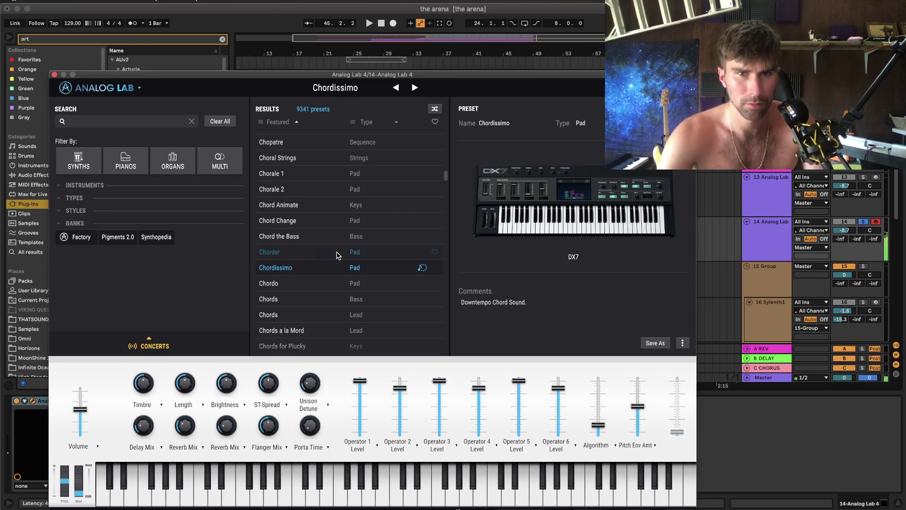
left_click(337, 254)
scroll(330, 296, "down", 10)
scroll(330, 295, "down", 5)
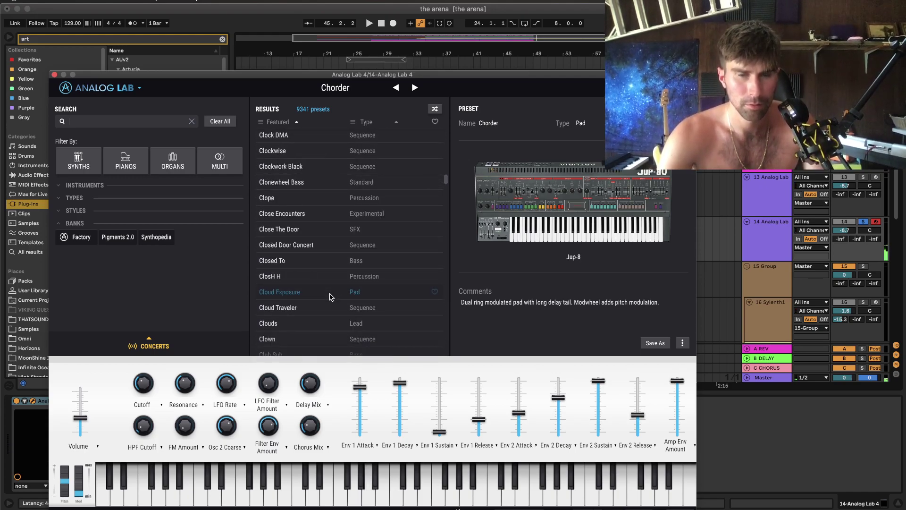
left_click(331, 295)
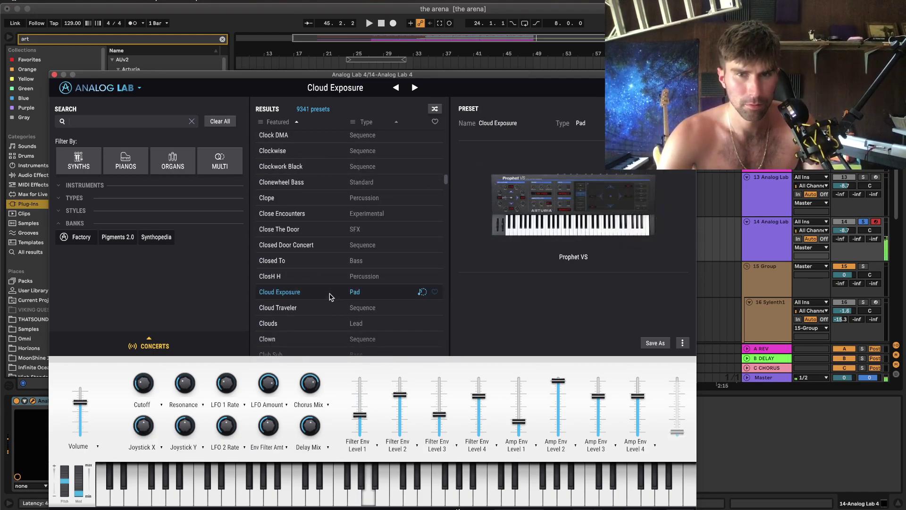
Close the Analog Lab window, unsolo the 14 Analog Lab track and play the breakdown, with the insert marker at bar 45.
left_click(54, 75)
key("space")
left_click(863, 222)
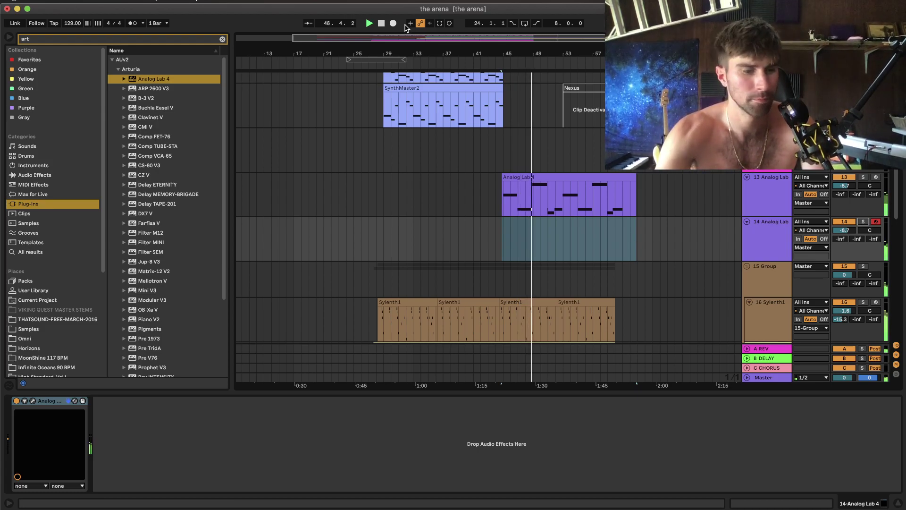
left_click(503, 240)
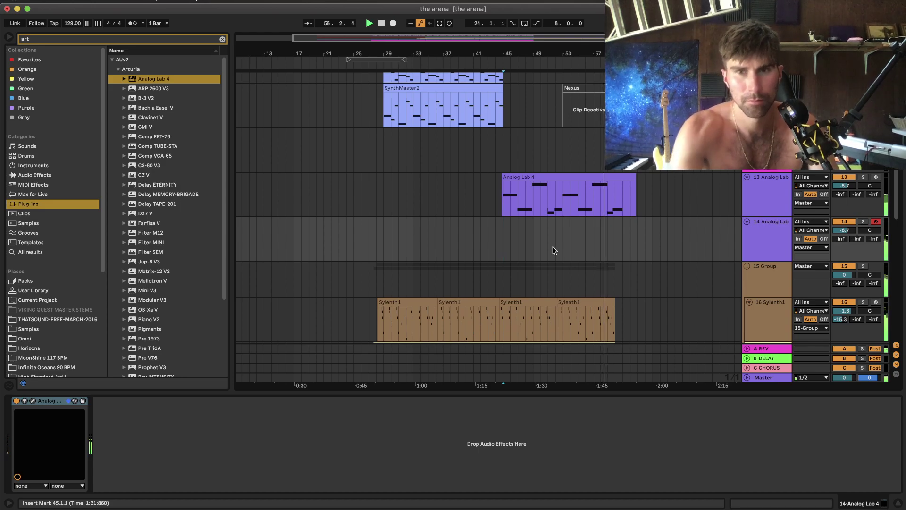
Extend the last Sylenth1 clip on the 16 Sylenth1 track so it ends at bar 61.
scroll(583, 245, "up", 3)
scroll(585, 243, "down", 4)
scroll(584, 219, "down", 4)
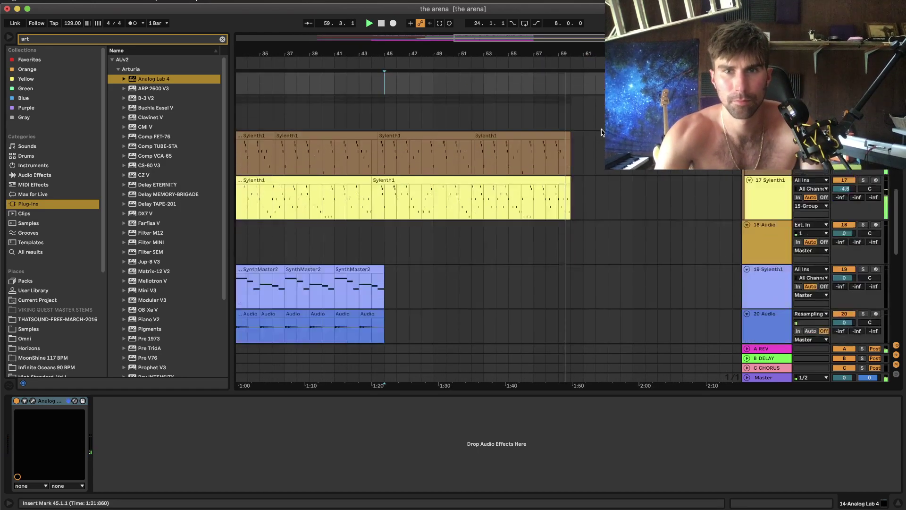
left_click(566, 140)
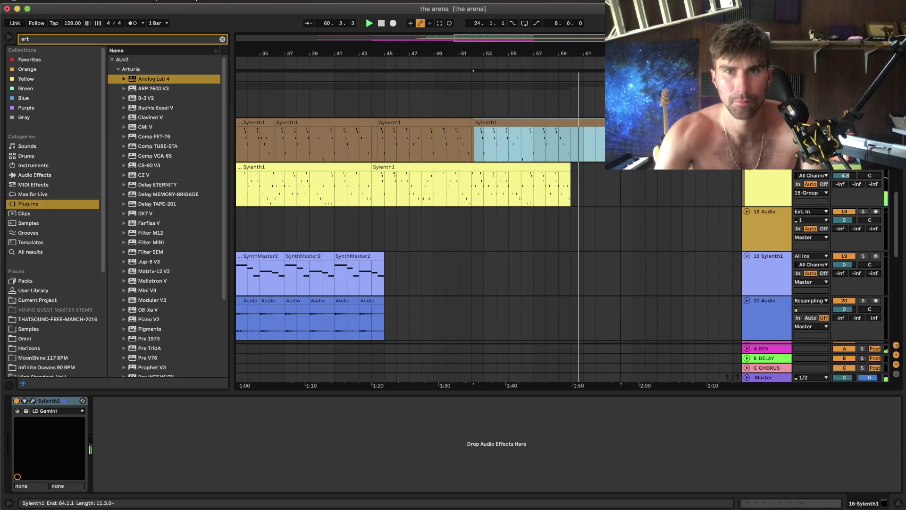
Copy the four-bar Audio clip at bars 17 to 21 on the 2-Audio track and paste it at bar 69.
scroll(579, 130, "down", 5)
scroll(580, 129, "up", 8)
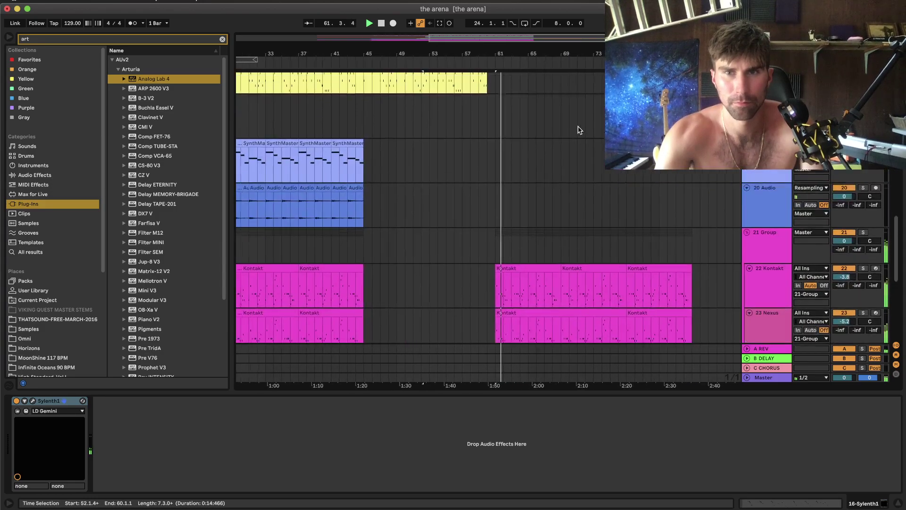
scroll(579, 130, "up", 8)
scroll(506, 235, "up", 6)
scroll(506, 234, "left", 5)
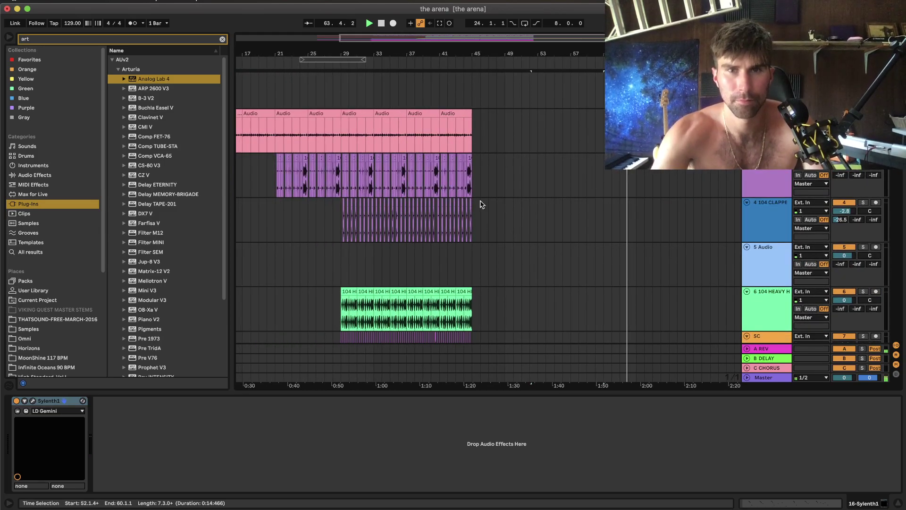
left_click(474, 144)
scroll(516, 127, "left", 6)
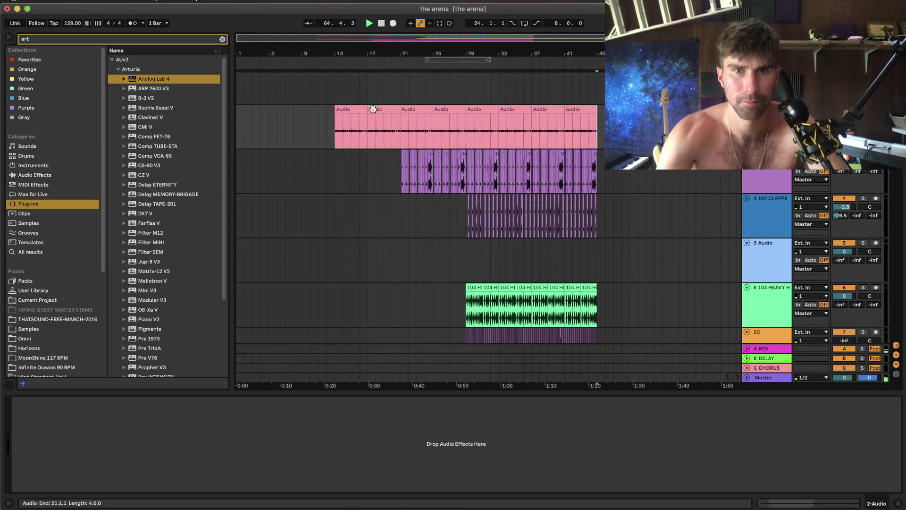
left_click(381, 110)
left_click(353, 110, "shift")
scroll(512, 150, "right", 5)
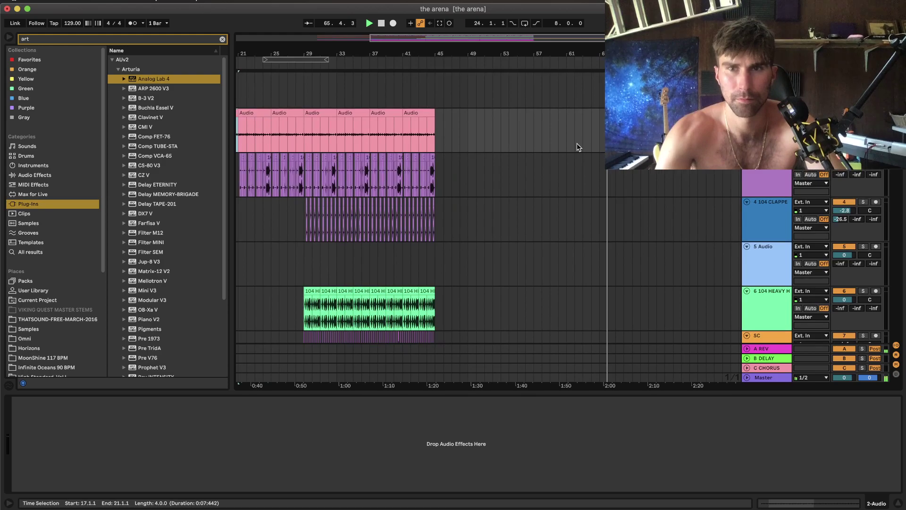
scroll(577, 143, "up", 5)
scroll(520, 134, "right", 4)
left_click(457, 146)
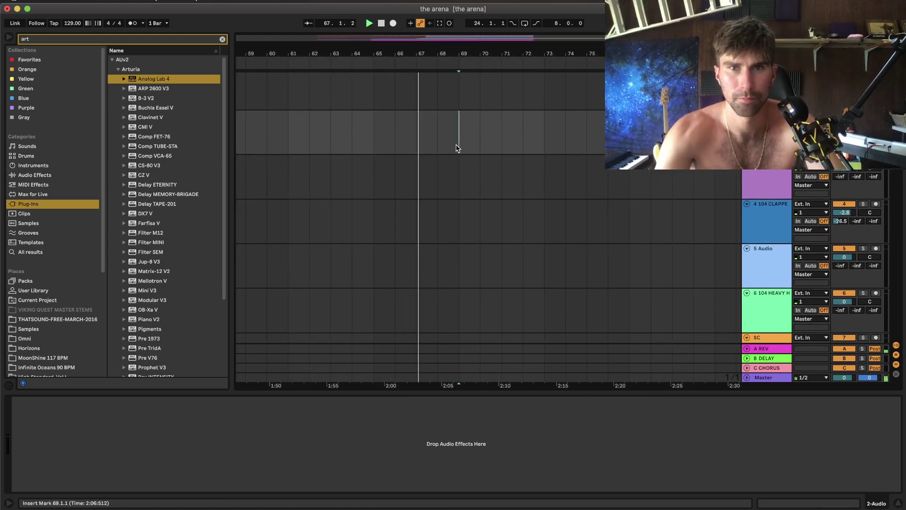
key("super+v")
Copy the arrangement section from bar 21 to bar 45 across the tracks and place the copy at bar 69.
scroll(457, 140, "down", 5)
scroll(456, 142, "left", 4)
scroll(455, 143, "down", 1)
left_click_drag(498, 126, 340, 388)
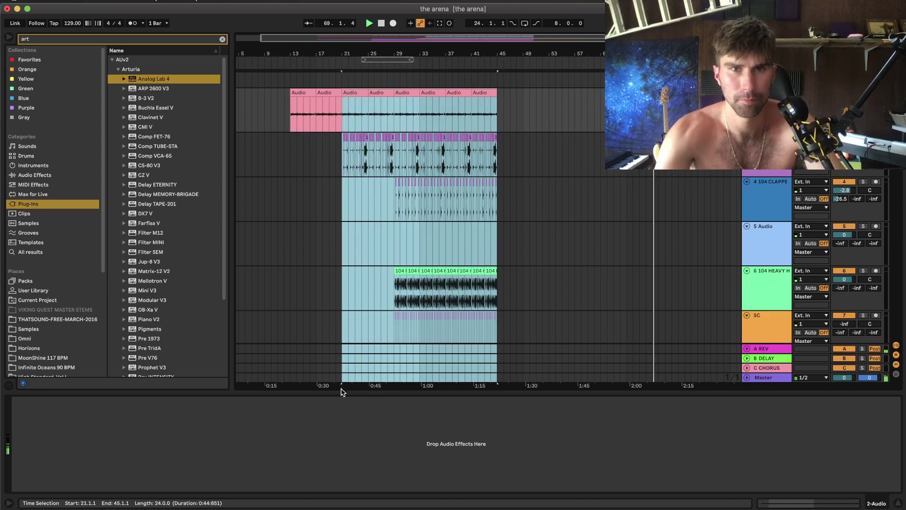
left_click_drag(352, 92, 679, 113)
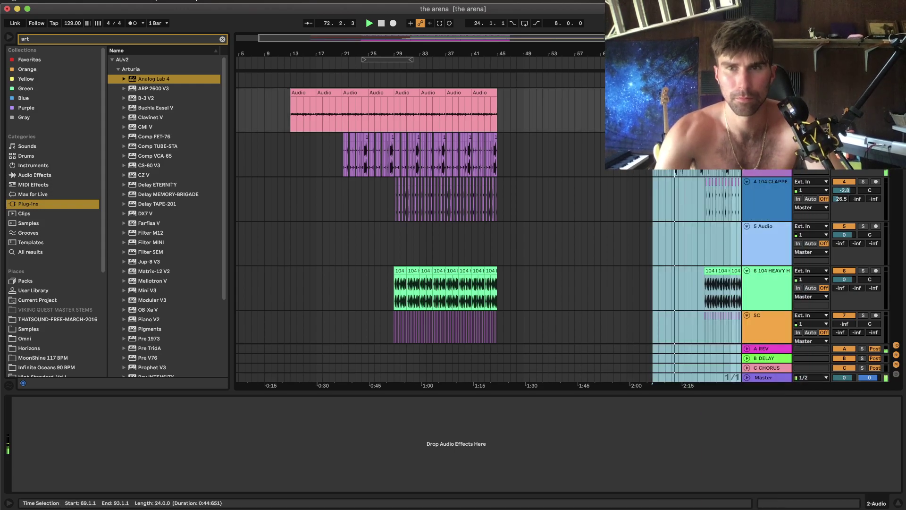
Play from bar 68 and check the copied clips across the audio, synth and Kontakt tracks.
left_click(647, 201)
scroll(646, 201, "down", 10)
key("space")
key("space")
scroll(630, 202, "up", 4)
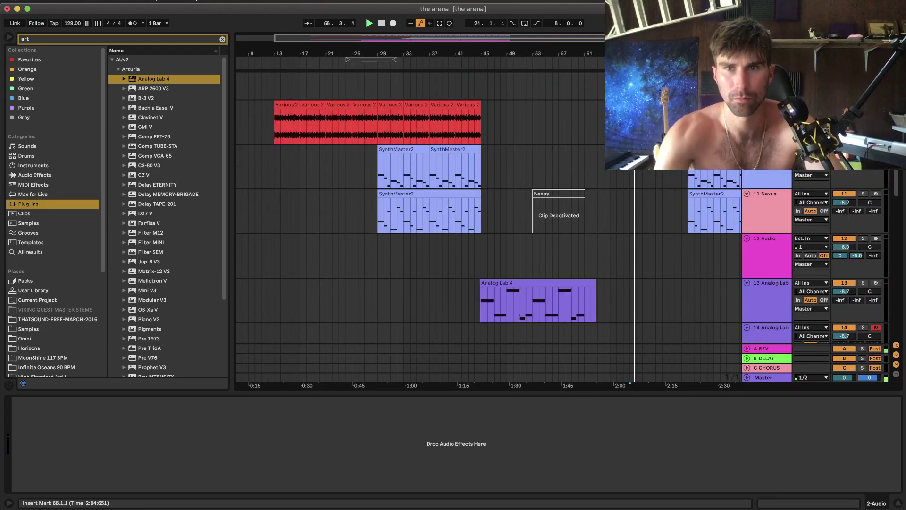
scroll(630, 201, "up", 5)
scroll(630, 202, "right", 5)
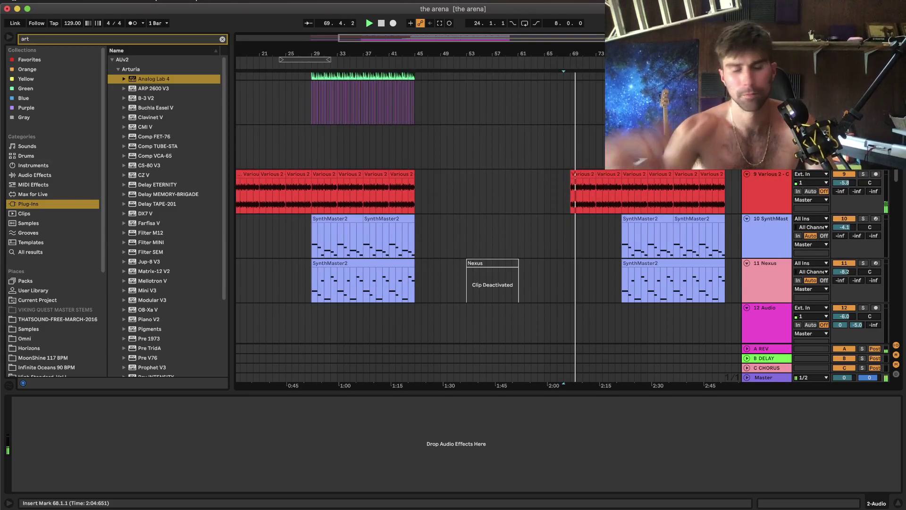
scroll(569, 175, "down", 10)
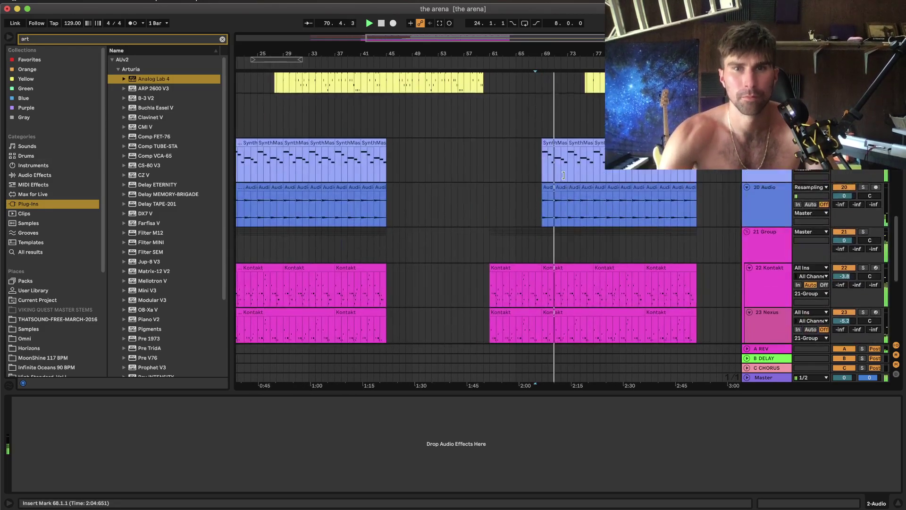
scroll(563, 176, "up", 5)
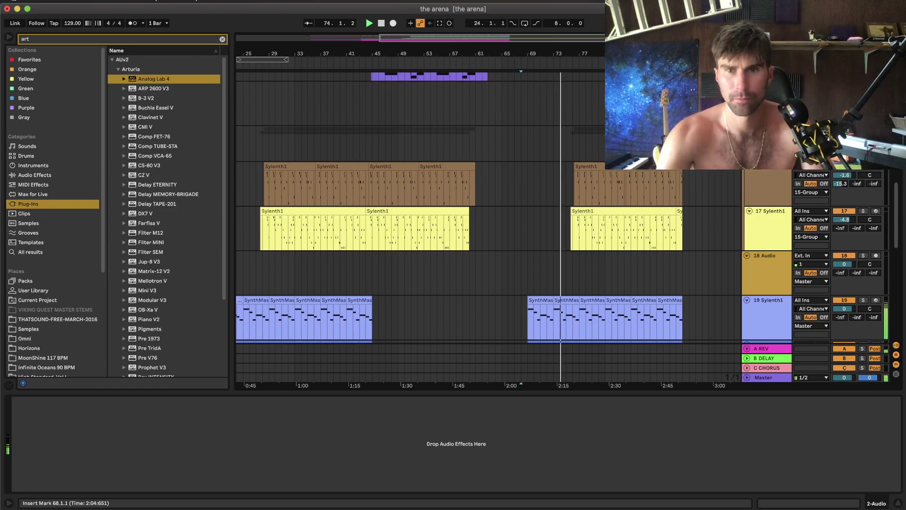
Deactivate the SynthMaster2 clips between bars 69 and 77 on the 19 Sylenth1 track.
scroll(567, 191, "up", 1)
scroll(568, 191, "up", 5)
scroll(567, 191, "down", 5)
left_click_drag(573, 222, 462, 231)
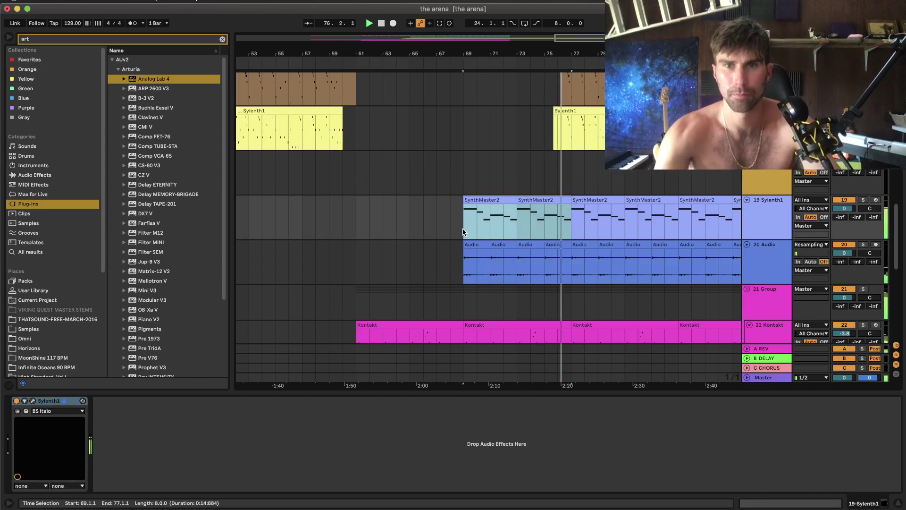
key("0")
Listen to the copied section from bar 69 while examining its drum, crowd and synth tracks, and stop playback near bar 85.
scroll(463, 231, "up", 3)
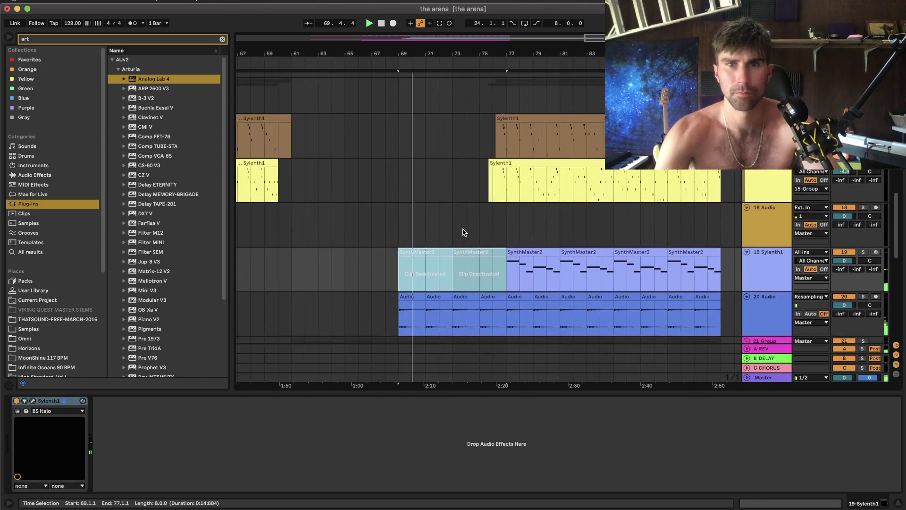
scroll(481, 225, "up", 3)
scroll(482, 225, "down", 5)
scroll(545, 208, "up", 10)
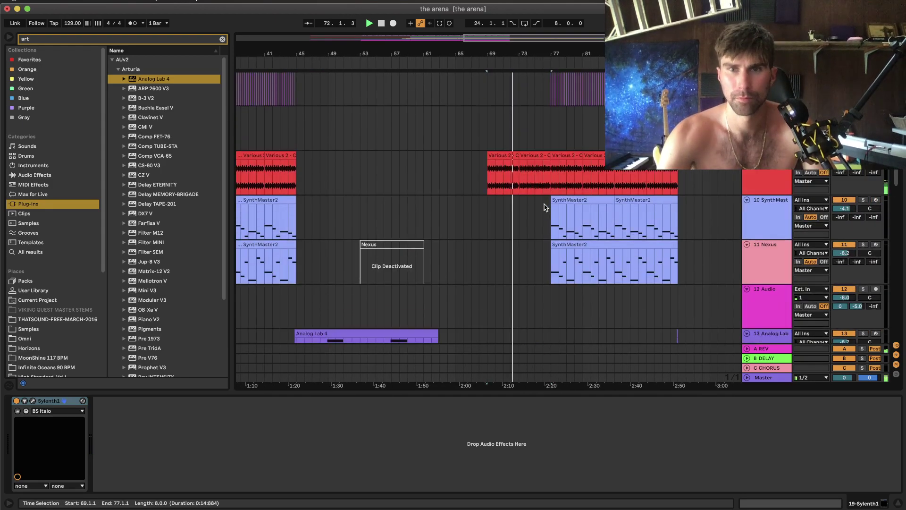
scroll(547, 205, "up", 6)
scroll(566, 198, "down", 7)
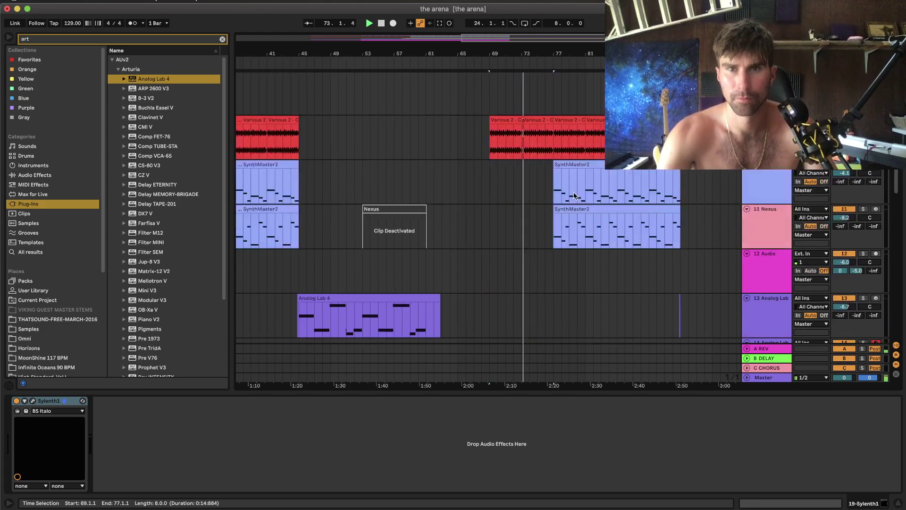
scroll(574, 196, "up", 8)
scroll(574, 196, "up", 3)
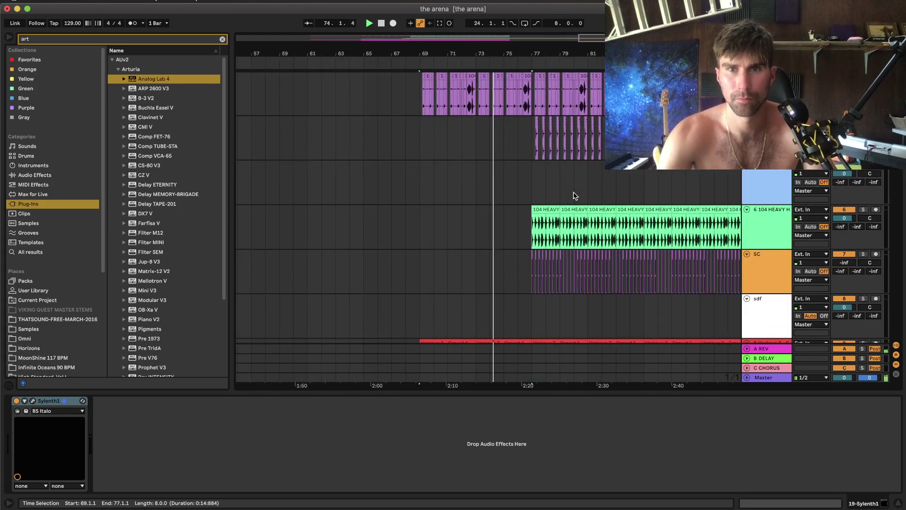
scroll(574, 195, "down", 10)
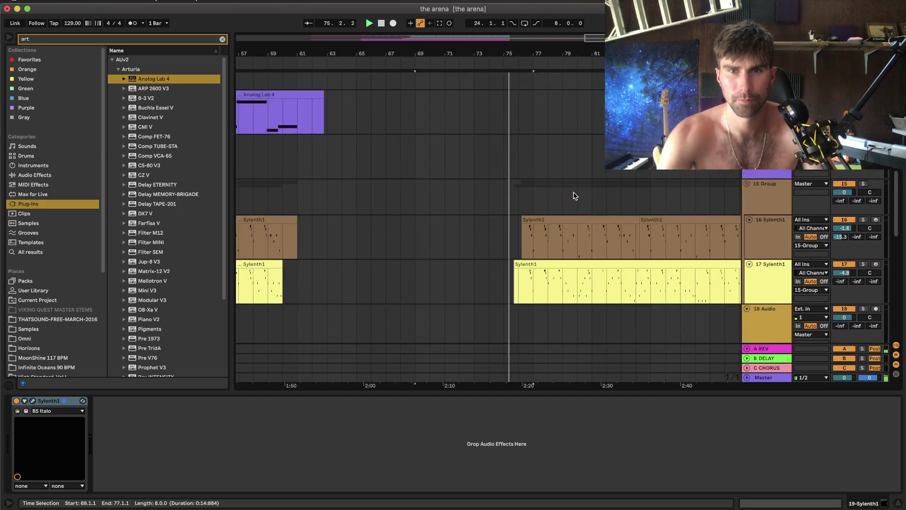
scroll(575, 195, "up", 3)
scroll(574, 195, "down", 4)
scroll(574, 195, "down", 3)
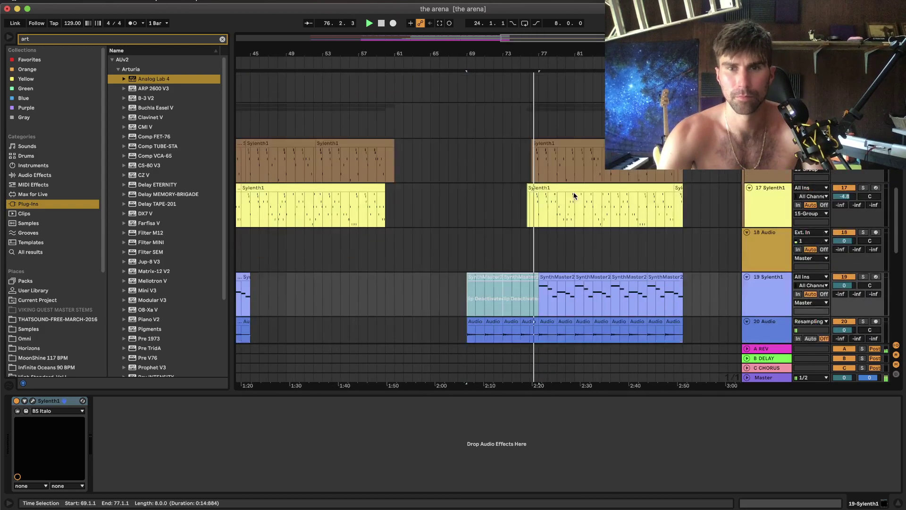
scroll(573, 194, "down", 2)
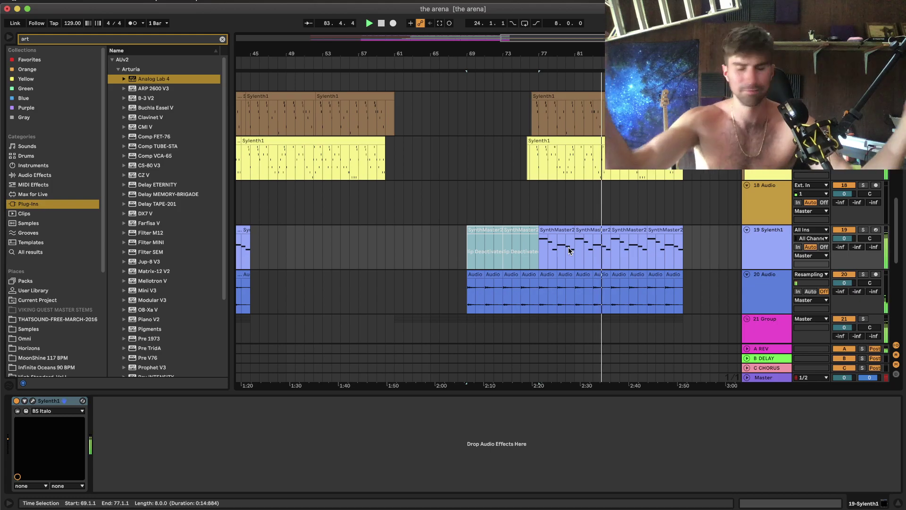
left_click_drag(647, 53, 647, 90)
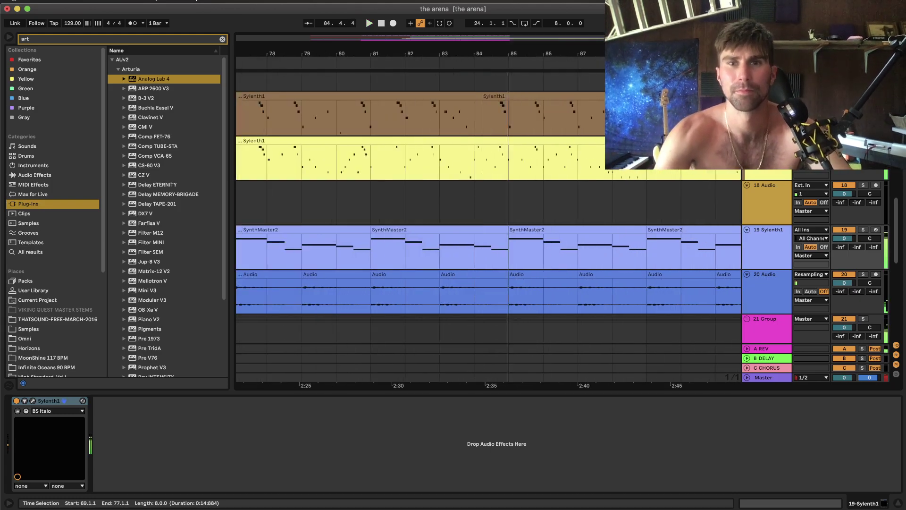
key("space")
Insert a new audio track directly above the 104 HEAVY HITTER KICKS track and start playback around bar 61.
scroll(540, 176, "up", 10)
scroll(539, 176, "down", 5)
scroll(539, 176, "up", 3)
scroll(589, 185, "up", 4)
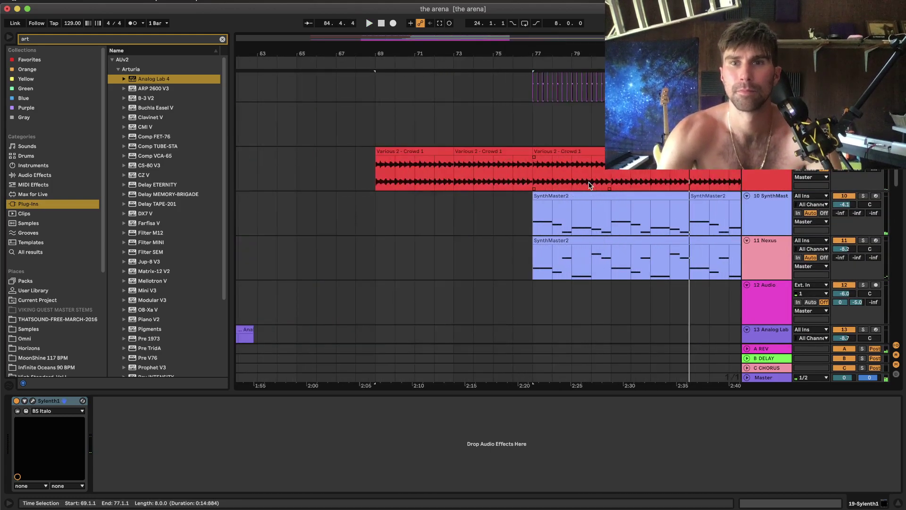
scroll(588, 185, "up", 5)
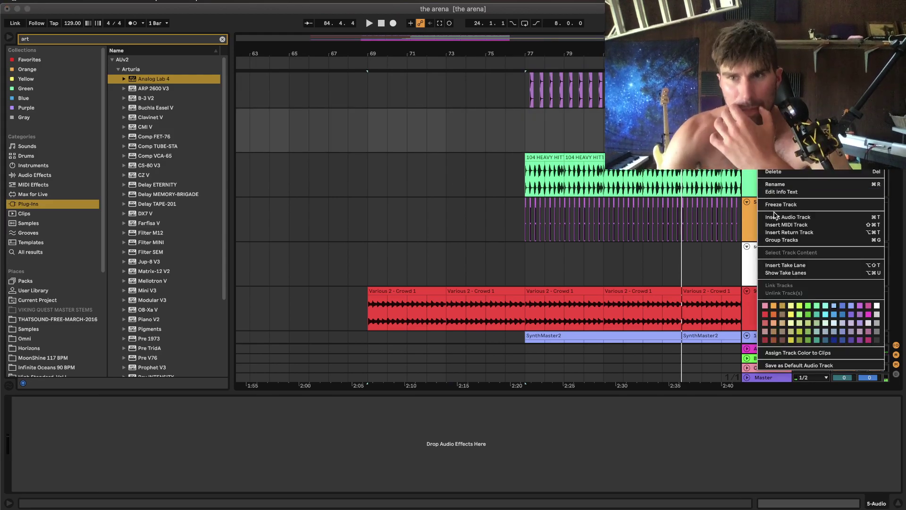
left_click(460, 180)
scroll(457, 178, "left", 5)
left_click(419, 150)
key("space")
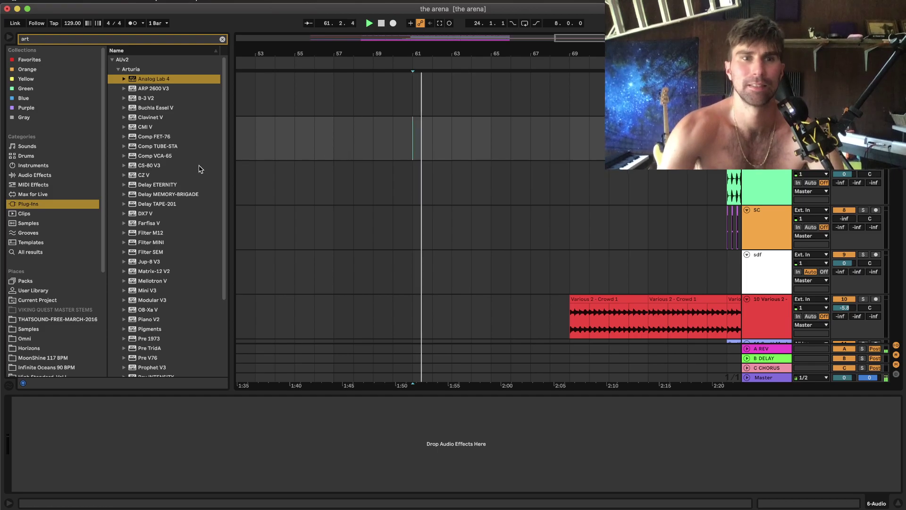
Search the Samples folder for "hat" and open the HATS folder inside TS 1993's ONESHOTS.
left_click(39, 329)
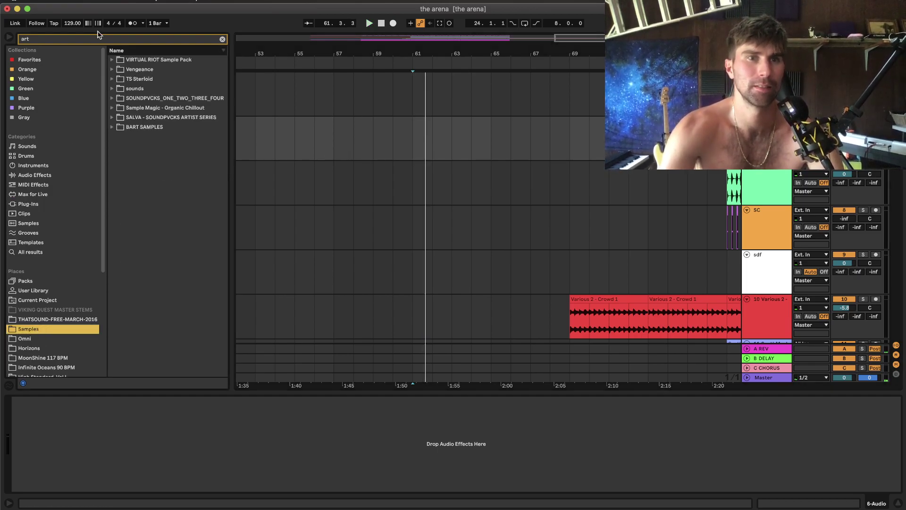
type("hat")
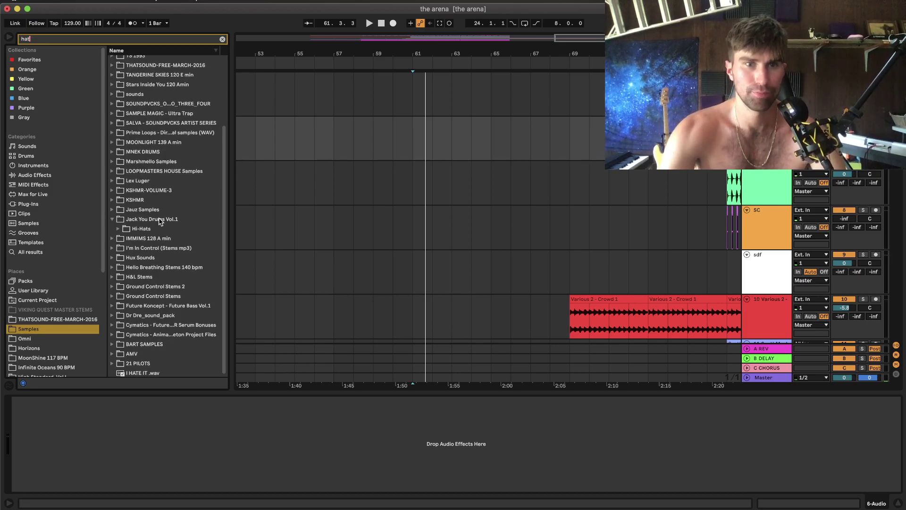
left_click(113, 146)
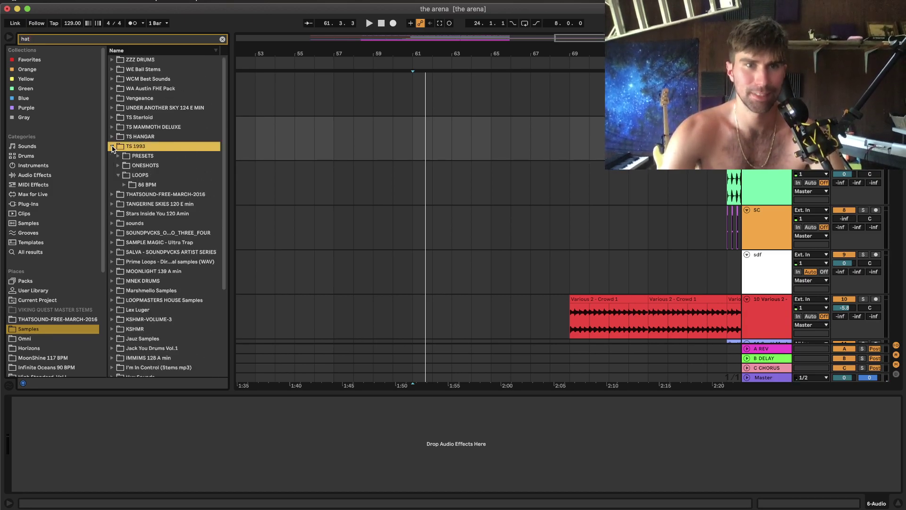
left_click(118, 167)
left_click(124, 176)
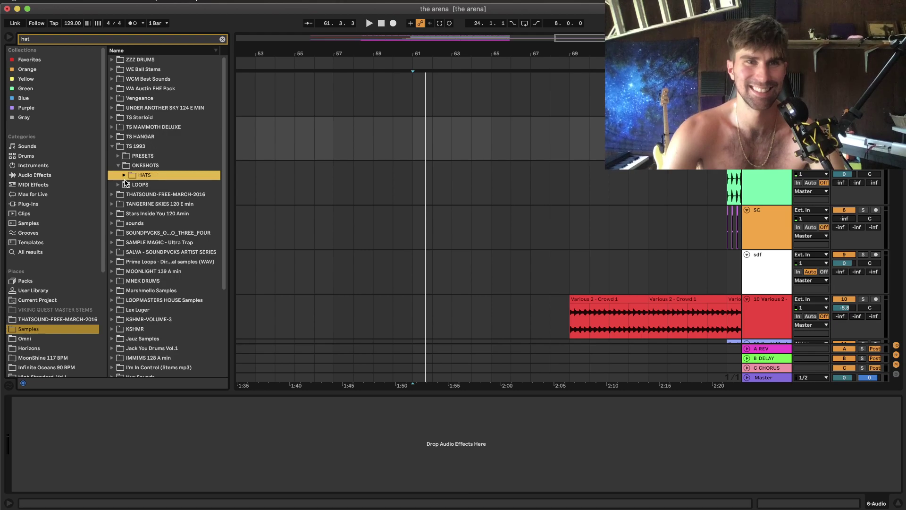
left_click(123, 176)
Place VINYL HAT 02.wav at bar 61 on the new audio track and set the arrangement grid to 1/16.
left_click(166, 187)
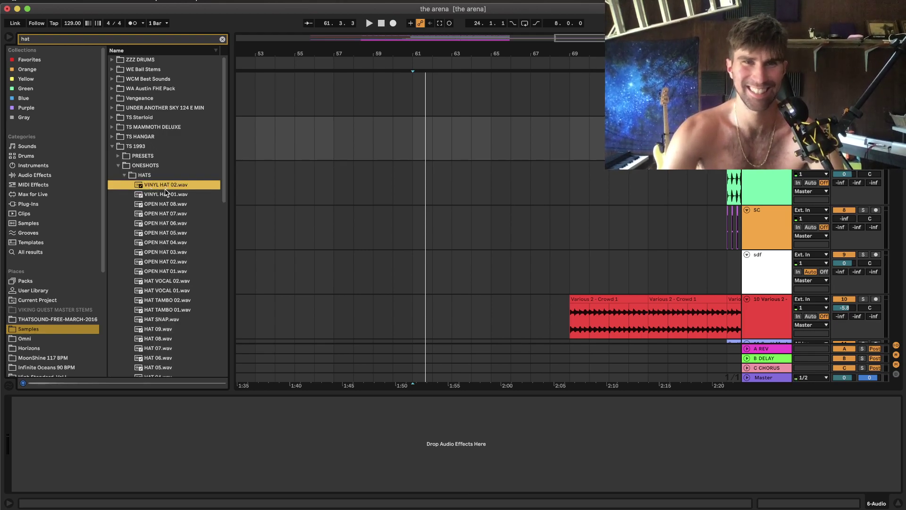
left_click(414, 140)
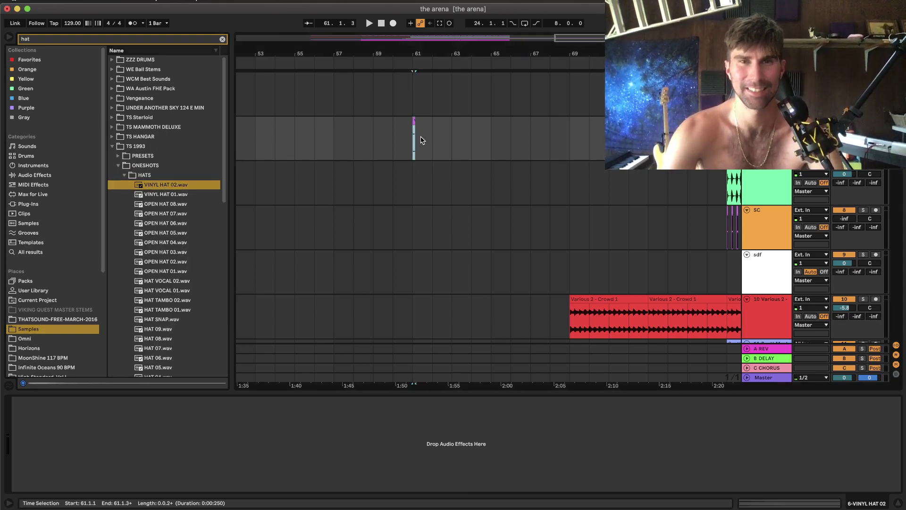
key("z")
right_click(430, 137)
left_click(499, 248)
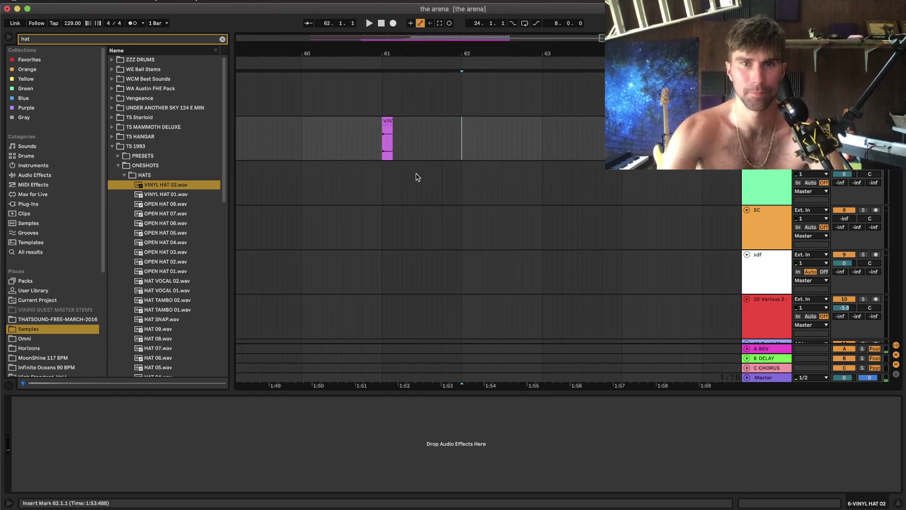
Duplicate the vinyl hat on every beat from bar 61 up to bar 65.
scroll(414, 176, "up", 3)
left_click_drag(360, 157, 332, 156)
key("space")
key("super+d")
left_click(335, 150, "shift")
key("super+d")
scroll(333, 149, "down", 5)
key("ctrl+d")
key("ctrl+d")
key("ctrl+d")
key("ctrl+d")
key("ctrl+d")
key("ctrl+d")
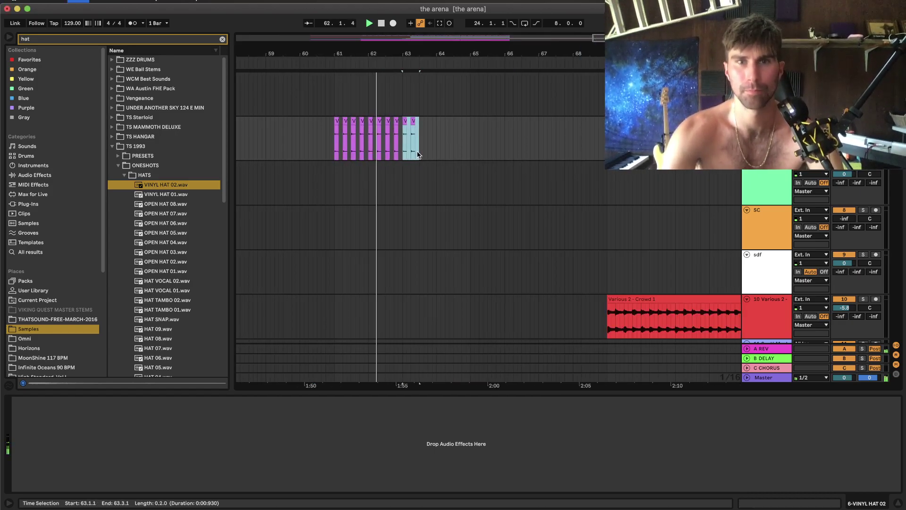
Repeat the four-bar vinyl hat pattern through the end of the kick section, undoing the copies that run past it.
left_click(337, 136, "shift")
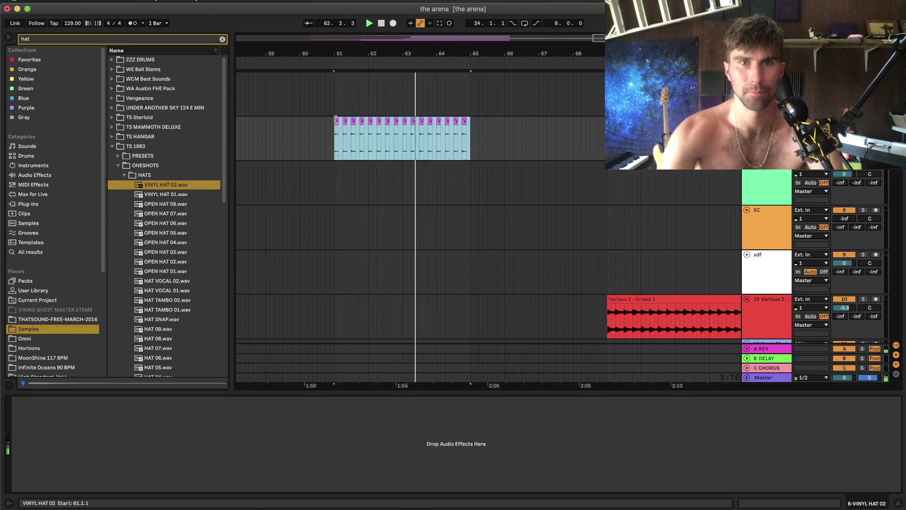
scroll(429, 123, "down", 3)
key("ctrl+d")
key("ctrl+d")
key("ctrl+d")
key("ctrl+d")
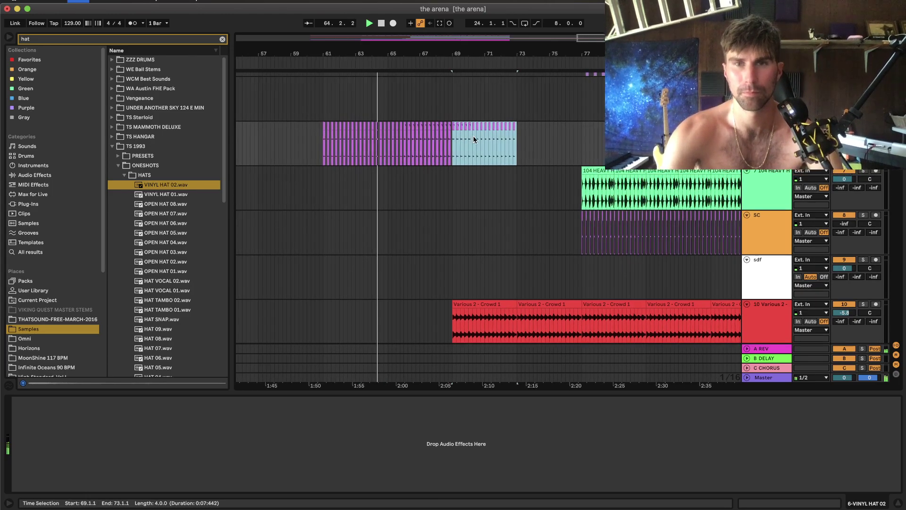
key("ctrl+d")
key("ctrl+d")
key("ctrl+d")
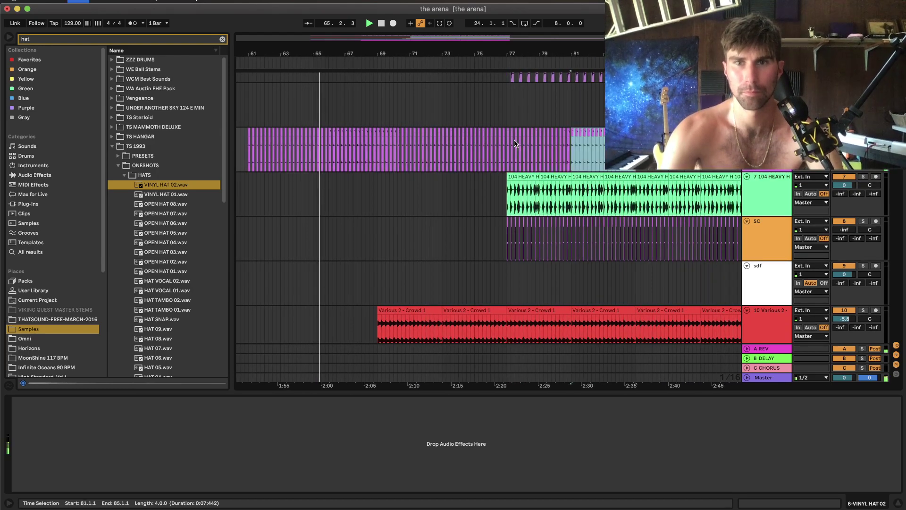
key("ctrl+d")
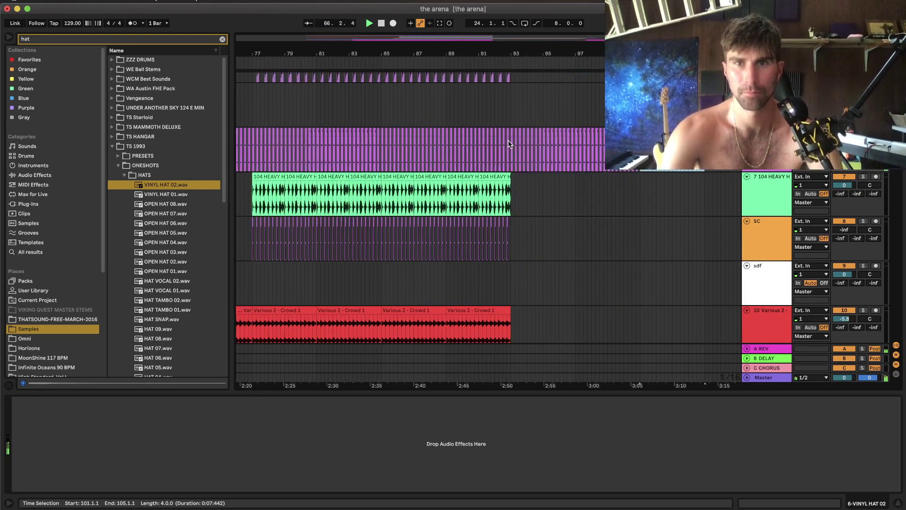
key("ctrl+z")
scroll(510, 145, "left", 5)
scroll(660, 158, "right", 2)
Insert an audio track below the vinyl hats and place HAT VOCAL 02.wav on the offbeat at 69.1.3.
right_click(762, 233)
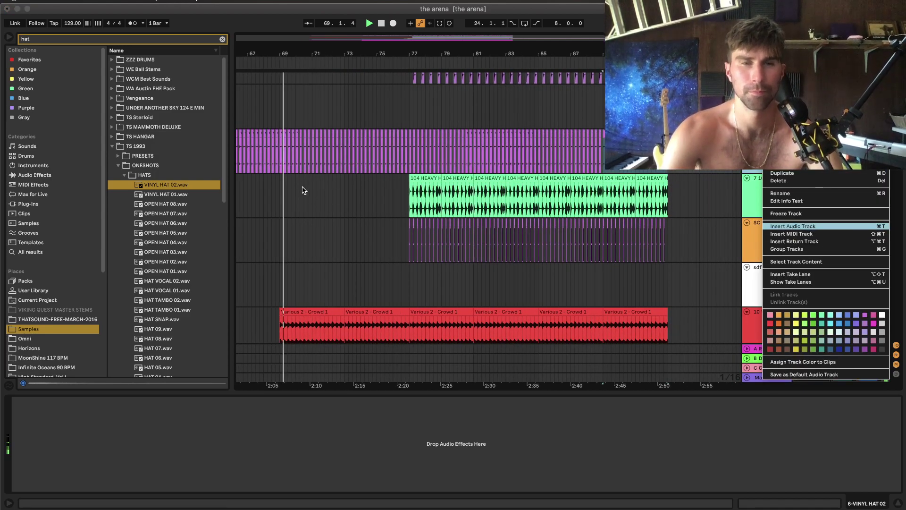
scroll(375, 173, "left", 5)
scroll(375, 174, "down", 1)
left_click(374, 172)
scroll(410, 170, "up", 5)
left_click(176, 204)
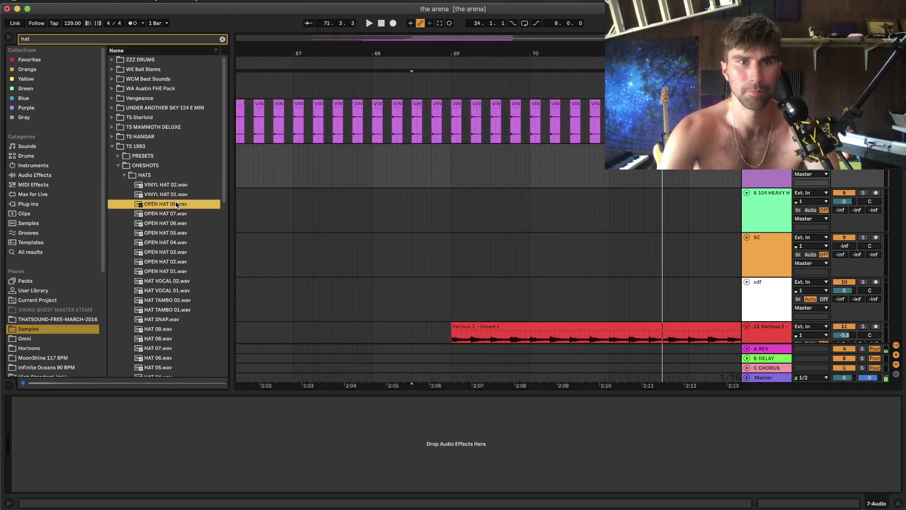
left_click(175, 282)
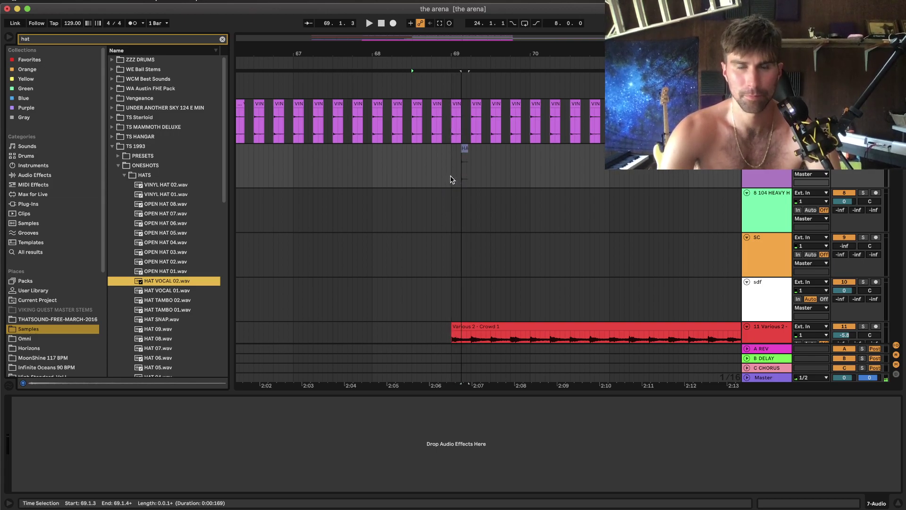
Duplicate the one-beat selection with the vocal hat from 69.1.1 and select the resulting two-beat pattern.
left_click(451, 176)
scroll(451, 176, "up", 3)
key("space")
left_click(500, 178, "shift")
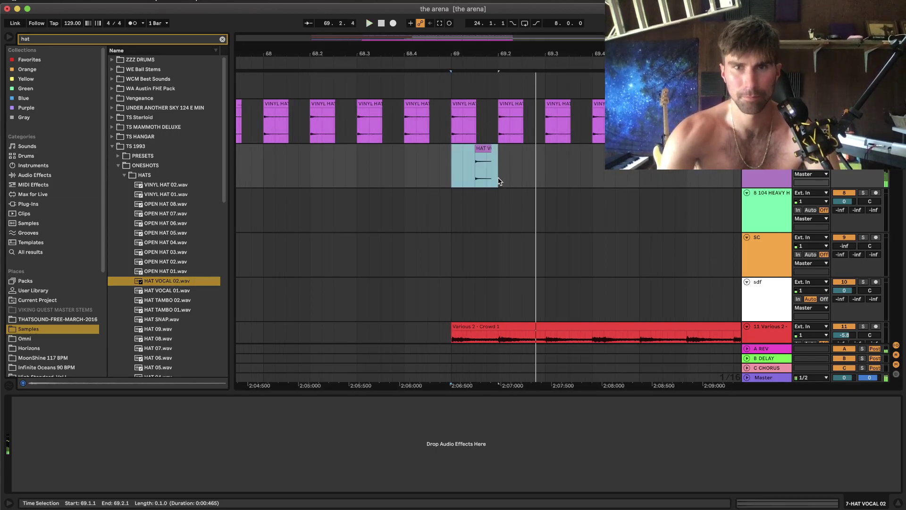
key("space")
key("space")
key("super+d")
left_click(452, 178, "shift")
Repeat the two-beat offbeat vocal hat pattern from bar 69 to the end of the kick section.
scroll(452, 179, "down", 3)
key("ctrl+d")
key("ctrl+d")
key("ctrl+d")
key("ctrl+d")
key("ctrl+d")
key("ctrl+d")
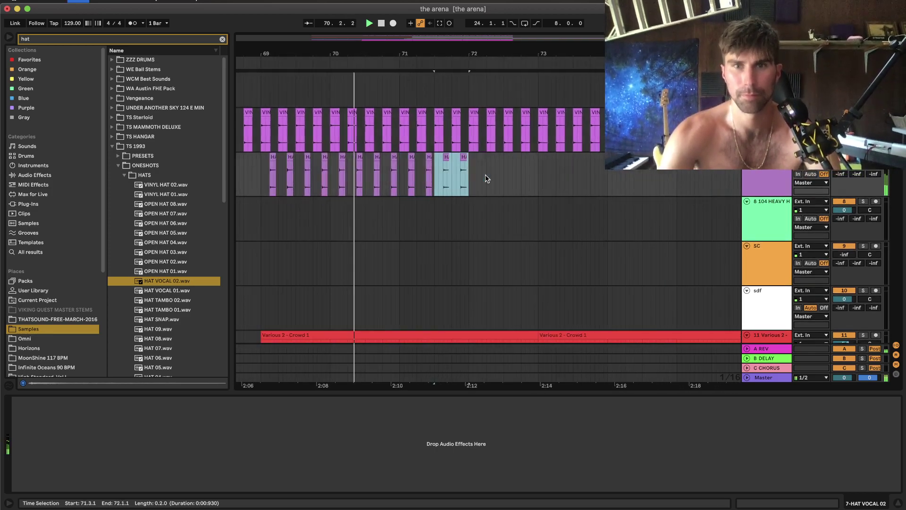
key("ctrl+d")
key("ctrl+d")
key("ctrl+d")
key("ctrl+d")
key("ctrl+d")
key("ctrl+d")
key("ctrl+d")
key("ctrl+d")
key("ctrl+d")
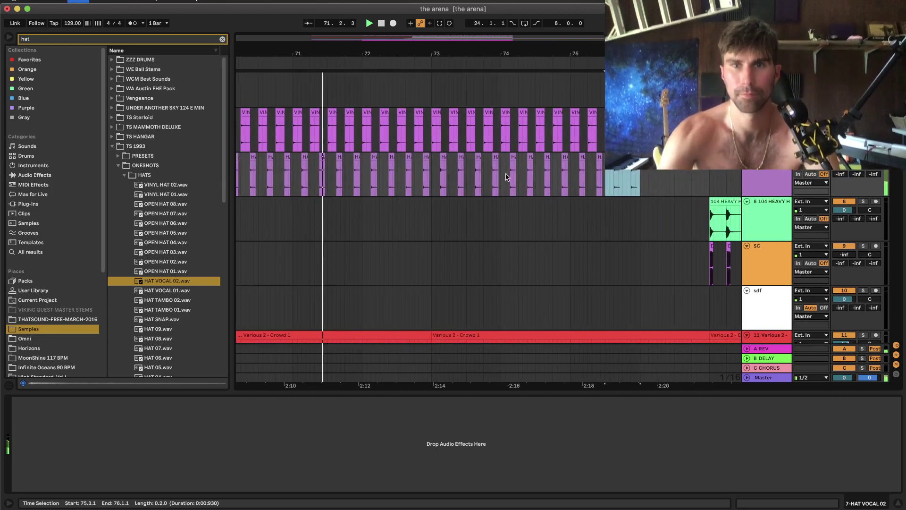
key("super+d")
key("super+d")
key("minus")
key("minus")
key("super+d")
key("super+d")
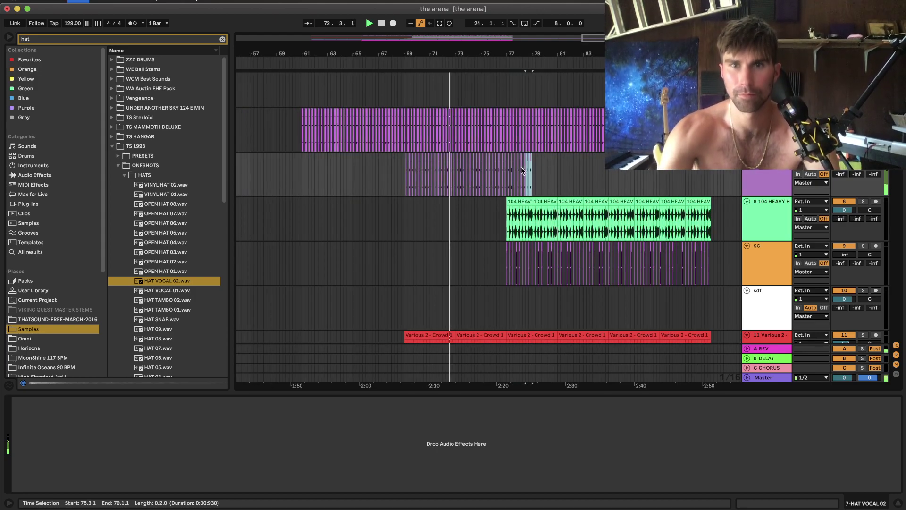
key("minus")
key("ctrl+d")
key("ctrl+d")
key("ctrl+d")
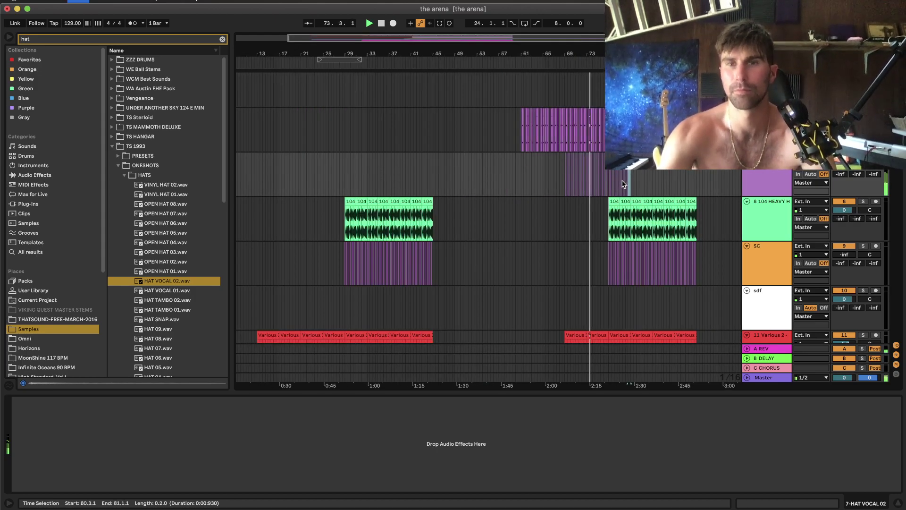
key("ctrl+d")
key("ctrl+d")
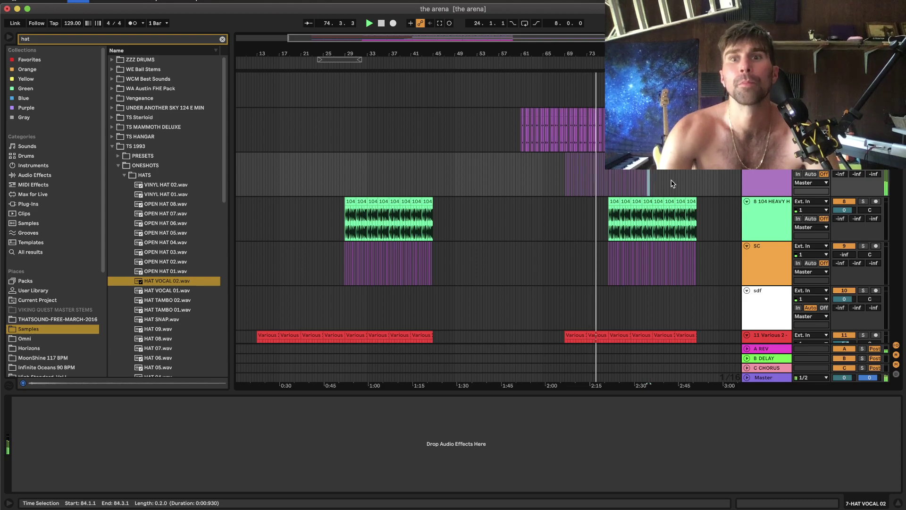
scroll(673, 184, "up", 5)
key("ctrl+d")
key("ctrl+d")
key("ctrl+d")
key("ctrl+d")
scroll(595, 186, "down", 2)
key("ctrl+d")
key("ctrl+d")
key("ctrl+d")
key("ctrl+d")
key("ctrl+d")
key("ctrl+d")
key("ctrl+d")
key("ctrl+d")
key("ctrl+d")
key("ctrl+d")
key("ctrl+d")
key("ctrl+d")
key("ctrl+d")
key("ctrl+d")
key("ctrl+d")
key("ctrl+d")
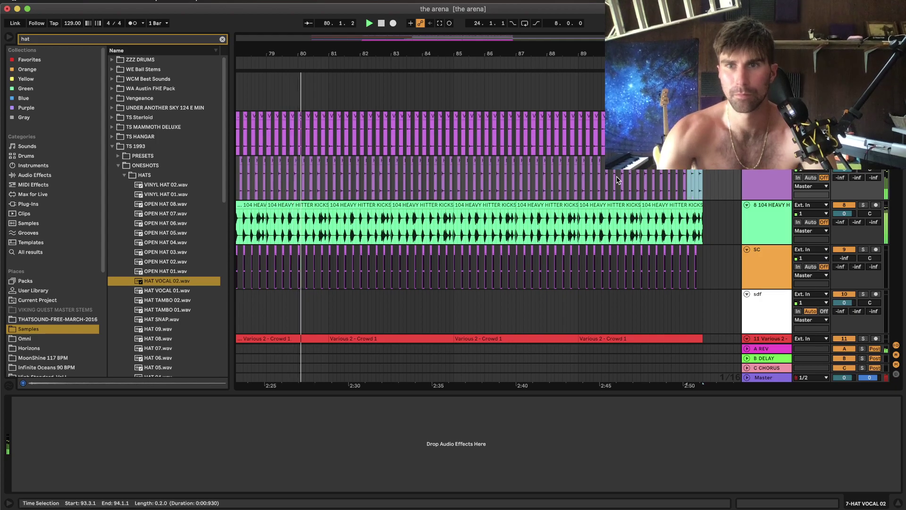
Play from just before bar 74 and examine how the hats sit with the synth, audio and Kontakt group tracks.
scroll(369, 225, "left", 10)
left_click(369, 224)
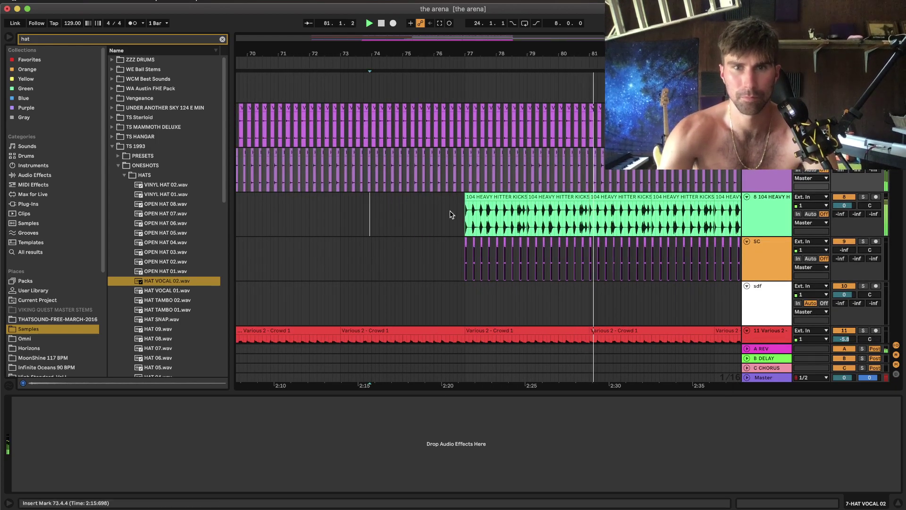
key("space")
key("space")
scroll(451, 220, "down", 5)
scroll(472, 198, "down", 2)
scroll(471, 197, "down", 15)
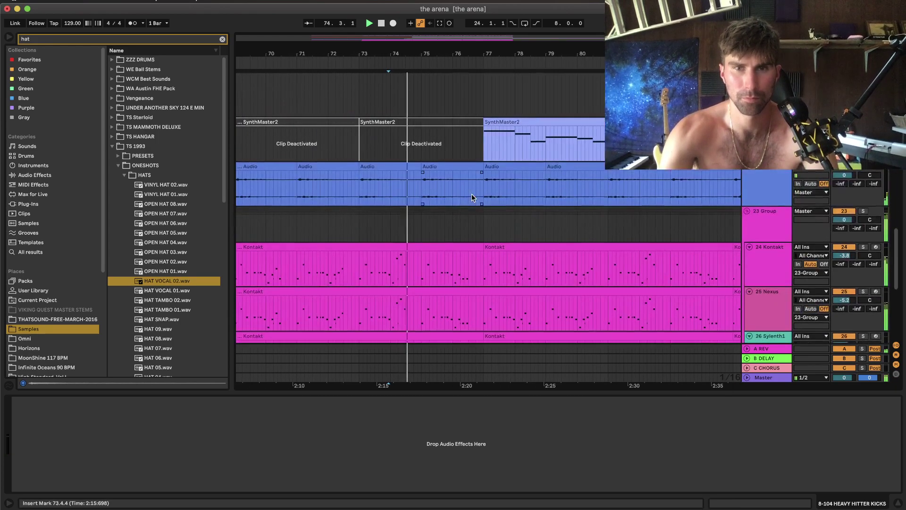
scroll(431, 222, "up", 5)
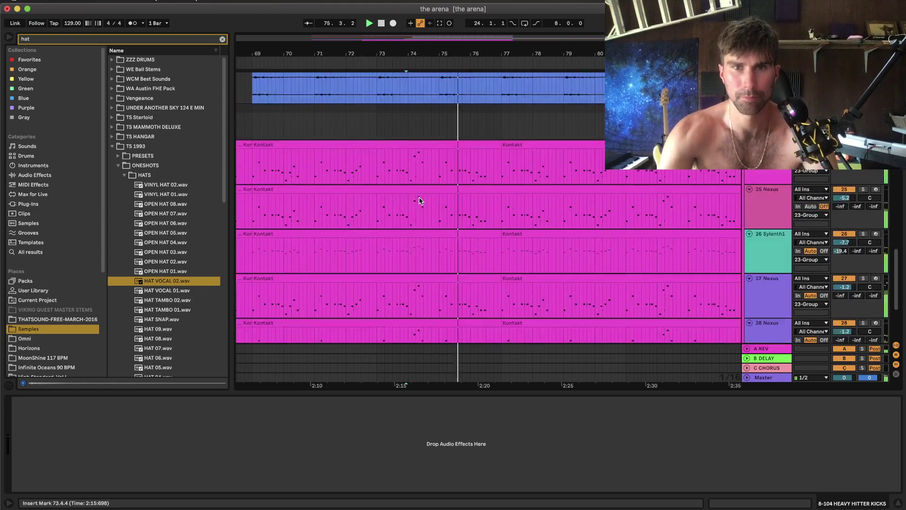
Delete the lead clips across tracks 24 to 28 in the last half bar before bar 77 and play the gap.
left_click(473, 189)
left_click(476, 173)
key("space")
left_click(477, 176)
scroll(477, 173, "down", 2)
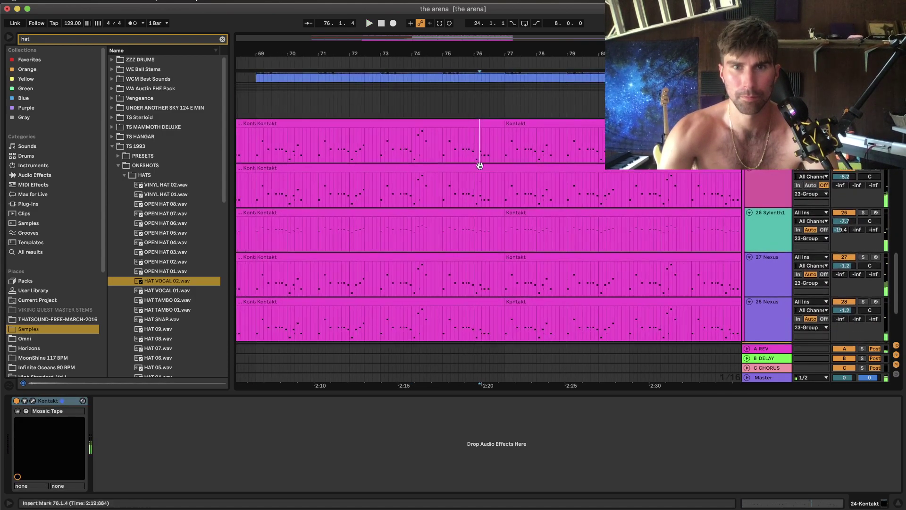
scroll(487, 151, "down", 3)
left_click(509, 277, "shift")
key("Delete")
left_click(471, 278)
key("space")
scroll(503, 268, "down", 3)
scroll(505, 241, "up", 3)
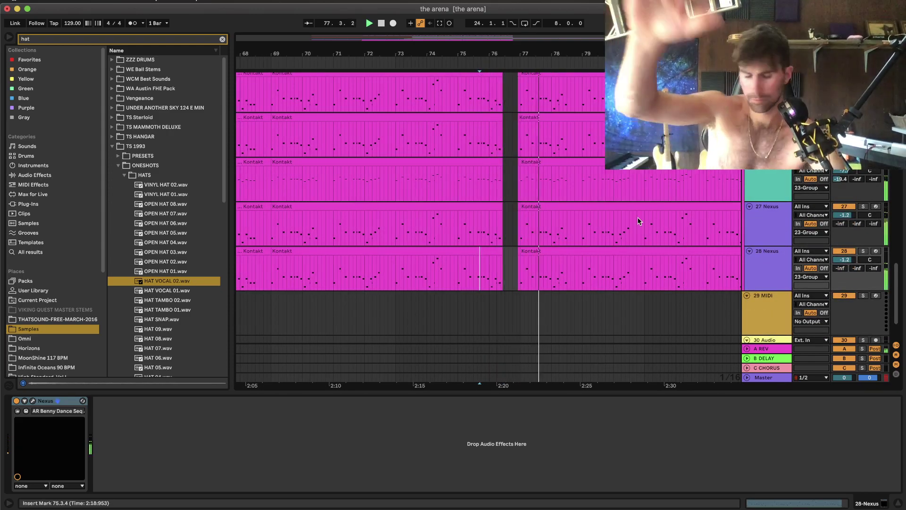
Delete the vinyl and vocal hats from 76.3.1 to 76.4.4 and listen through the break into bar 77.
scroll(520, 232, "up", 10)
scroll(519, 232, "up", 6)
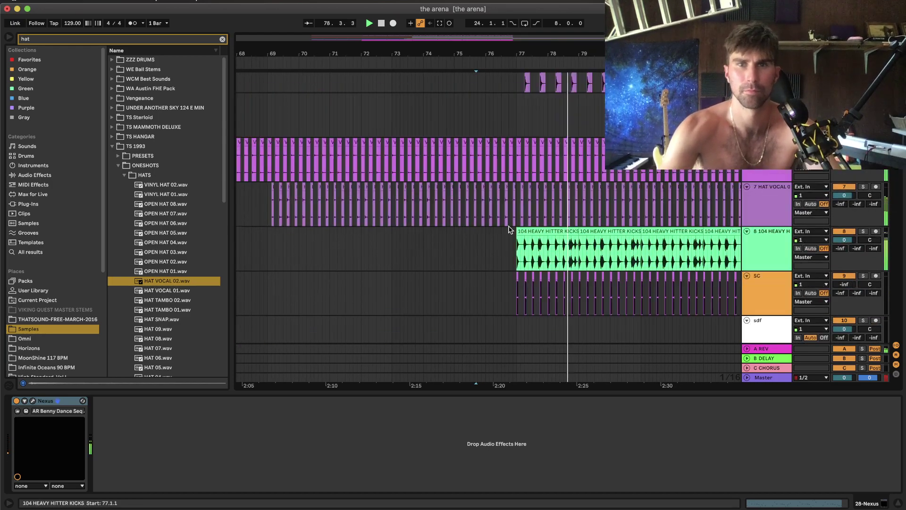
left_click(474, 198)
scroll(548, 157, "up", 5)
key("space")
key("space")
scroll(547, 158, "right", 1)
left_click(610, 188)
left_click_drag(569, 177, 613, 142)
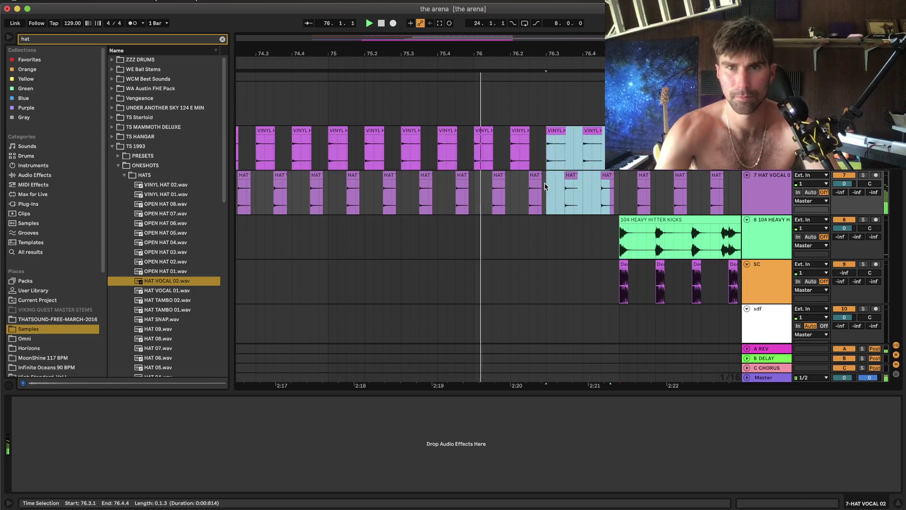
scroll(460, 124, "down", 5)
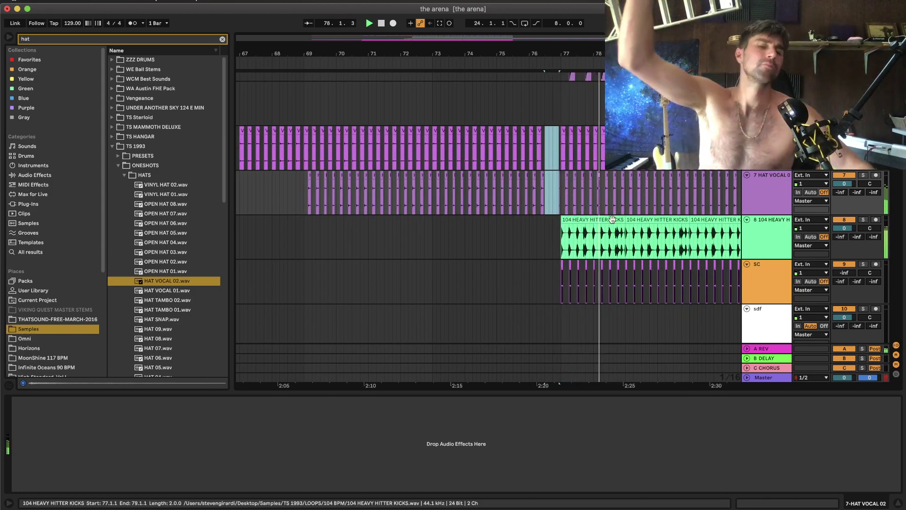
scroll(612, 219, "right", 4)
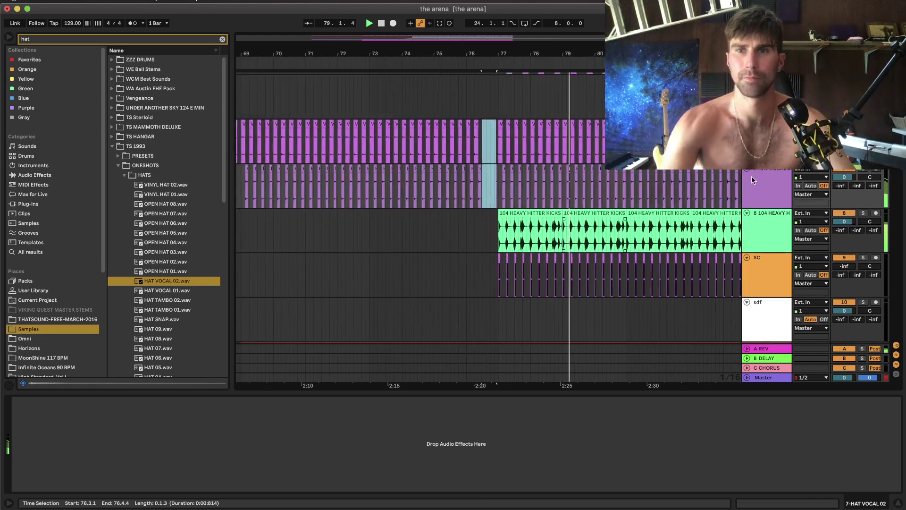
Stop playback and group the vinyl hat and vocal hat tracks together.
key("space")
left_click(750, 178)
left_click(755, 142, "shift")
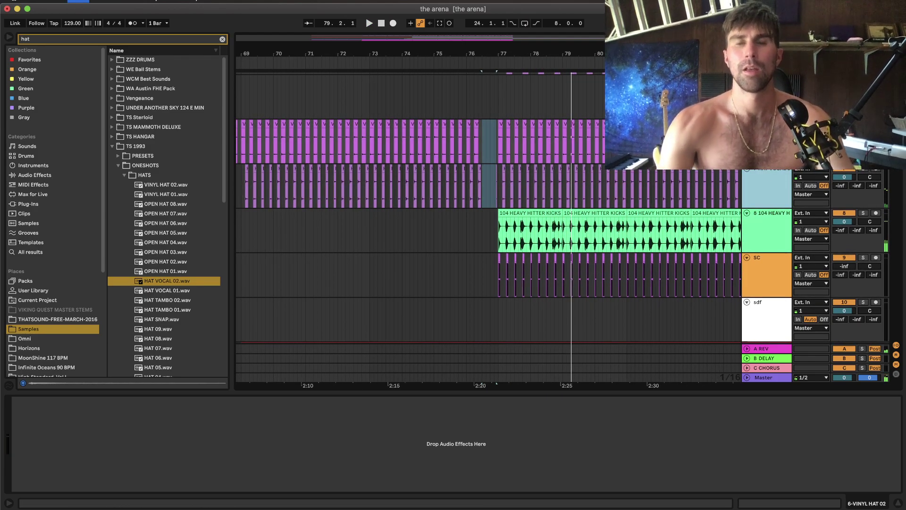
key("super+g")
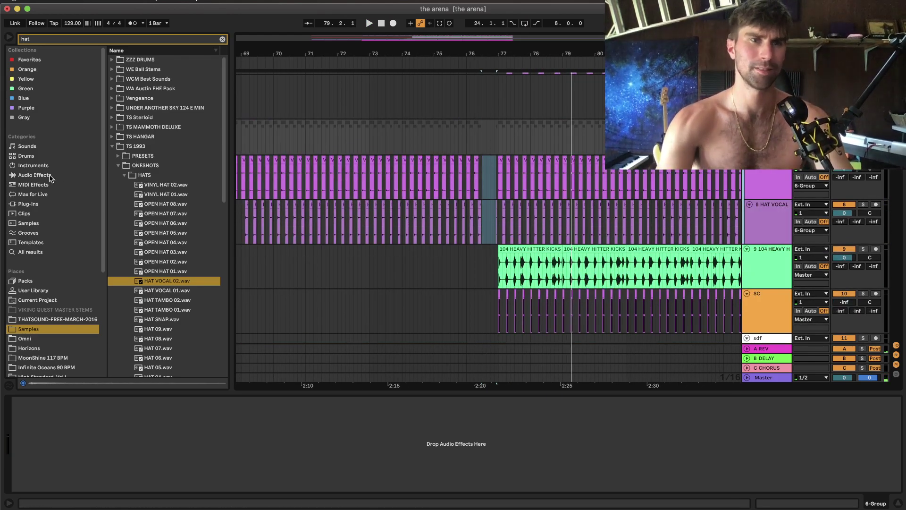
Find the Delay audio effect by searching "del", load it onto the hat group and play from the break.
left_click(50, 175)
type("del")
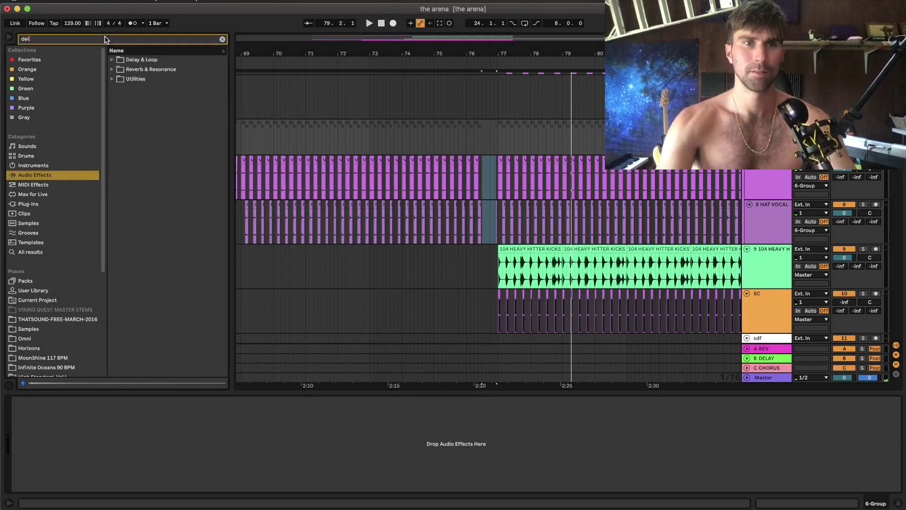
left_click(112, 69)
left_click(112, 60)
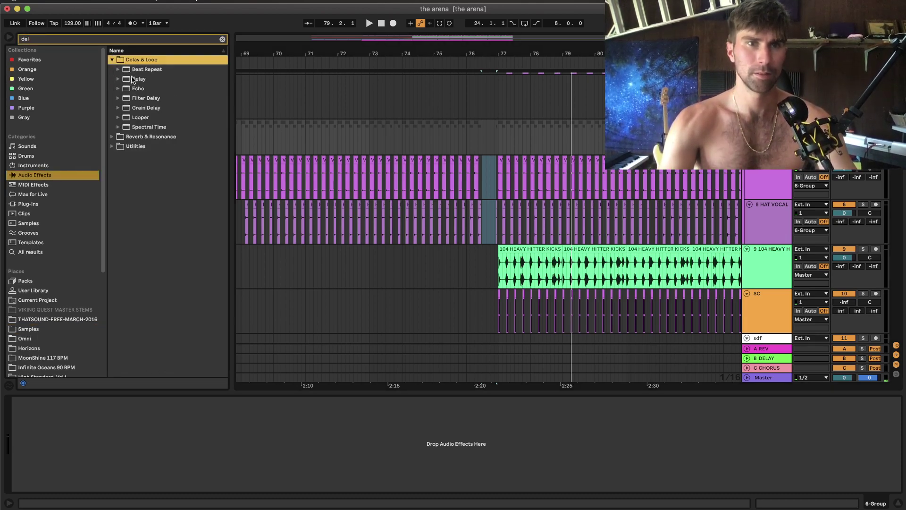
left_click(128, 78)
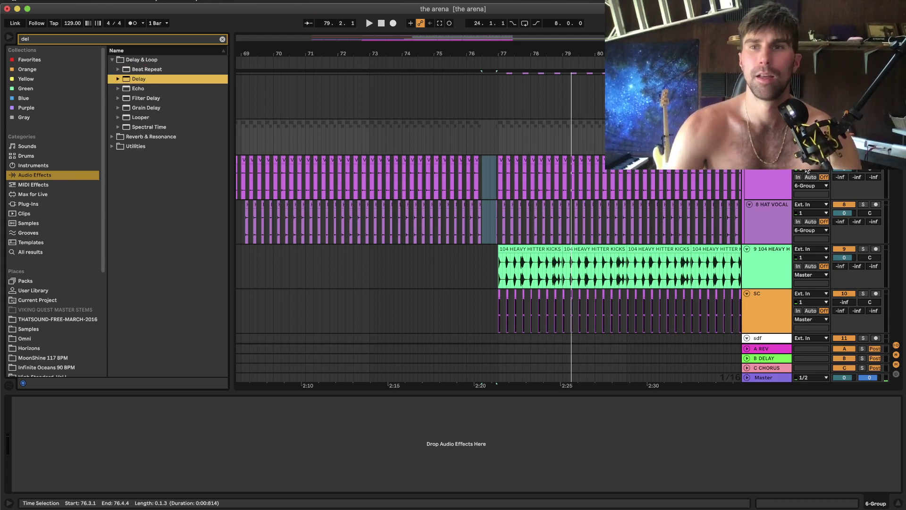
key("Return")
key("space")
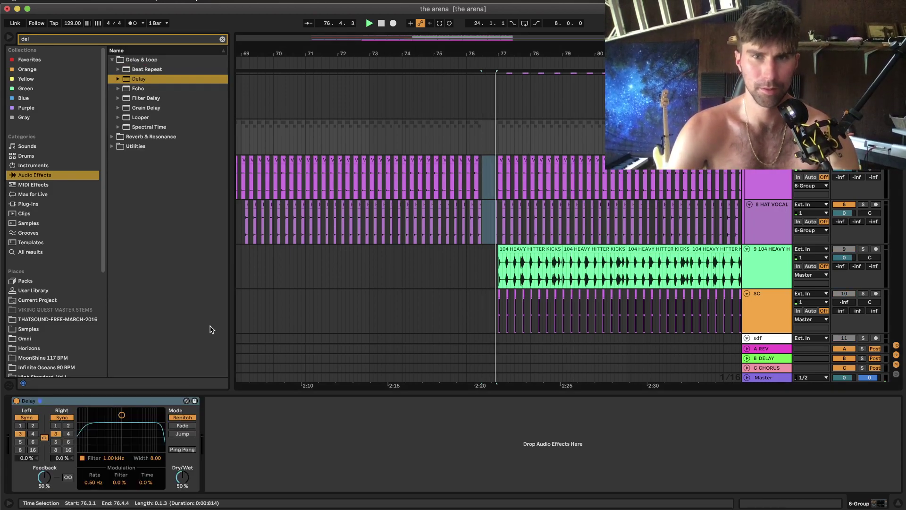
Unlink the hat group's Delay channels, set the right to 2 sixteenths, feedback 36%, dry/wet 40% and filter width 6.99.
left_click(44, 437)
left_click(68, 425)
left_click_drag(45, 477, 44, 485)
left_click_drag(182, 477, 182, 482)
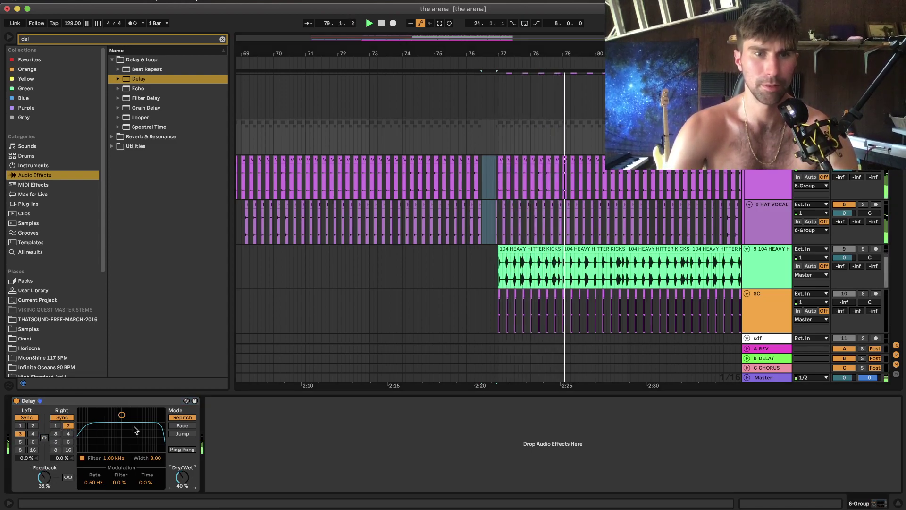
left_click_drag(122, 415, 122, 419)
Replay from the break at bar 76 to bar 89 and examine how the delayed hats sit with the other tracks.
key("space")
key("space")
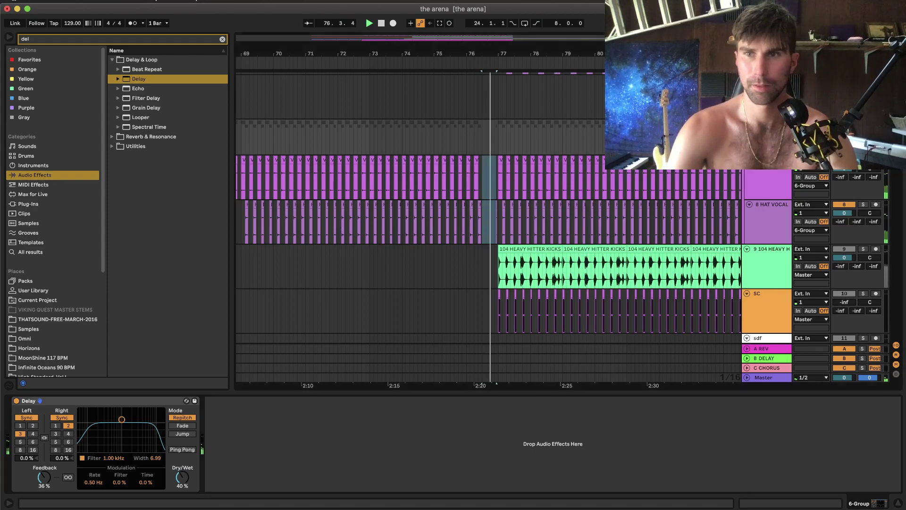
scroll(528, 211, "down", 5)
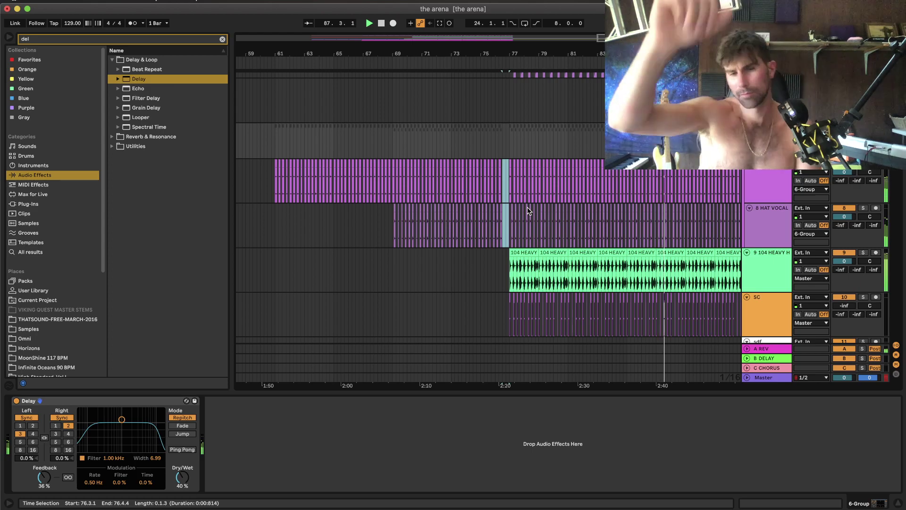
scroll(532, 211, "down", 10)
scroll(532, 210, "right", 3)
scroll(535, 211, "up", 2)
scroll(536, 211, "up", 10)
key("space")
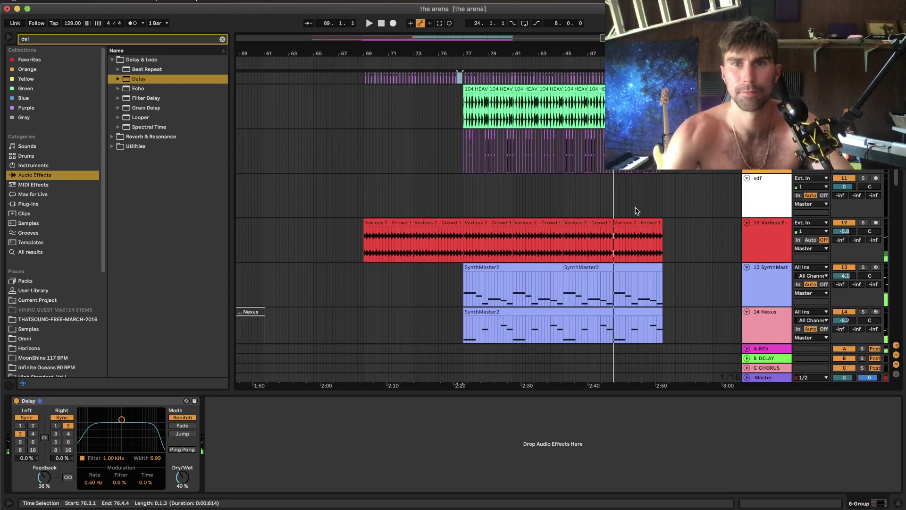
Insert a return track and an empty MIDI track directly below the sdf track.
right_click(758, 185)
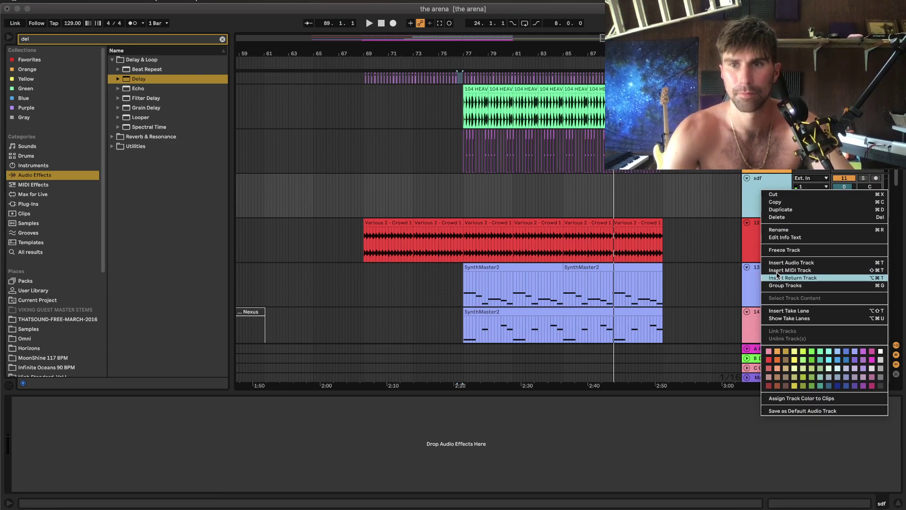
left_click(777, 277)
right_click(763, 204)
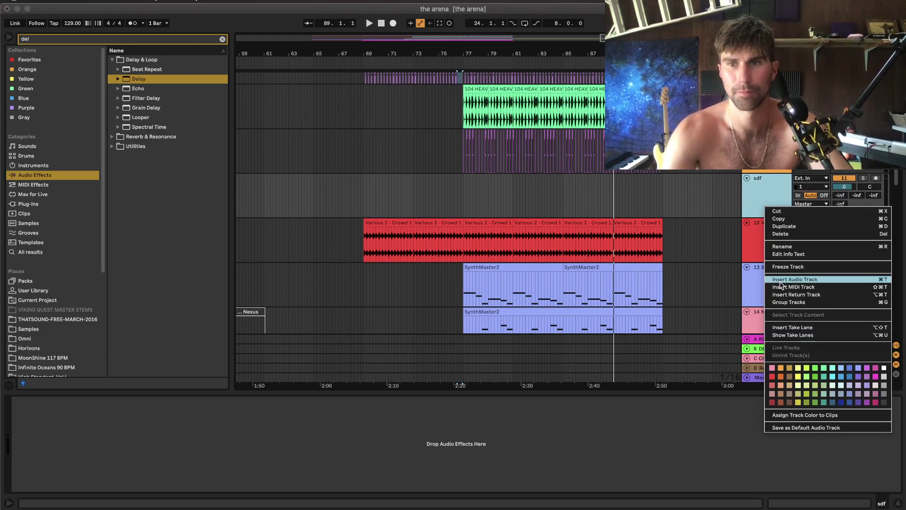
key("Return")
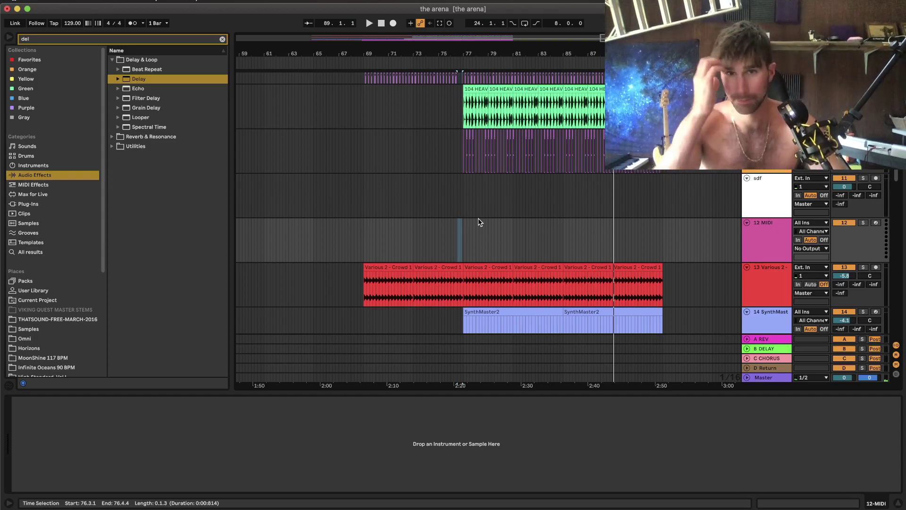
Search the plug-ins for "serum" and load the Serum VST onto the new MIDI track.
left_click(434, 237)
left_click(28, 204)
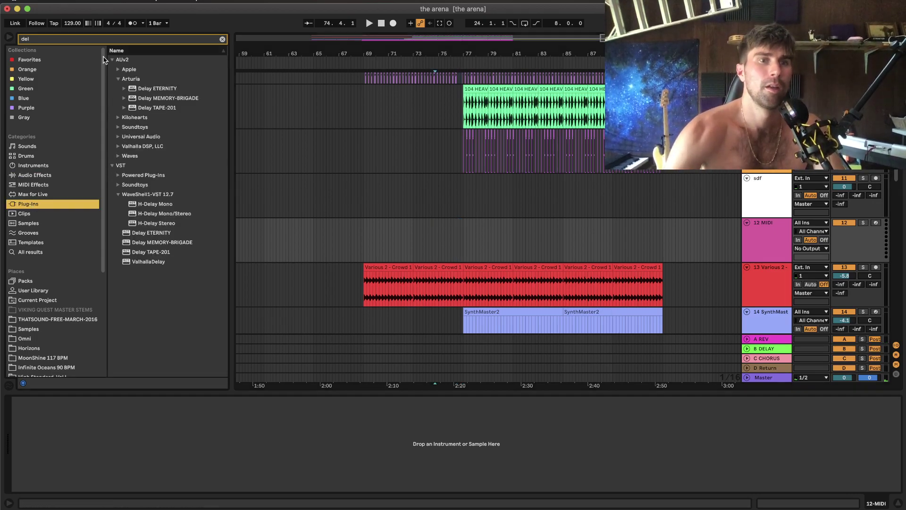
type("serum")
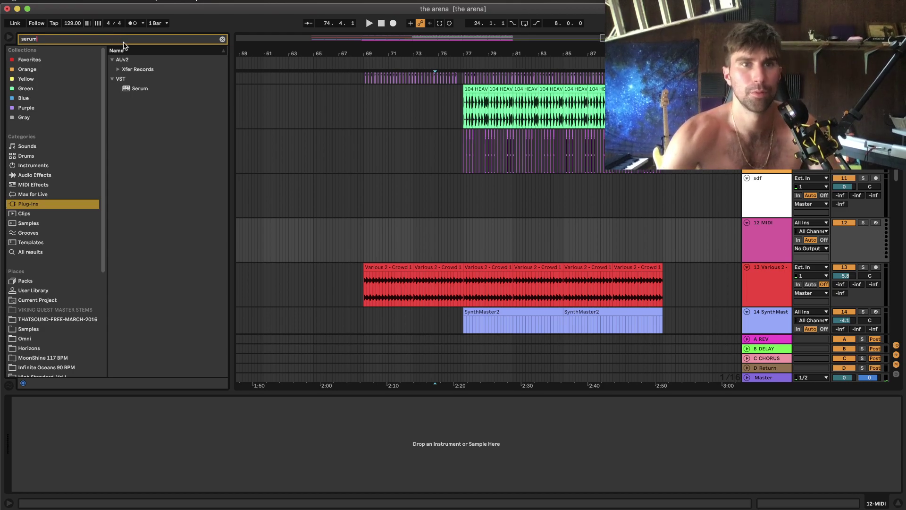
left_click(130, 87)
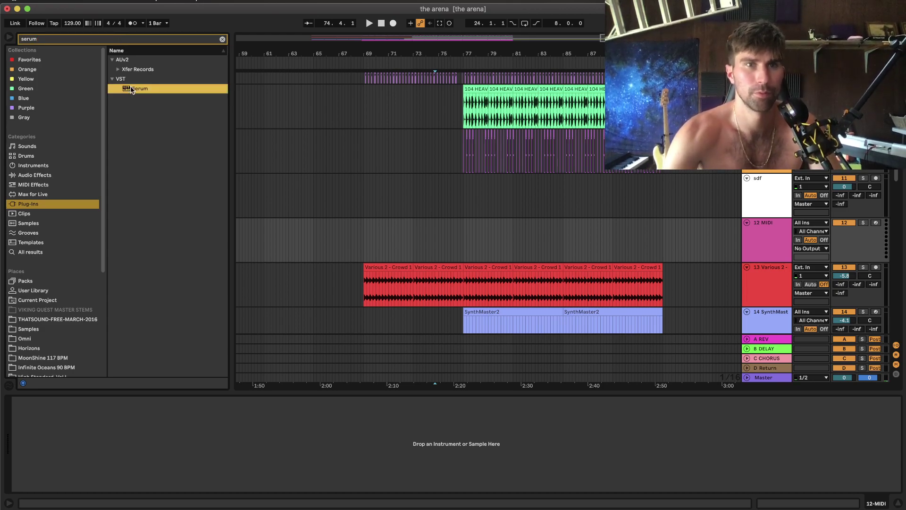
left_click_drag(129, 87, 473, 232)
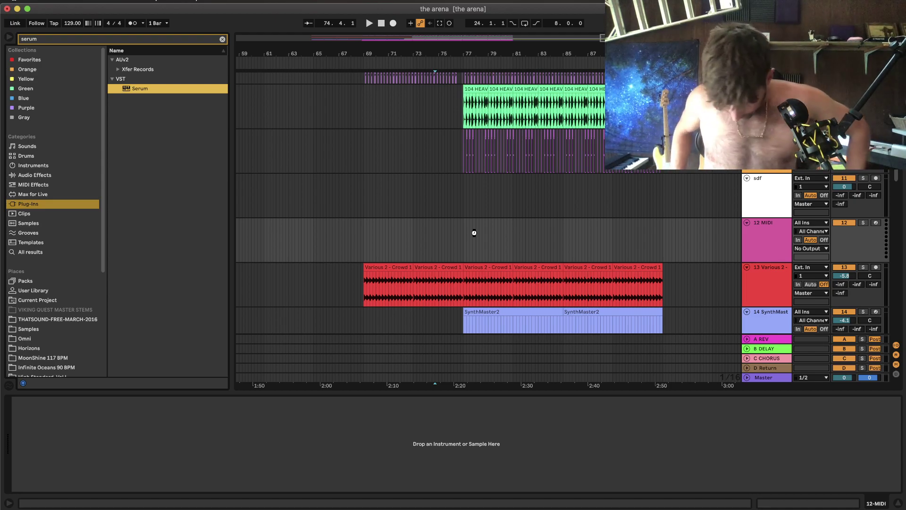
left_click_drag(475, 237, 475, 236)
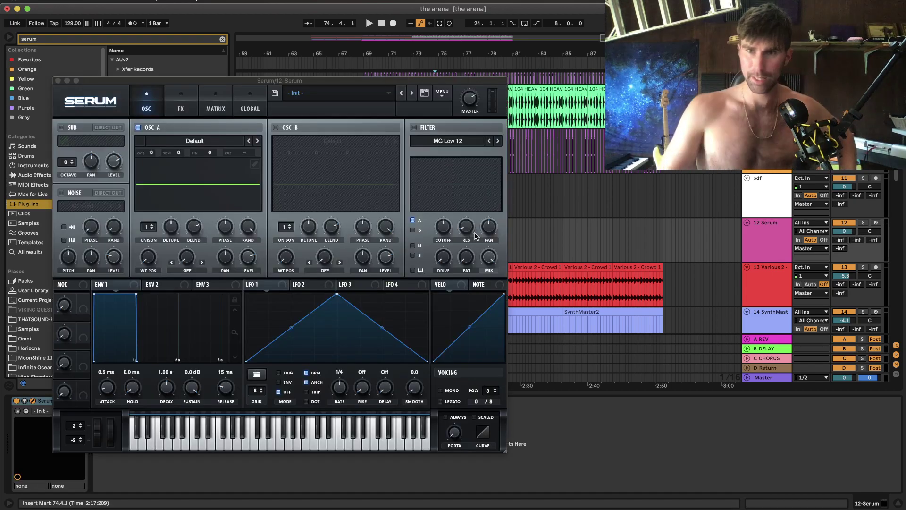
Arm the Serum track for playing and load the SY MellowBuzz [GS] preset from the Synth category.
left_click(773, 195)
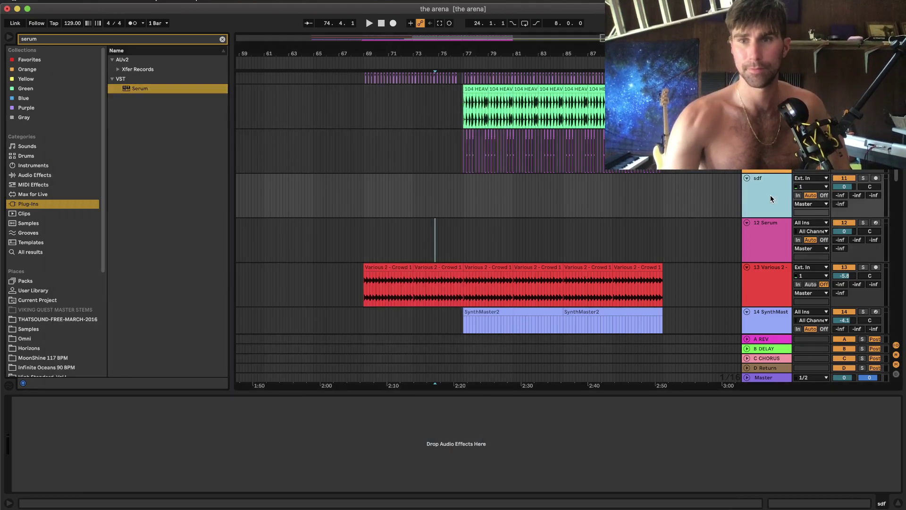
left_click(878, 178)
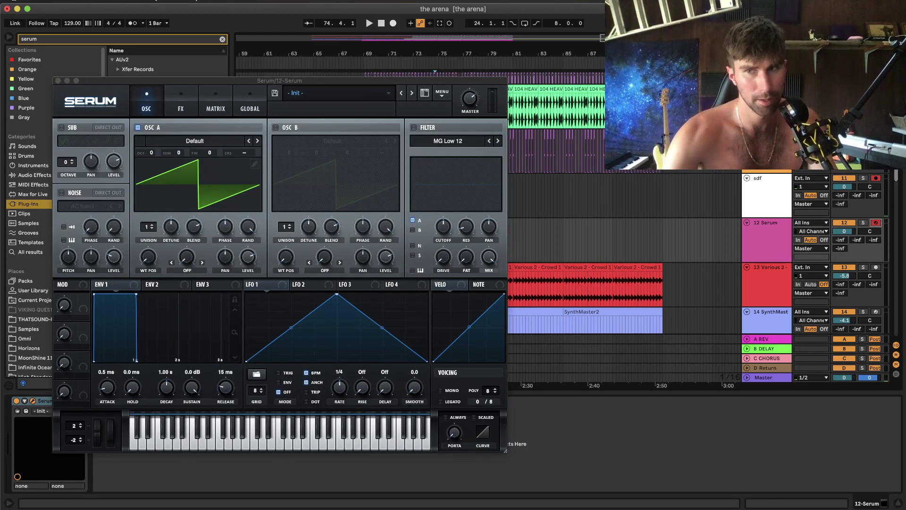
left_click(346, 98)
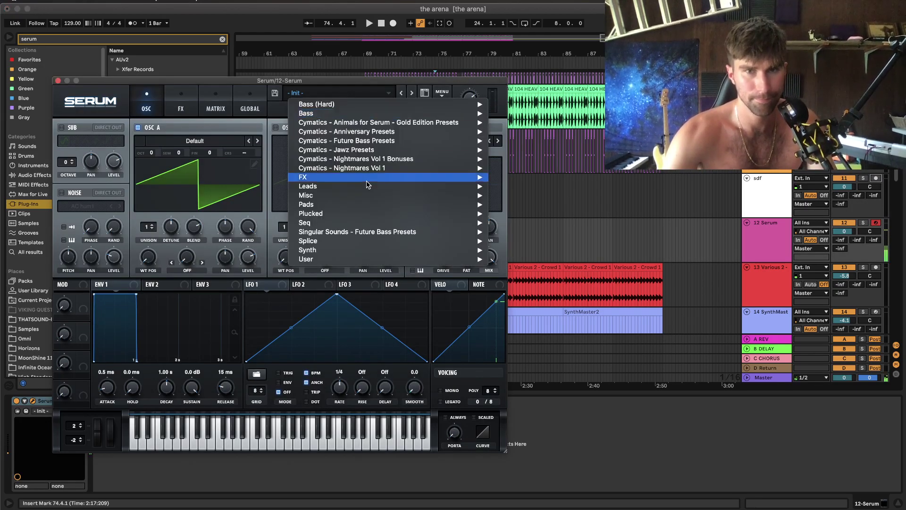
mouse_move(363, 206)
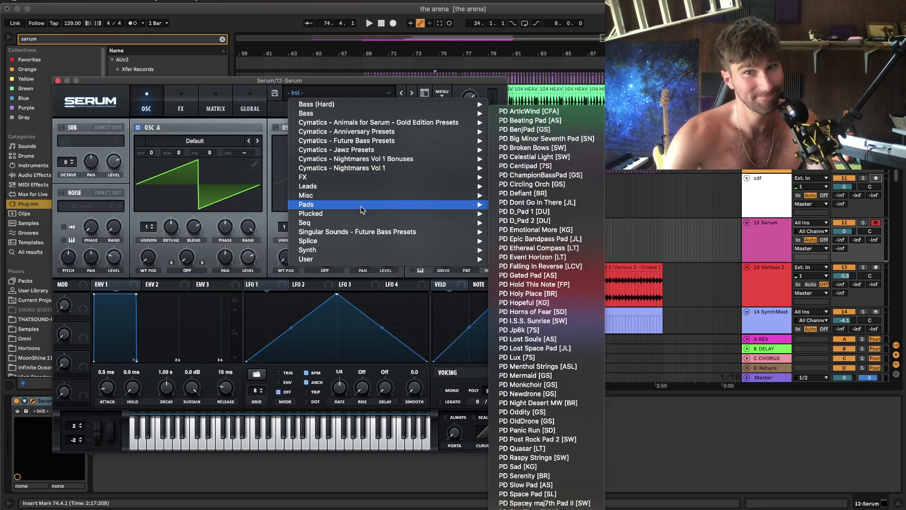
mouse_move(346, 253)
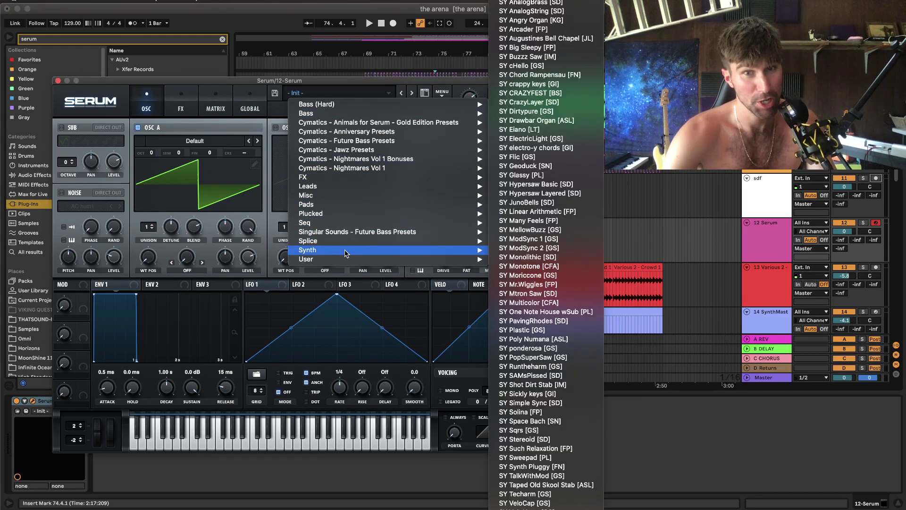
left_click(567, 238)
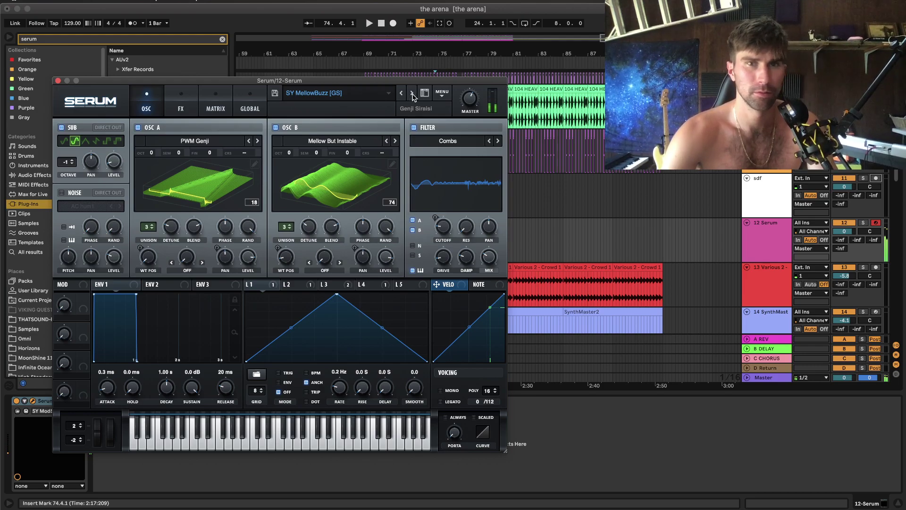
Audition Serum presets from SY ModSync 1 through to SY Monolithic [SD], lowering the Serum track's volume to -9.2 dB.
left_click(412, 95)
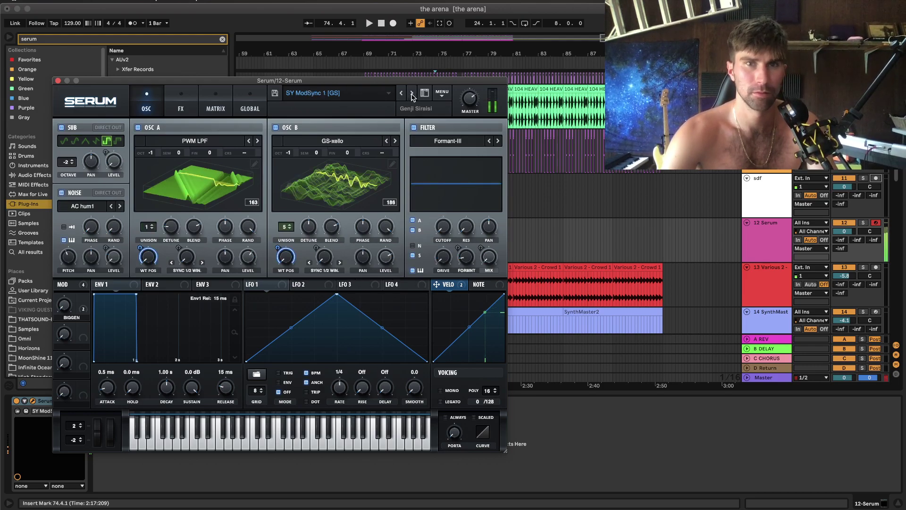
left_click(852, 233)
left_click(411, 94)
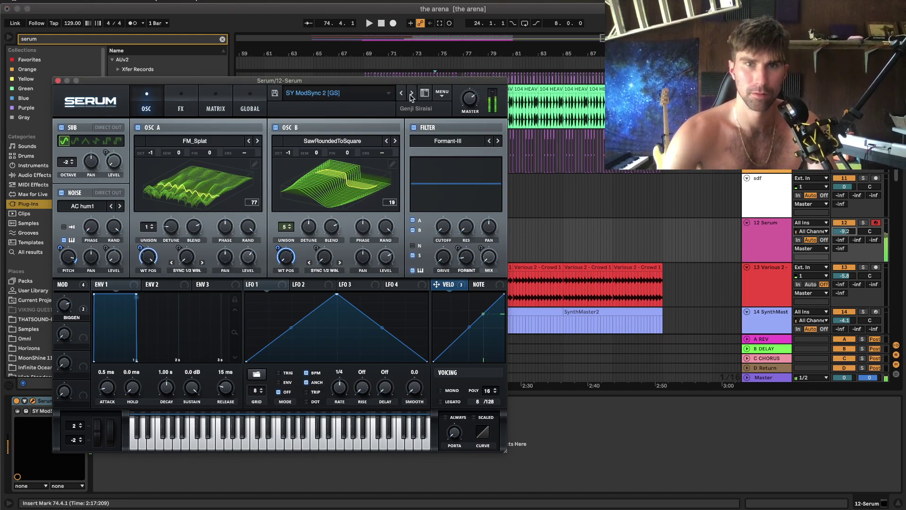
Look through the track list for other armed tracks and select the armed Analog Lab track 18.
scroll(810, 187, "up", 10)
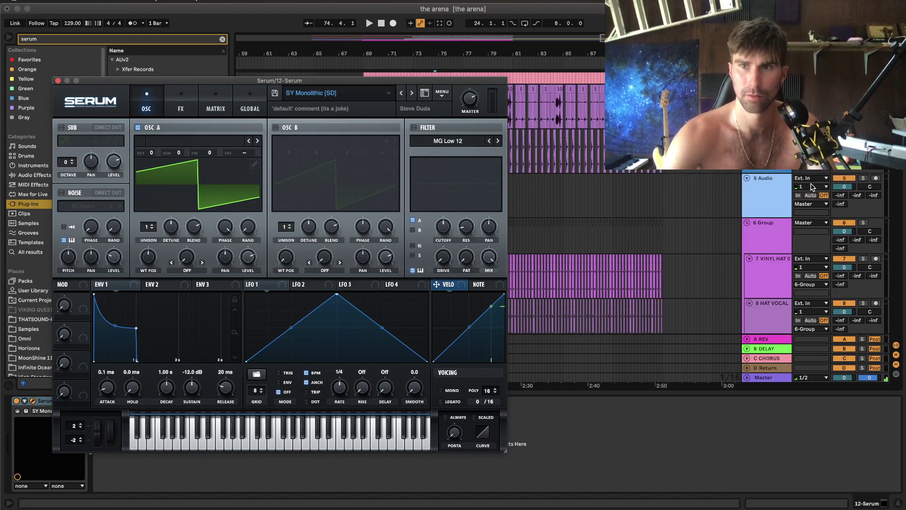
scroll(810, 187, "down", 15)
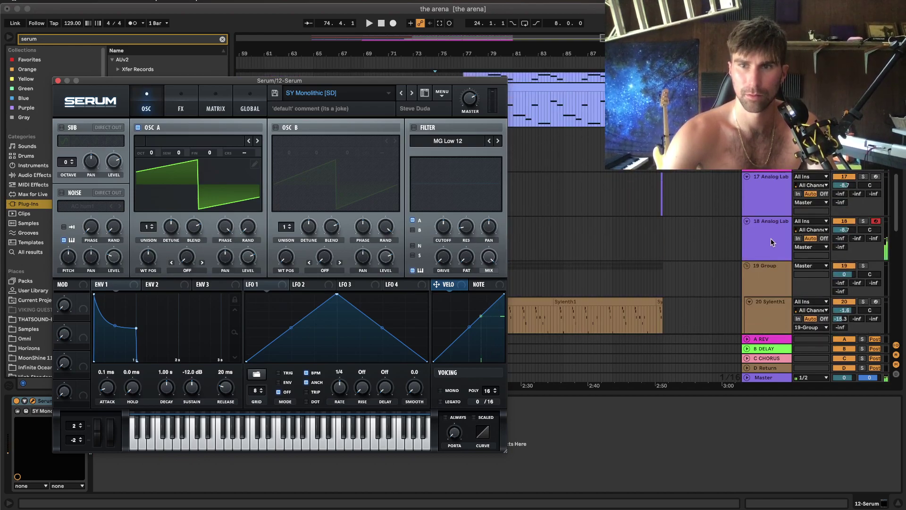
left_click(772, 242)
scroll(875, 222, "down", 15)
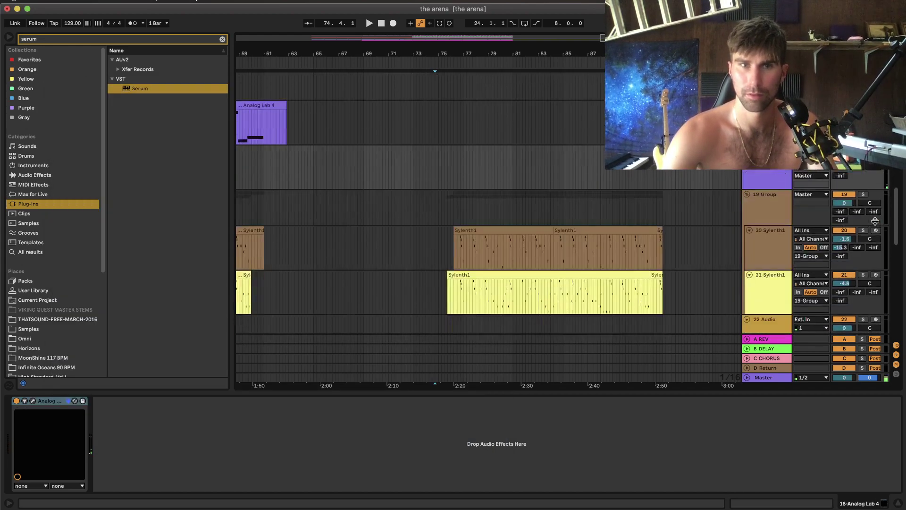
scroll(876, 222, "up", 20)
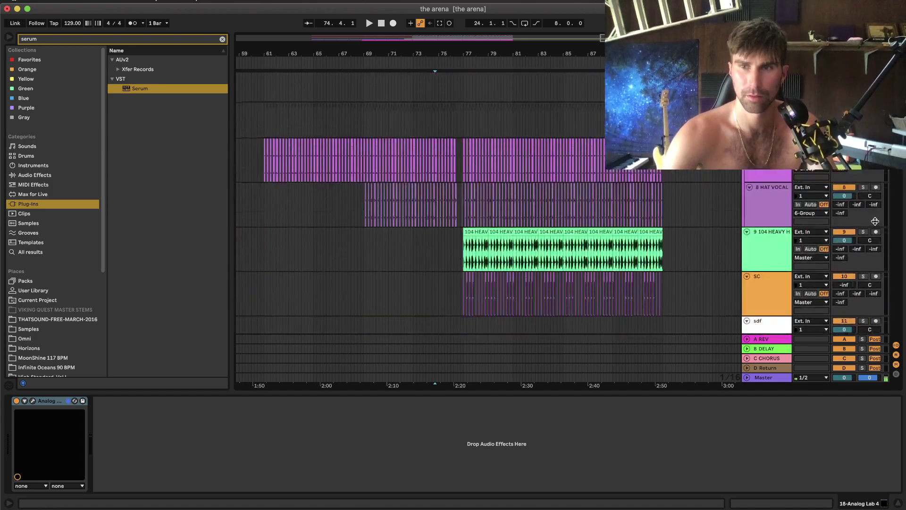
Return to the Serum track, switch its preset to SY Monotone [CFA] and close the plug-in window.
left_click(692, 189)
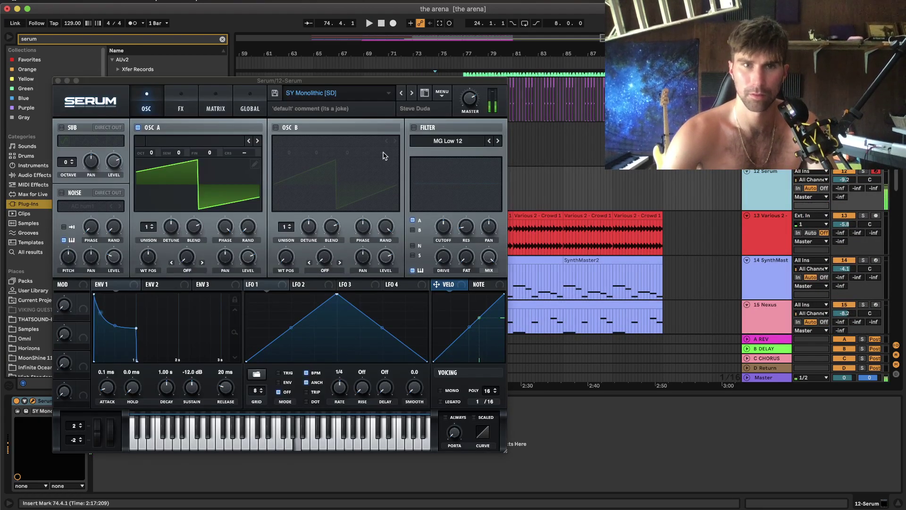
left_click(412, 93)
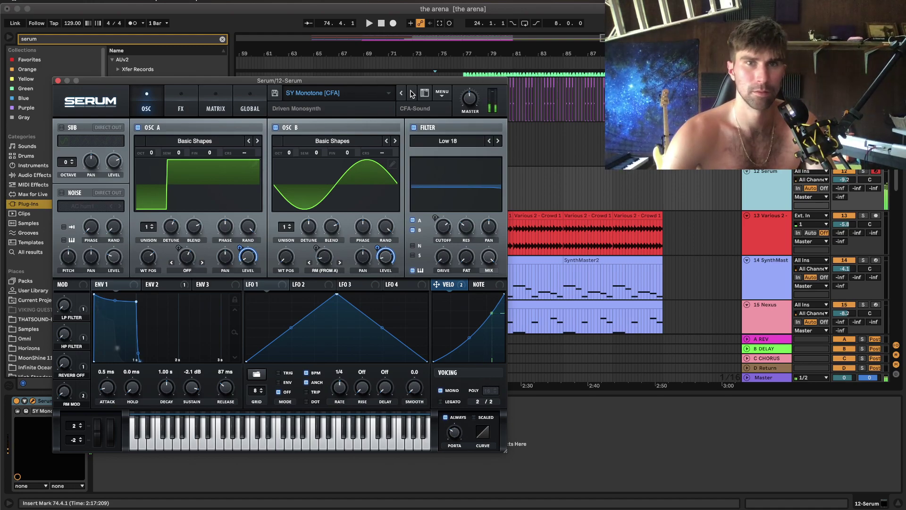
left_click(58, 81)
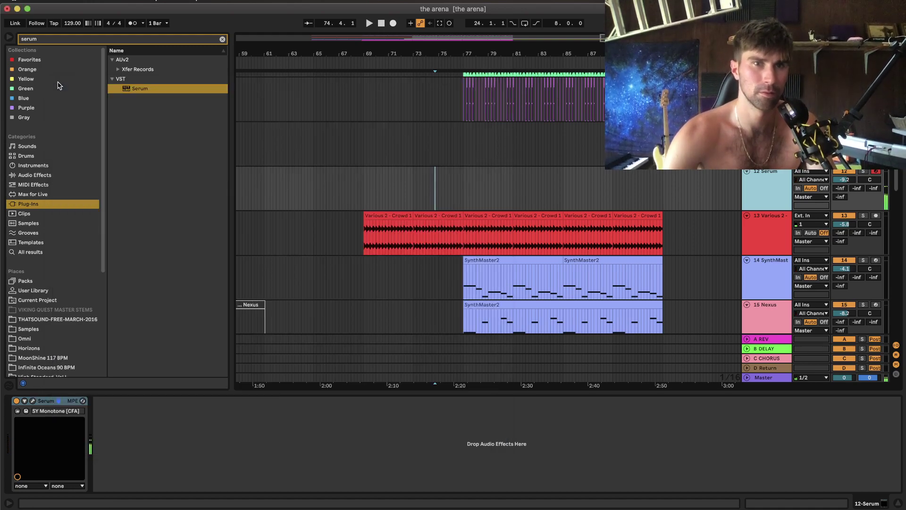
Find H-Delay Stereo among the plug-ins, add it after Serum on track 12 and close its window.
scroll(398, 177, "left", 5)
type("hh del")
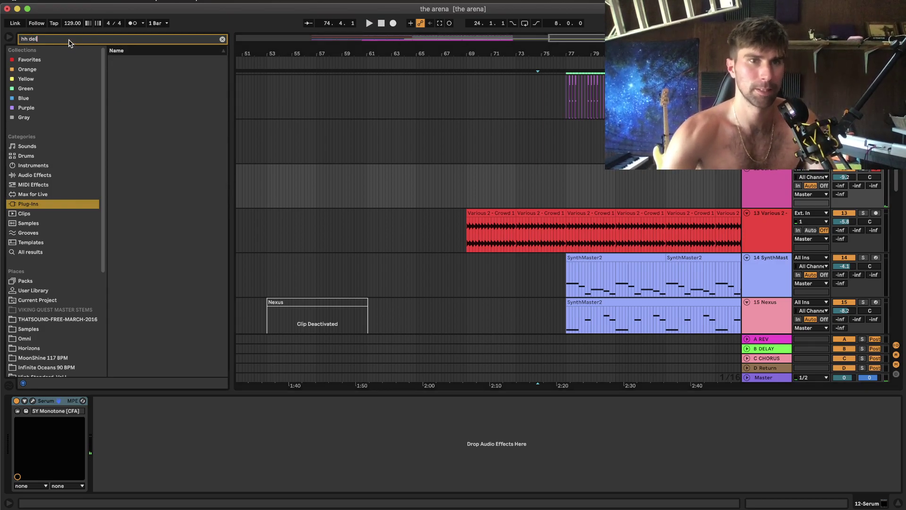
type("h del")
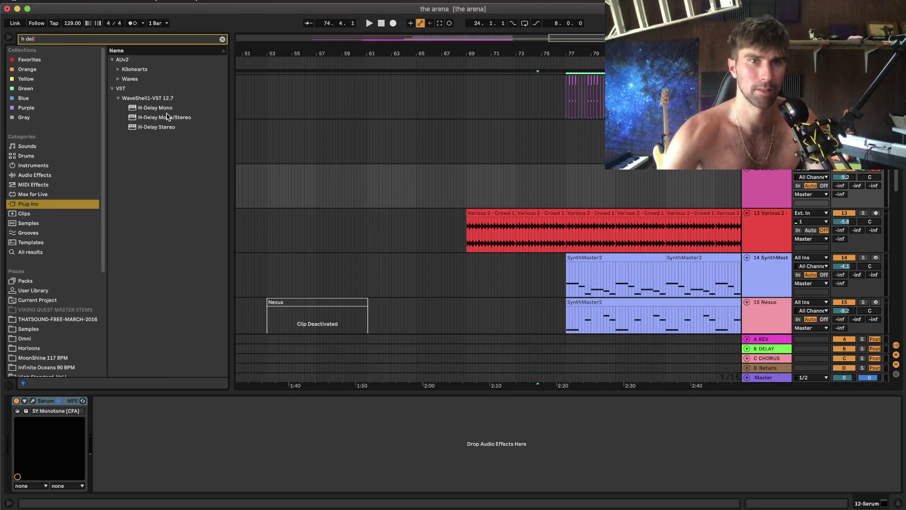
left_click(163, 128)
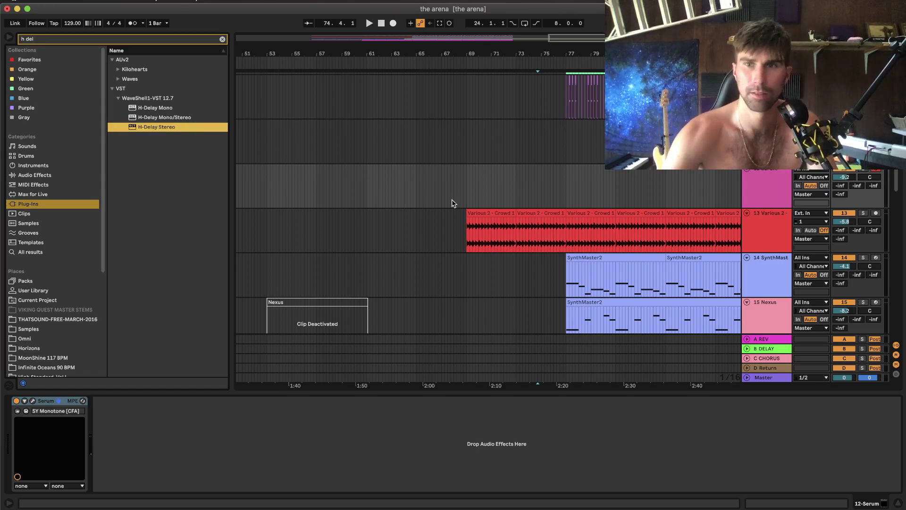
key("Return")
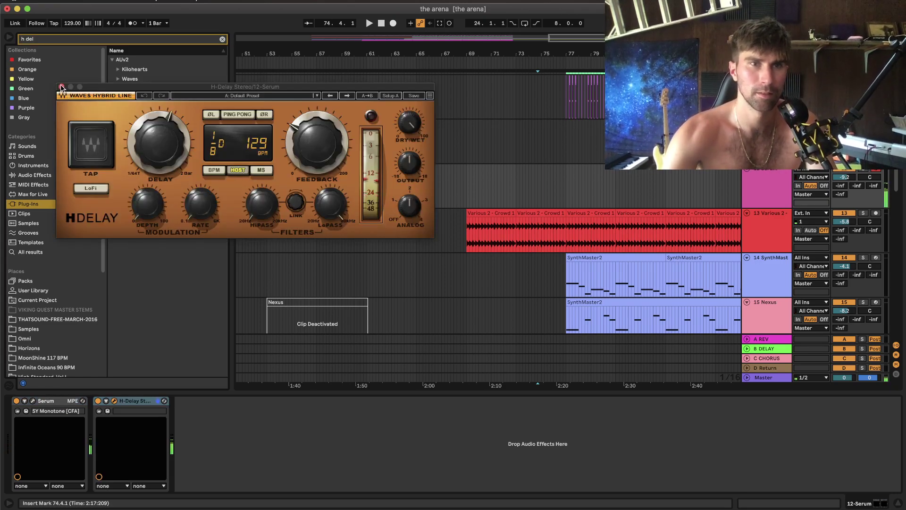
left_click(62, 87)
Record a Serum part with MIDI arrangement overdub enabled, from about bar 46 past bar 92, and stop playback.
scroll(401, 177, "left", 5)
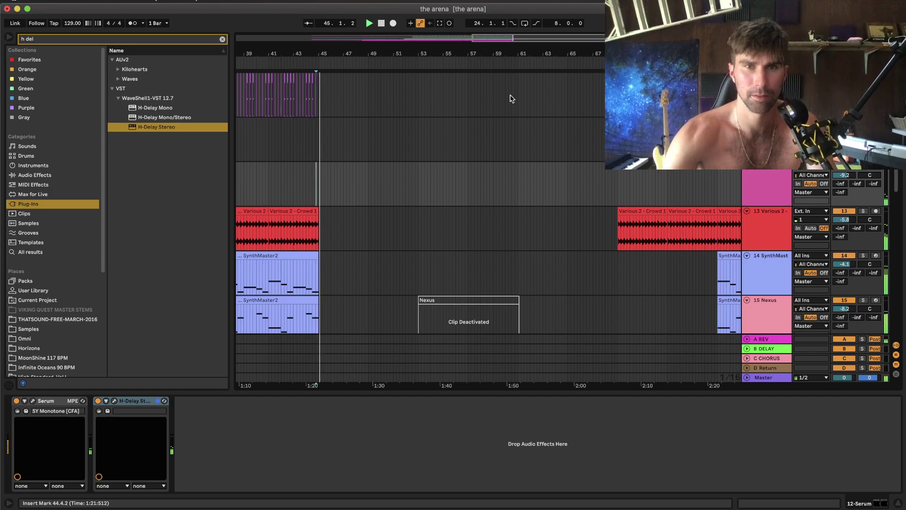
left_click(135, 24)
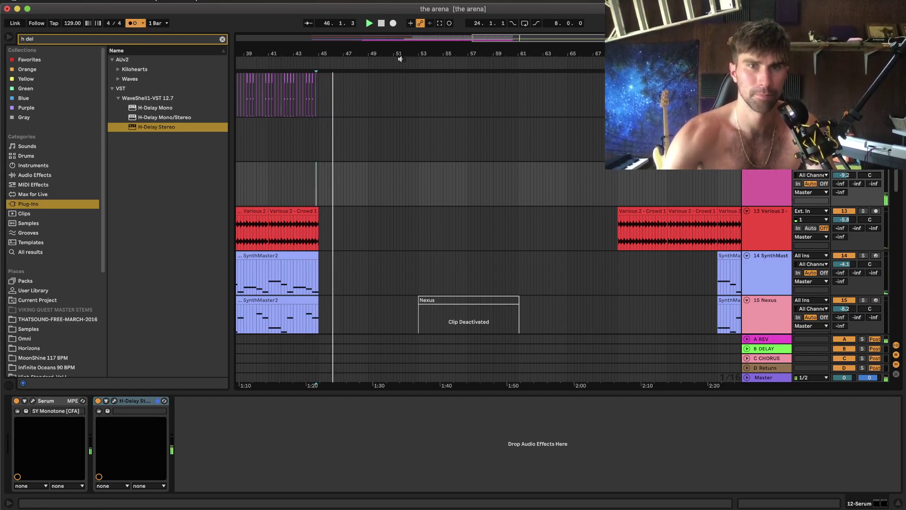
left_click(393, 23)
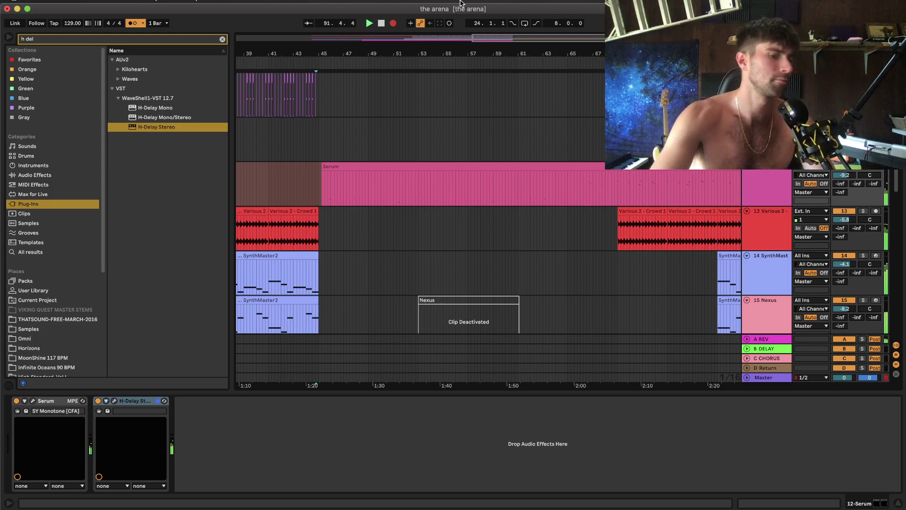
scroll(475, 128, "right", 5)
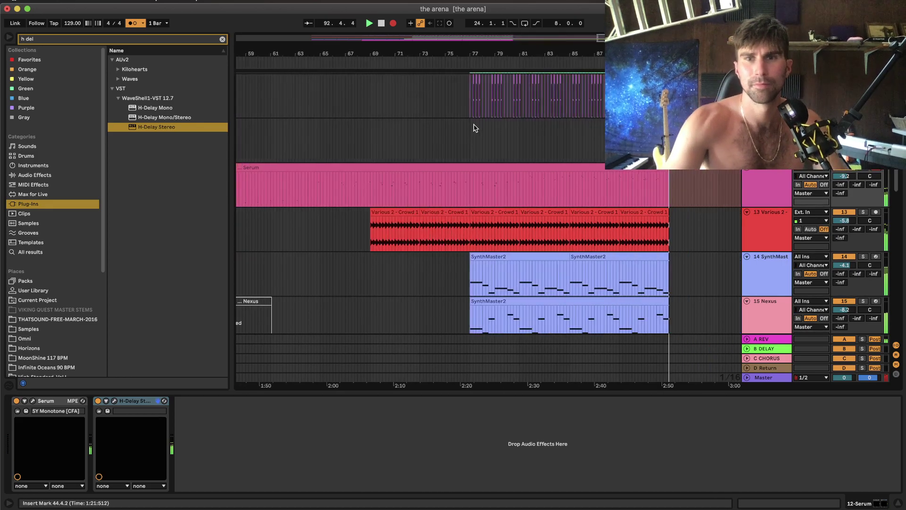
scroll(477, 128, "down", 5)
key("space")
Play the arrangement back from bar 13 to review the recorded Serum part in context.
scroll(377, 188, "left", 10)
scroll(378, 189, "down", 1)
left_click_drag(323, 197, 327, 197)
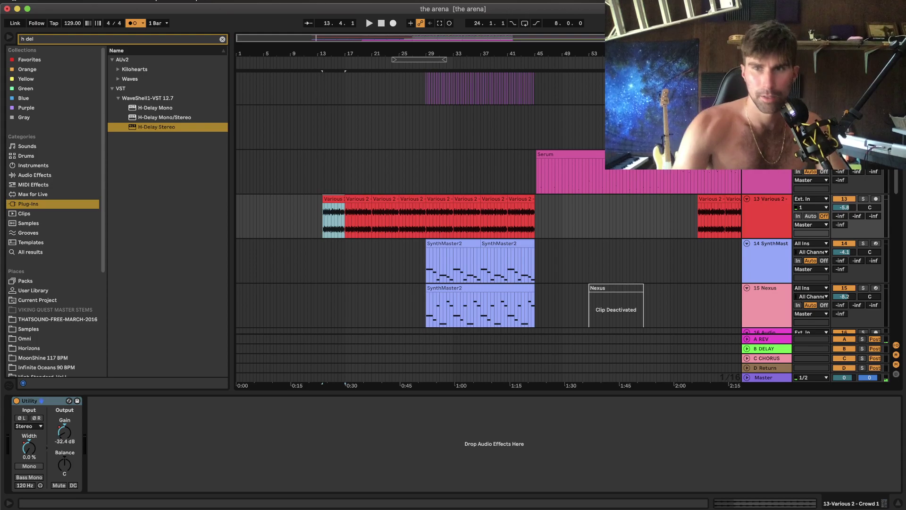
left_click(856, 127)
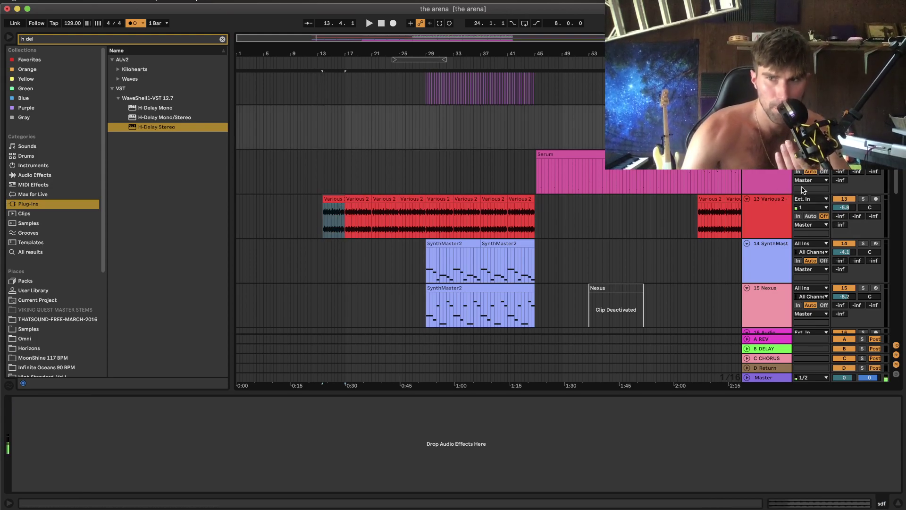
scroll(396, 245, "down", 10)
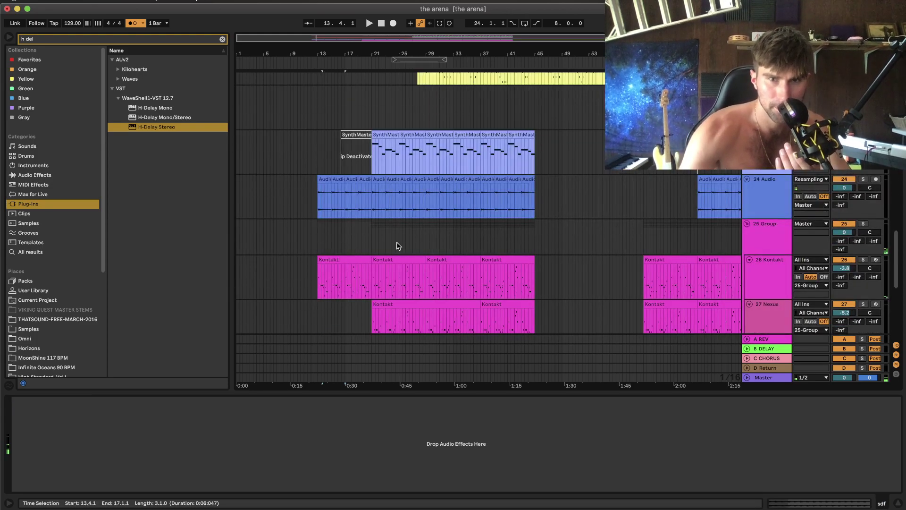
left_click(332, 191)
key("space")
scroll(333, 191, "up", 10)
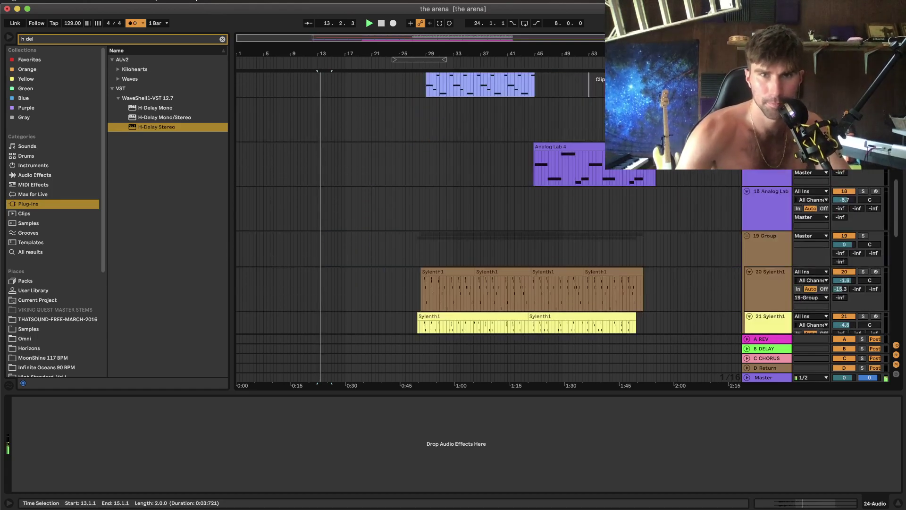
scroll(397, 227, "up", 2)
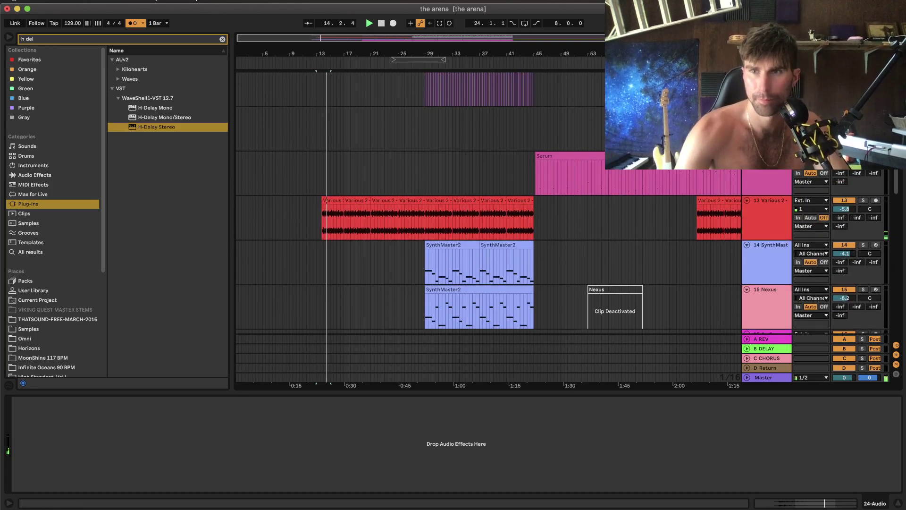
With MIDI arrangement overdub turned off, split the recorded Serum clip at 63.2.2 and deactivate the part after the split.
left_click(132, 23)
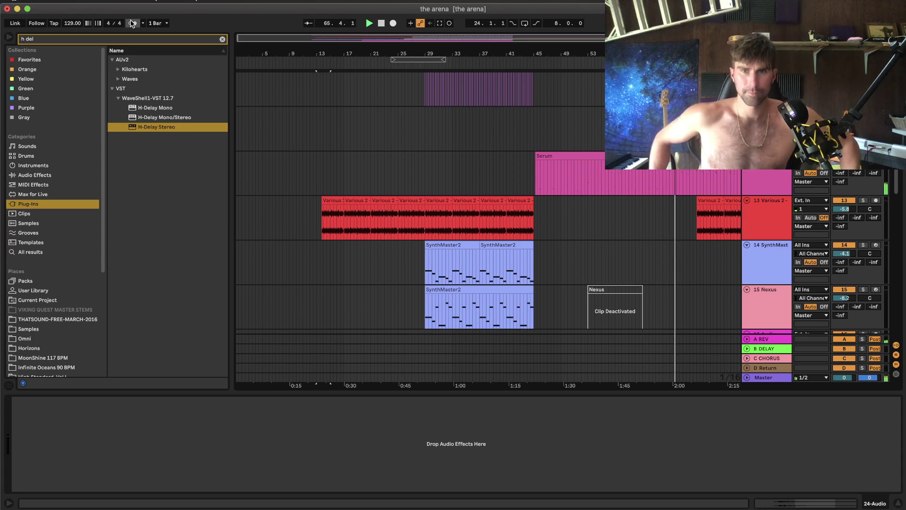
left_click(667, 172)
scroll(667, 171, "up", 5)
scroll(666, 172, "right", 3)
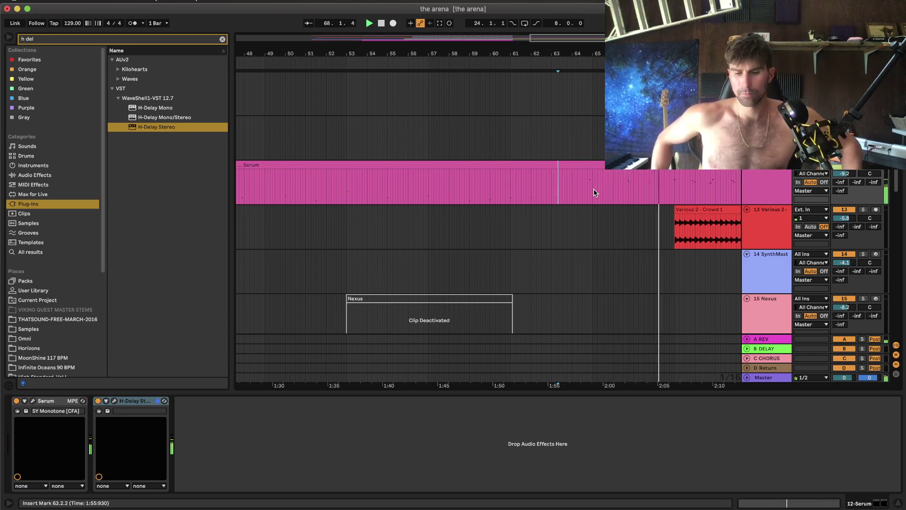
scroll(593, 190, "right", 3)
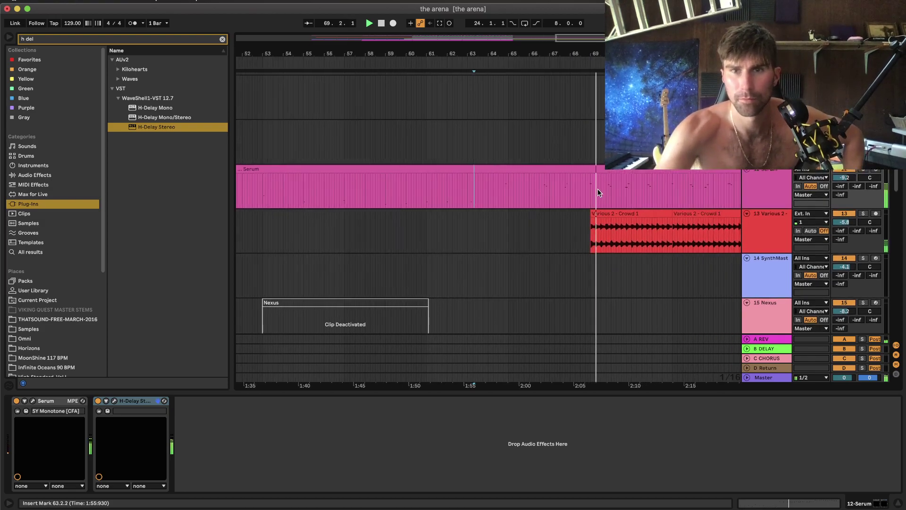
scroll(566, 191, "down", 3)
key("super+e")
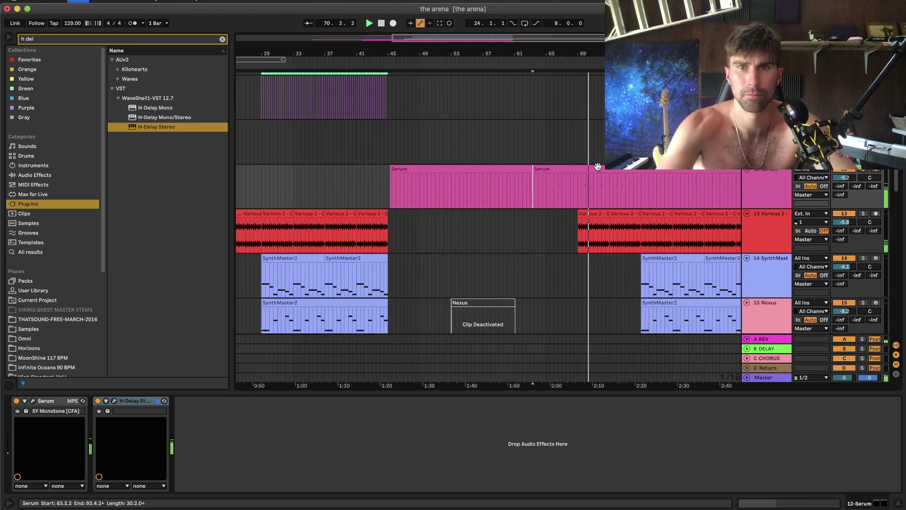
key("0")
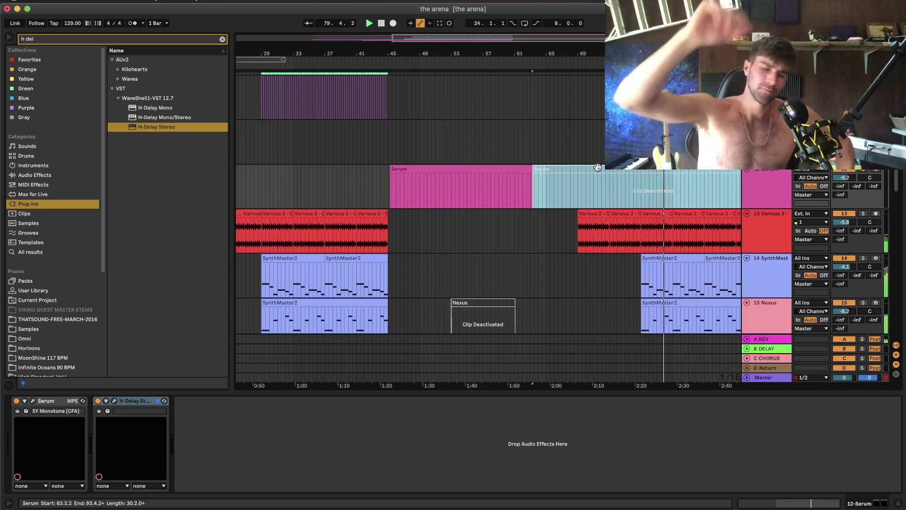
Stop playback at the end of the second main section and insert an audio track directly below the Serum track.
scroll(597, 166, "right", 5)
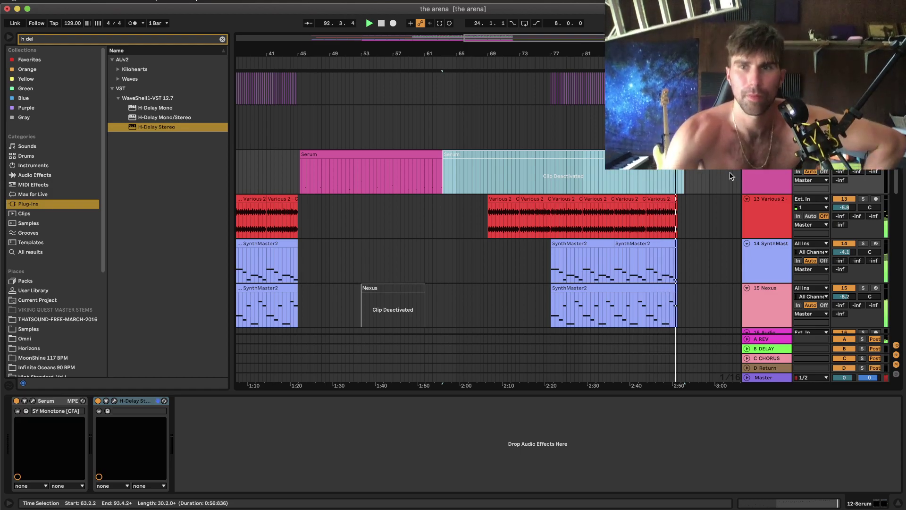
left_click(777, 173)
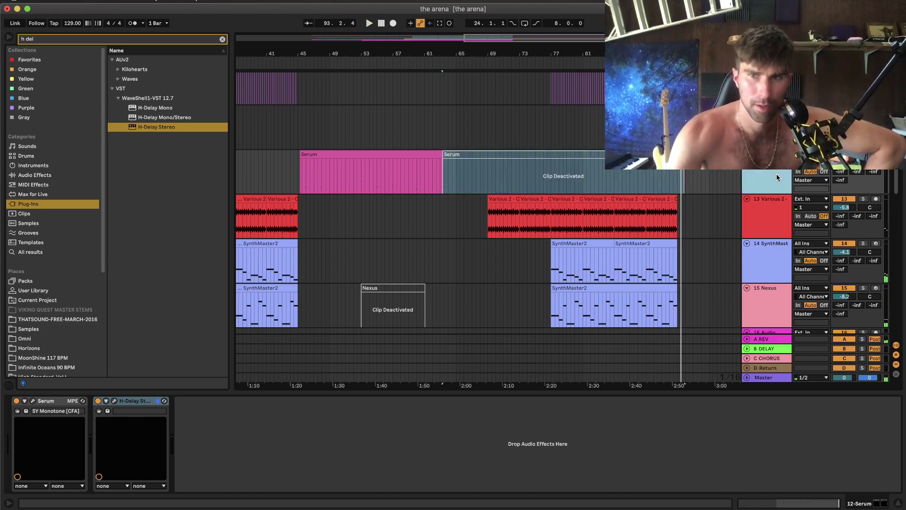
right_click(777, 174)
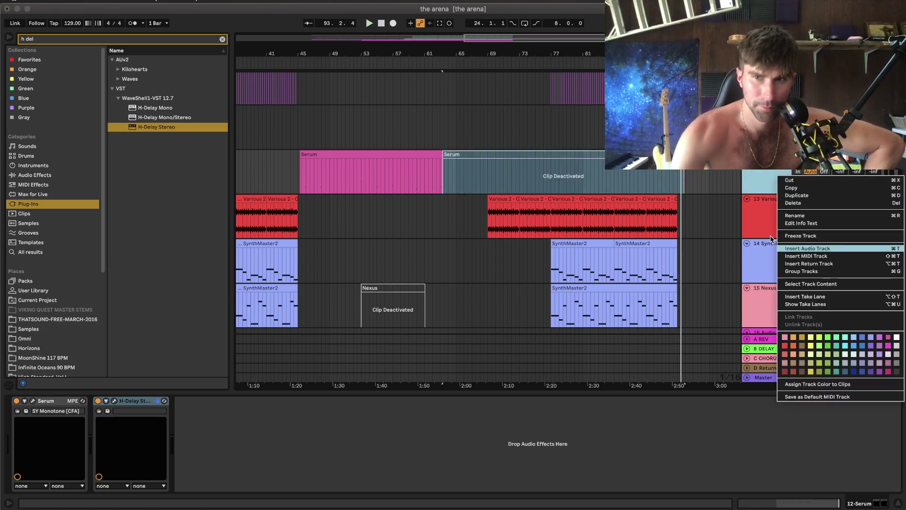
key("Return")
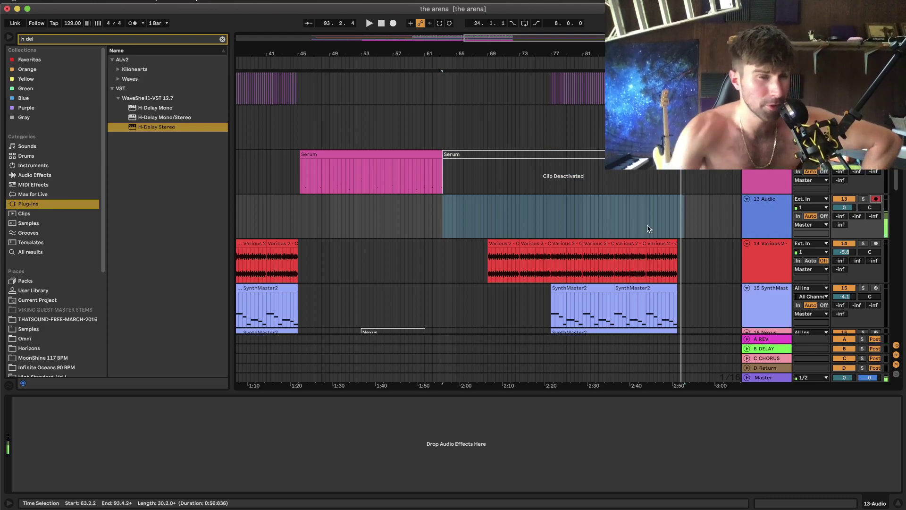
Select the bar from 93.1.1 to 94.1.1 across the new audio track and the crowd track.
scroll(643, 242, "up", 1)
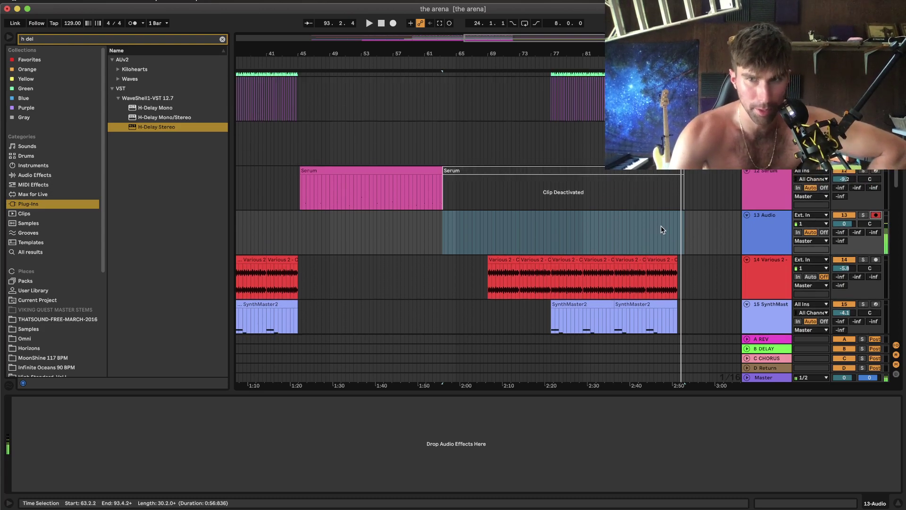
scroll(660, 225, "up", 5)
scroll(661, 225, "right", 3)
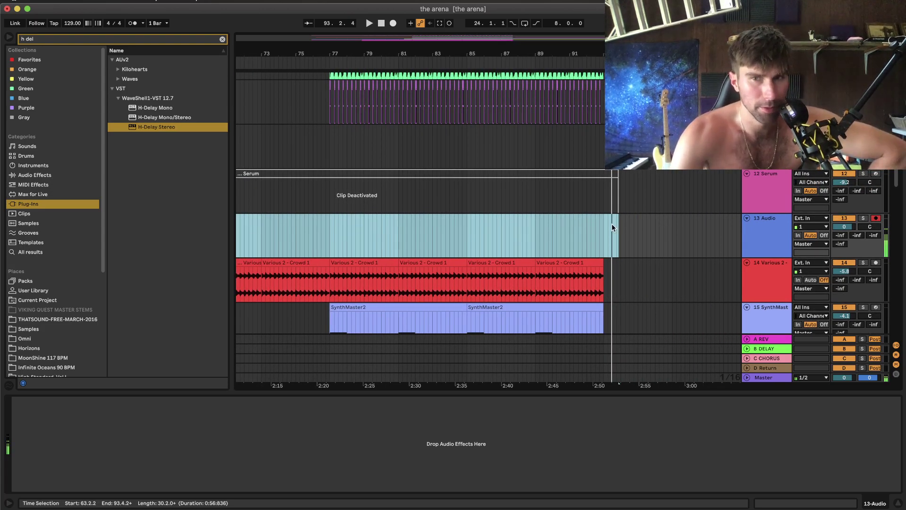
scroll(612, 224, "up", 5)
left_click(628, 242)
scroll(632, 249, "up", 5)
scroll(631, 249, "down", 6)
key("plus")
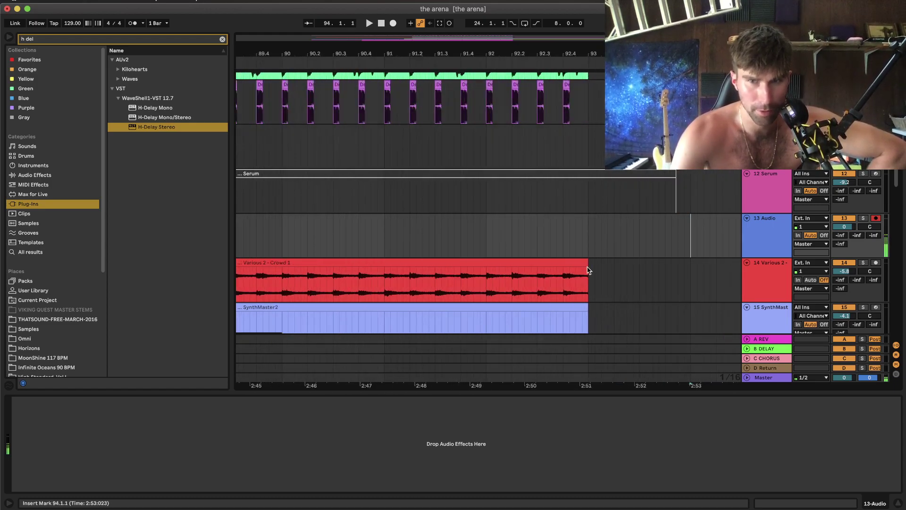
left_click(586, 271)
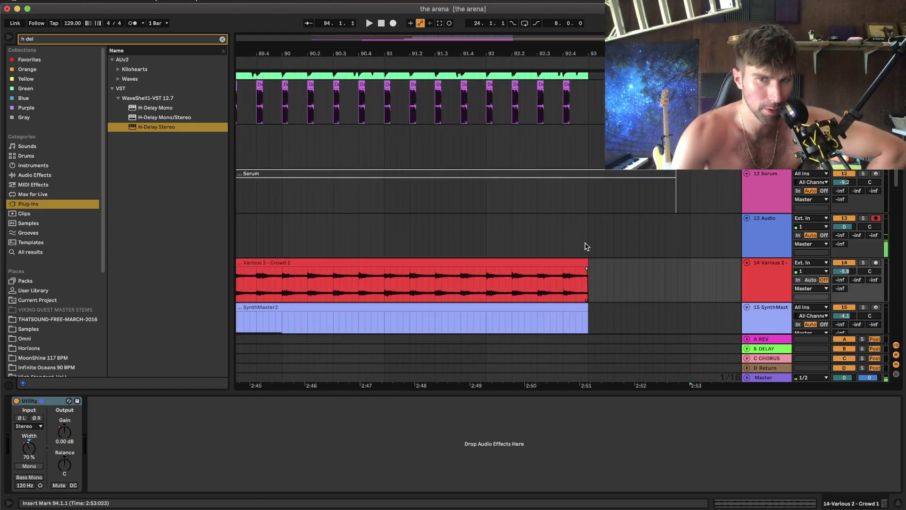
left_click_drag(588, 247, 692, 276)
scroll(692, 276, "right", 3)
scroll(643, 277, "down", 3)
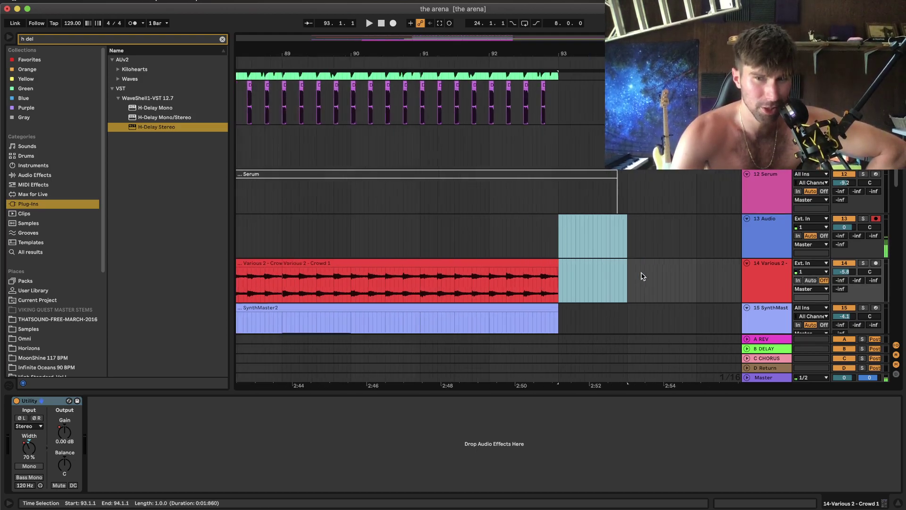
scroll(686, 257, "right", 3)
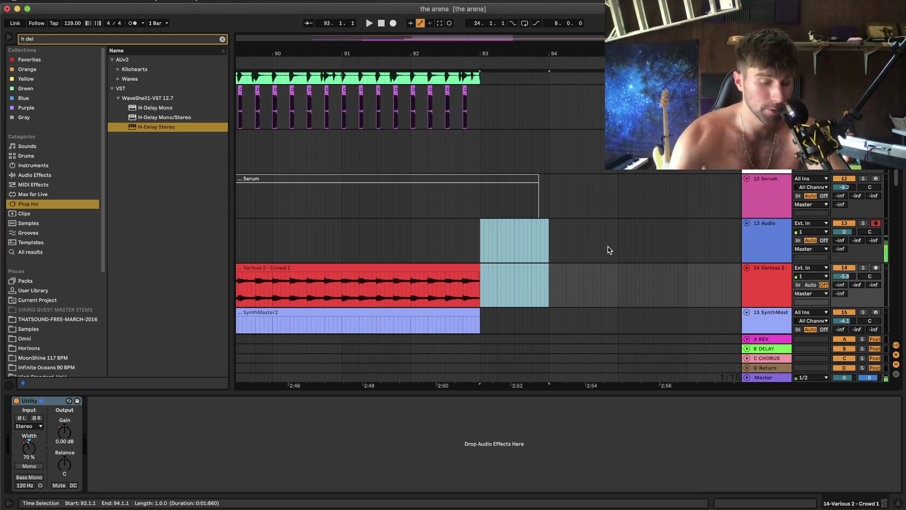
Extend the time selection from bar 94 back to the start of the first crowd clip, across the new audio track and the crowd track.
key("minus")
key("minus")
key("minus")
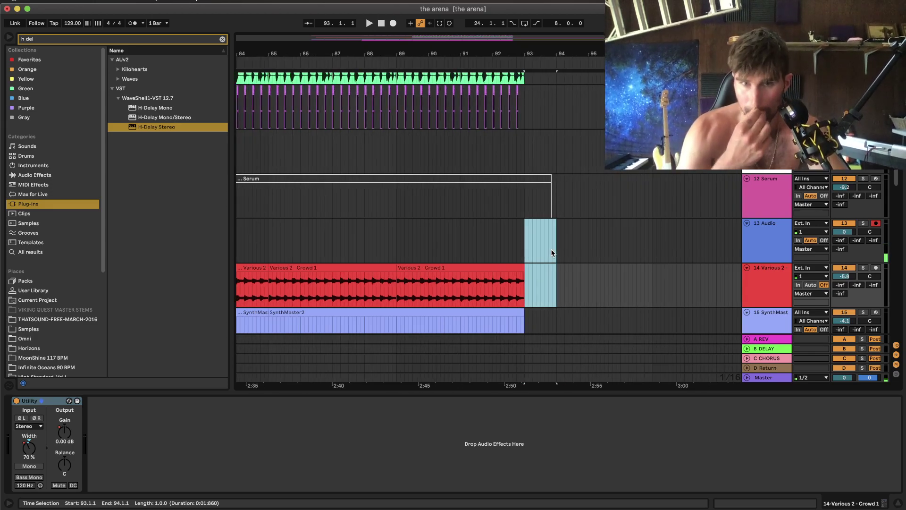
key("minus")
key("minus")
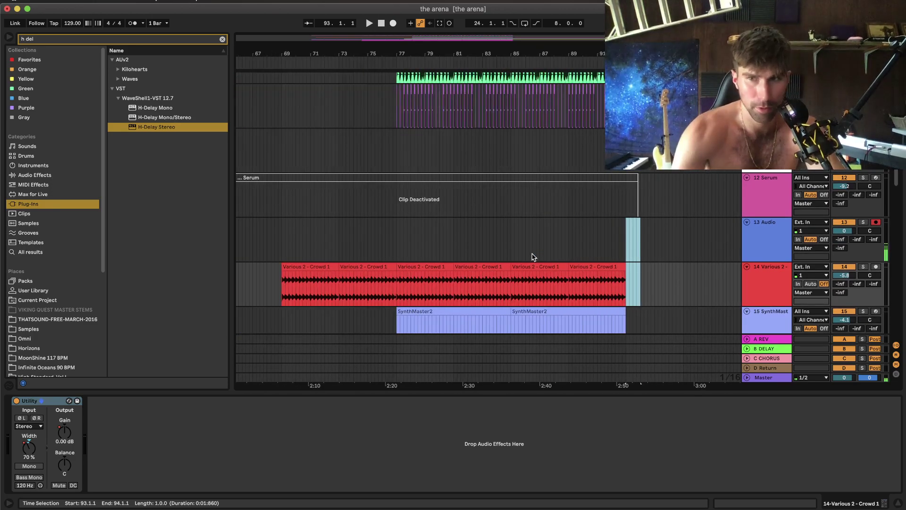
scroll(606, 261, "left", 3)
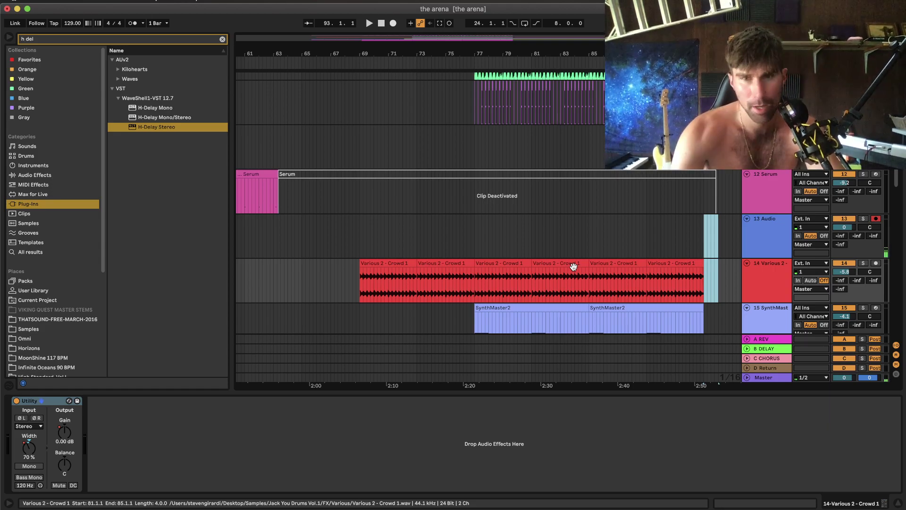
scroll(594, 263, "down", 3)
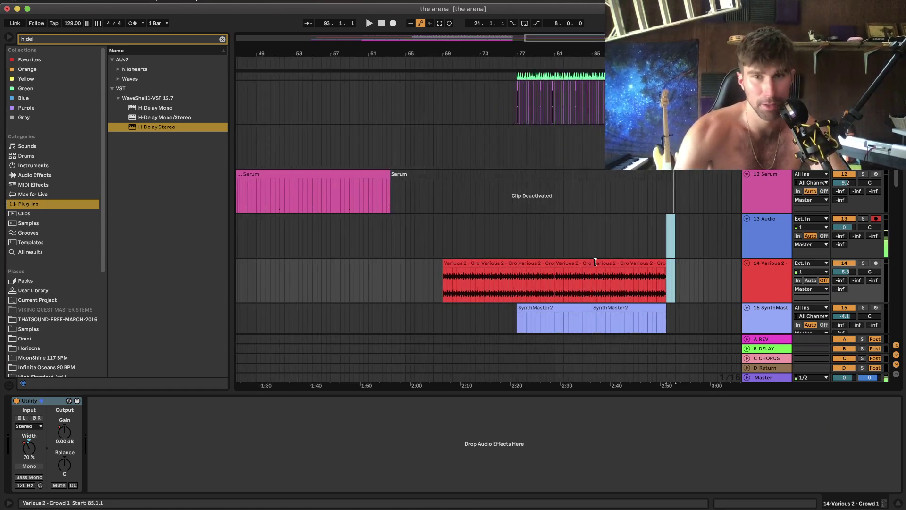
scroll(595, 264, "up", 1)
scroll(596, 264, "down", 4)
scroll(596, 264, "left", 6)
scroll(404, 211, "left", 3)
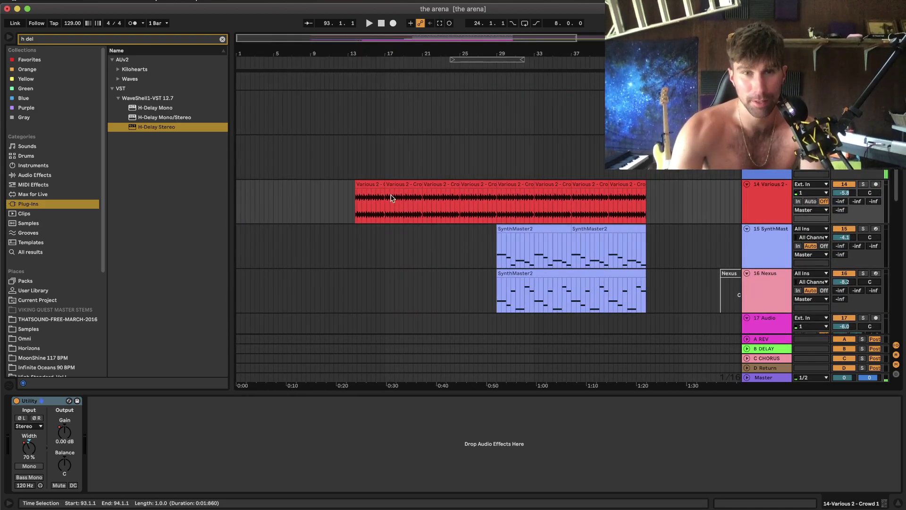
scroll(365, 183, "down", 5)
scroll(365, 186, "up", 5)
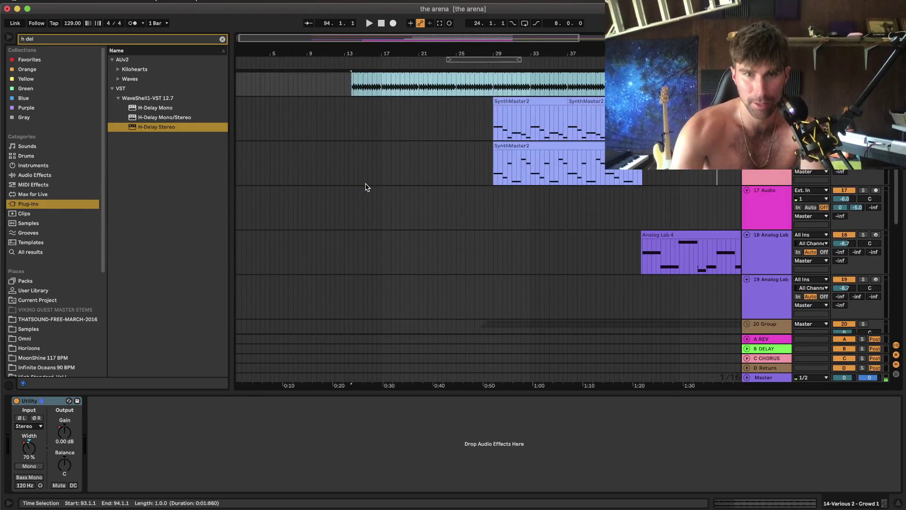
Look over the arrangement's drum, synth and Kontakt tracks and the full extent of the selection on the audio and crowd tracks.
scroll(366, 187, "up", 5)
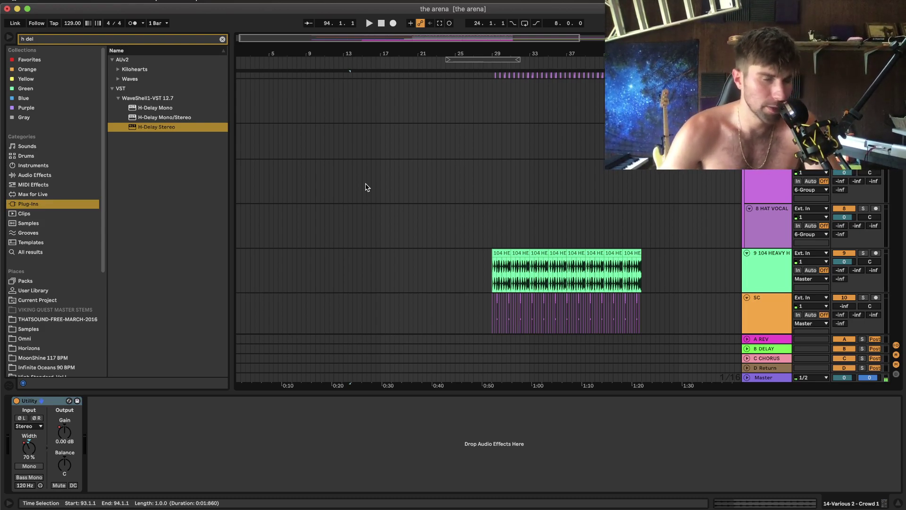
scroll(366, 187, "down", 10)
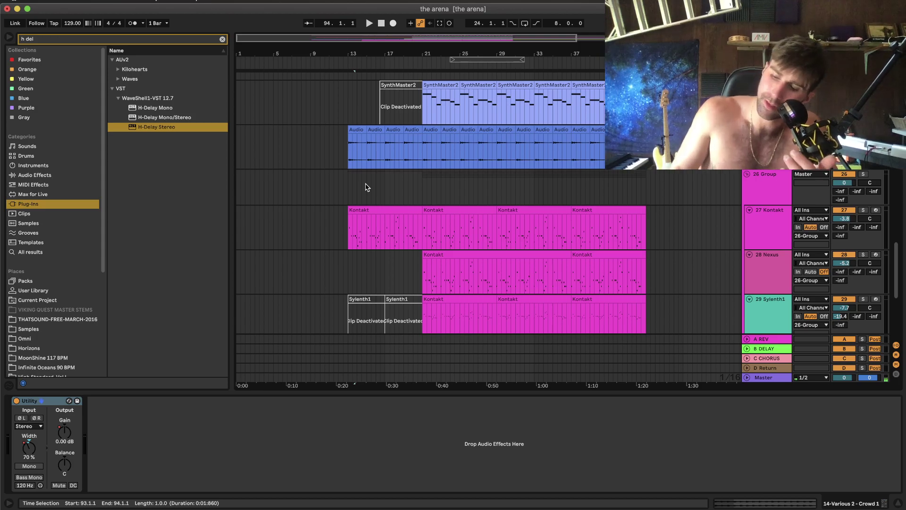
scroll(365, 186, "up", 10)
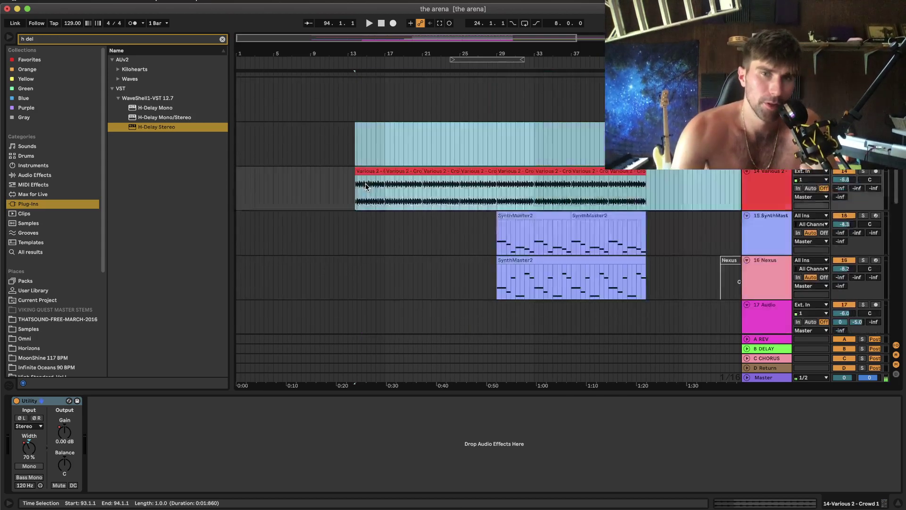
scroll(365, 187, "down", 5)
scroll(365, 187, "right", 5)
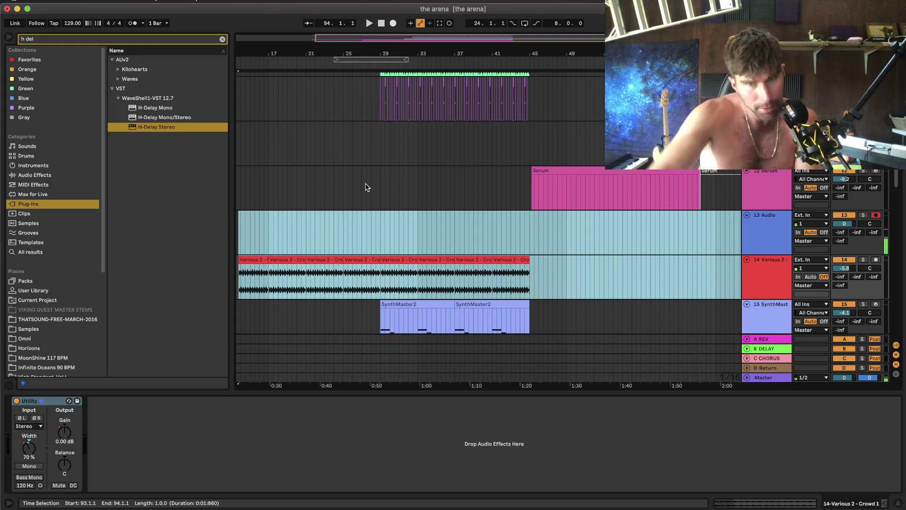
scroll(368, 185, "down", 5)
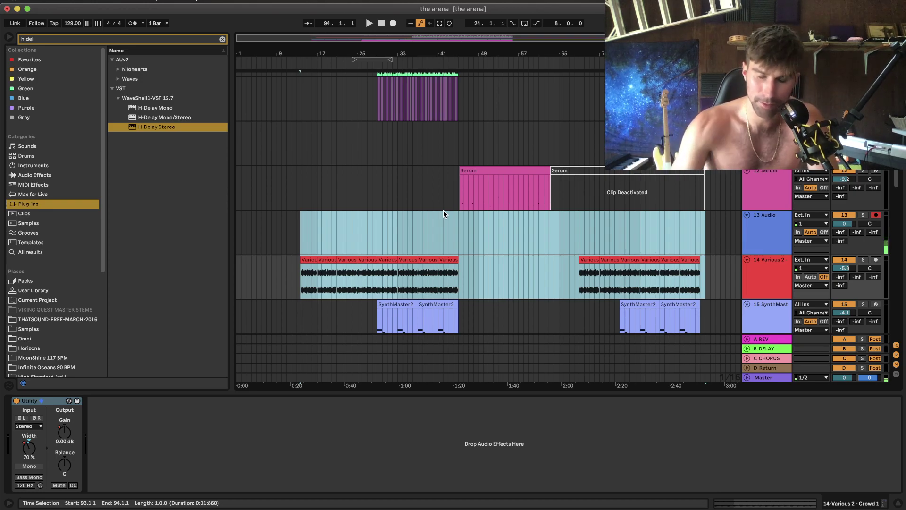
Switch to OBS and stop the live stream.
key("ctrl+Left")
key("ctrl+Left")
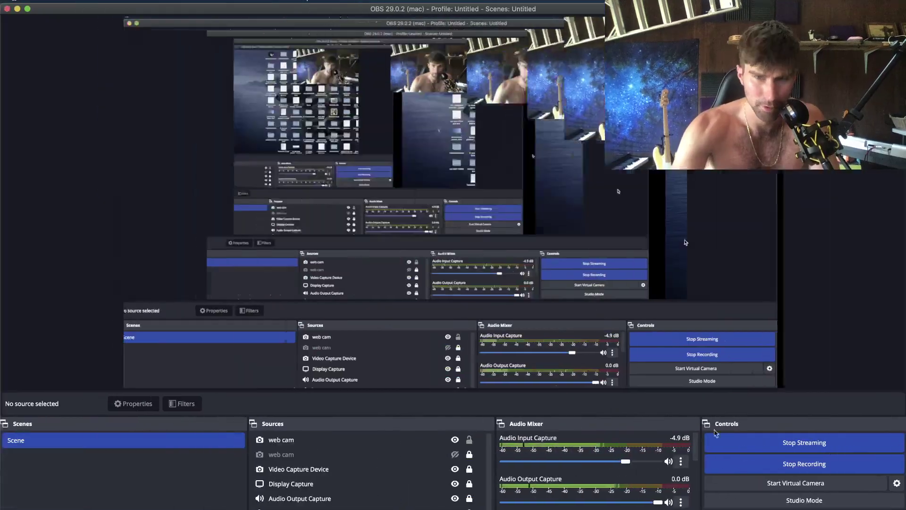
left_click(828, 442)
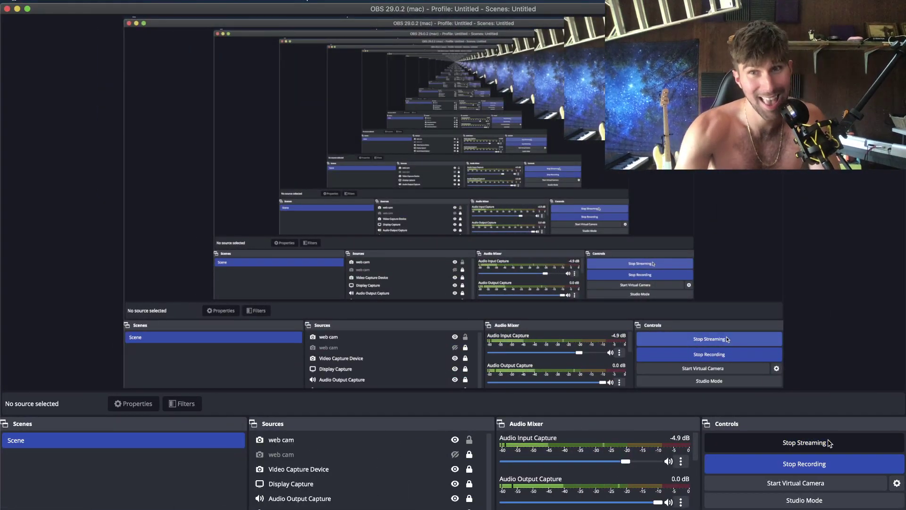